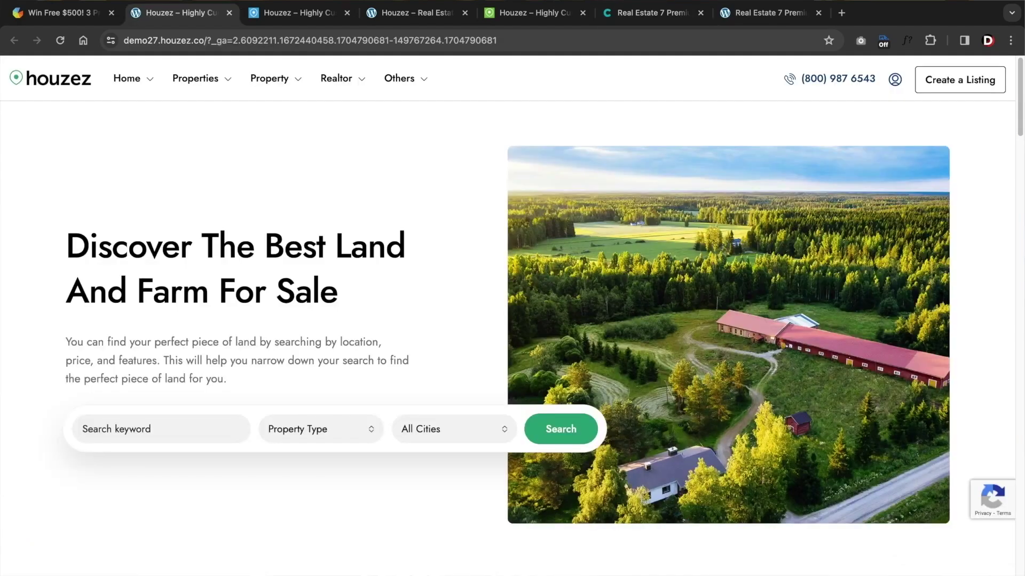
- Switch between the Houzez demo tabs, then scroll the ThemeForest Downloads list of purchased real estate themes
{"action": "key", "text": "ctrl+5"}
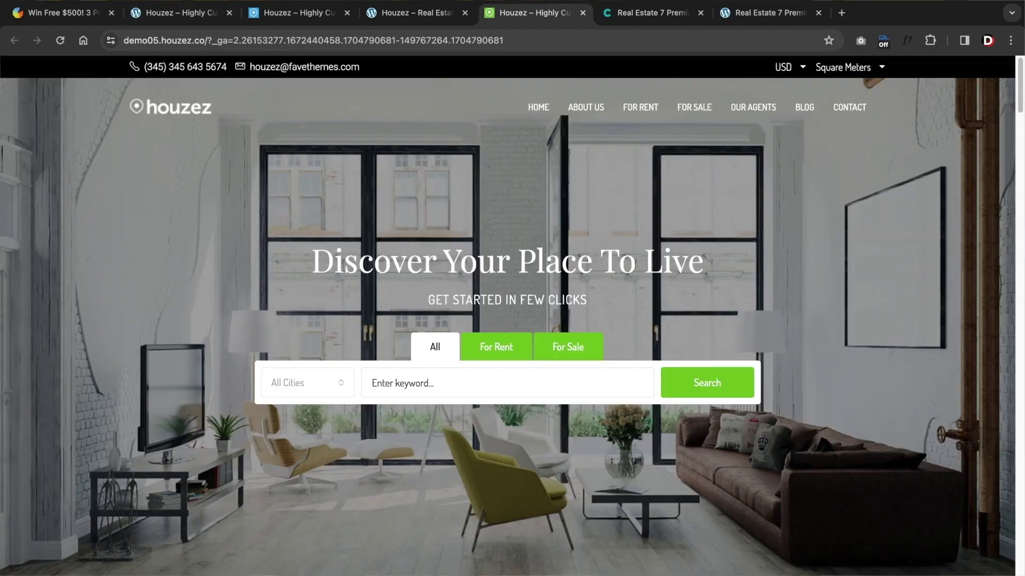
{"action": "key", "text": "ctrl+4"}
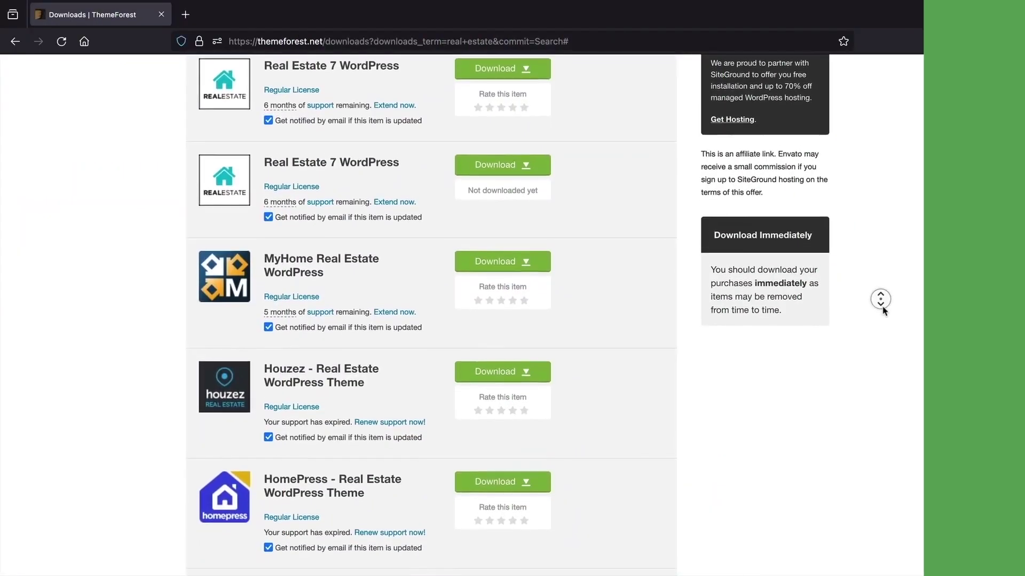
{"action": "scroll", "coordinate": [883, 311], "scroll_direction": "down", "scroll_amount": 3}
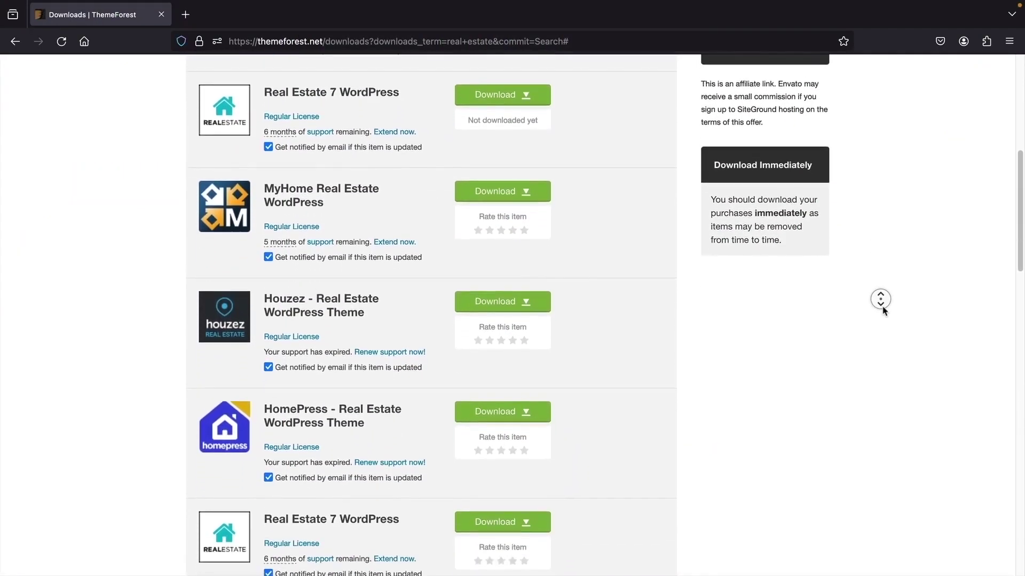
{"action": "scroll", "coordinate": [883, 311], "scroll_direction": "down", "scroll_amount": 3}
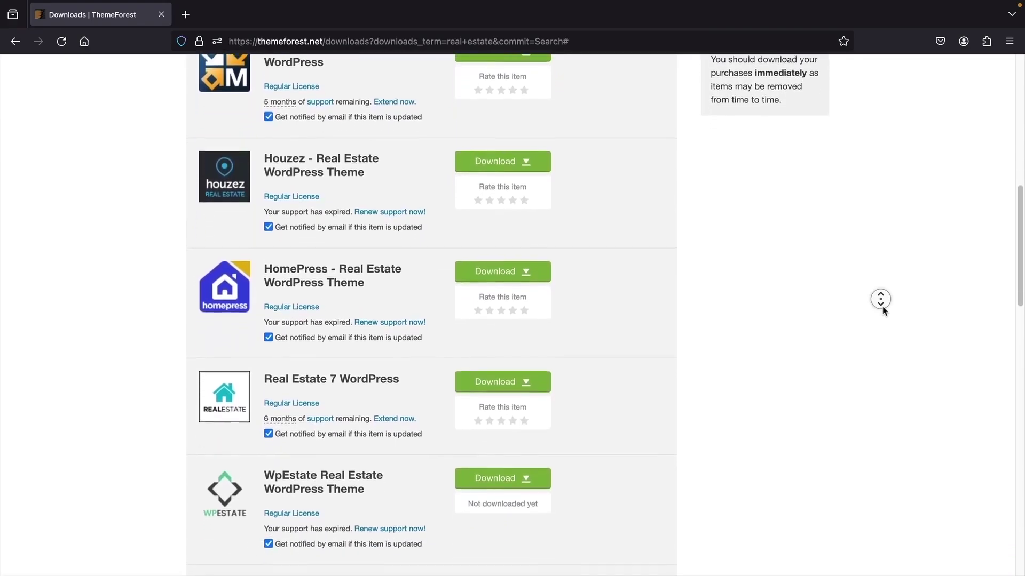
{"action": "scroll", "coordinate": [883, 311], "scroll_direction": "down", "scroll_amount": 2}
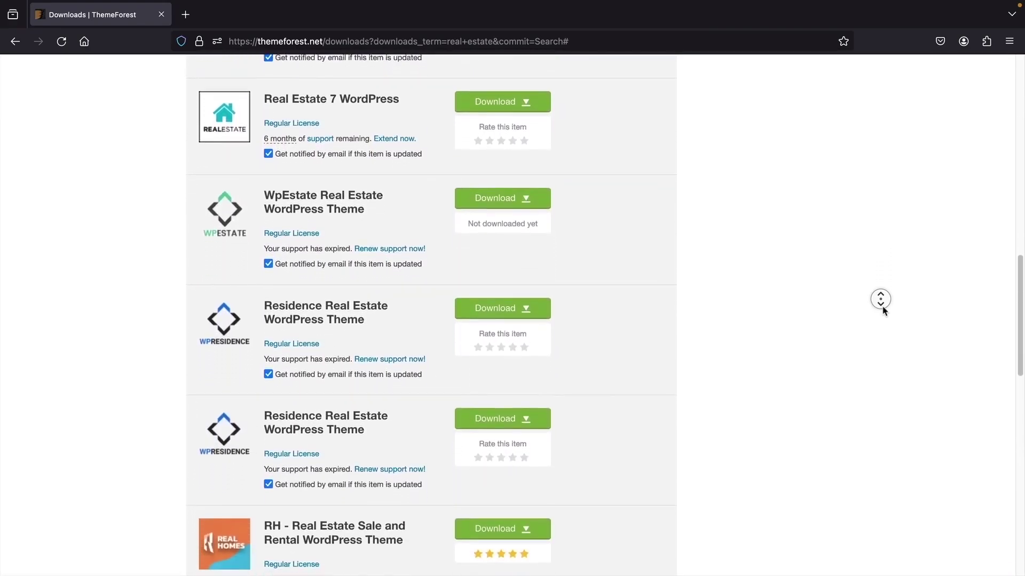
{"action": "scroll", "coordinate": [880, 299], "scroll_direction": "down", "scroll_amount": 1}
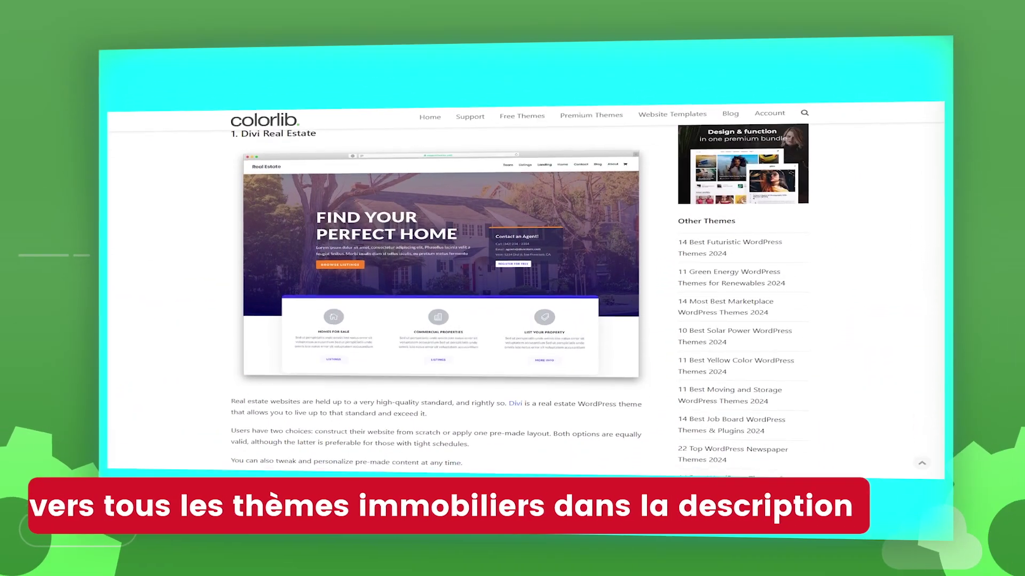
{"action": "scroll", "coordinate": [512, 266], "scroll_direction": "down", "scroll_amount": 3}
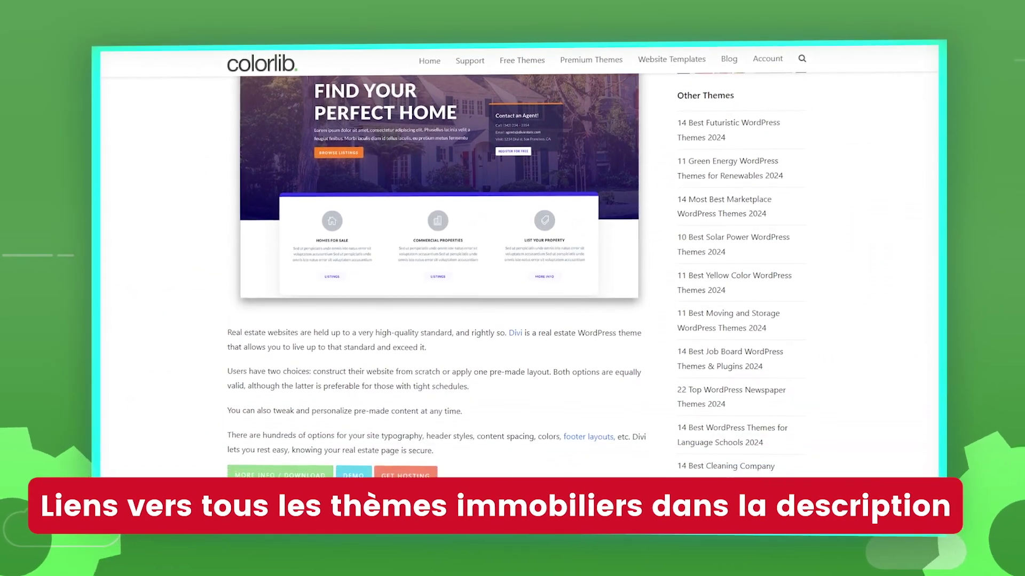
{"action": "scroll", "coordinate": [437, 293], "scroll_direction": "down", "scroll_amount": 3}
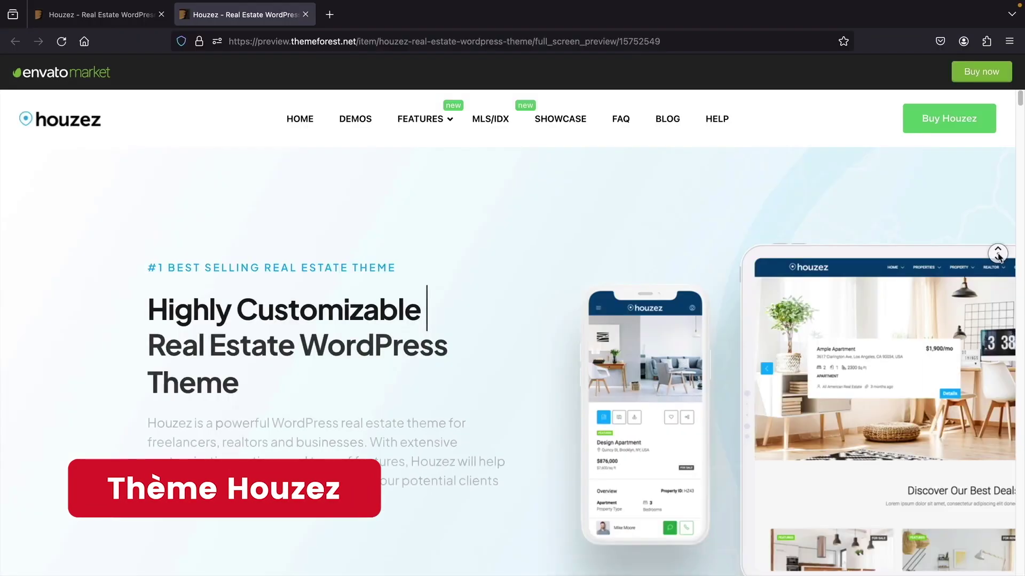
- Scroll the Houzez live preview down to the demo layouts grid (DEMO 03, DEMO 04, 05 - RE AGENCY)
{"action": "middle_click", "coordinate": [998, 254]}
{"action": "middle_click", "coordinate": [999, 268]}
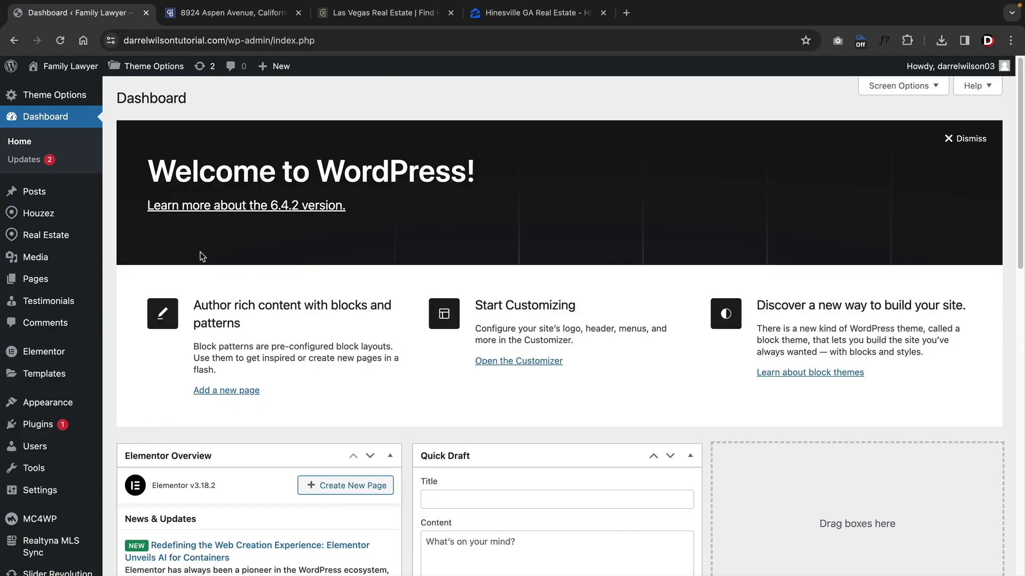
{"action": "mouse_move", "coordinate": [73, 218]}
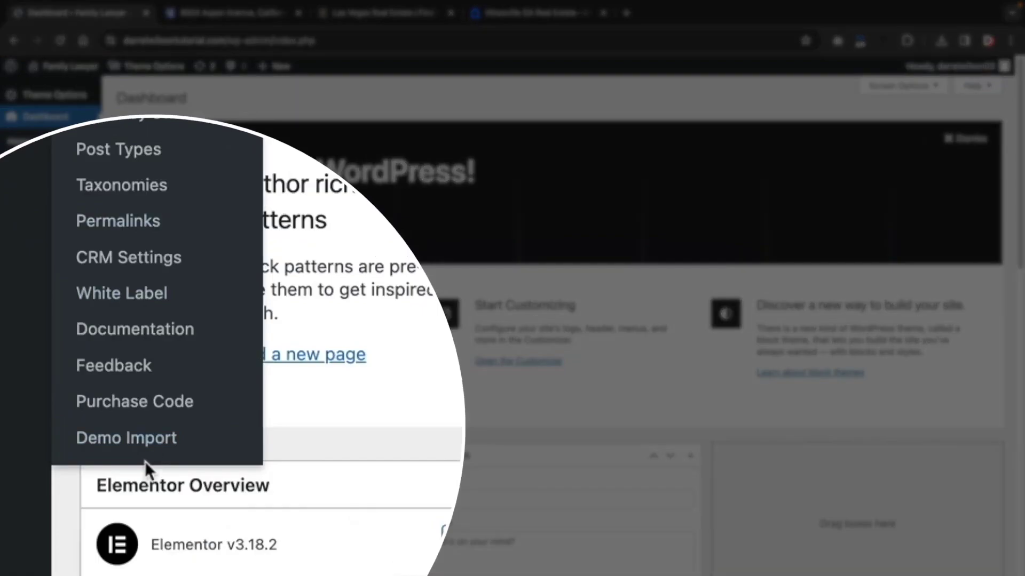
- Open Houzez Demo Import and highlight the four recommended PHP limit lines
{"action": "left_click", "coordinate": [154, 447]}
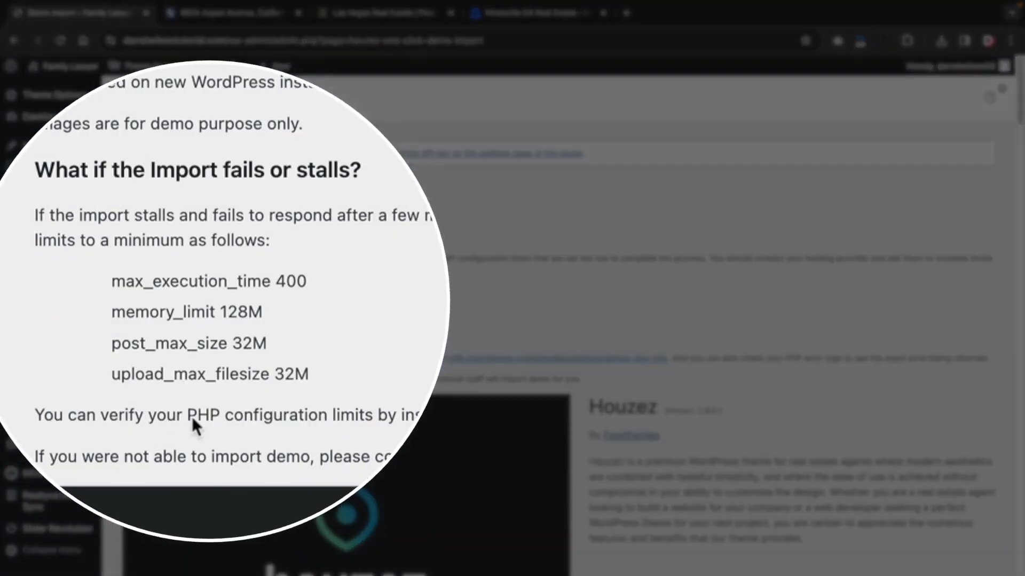
{"action": "left_click_drag", "start_coordinate": [316, 369], "coordinate": [108, 274]}
{"action": "left_click", "coordinate": [108, 274]}
- Scroll through the demo thumbnails from Default down to Houzez20
{"action": "scroll", "coordinate": [873, 258], "scroll_direction": "down", "scroll_amount": 10}
{"action": "scroll", "coordinate": [873, 258], "scroll_direction": "down", "scroll_amount": 5}
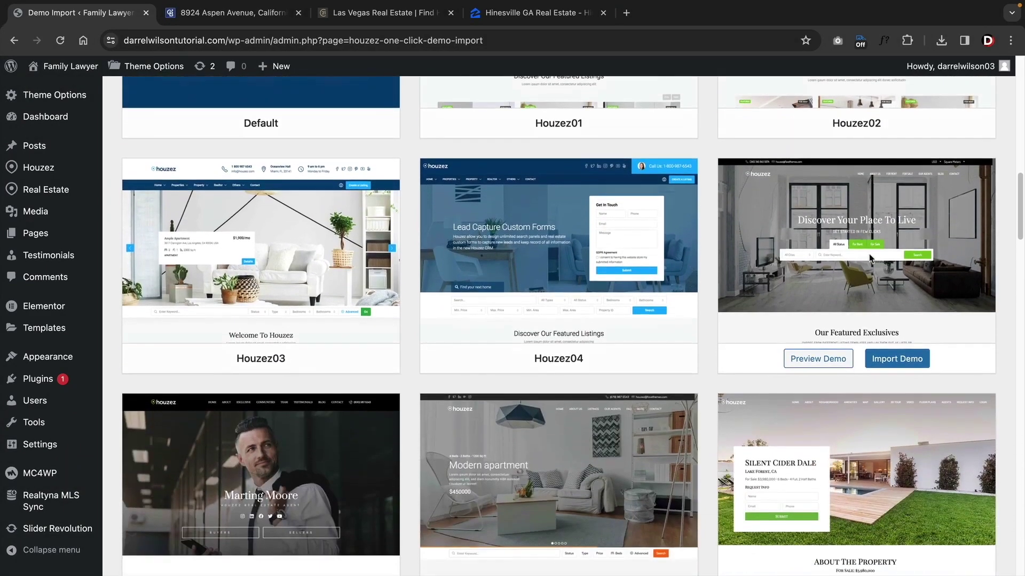
{"action": "scroll", "coordinate": [327, 258], "scroll_direction": "down", "scroll_amount": 1}
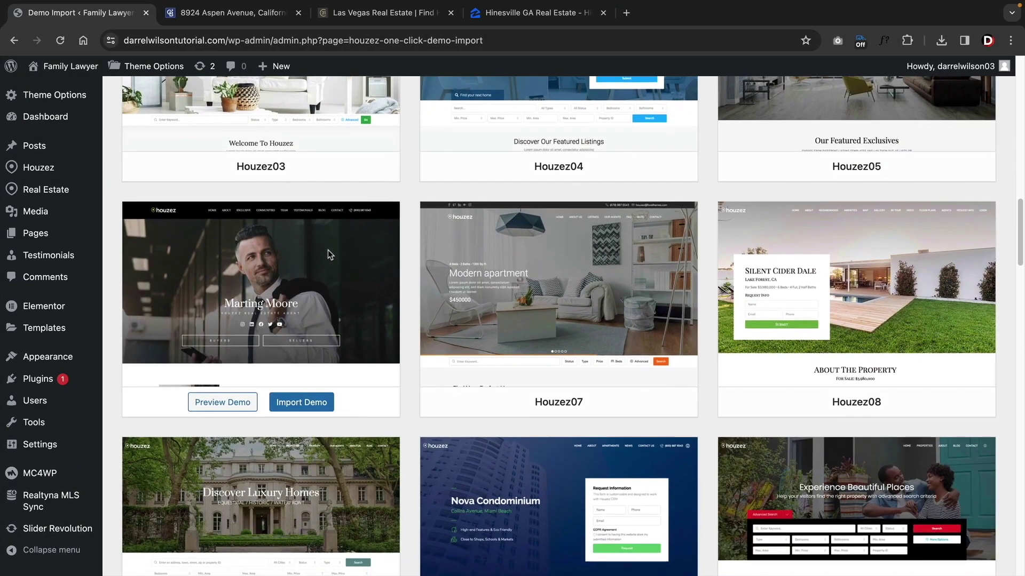
{"action": "scroll", "coordinate": [820, 288], "scroll_direction": "down", "scroll_amount": 4}
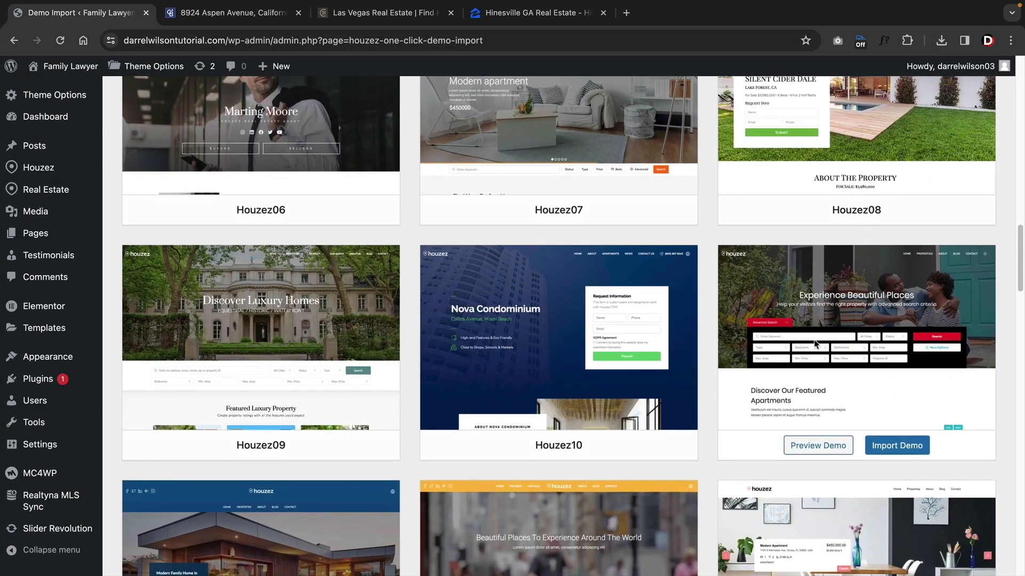
{"action": "scroll", "coordinate": [286, 330], "scroll_direction": "down", "scroll_amount": 4}
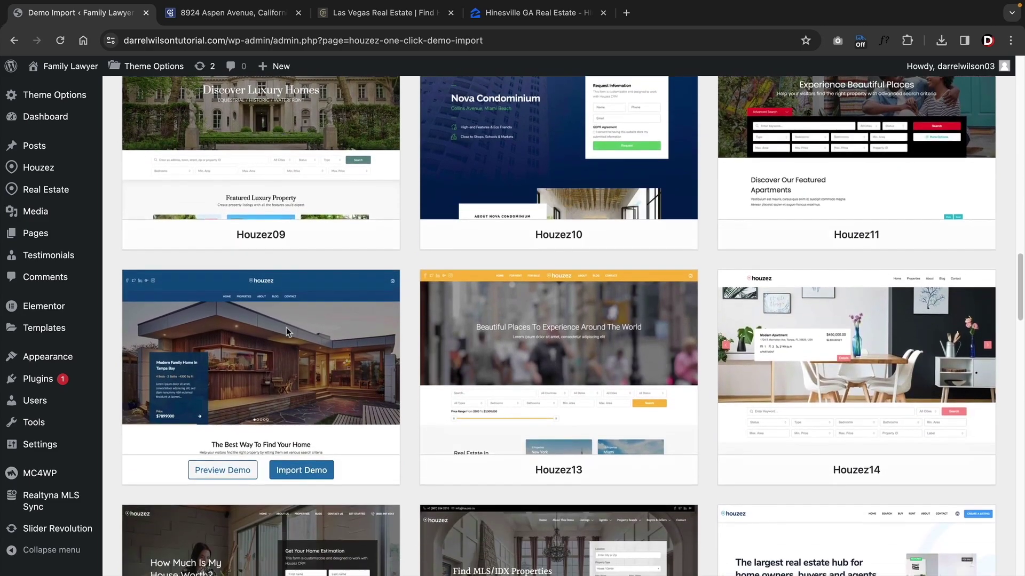
{"action": "scroll", "coordinate": [789, 349], "scroll_direction": "down", "scroll_amount": 4}
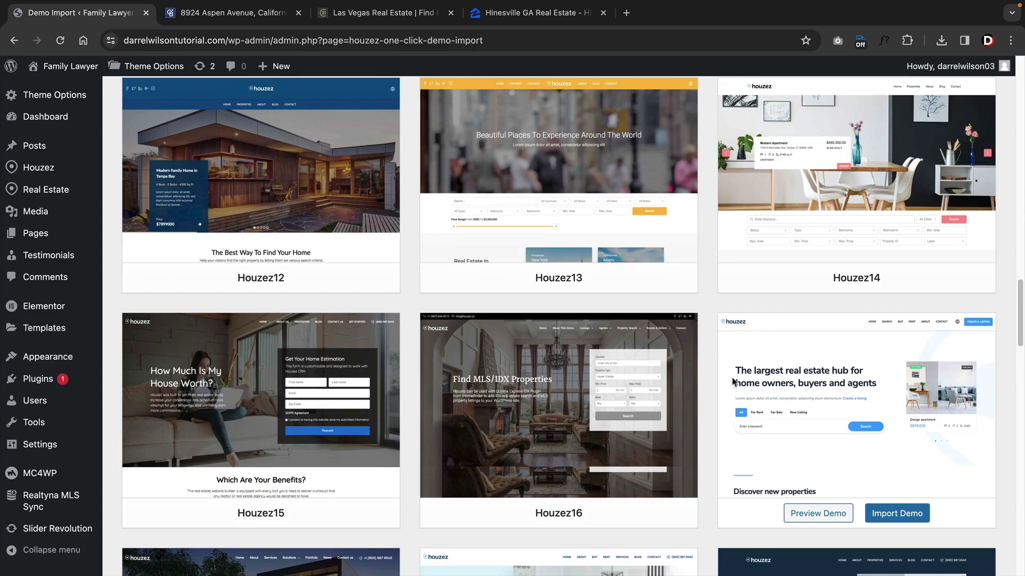
{"action": "scroll", "coordinate": [374, 374], "scroll_direction": "down", "scroll_amount": 4}
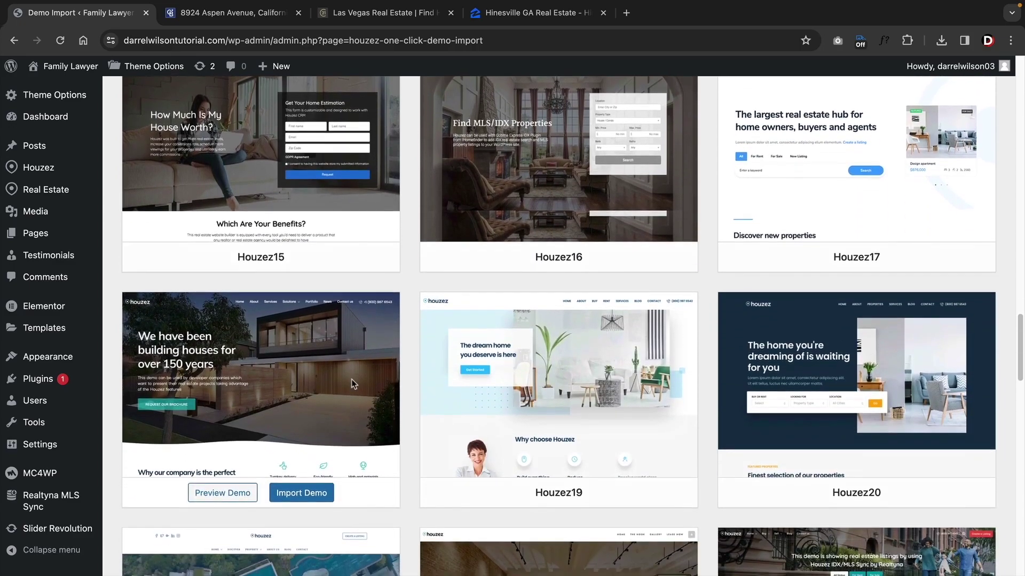
- Import the Houzez26 demo with Continue & Import, then visit the finished site
{"action": "left_click", "coordinate": [897, 492]}
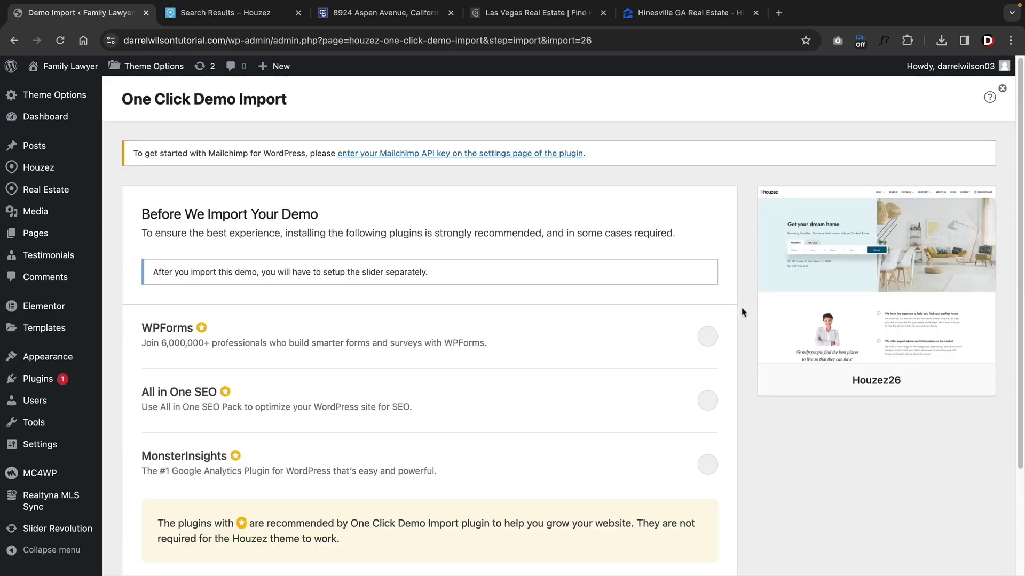
{"action": "scroll", "coordinate": [741, 312], "scroll_direction": "down", "scroll_amount": 2}
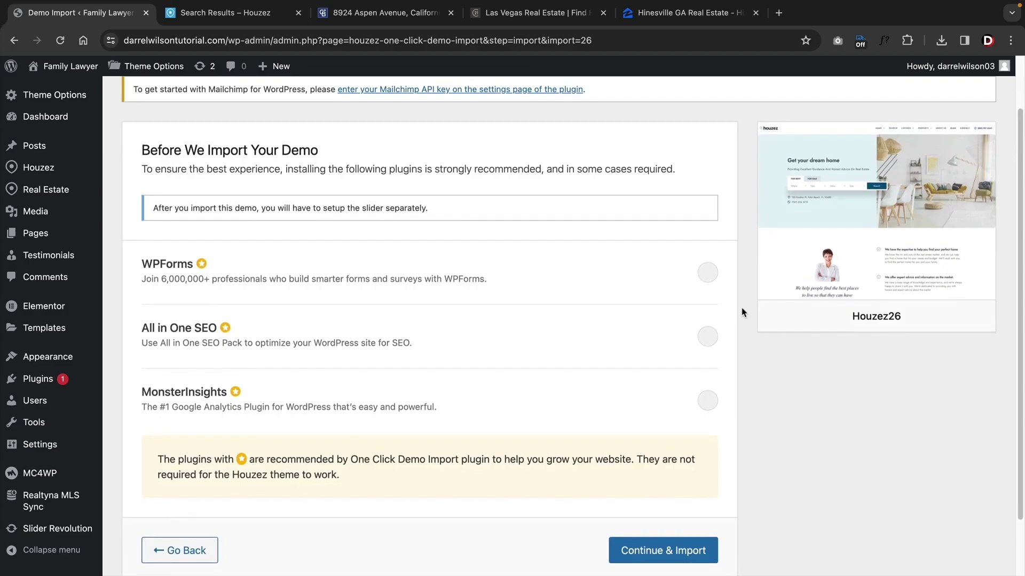
{"action": "scroll", "coordinate": [741, 307], "scroll_direction": "down", "scroll_amount": 2}
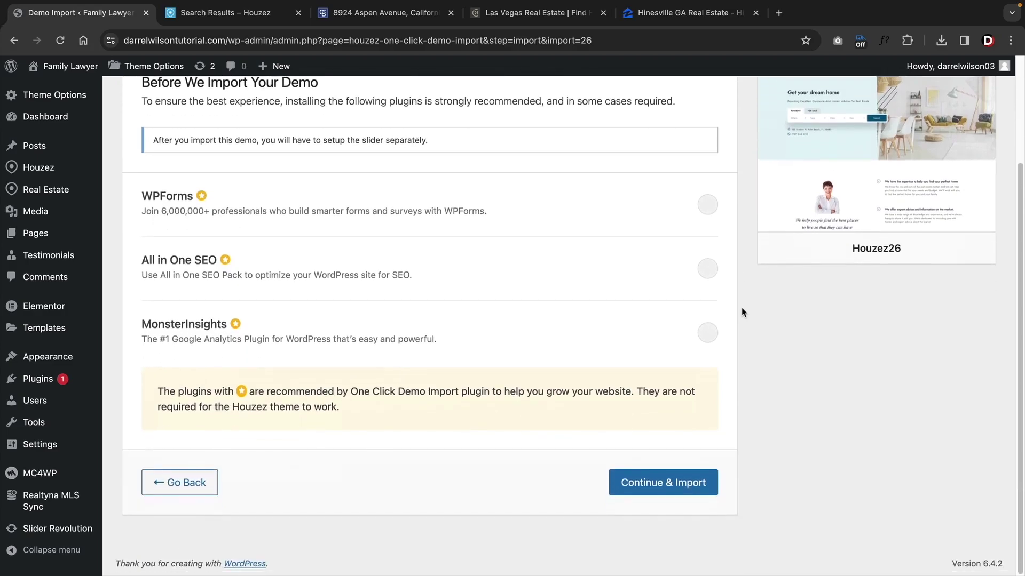
{"action": "left_click", "coordinate": [650, 488]}
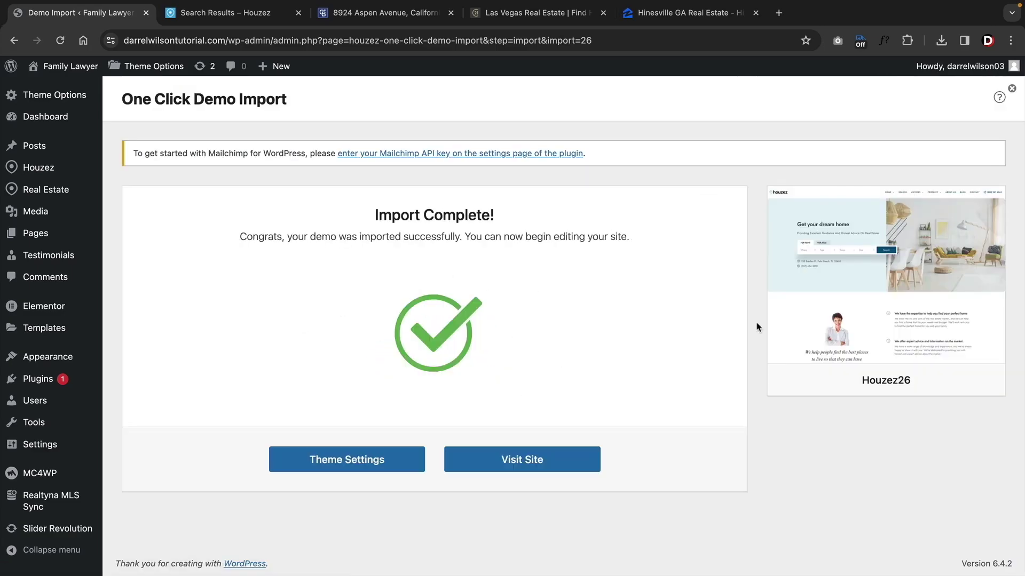
{"action": "left_click", "coordinate": [519, 459]}
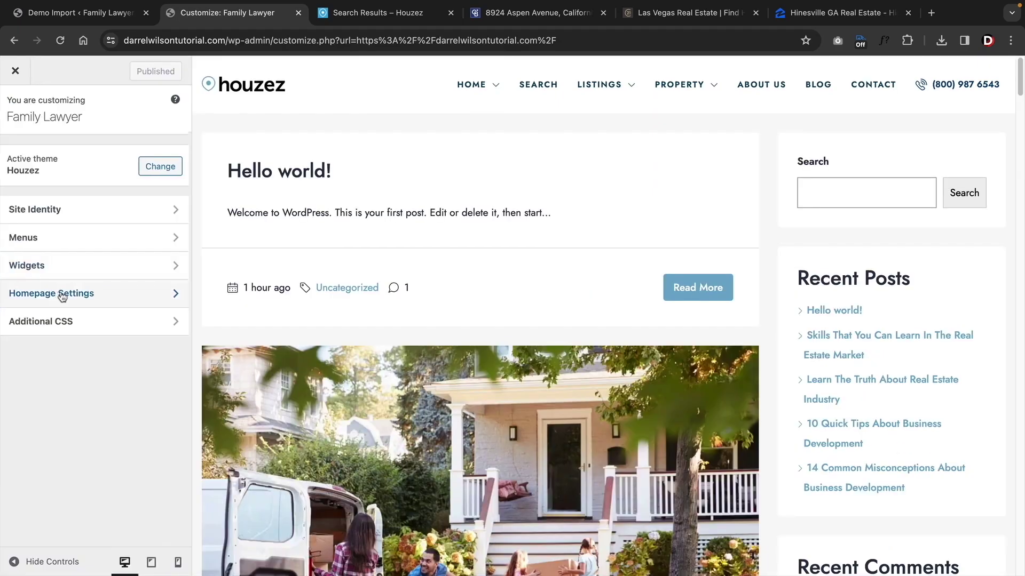
- Choose Homepage 1 as the static homepage in Customize > Homepage Settings
{"action": "left_click", "coordinate": [62, 293]}
{"action": "left_click", "coordinate": [64, 340]}
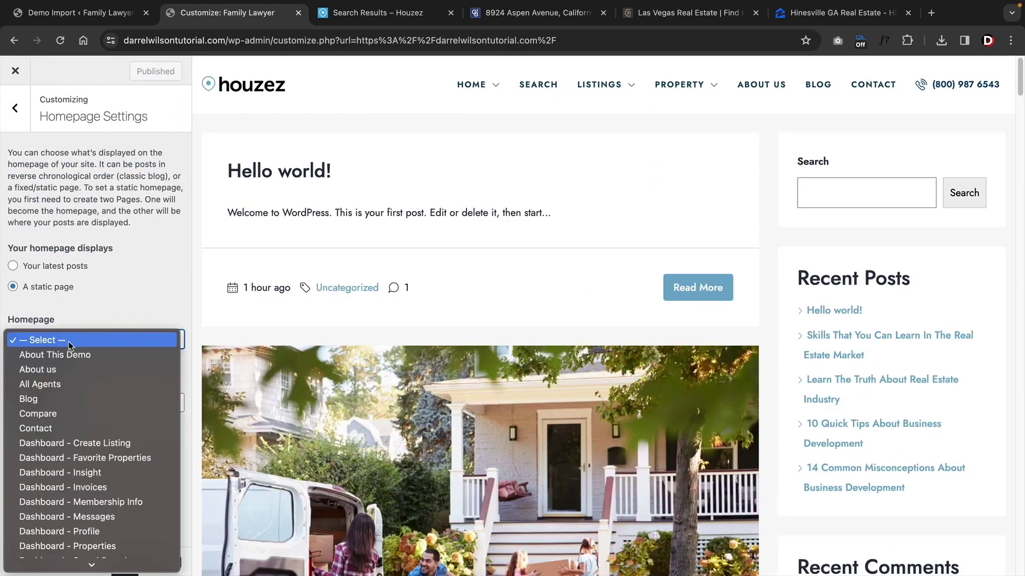
{"action": "scroll", "coordinate": [62, 417], "scroll_direction": "down", "scroll_amount": 10}
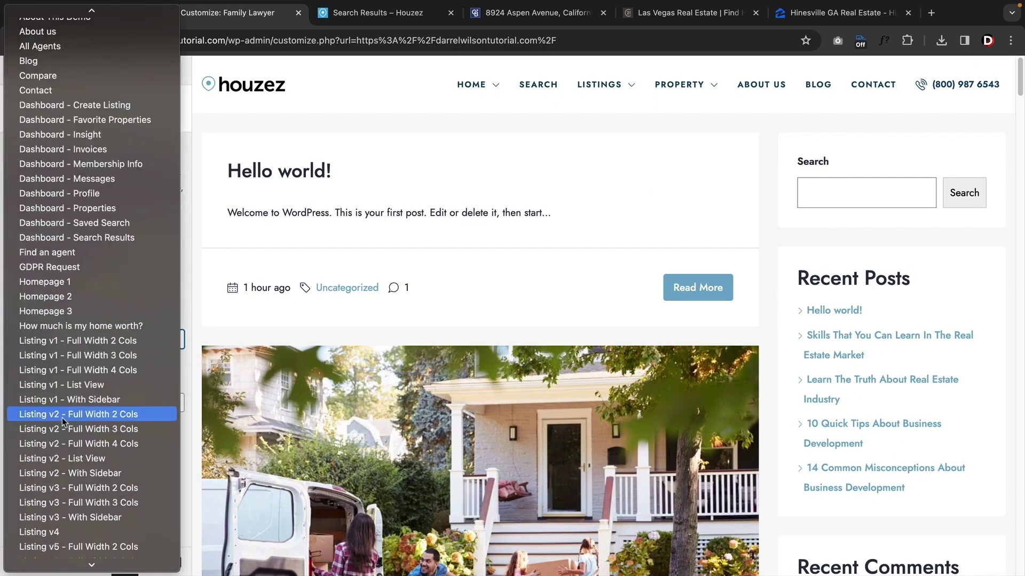
{"action": "left_click", "coordinate": [89, 282]}
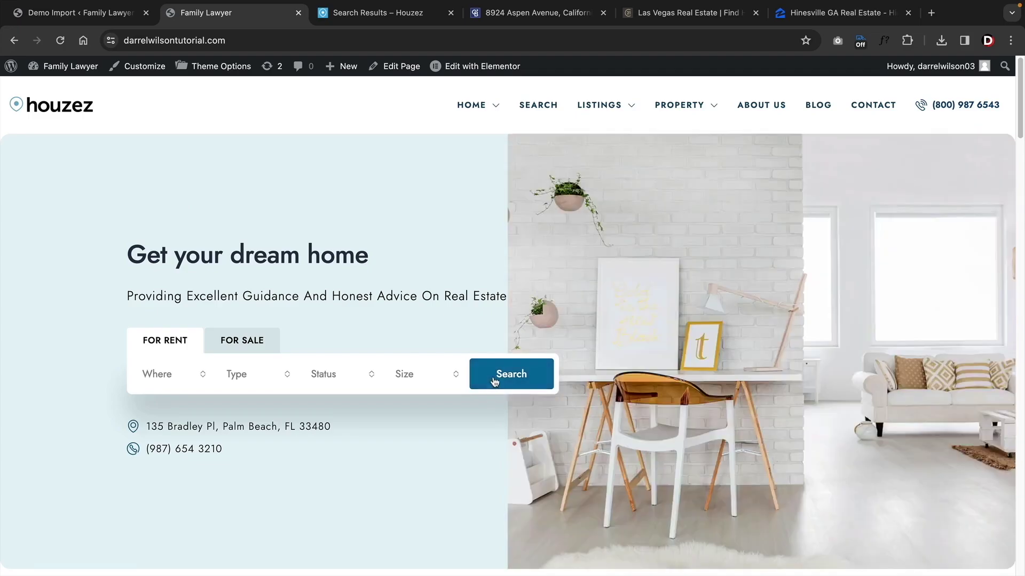
- Run a rentals property search and check the Las Vegas and Hinesville GA Real Estate tabs
{"action": "left_click", "coordinate": [493, 379]}
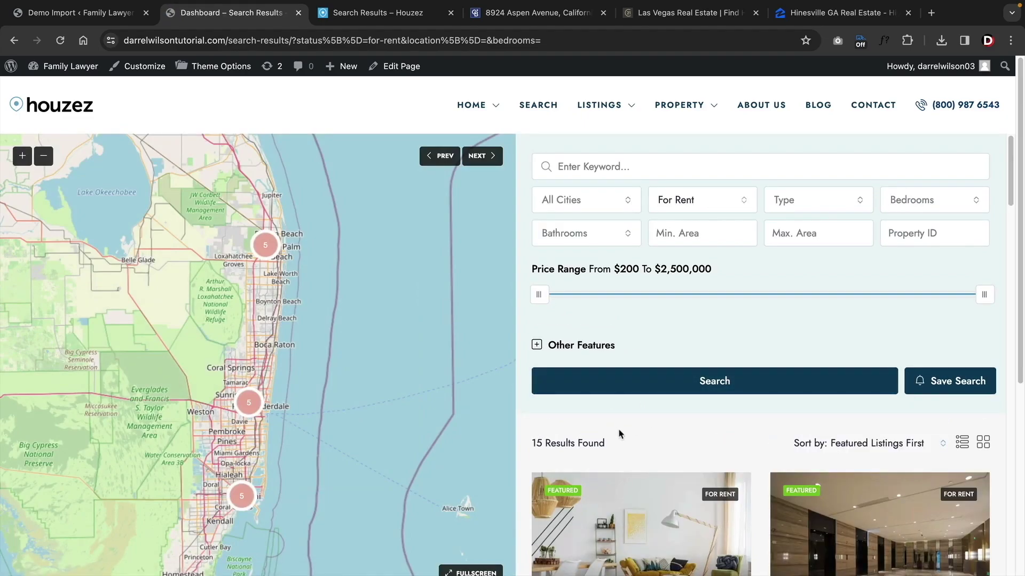
{"action": "scroll", "coordinate": [619, 416], "scroll_direction": "down", "scroll_amount": 6}
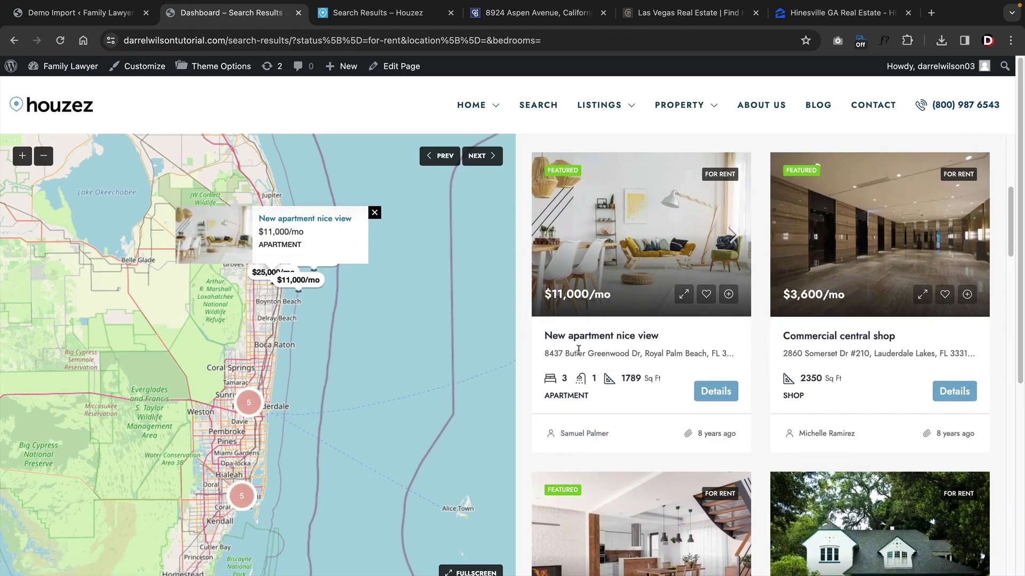
{"action": "left_click", "coordinate": [689, 13]}
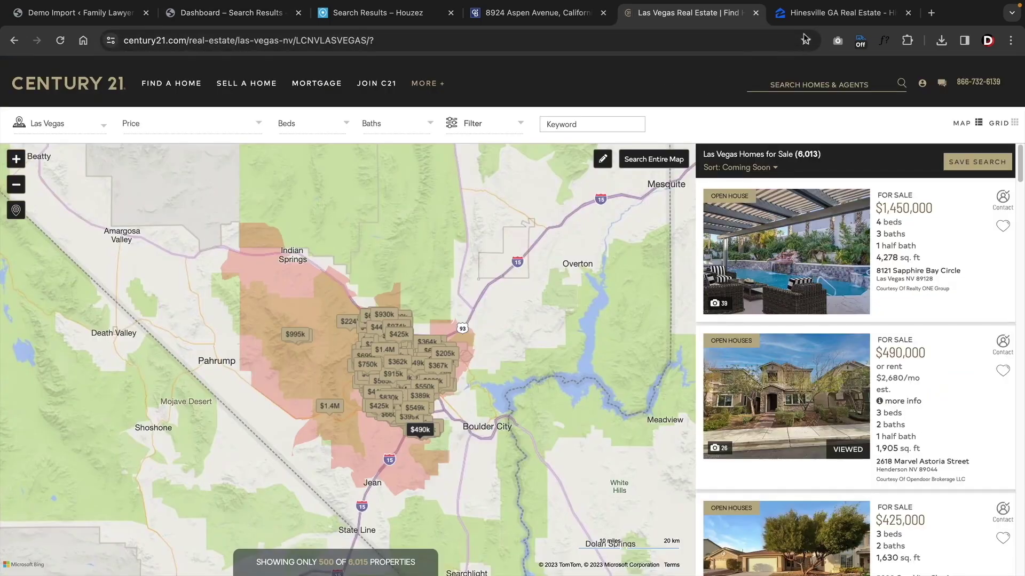
{"action": "left_click", "coordinate": [838, 13]}
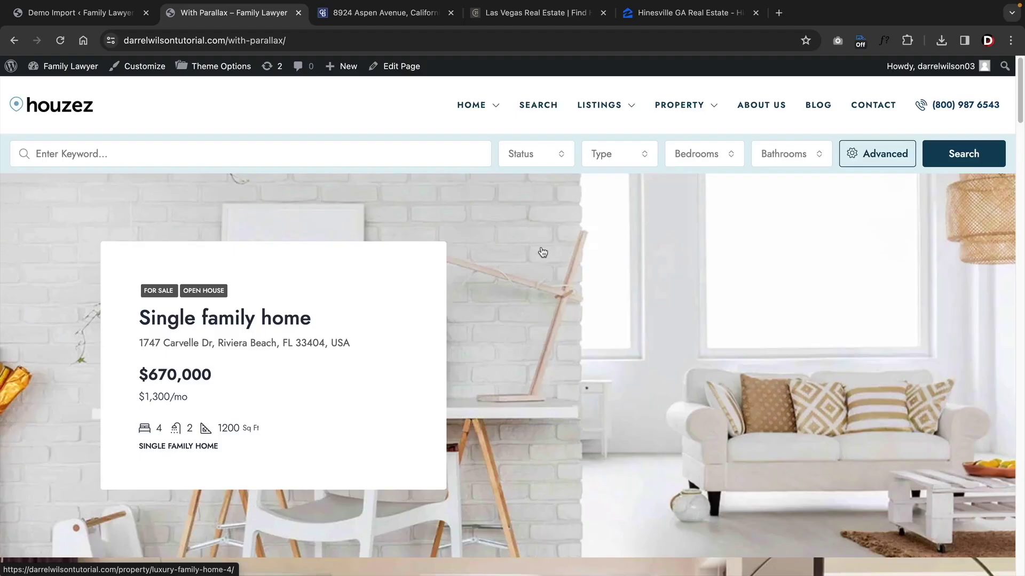
- Scroll down through the Hinesville GA Real Estate listings page
{"action": "scroll", "coordinate": [543, 252], "scroll_direction": "down", "scroll_amount": 10}
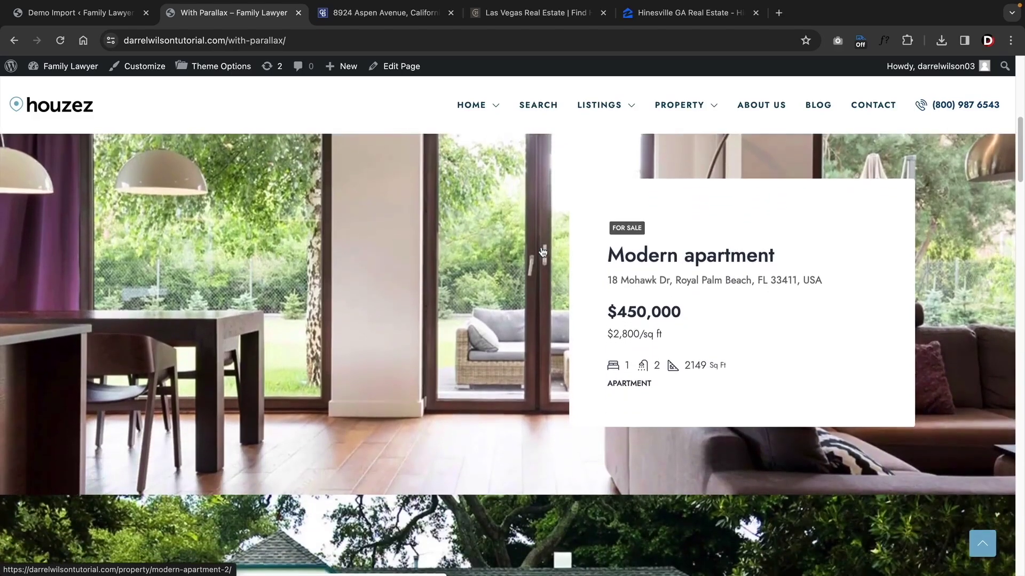
{"action": "scroll", "coordinate": [543, 252], "scroll_direction": "down", "scroll_amount": 7}
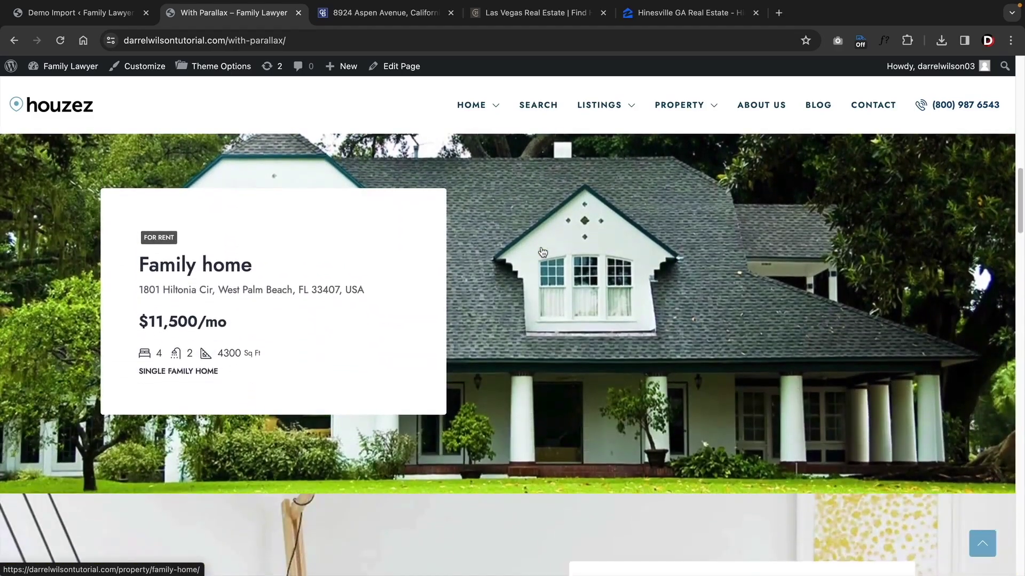
{"action": "scroll", "coordinate": [542, 252], "scroll_direction": "down", "scroll_amount": 8}
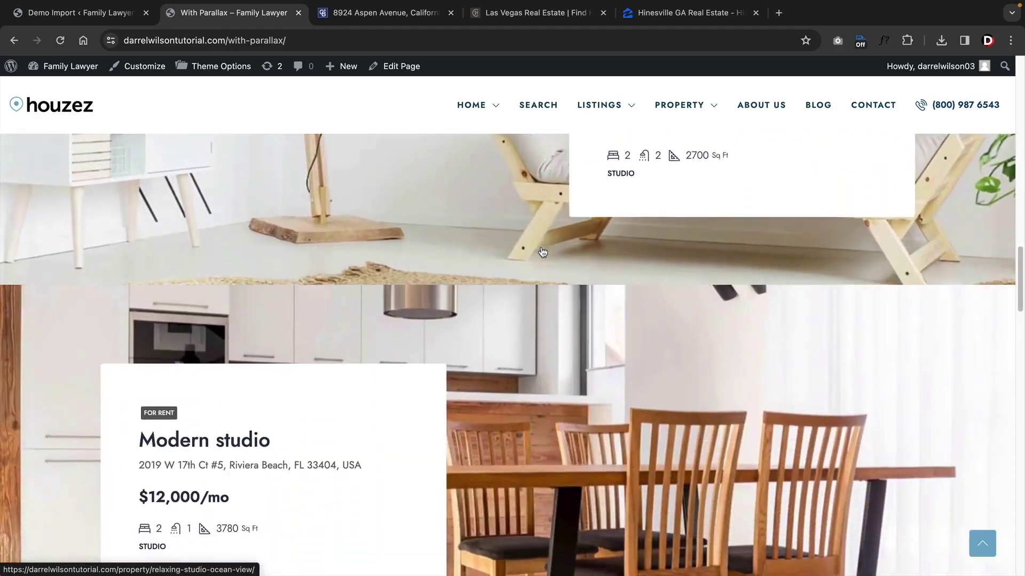
{"action": "scroll", "coordinate": [543, 252], "scroll_direction": "down", "scroll_amount": 8}
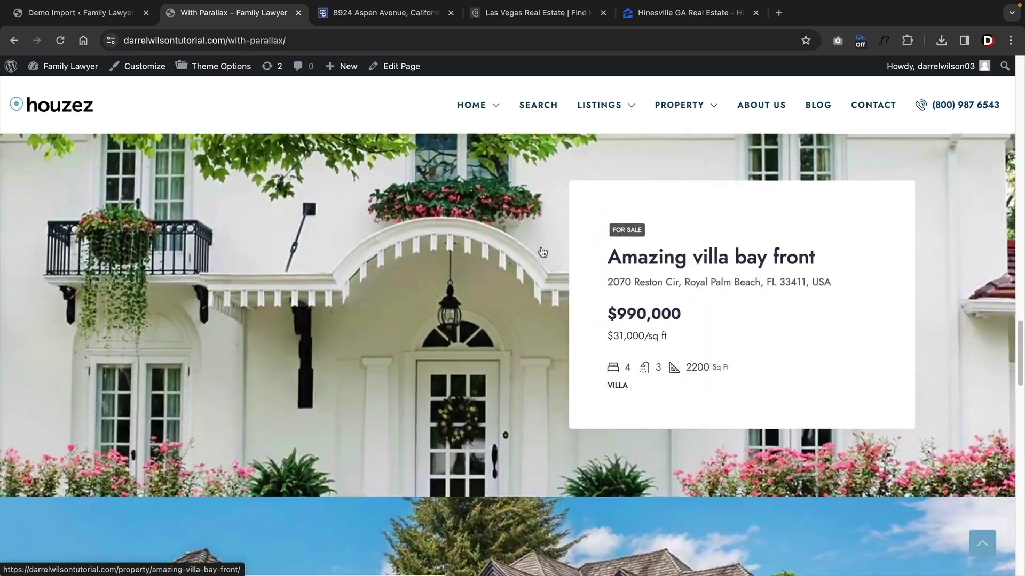
{"action": "scroll", "coordinate": [543, 252], "scroll_direction": "down", "scroll_amount": 3}
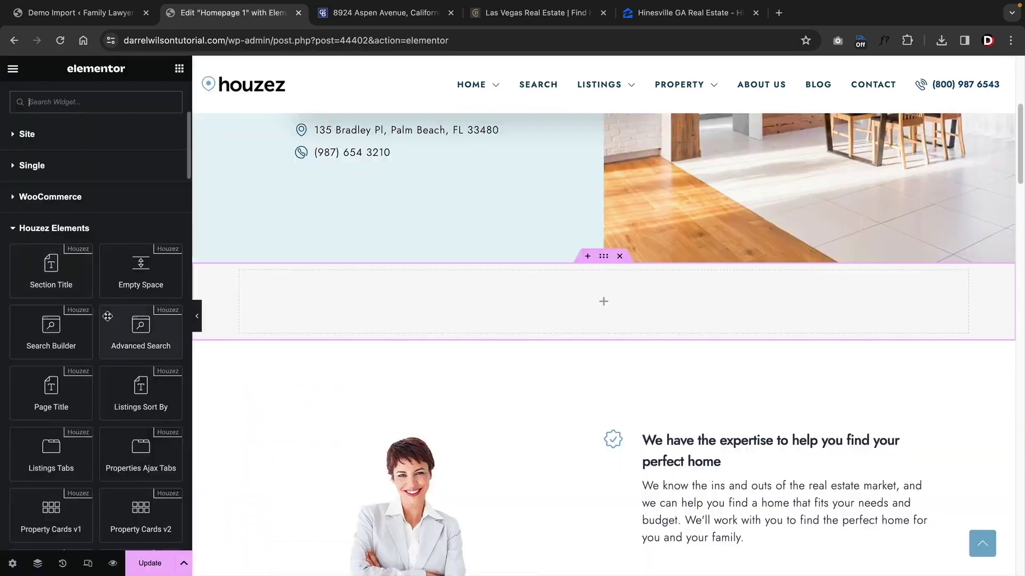
- Add Property Cards v1, try four- and two-column layouts, and keep 592 x 444 images
{"action": "scroll", "coordinate": [107, 317], "scroll_direction": "down", "scroll_amount": 1}
{"action": "scroll", "coordinate": [107, 316], "scroll_direction": "down", "scroll_amount": 1}
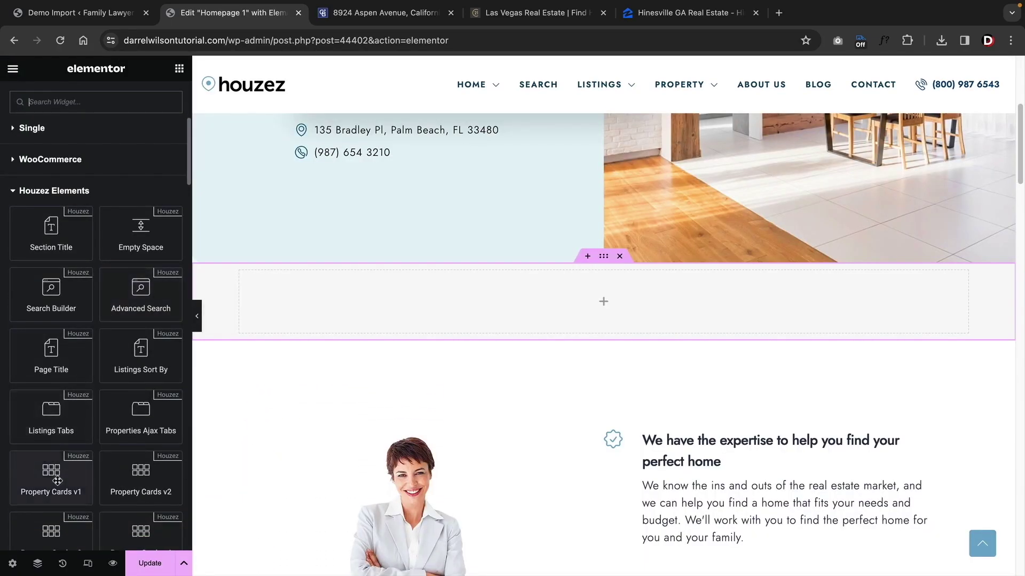
{"action": "left_click_drag", "start_coordinate": [54, 483], "coordinate": [499, 308]}
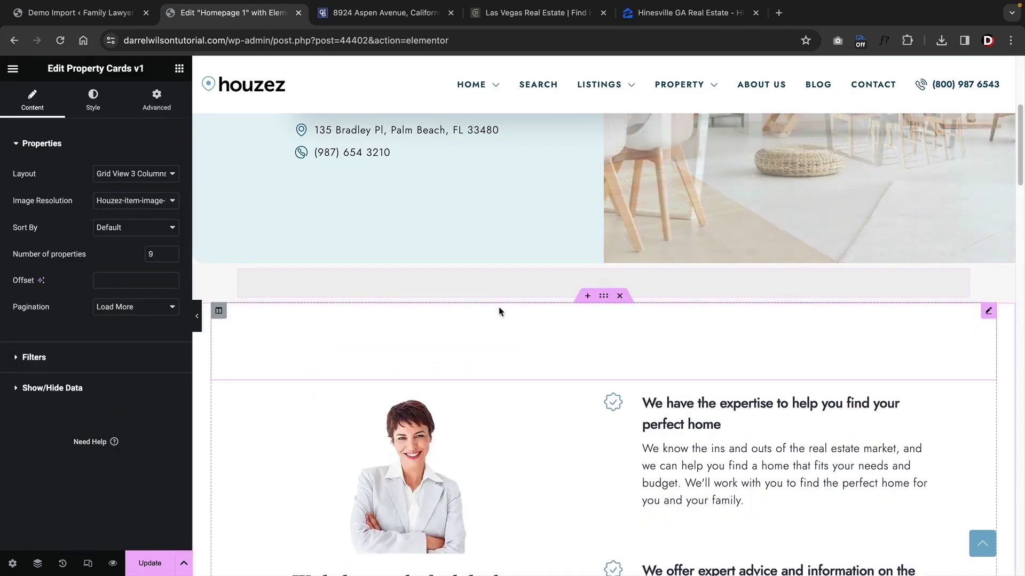
{"action": "scroll", "coordinate": [501, 311], "scroll_direction": "down", "scroll_amount": 2}
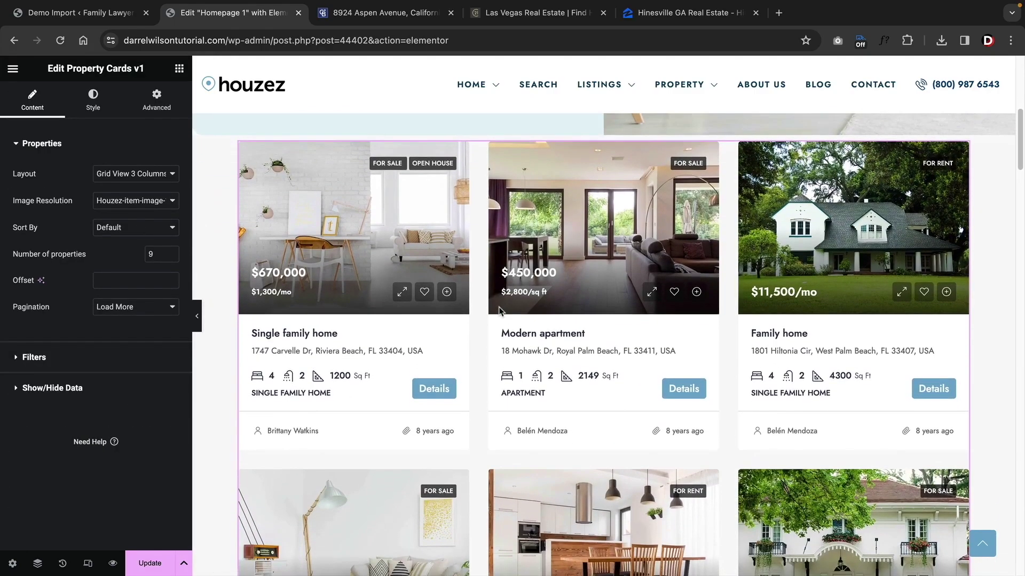
{"action": "left_click", "coordinate": [134, 174]}
{"action": "left_click", "coordinate": [133, 186]}
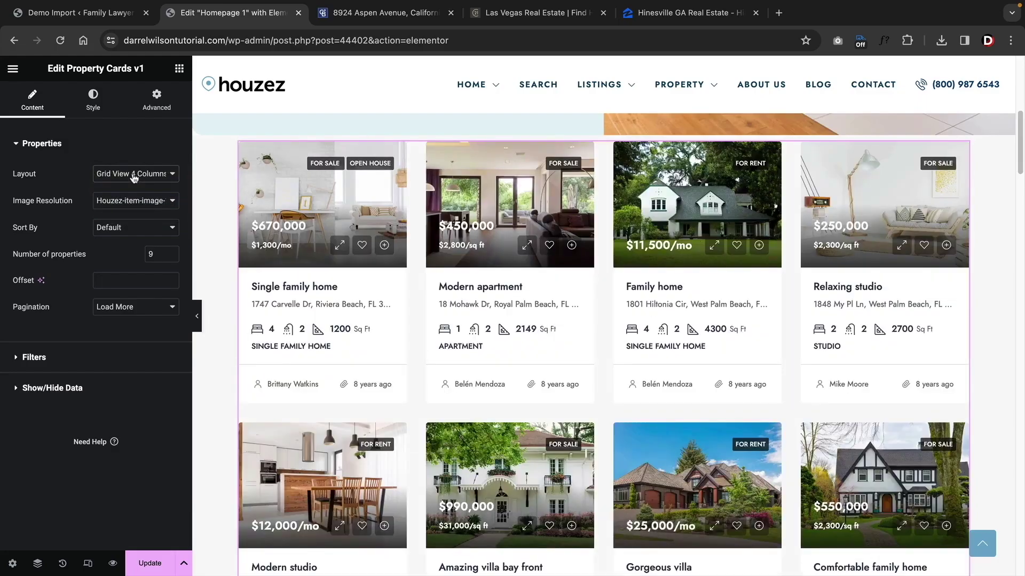
{"action": "left_click", "coordinate": [134, 176]}
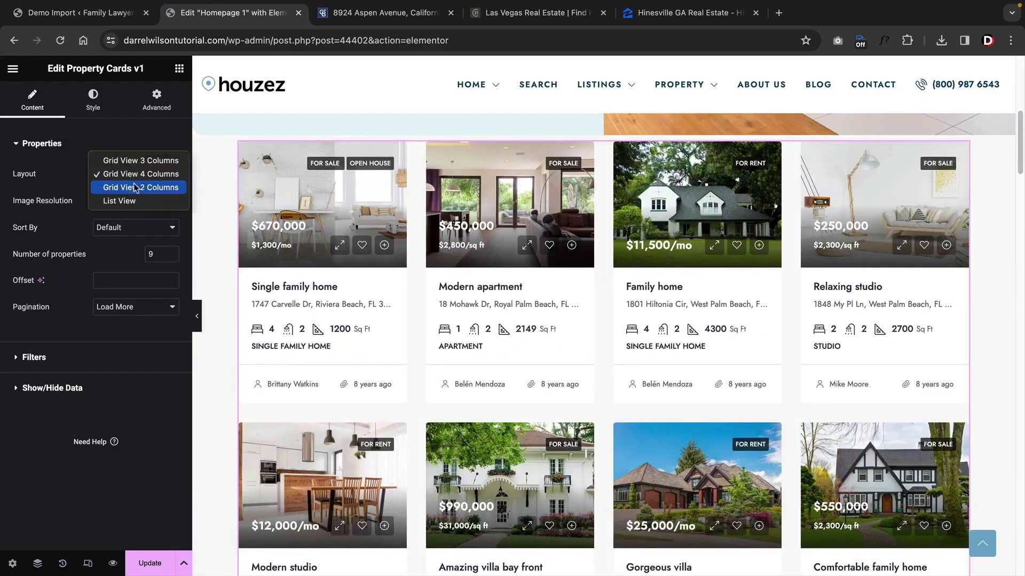
{"action": "left_click", "coordinate": [136, 187]}
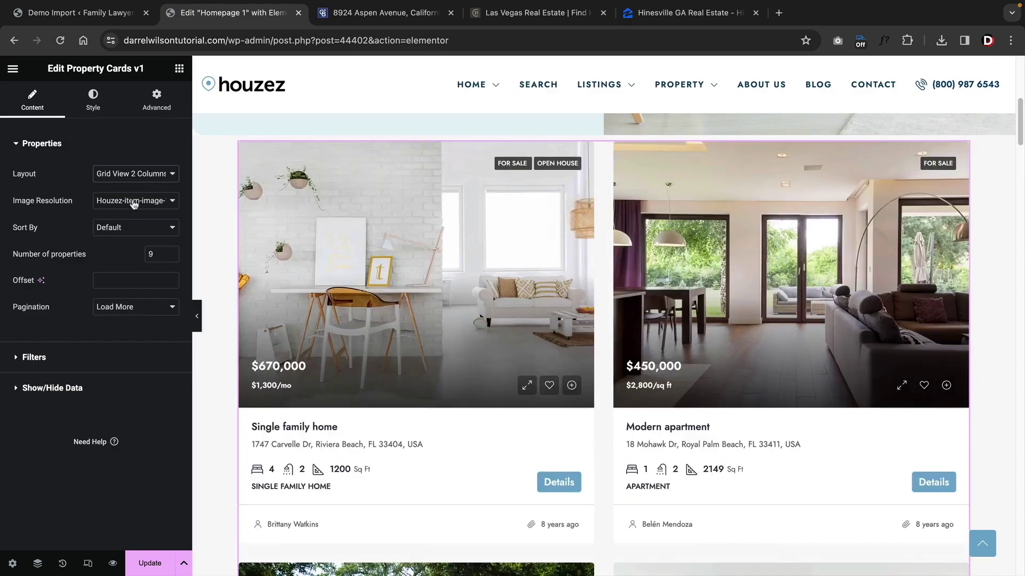
{"action": "left_click", "coordinate": [134, 202]}
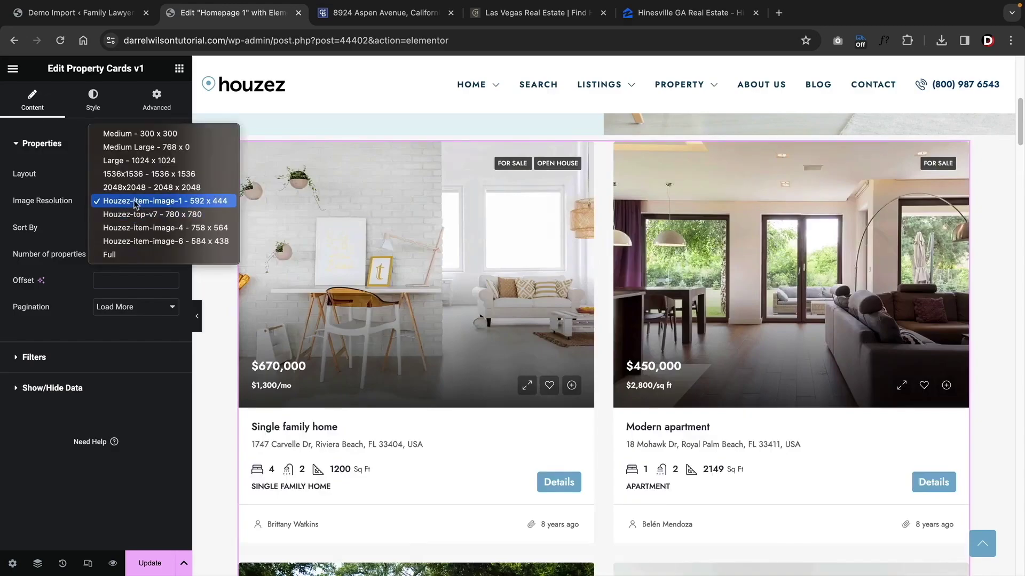
{"action": "left_click", "coordinate": [135, 203]}
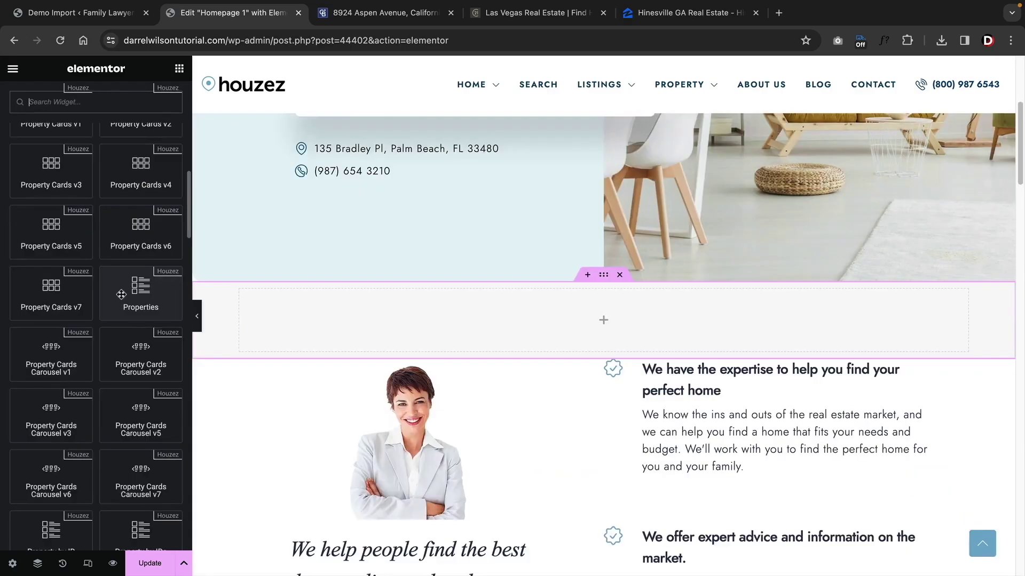
- Add the Properties widget to the empty section with Grid/List Style Version 2
{"action": "left_click_drag", "start_coordinate": [130, 287], "coordinate": [451, 313]}
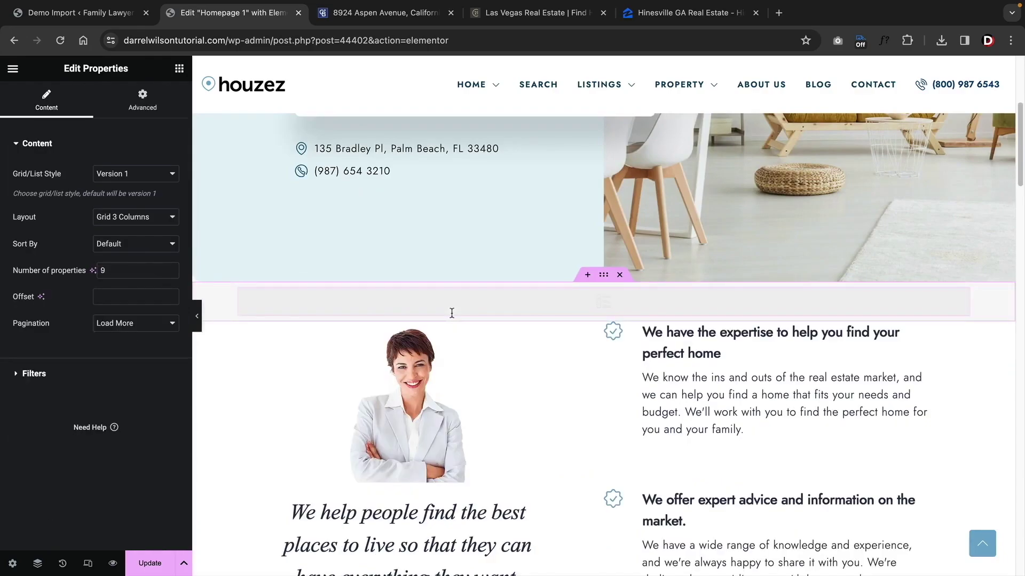
{"action": "scroll", "coordinate": [451, 313], "scroll_direction": "down", "scroll_amount": 2}
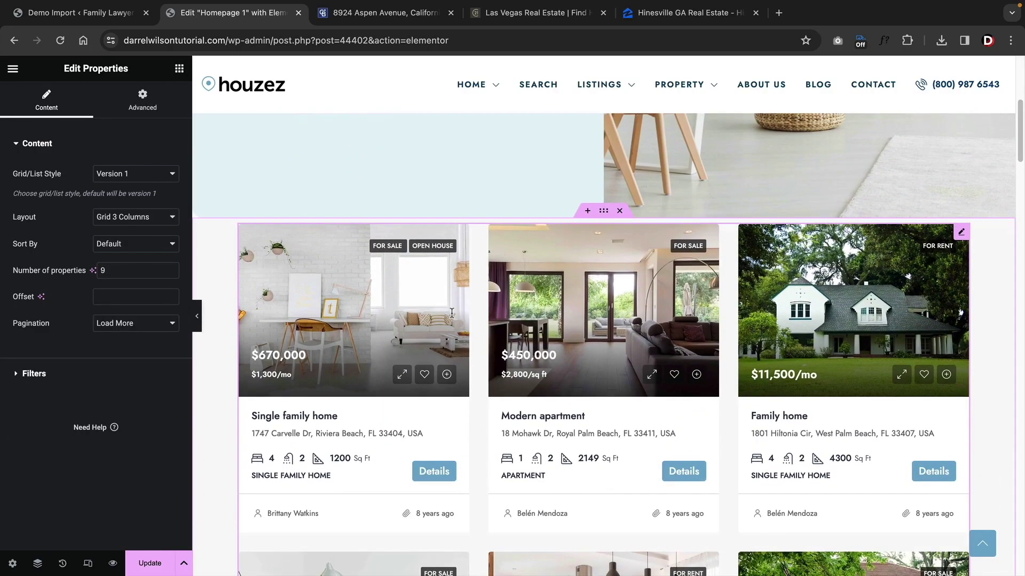
{"action": "left_click", "coordinate": [124, 174]}
{"action": "left_click", "coordinate": [123, 186]}
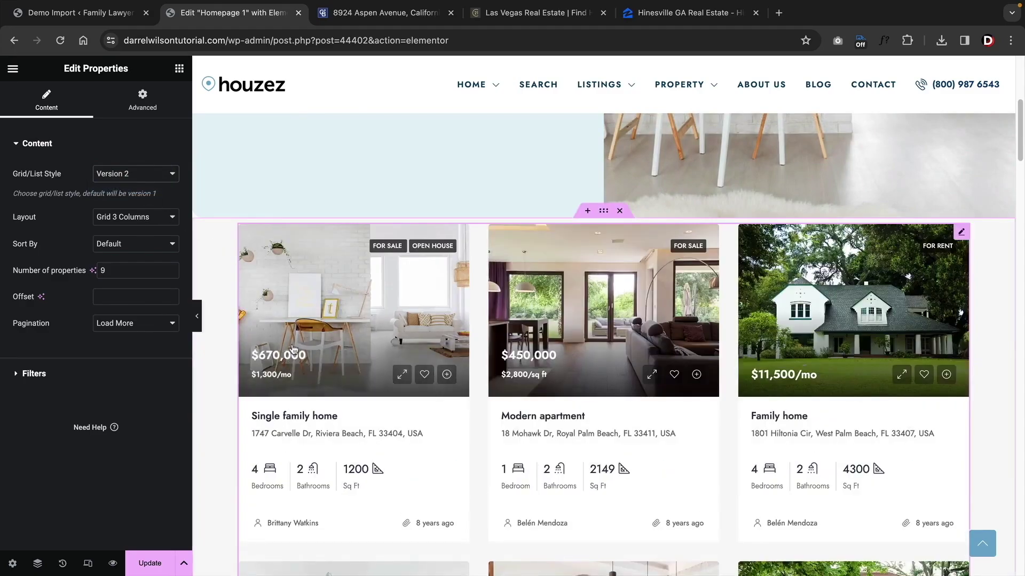
{"action": "scroll", "coordinate": [293, 350], "scroll_direction": "down", "scroll_amount": 3}
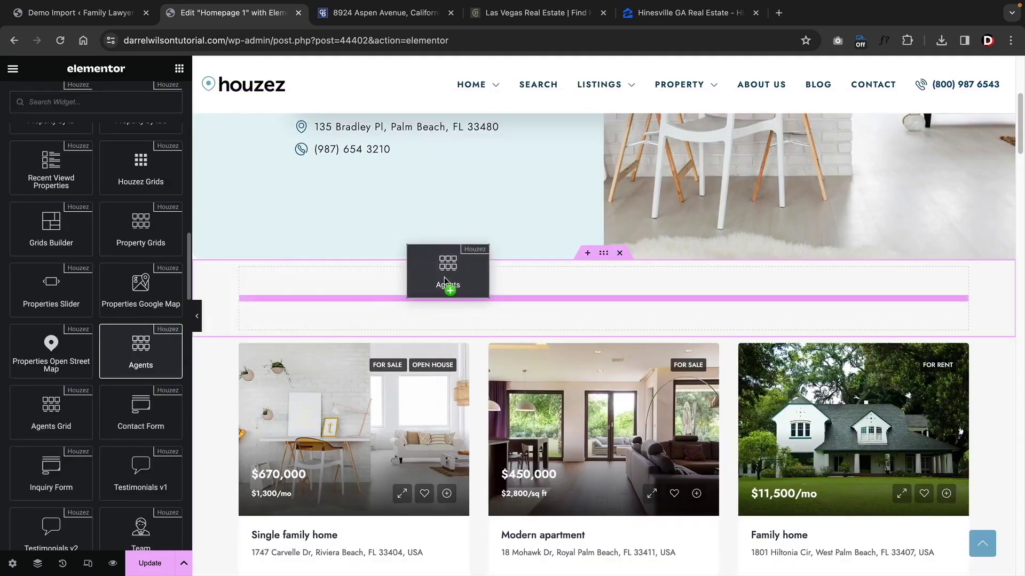
- Place an Agents grid on Homepage 1
{"action": "left_click_drag", "start_coordinate": [446, 290], "coordinate": [451, 291]}
{"action": "scroll", "coordinate": [451, 291], "scroll_direction": "down", "scroll_amount": 3}
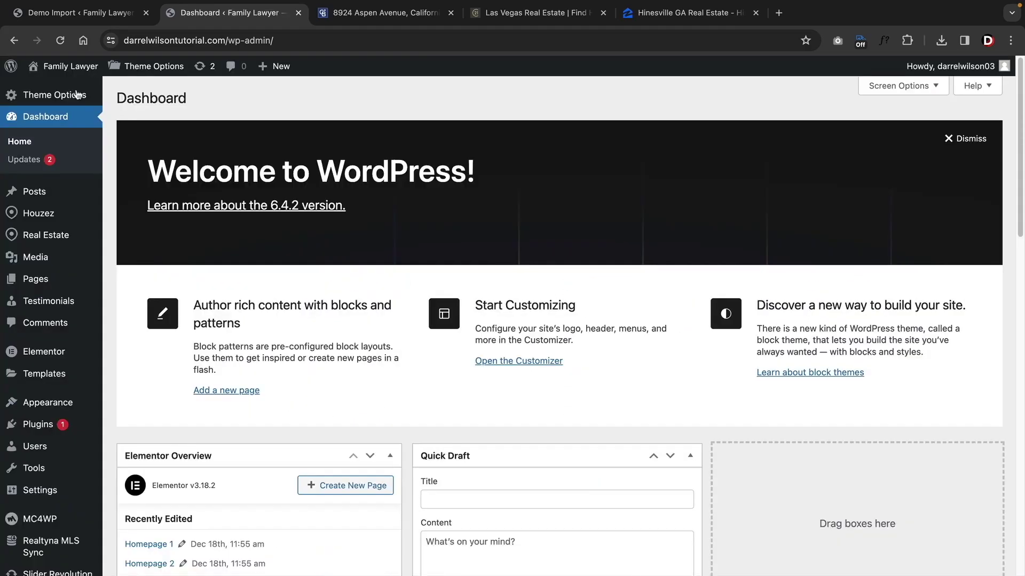
{"action": "mouse_move", "coordinate": [75, 95]}
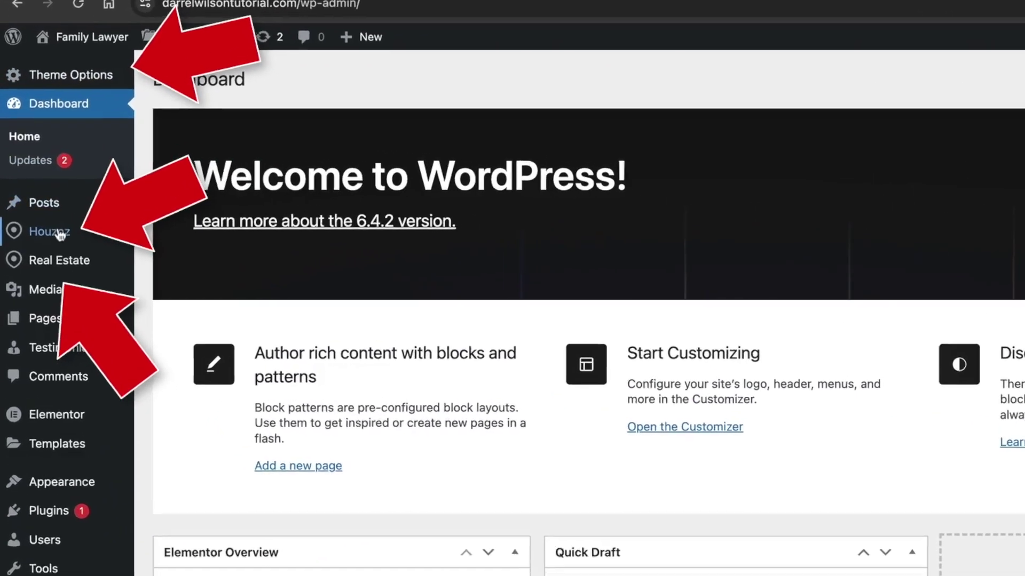
- Look over the Theme Options, Houzez and Real Estate admin menus, then open Houzez > Plugins
{"action": "mouse_move", "coordinate": [48, 213]}
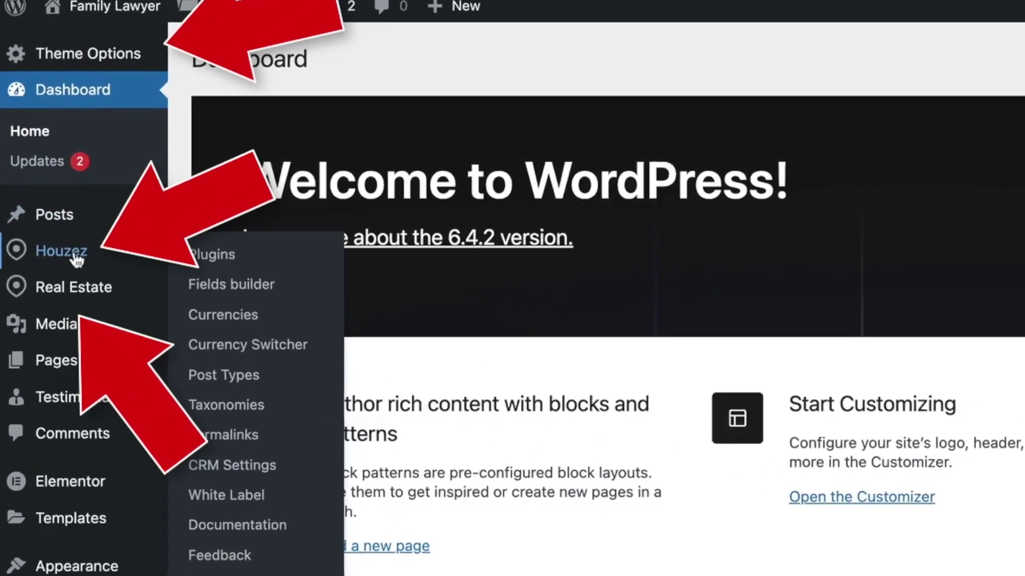
{"action": "mouse_move", "coordinate": [60, 303]}
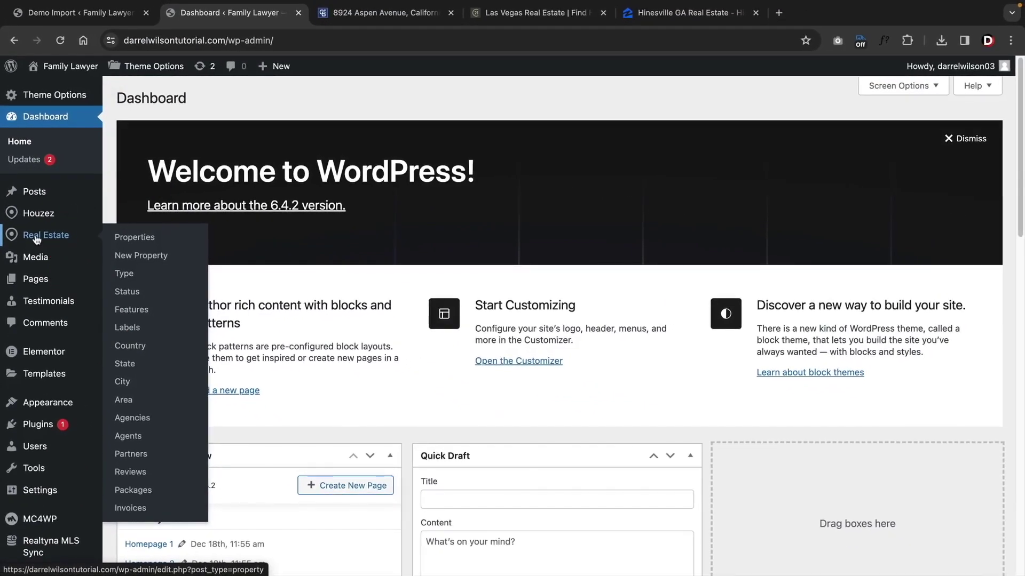
{"action": "left_click", "coordinate": [25, 214]}
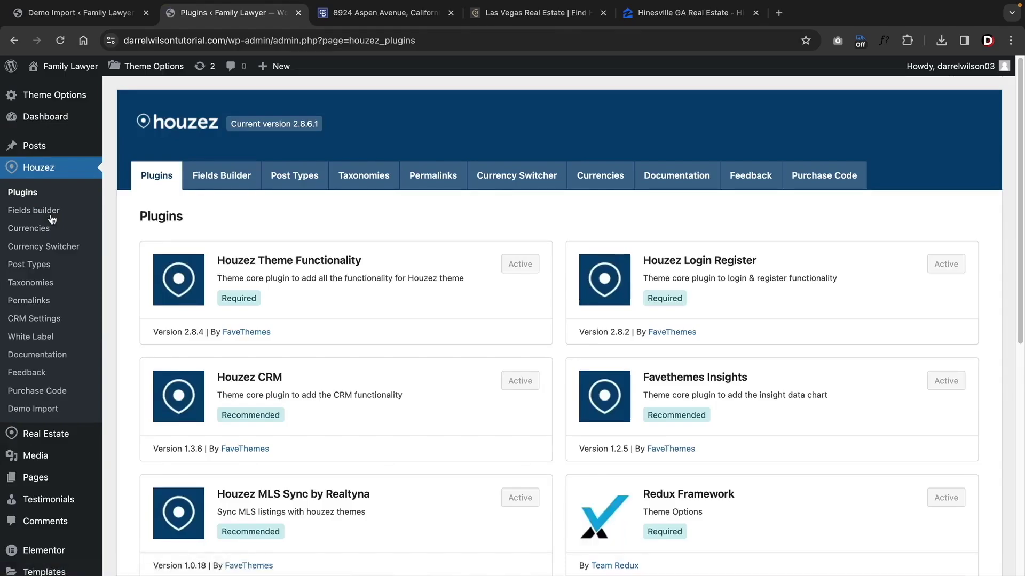
- Open the Fields builder and preview its field Type list without choosing one
{"action": "left_click", "coordinate": [51, 214]}
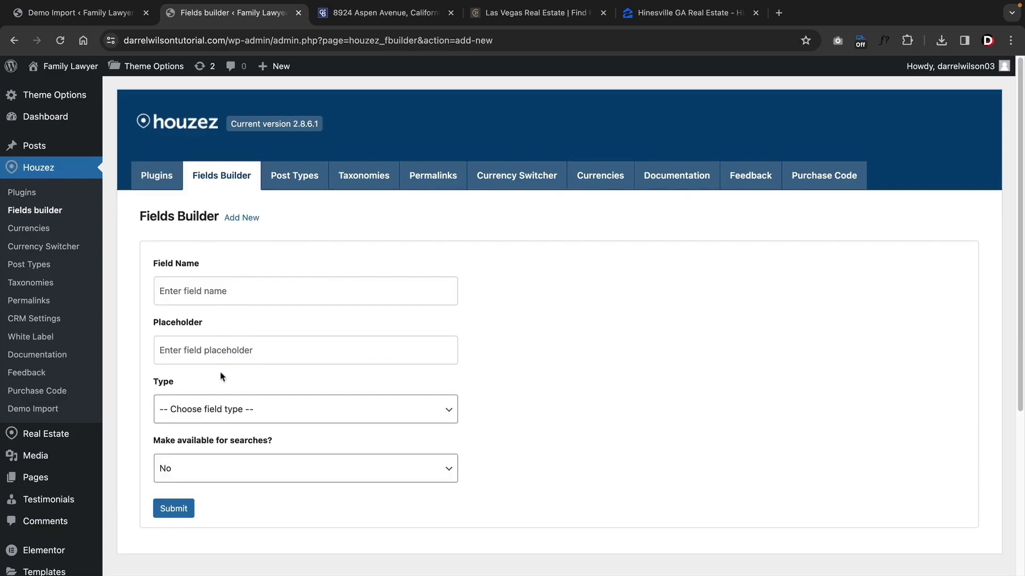
{"action": "left_click", "coordinate": [222, 408]}
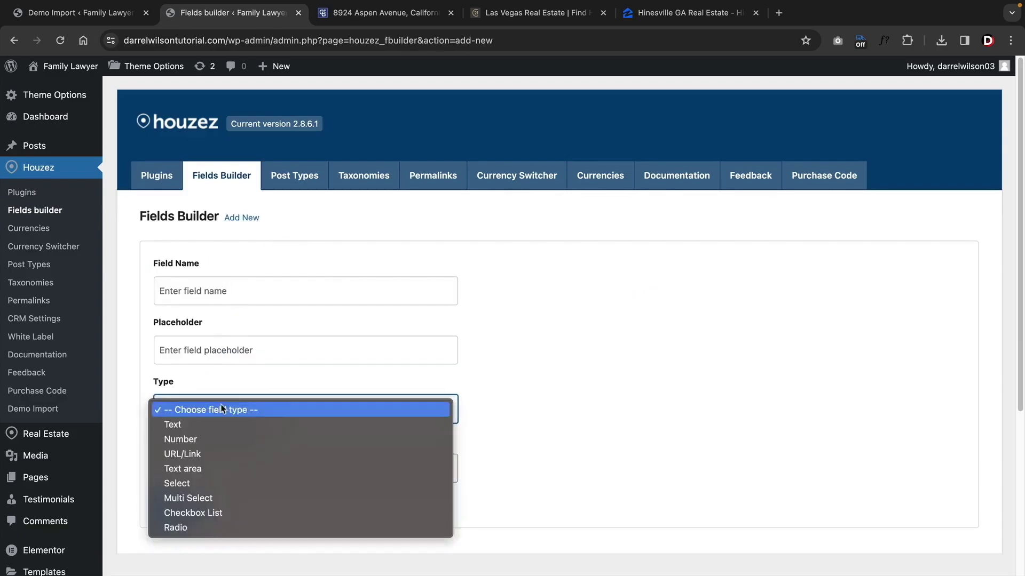
{"action": "left_click", "coordinate": [222, 408]}
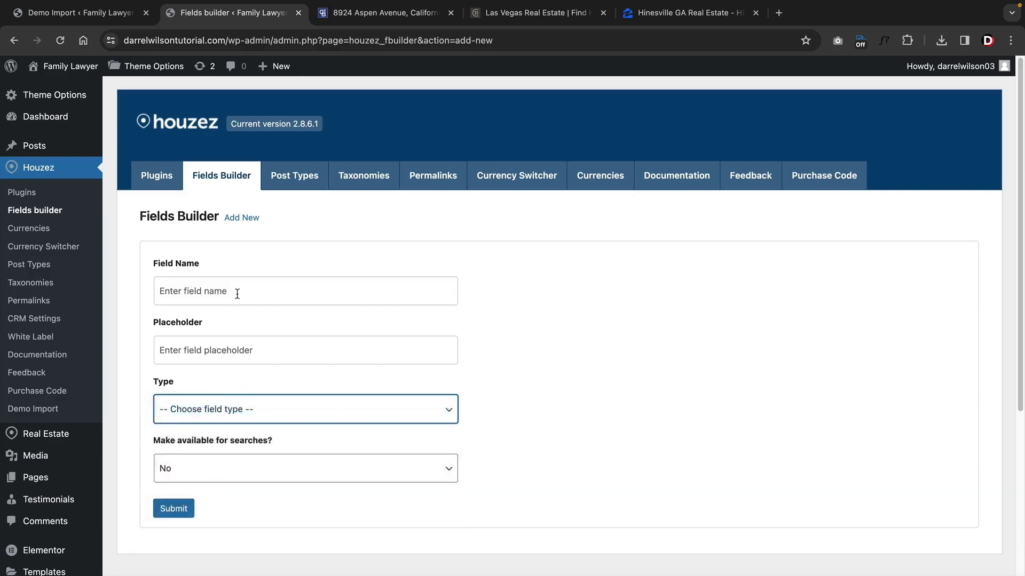
- Look through the custom post types, property permalinks and currency switcher settings
{"action": "left_click", "coordinate": [294, 175]}
{"action": "scroll", "coordinate": [237, 256], "scroll_direction": "down", "scroll_amount": 2}
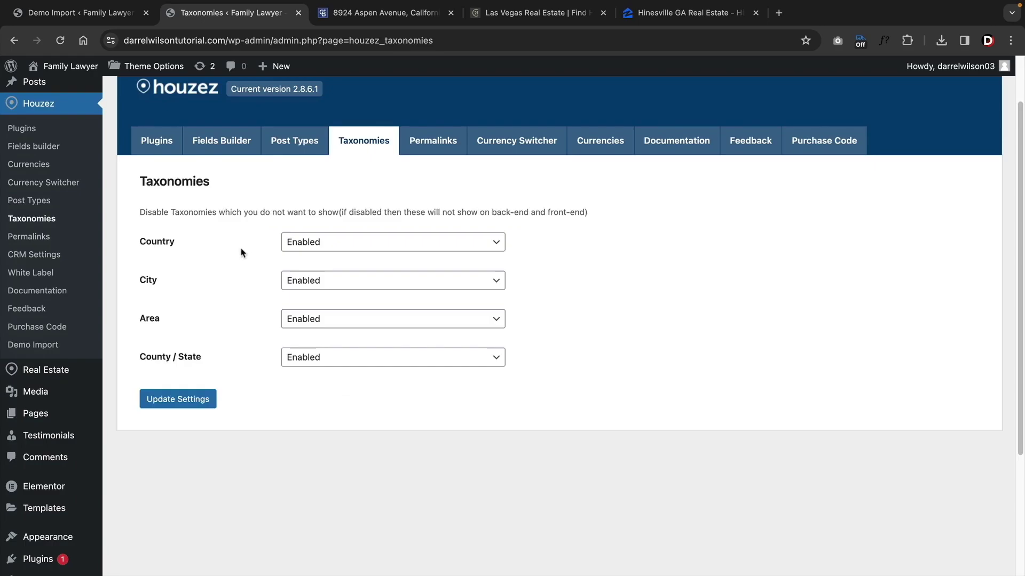
{"action": "left_click", "coordinate": [433, 143]}
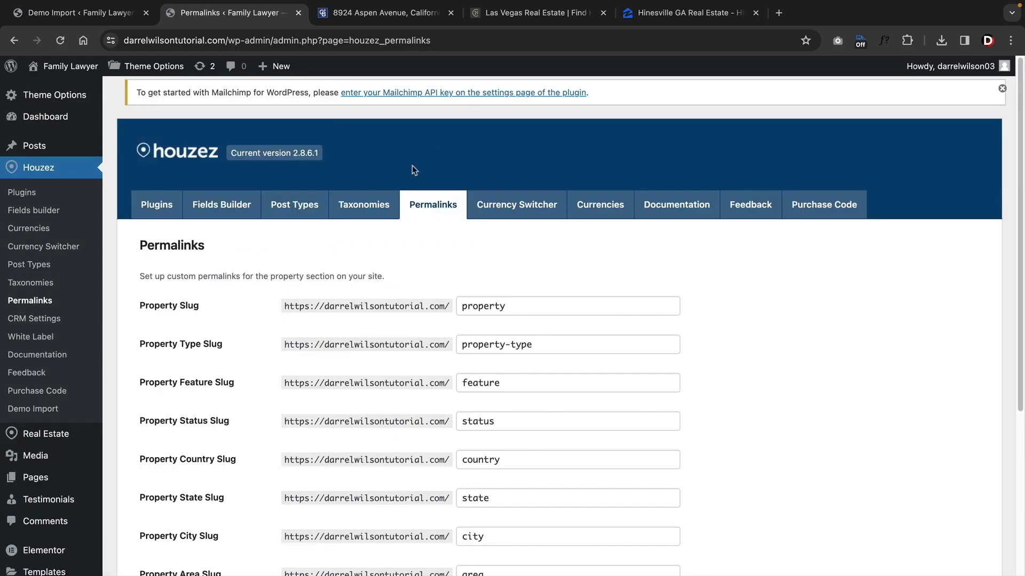
{"action": "left_click", "coordinate": [501, 217]}
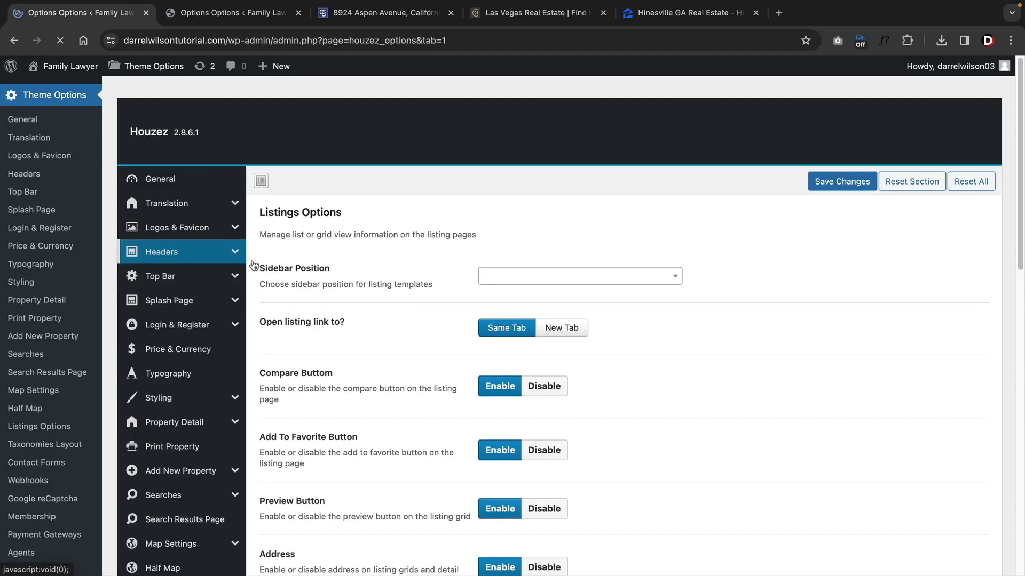
- Browse the General, Logo & Favicon and header style theme options
{"action": "left_click", "coordinate": [196, 182]}
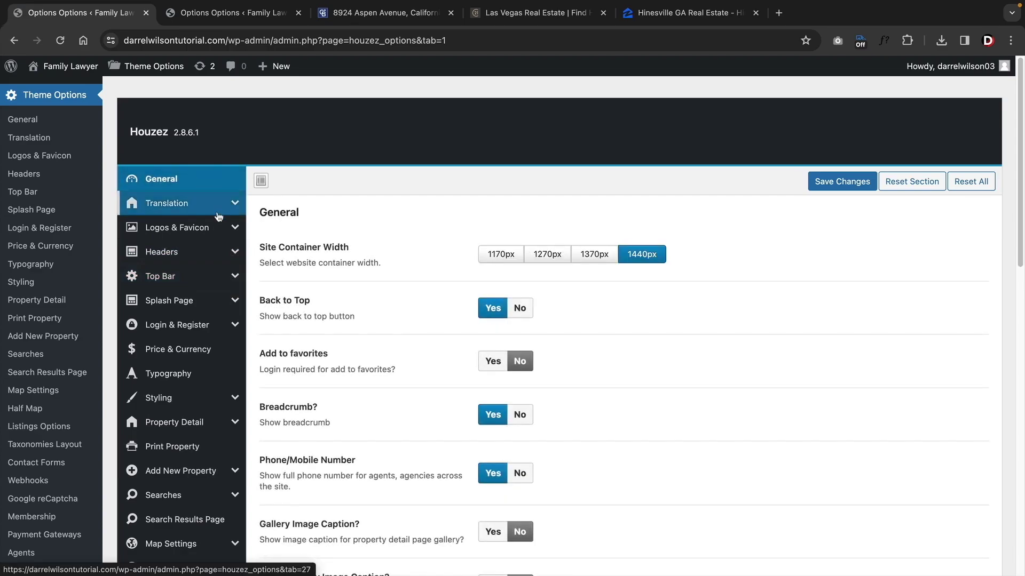
{"action": "scroll", "coordinate": [250, 208], "scroll_direction": "down", "scroll_amount": 2}
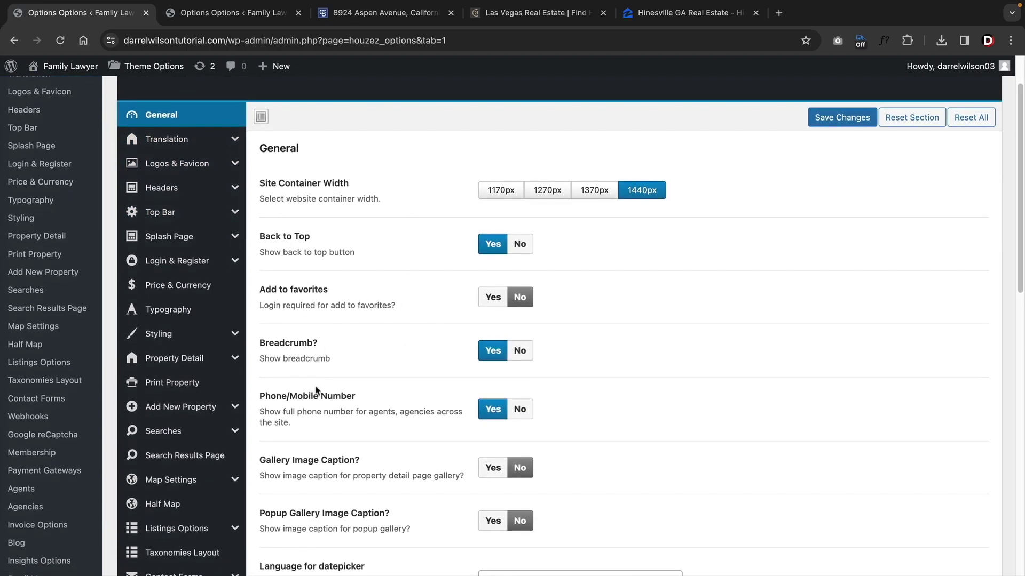
{"action": "left_click", "coordinate": [177, 164]}
{"action": "left_click", "coordinate": [176, 238]}
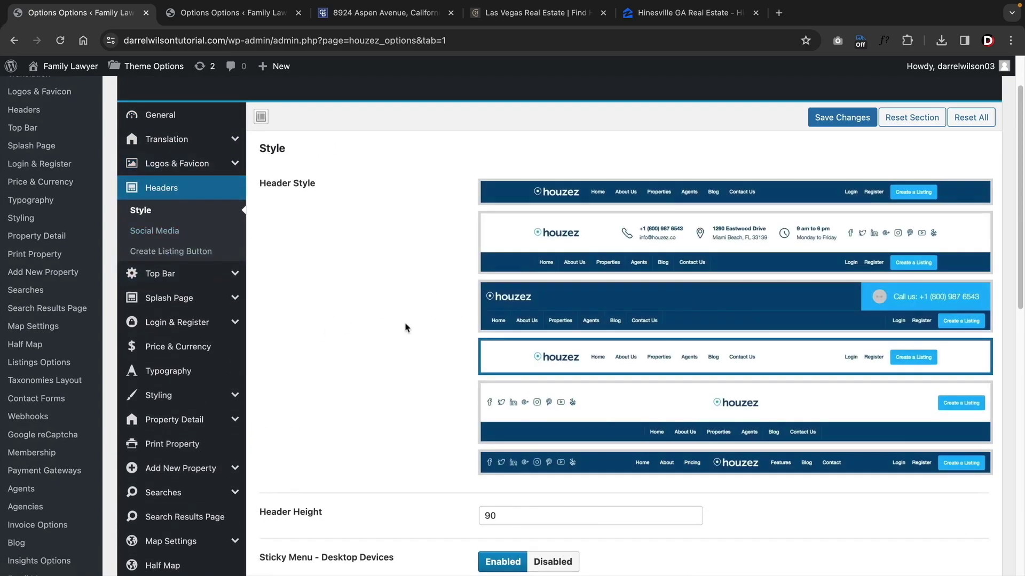
{"action": "scroll", "coordinate": [446, 360], "scroll_direction": "down", "scroll_amount": 4}
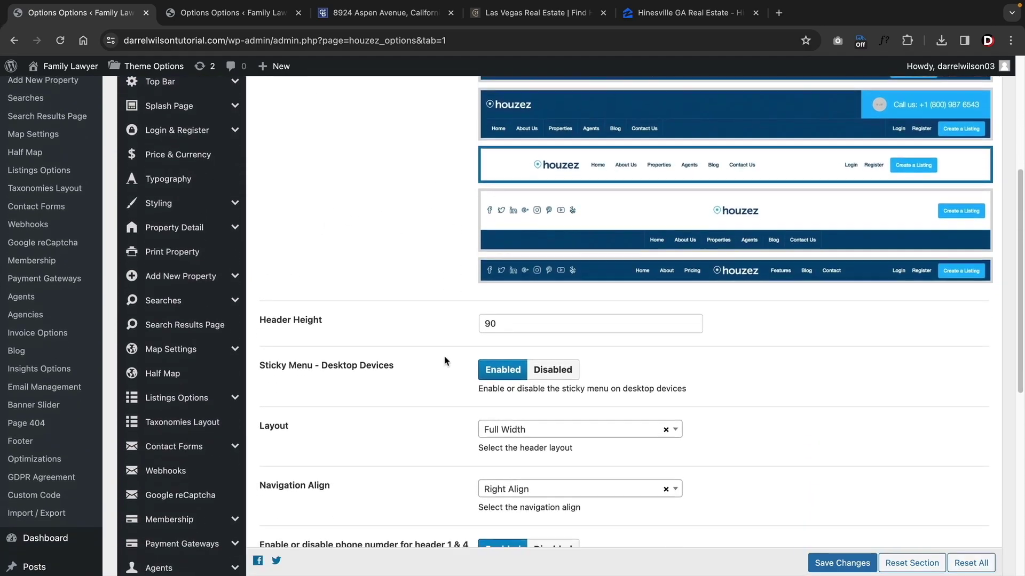
{"action": "scroll", "coordinate": [447, 360], "scroll_direction": "down", "scroll_amount": 5}
{"action": "scroll", "coordinate": [446, 360], "scroll_direction": "up", "scroll_amount": 4}
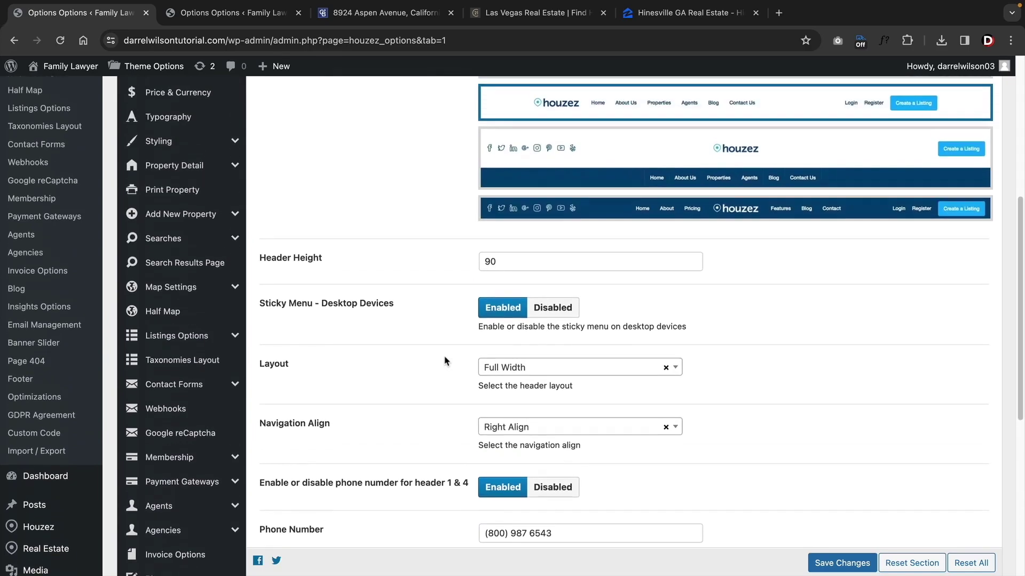
{"action": "scroll", "coordinate": [446, 360], "scroll_direction": "up", "scroll_amount": 6}
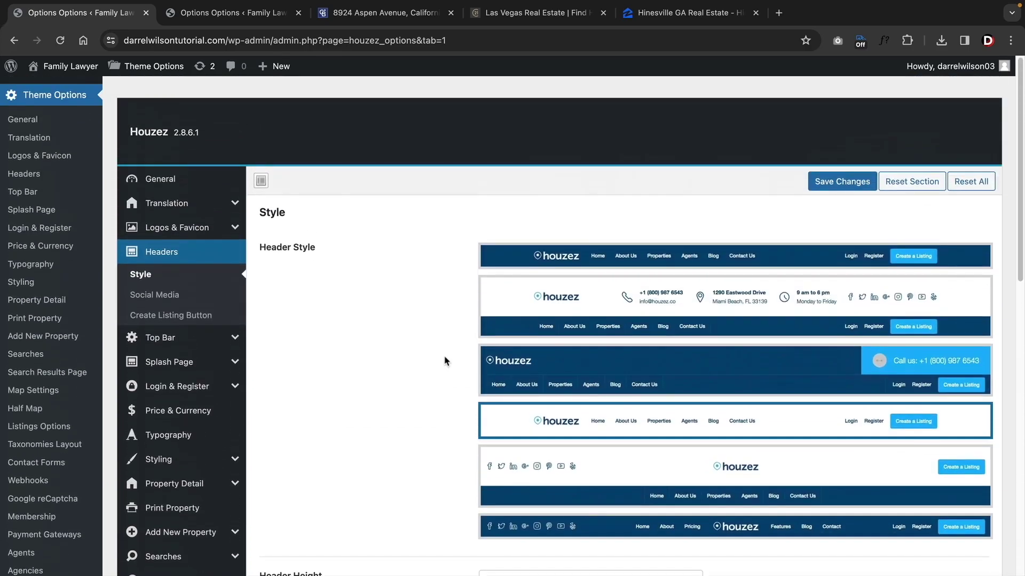
- Turn the header Top Bar on, then back to Disabled
{"action": "left_click", "coordinate": [231, 343]}
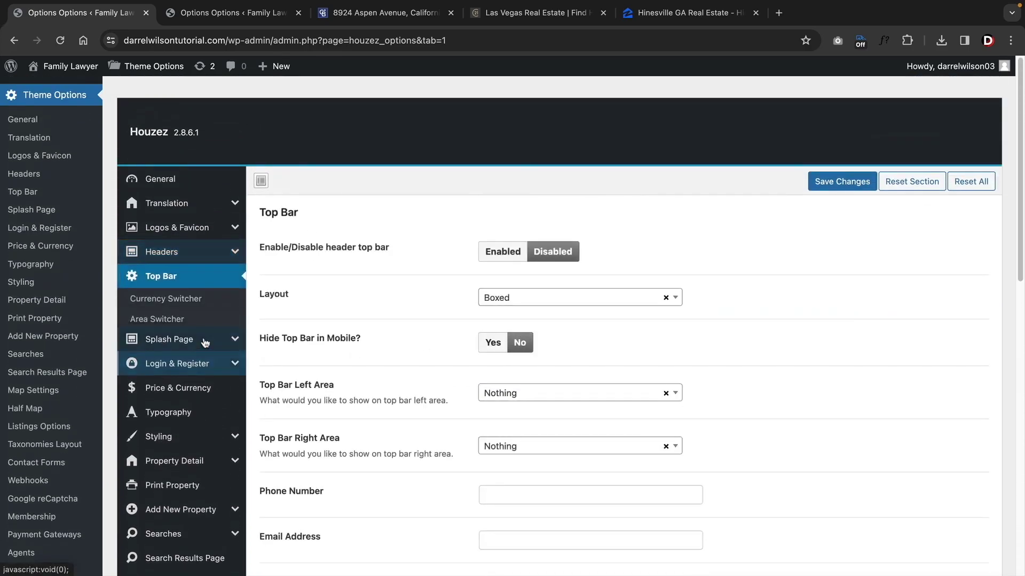
{"action": "scroll", "coordinate": [330, 308], "scroll_direction": "down", "scroll_amount": 1}
{"action": "scroll", "coordinate": [329, 308], "scroll_direction": "down", "scroll_amount": 1}
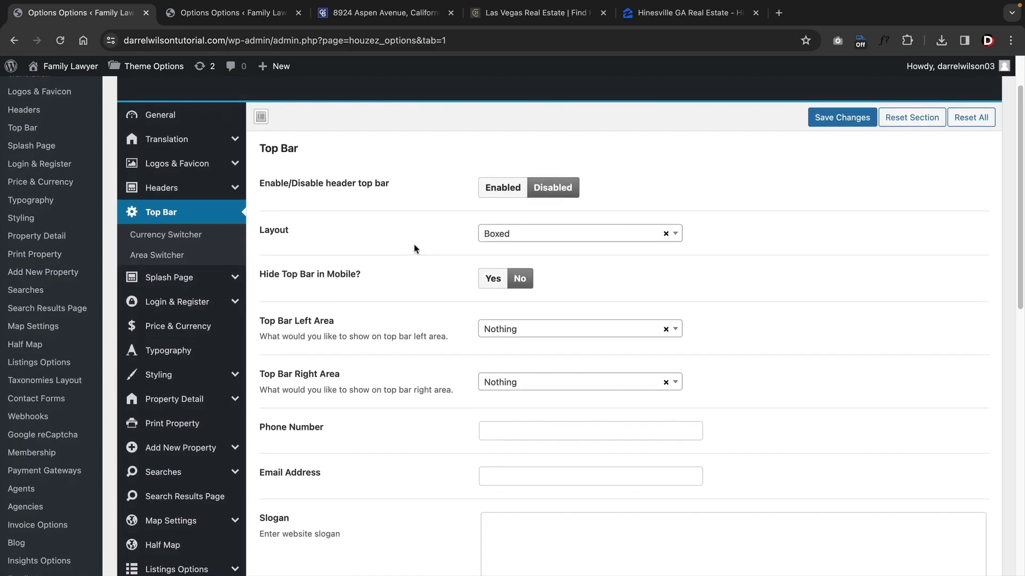
{"action": "left_click", "coordinate": [503, 188]}
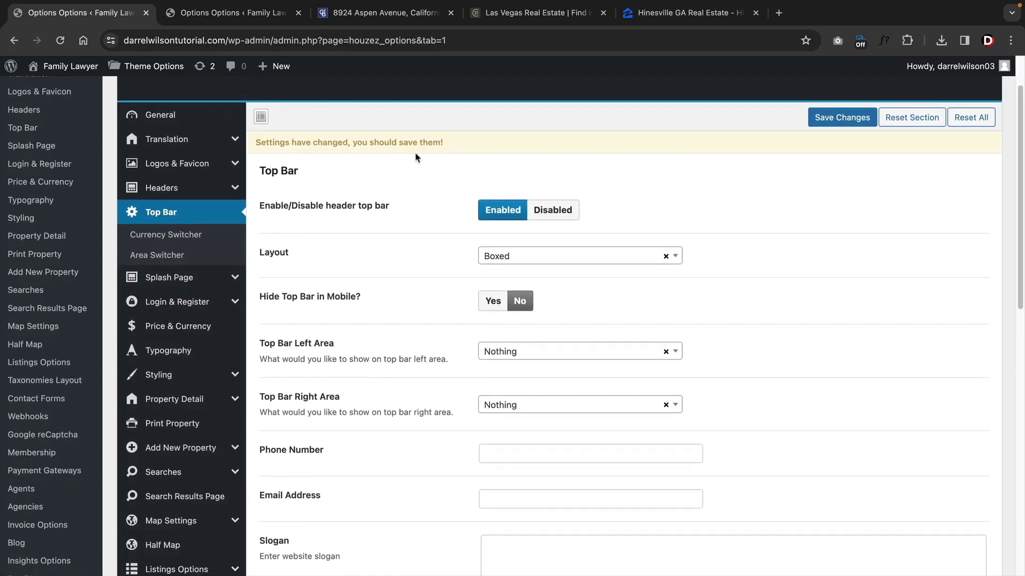
{"action": "left_click", "coordinate": [556, 213]}
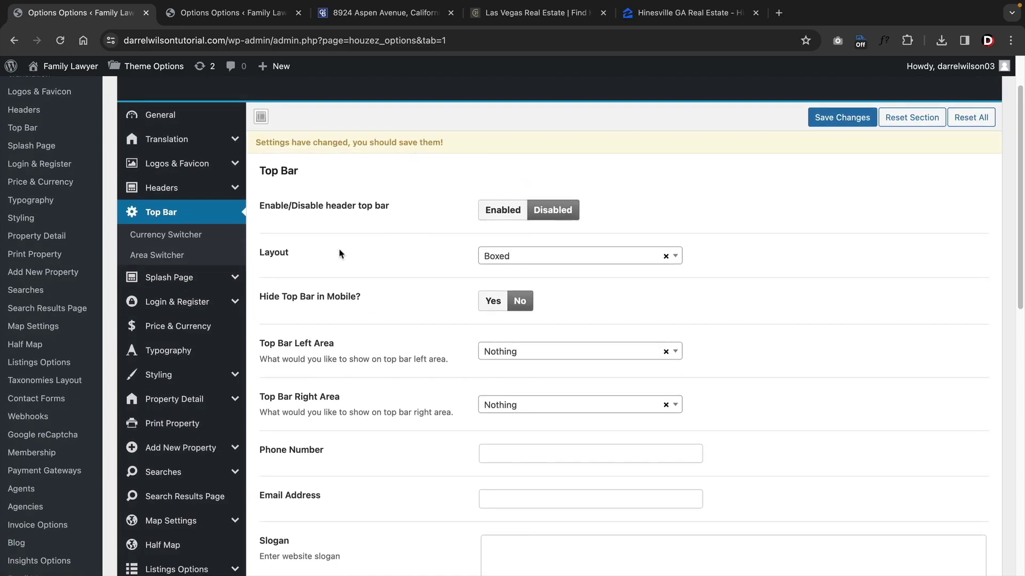
- Review the Splash Page settings, then move on to Price & Currency
{"action": "left_click", "coordinate": [176, 277]}
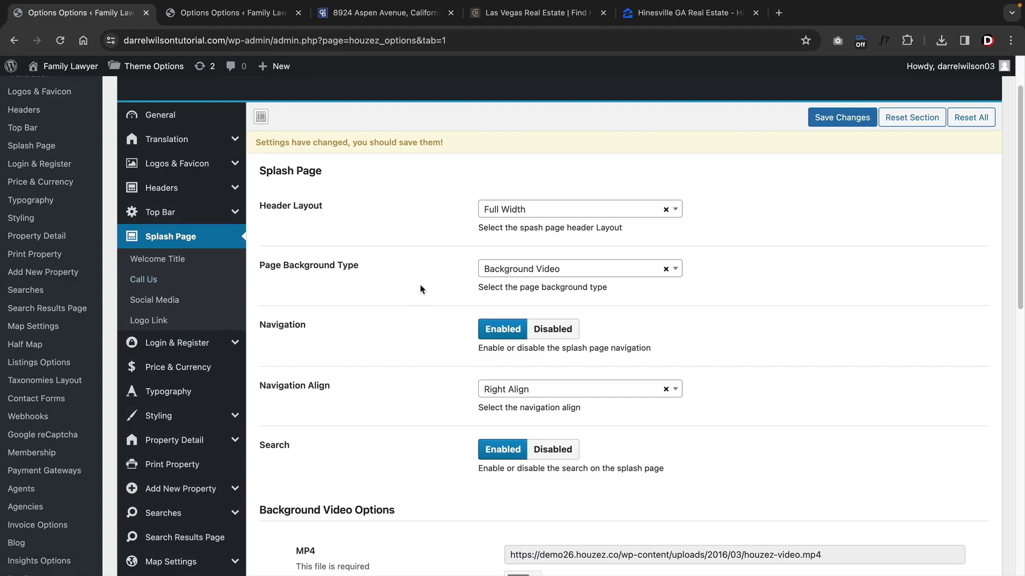
{"action": "scroll", "coordinate": [420, 289], "scroll_direction": "down", "scroll_amount": 10}
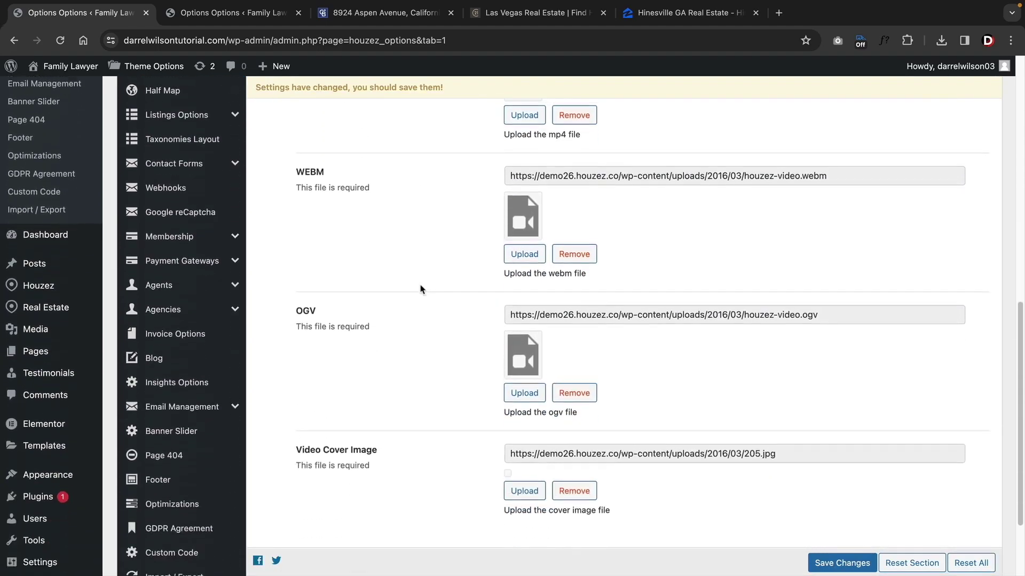
{"action": "scroll", "coordinate": [420, 289], "scroll_direction": "up", "scroll_amount": 9}
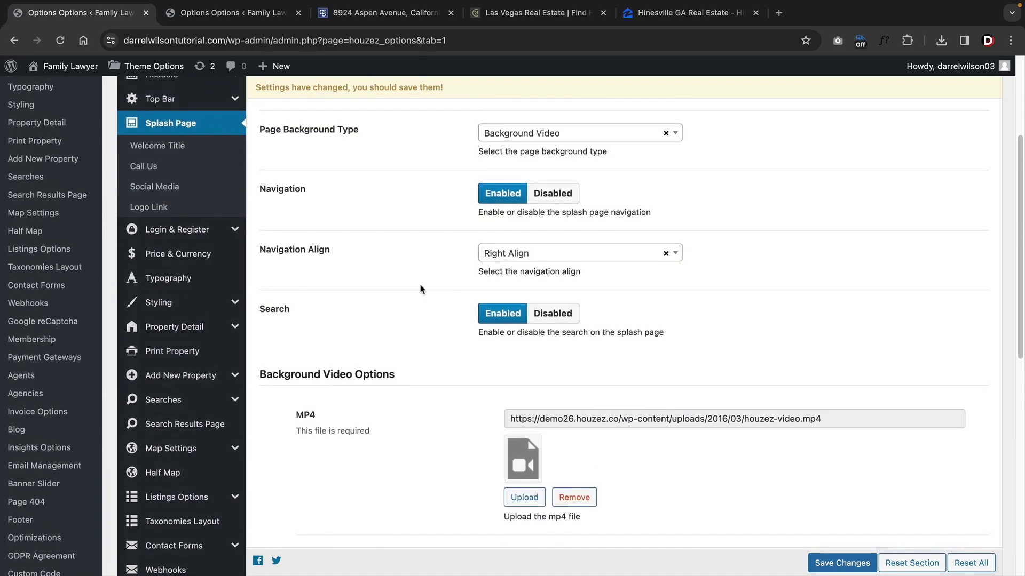
{"action": "scroll", "coordinate": [420, 289], "scroll_direction": "up", "scroll_amount": 3}
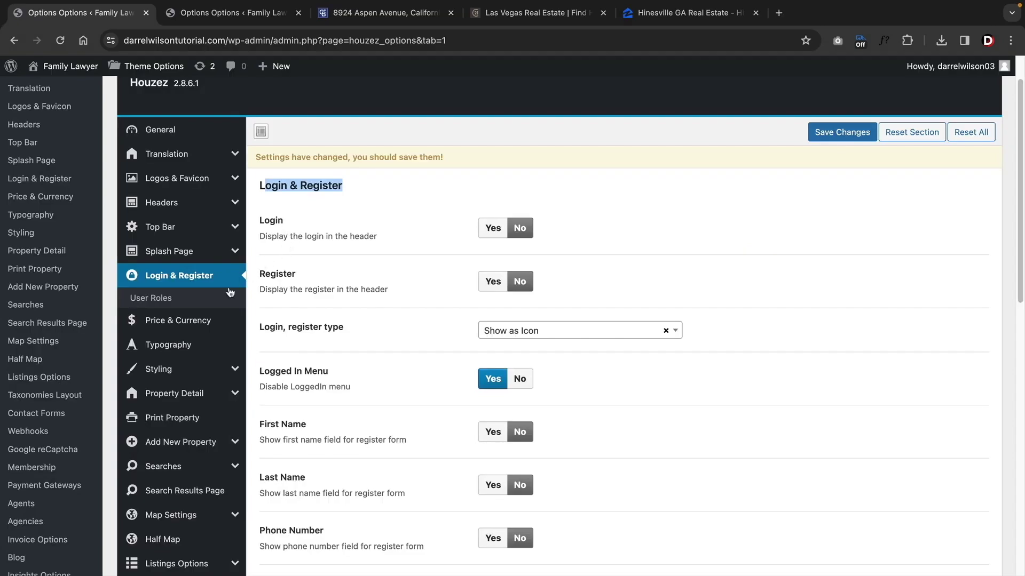
{"action": "left_click", "coordinate": [206, 320]}
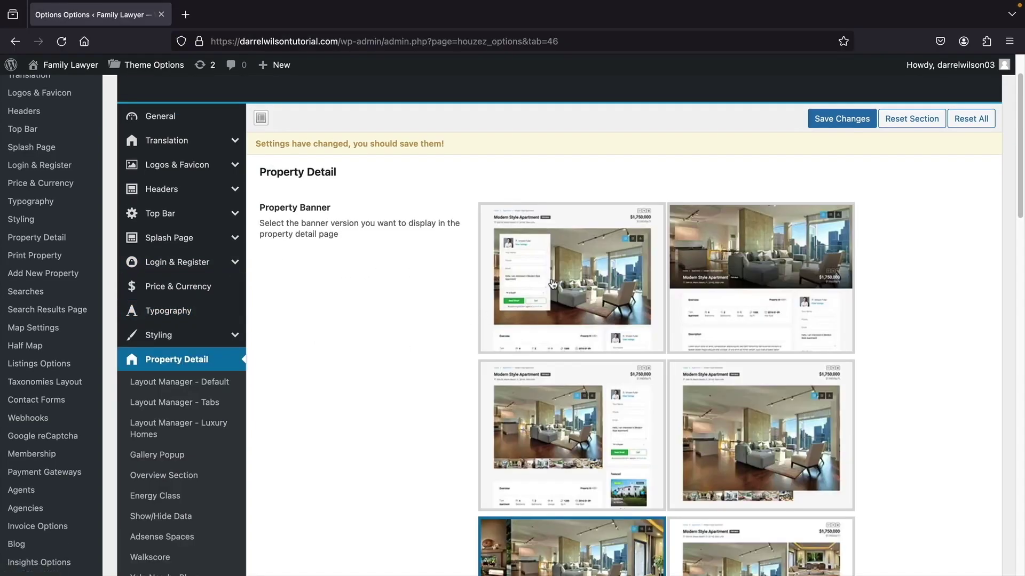
- Choose the first Property Banner style and place Featured Image and Overview widgets on the property template
{"action": "left_click", "coordinate": [552, 284]}
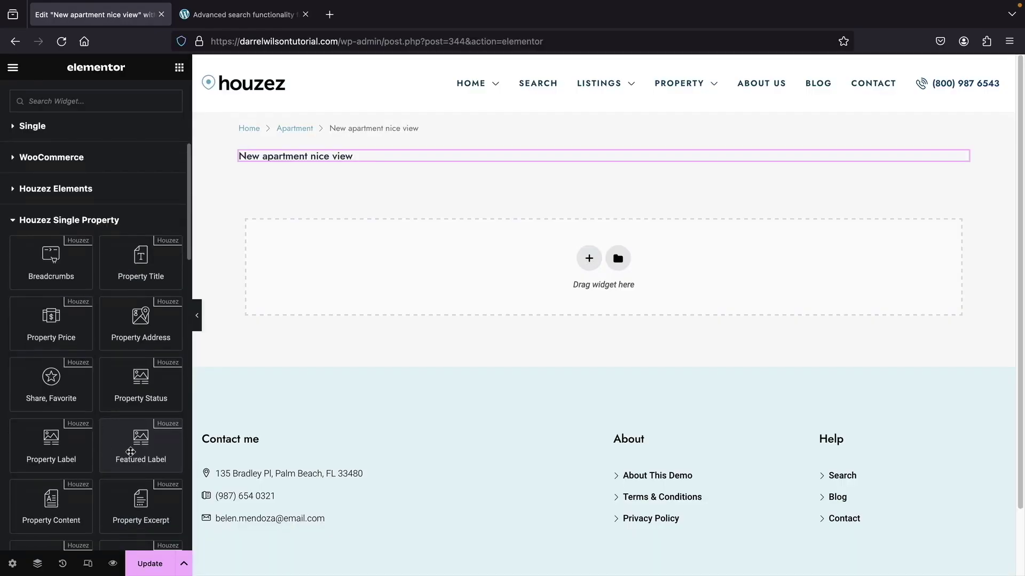
{"action": "scroll", "coordinate": [134, 416], "scroll_direction": "down", "scroll_amount": 3}
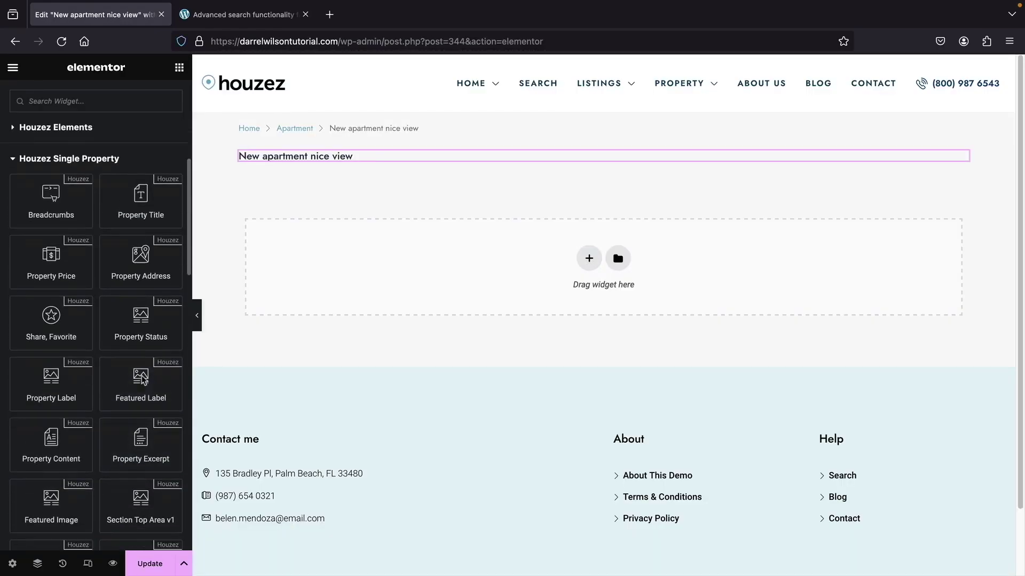
{"action": "left_click_drag", "start_coordinate": [51, 504], "coordinate": [304, 160]}
{"action": "scroll", "coordinate": [96, 320], "scroll_direction": "down", "scroll_amount": 5}
{"action": "left_click_drag", "start_coordinate": [51, 457], "coordinate": [337, 250]}
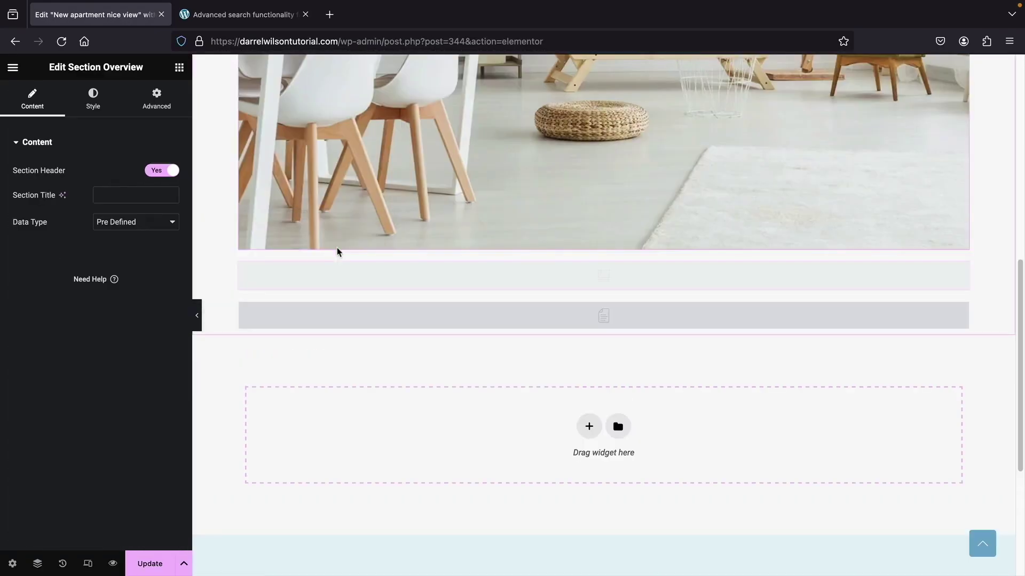
{"action": "scroll", "coordinate": [366, 272], "scroll_direction": "down", "scroll_amount": 2}
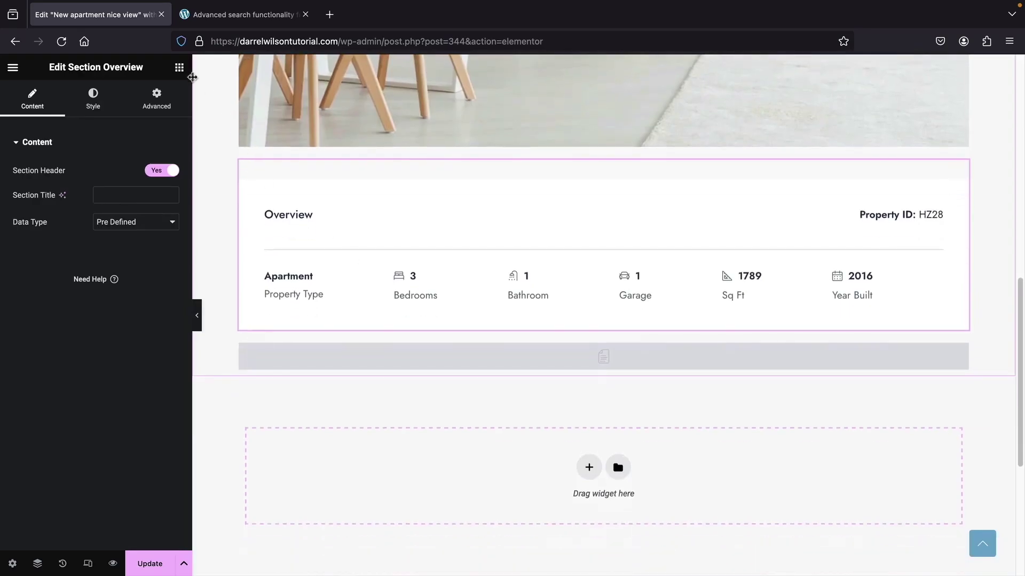
{"action": "left_click", "coordinate": [179, 67]}
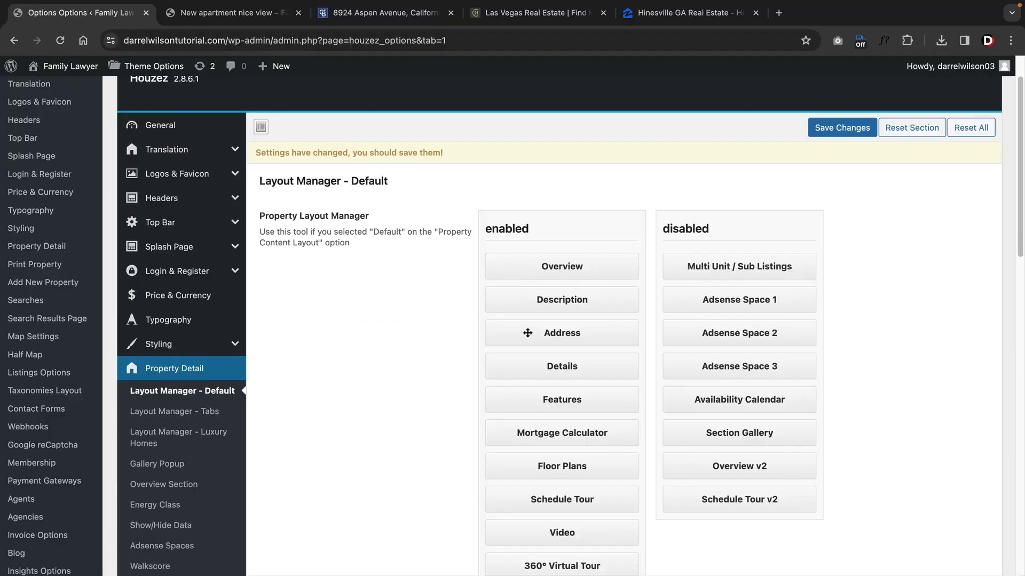
- Review the Overview and Address sections on the New apartment nice view property page
{"action": "left_click", "coordinate": [262, 20]}
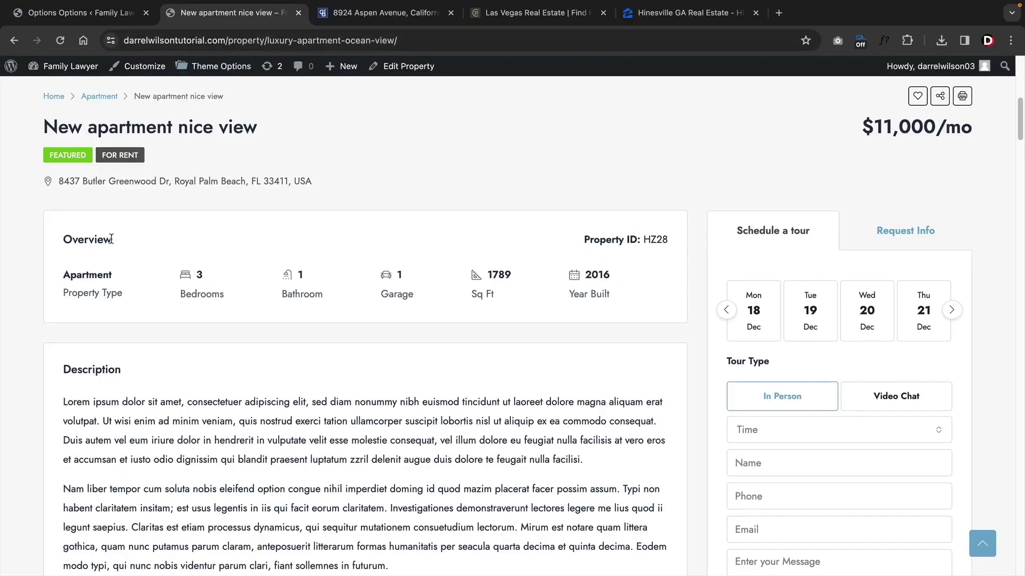
{"action": "left_click_drag", "start_coordinate": [112, 239], "coordinate": [71, 240]}
{"action": "scroll", "coordinate": [72, 241], "scroll_direction": "down", "scroll_amount": 3}
{"action": "left_click", "coordinate": [125, 254]}
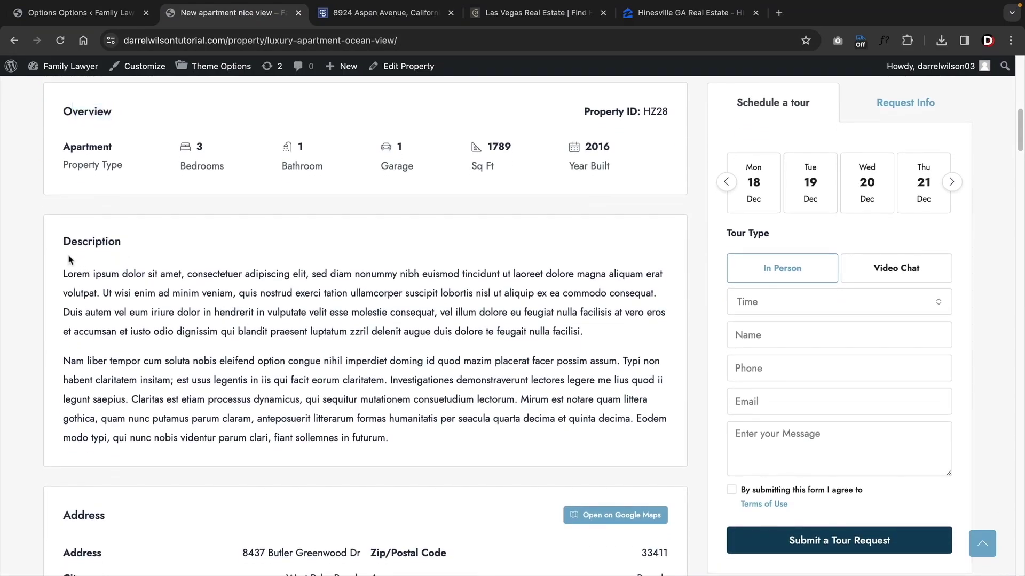
{"action": "scroll", "coordinate": [72, 262], "scroll_direction": "down", "scroll_amount": 3}
{"action": "left_click_drag", "start_coordinate": [105, 378], "coordinate": [75, 378]}
{"action": "scroll", "coordinate": [75, 379], "scroll_direction": "up", "scroll_amount": 10}
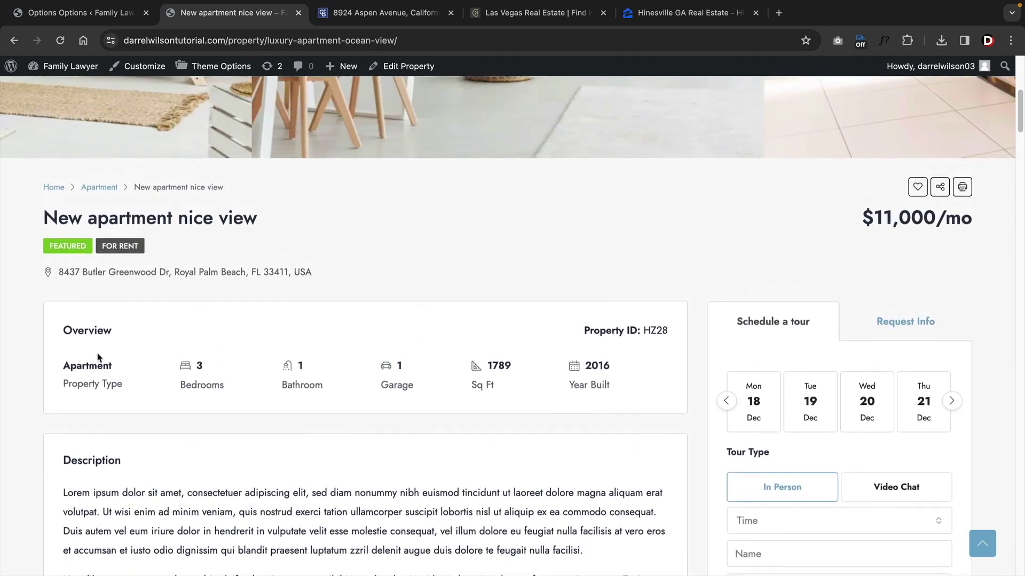
{"action": "scroll", "coordinate": [66, 362], "scroll_direction": "down", "scroll_amount": 3}
- Move Description above Overview in Layout Manager, save, and reload the property page to preview it
{"action": "left_click", "coordinate": [75, 12]}
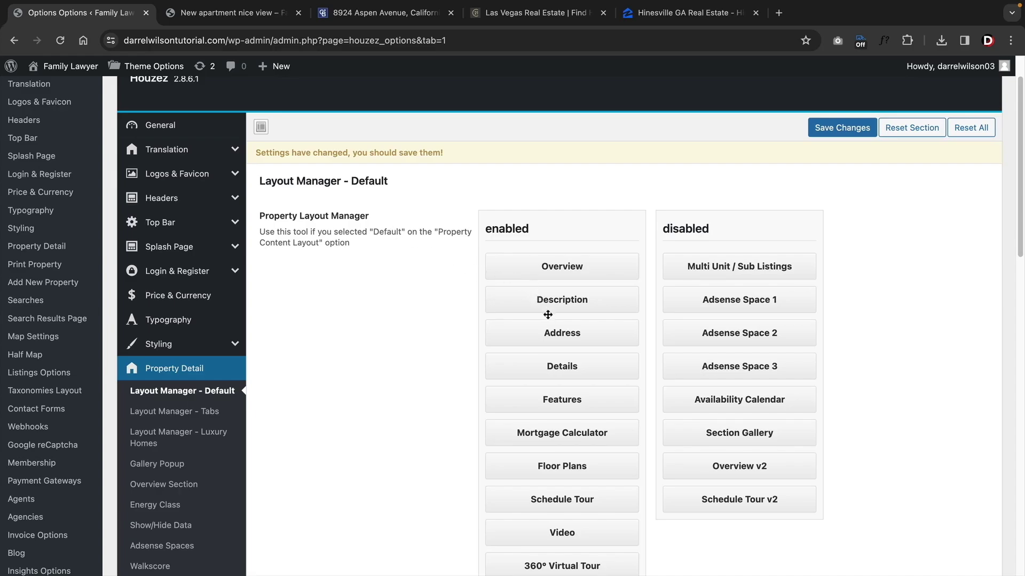
{"action": "left_click_drag", "start_coordinate": [553, 303], "coordinate": [556, 265]}
{"action": "left_click", "coordinate": [817, 129]}
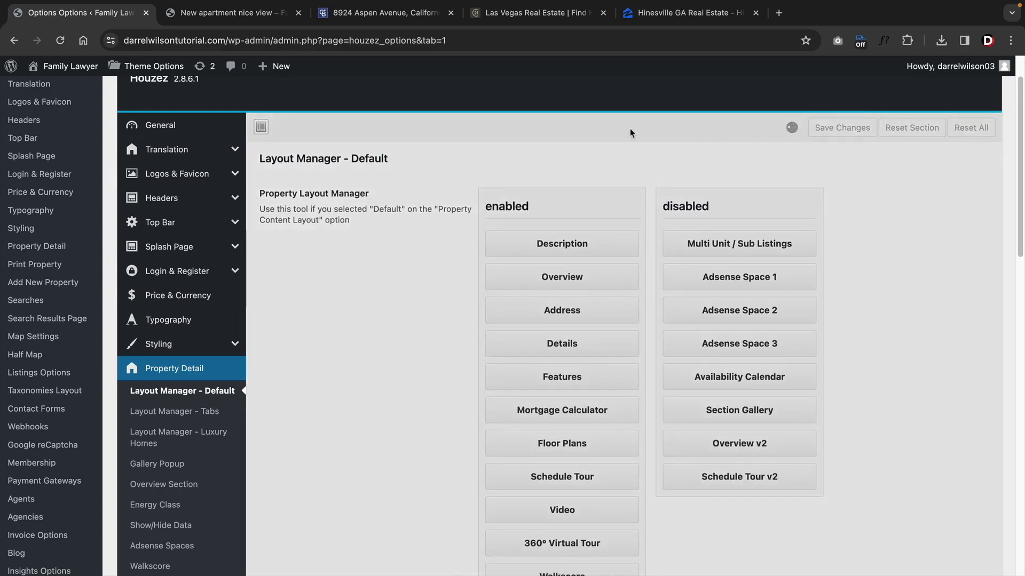
{"action": "left_click", "coordinate": [227, 12]}
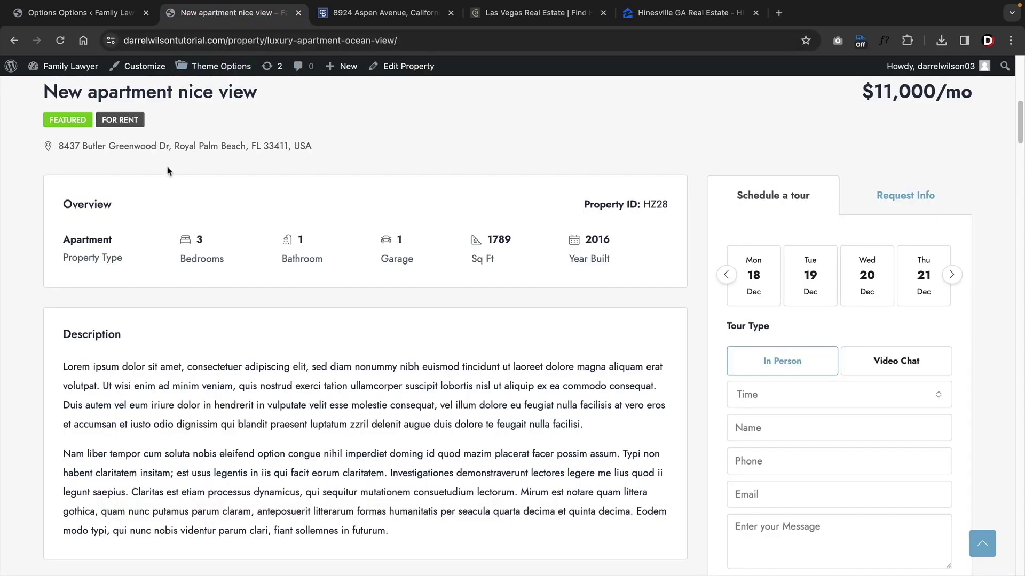
{"action": "scroll", "coordinate": [160, 176], "scroll_direction": "up", "scroll_amount": 3}
{"action": "left_click", "coordinate": [60, 40]}
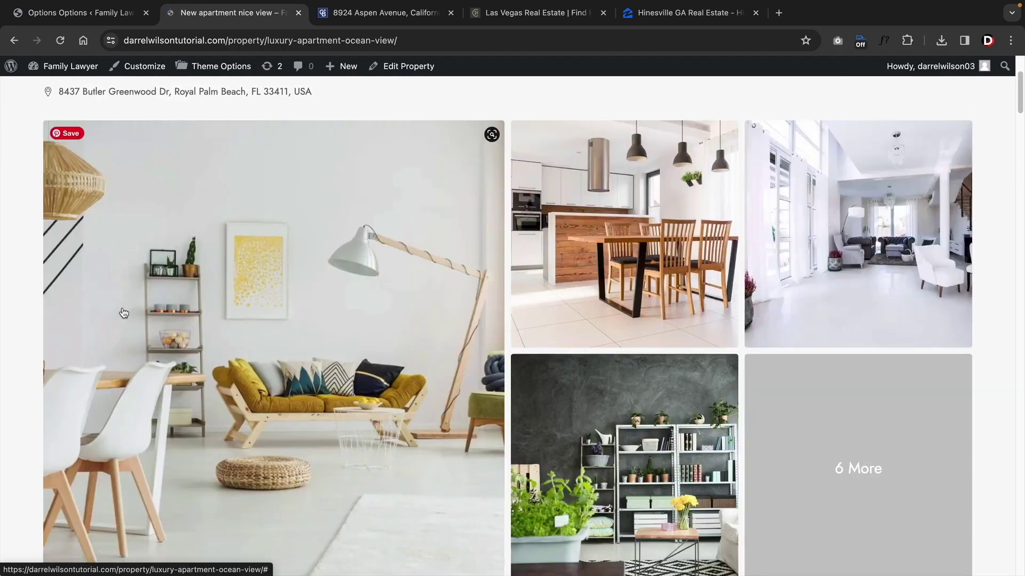
{"action": "scroll", "coordinate": [123, 313], "scroll_direction": "down", "scroll_amount": 7}
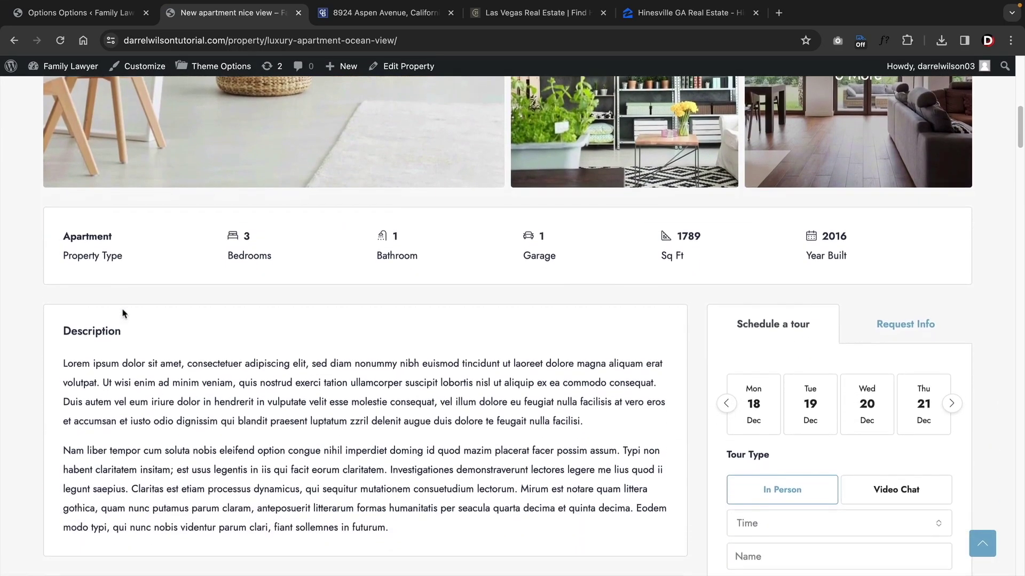
{"action": "scroll", "coordinate": [124, 313], "scroll_direction": "down", "scroll_amount": 2}
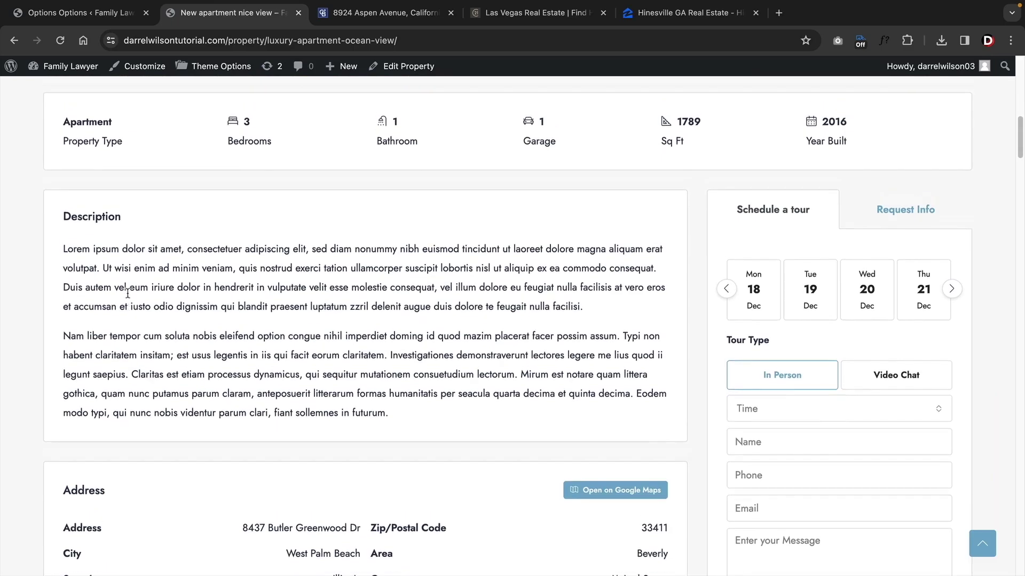
{"action": "scroll", "coordinate": [127, 294], "scroll_direction": "up", "scroll_amount": 11}
{"action": "scroll", "coordinate": [131, 296], "scroll_direction": "down", "scroll_amount": 2}
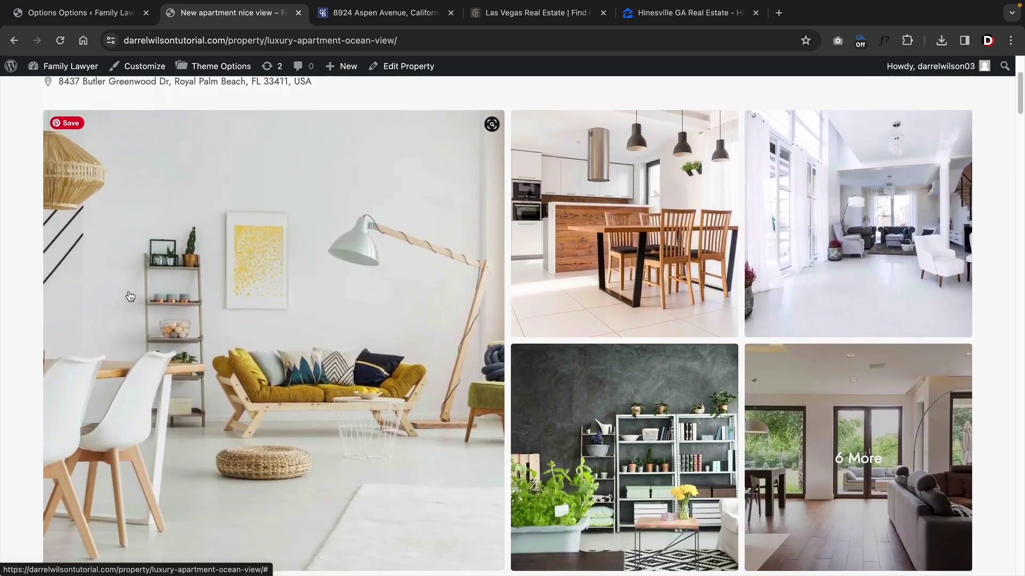
{"action": "scroll", "coordinate": [130, 296], "scroll_direction": "down", "scroll_amount": 4}
- Put Description back below Overview in the layout and save
{"action": "left_click", "coordinate": [75, 12]}
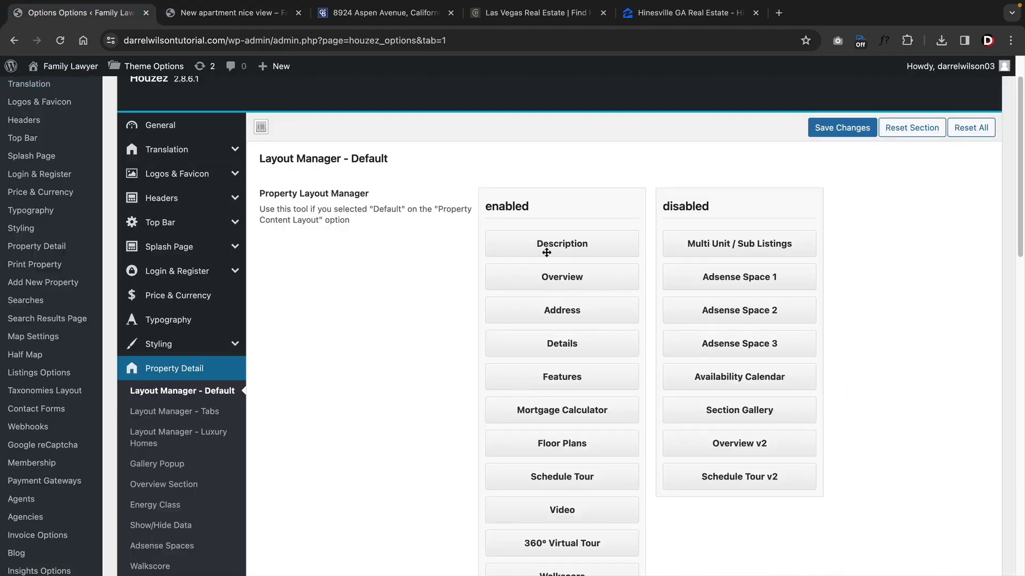
{"action": "left_click_drag", "start_coordinate": [552, 247], "coordinate": [552, 288]}
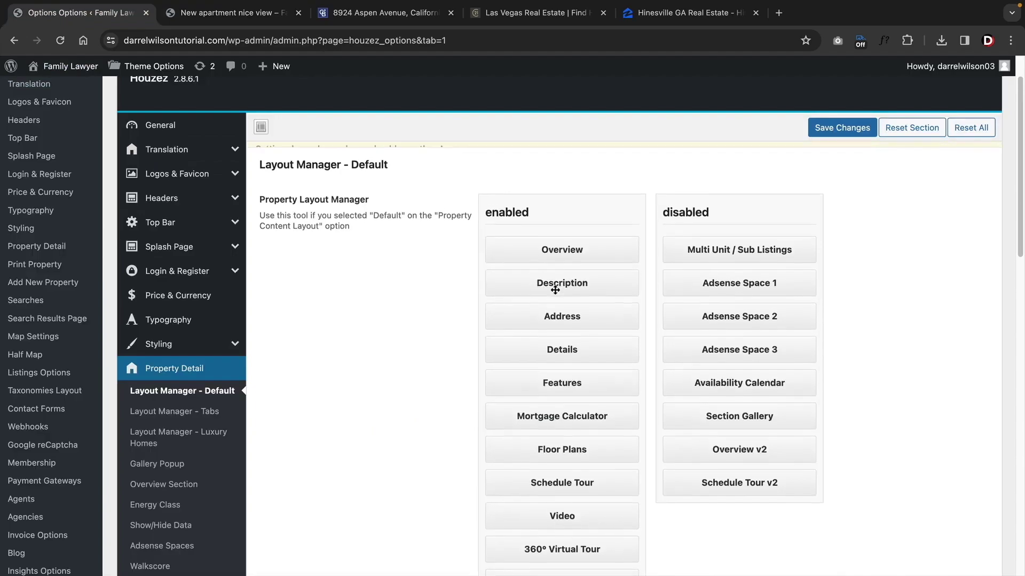
{"action": "left_click", "coordinate": [842, 128]}
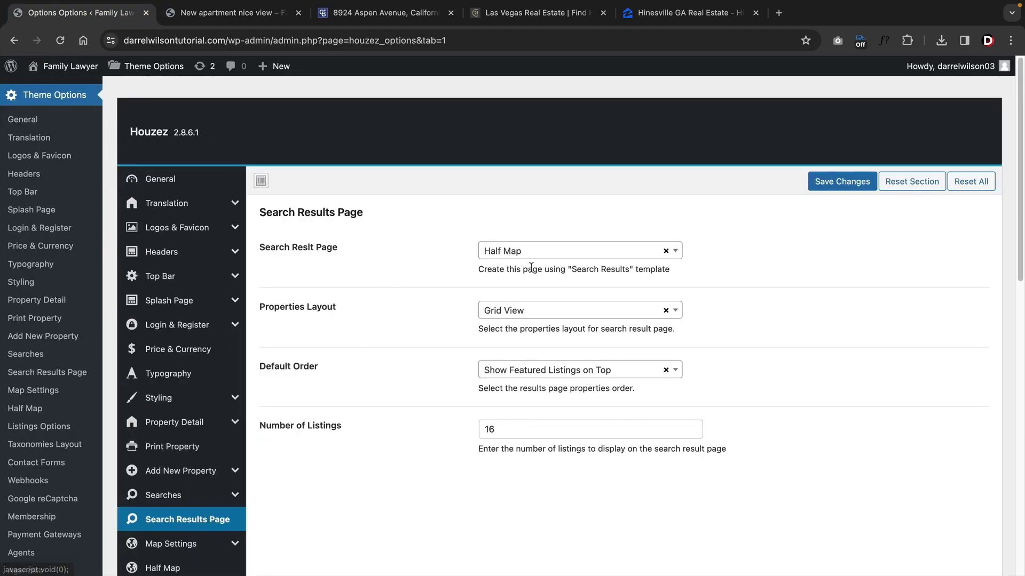
- Make the search results page a Normal Page with the middle layout
{"action": "left_click", "coordinate": [564, 253]}
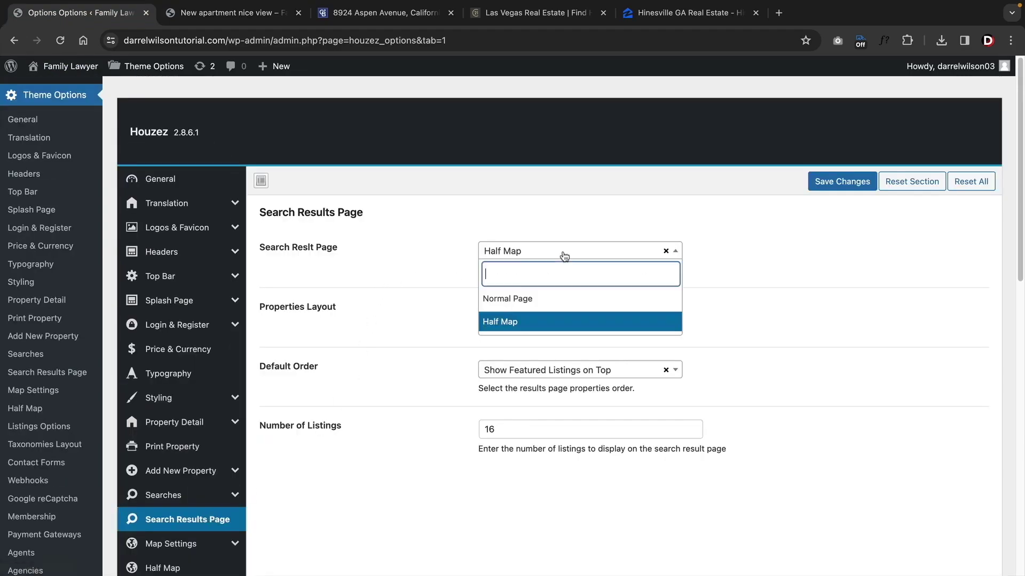
{"action": "left_click", "coordinate": [539, 299]}
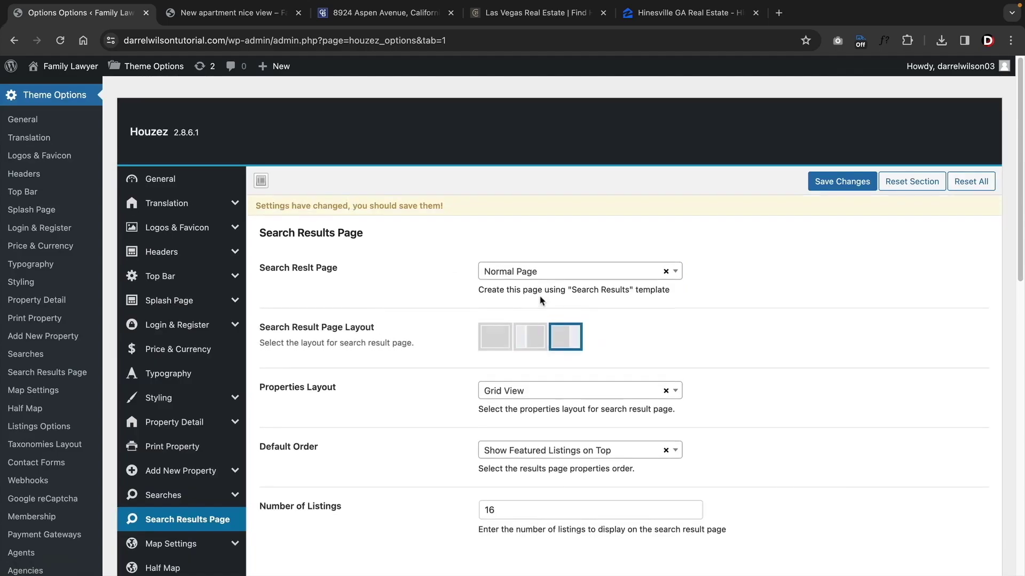
{"action": "left_click", "coordinate": [536, 346]}
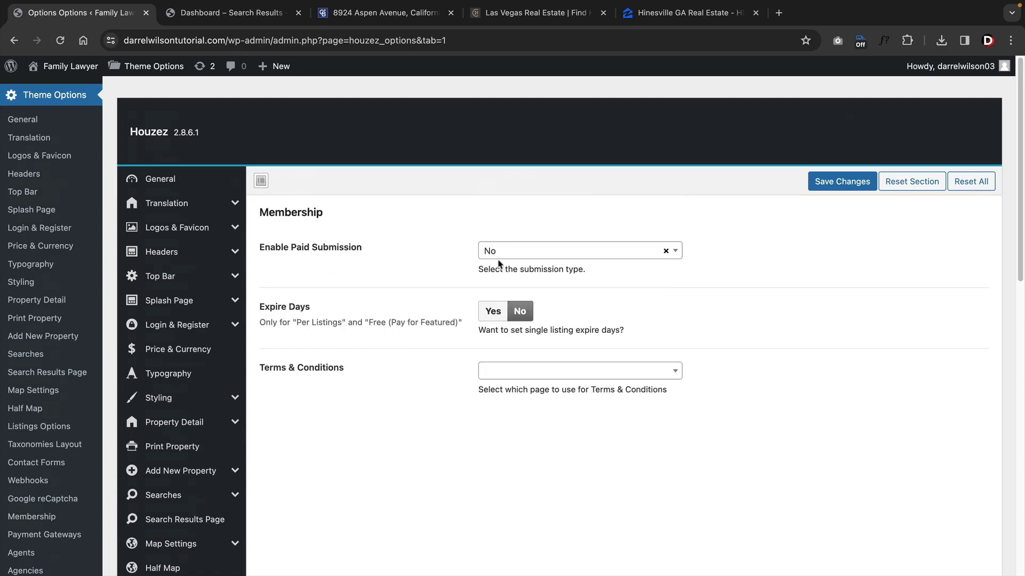
- Set the paid submission type to Free (Pay For Featured)
{"action": "left_click", "coordinate": [513, 257]}
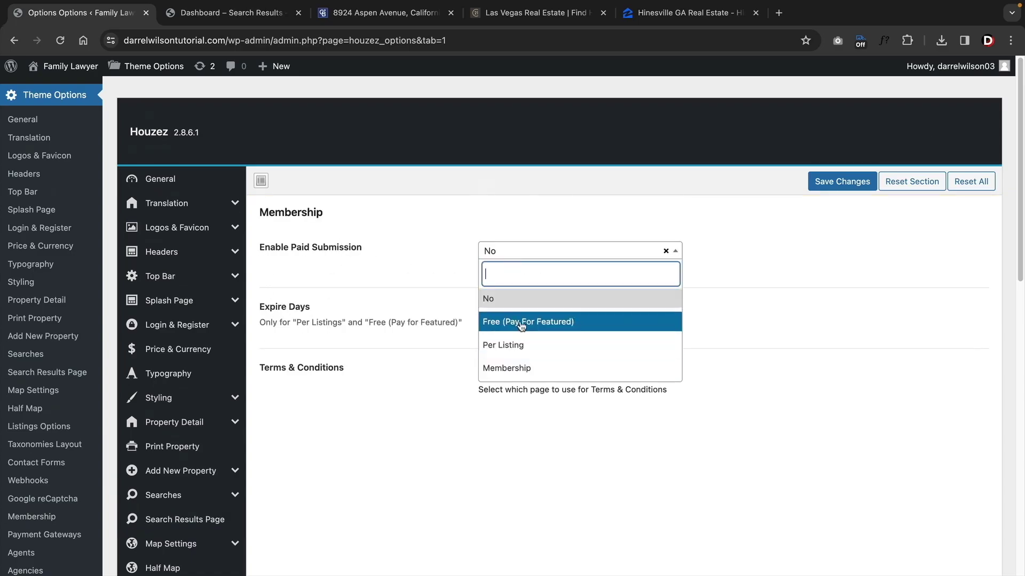
{"action": "left_click", "coordinate": [526, 345]}
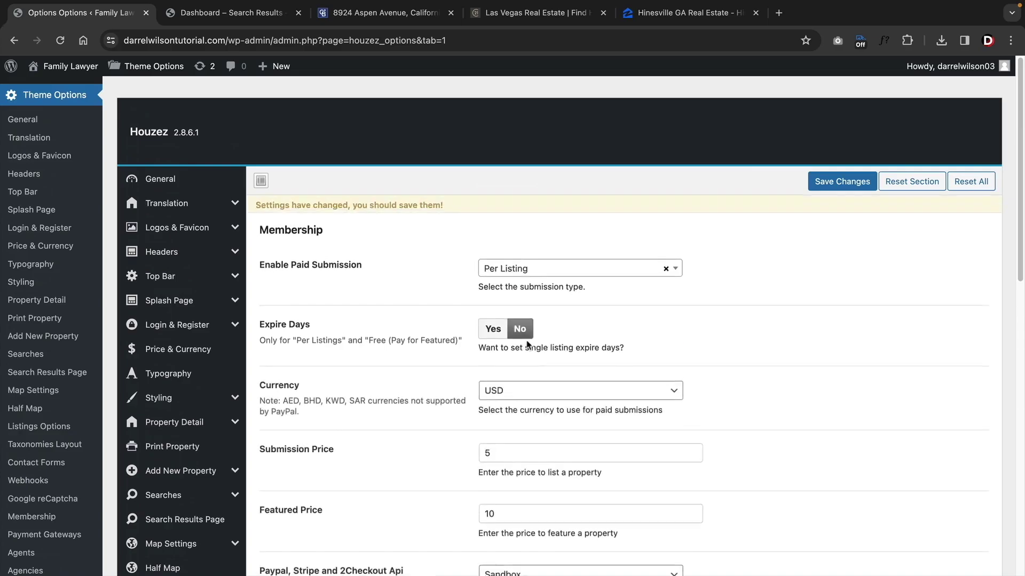
{"action": "left_click", "coordinate": [526, 272]}
{"action": "left_click", "coordinate": [512, 343]}
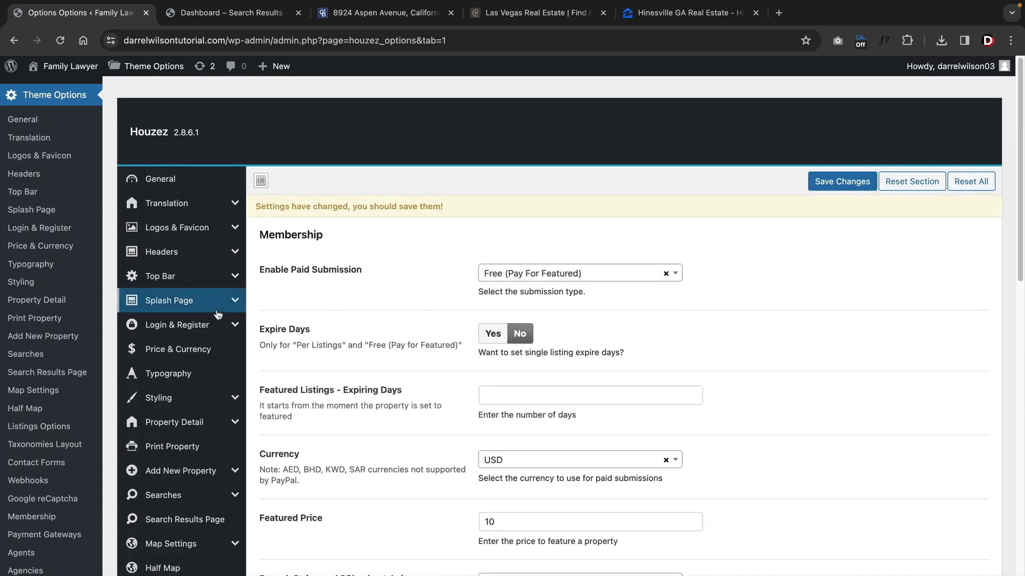
- Keep Houzez Custom Gateways as the payment gateway type after trying WooCommerce
{"action": "scroll", "coordinate": [181, 373], "scroll_direction": "down", "scroll_amount": 10}
{"action": "left_click", "coordinate": [181, 442]}
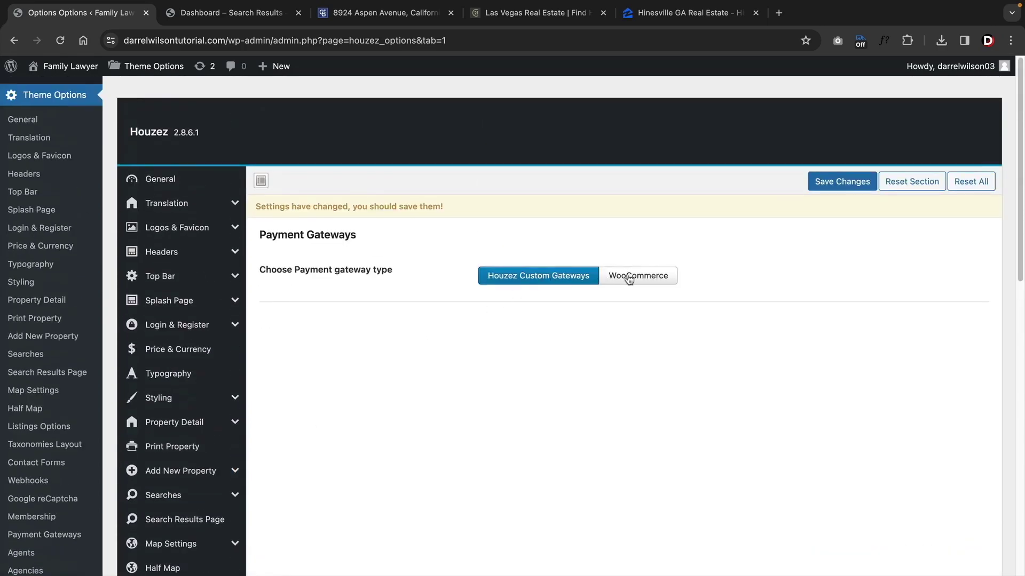
{"action": "left_click", "coordinate": [627, 277]}
{"action": "left_click", "coordinate": [558, 281]}
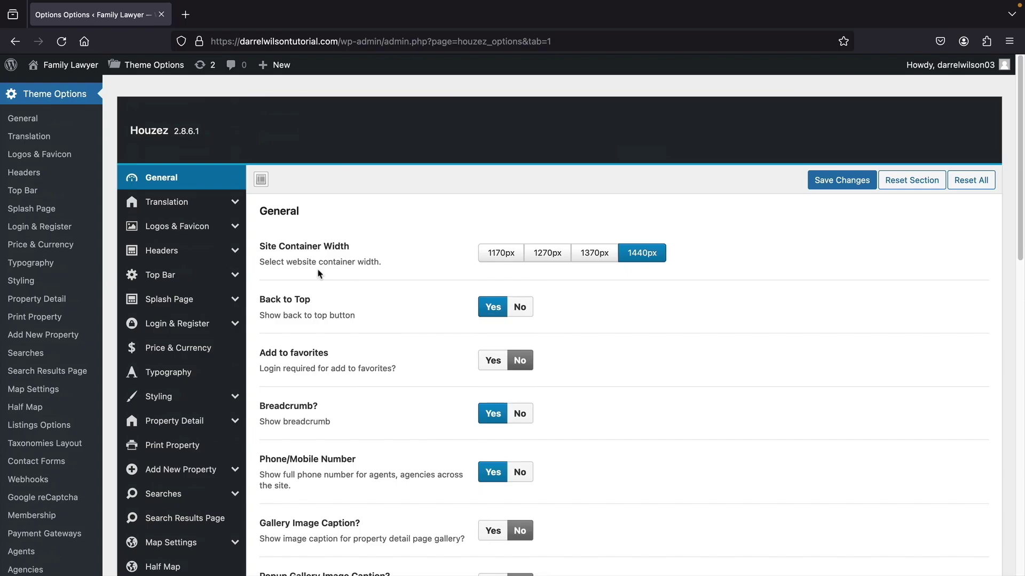
- Enable Properties under Elementor's Post Types settings and save the changes
{"action": "scroll", "coordinate": [400, 214], "scroll_direction": "down", "scroll_amount": 6}
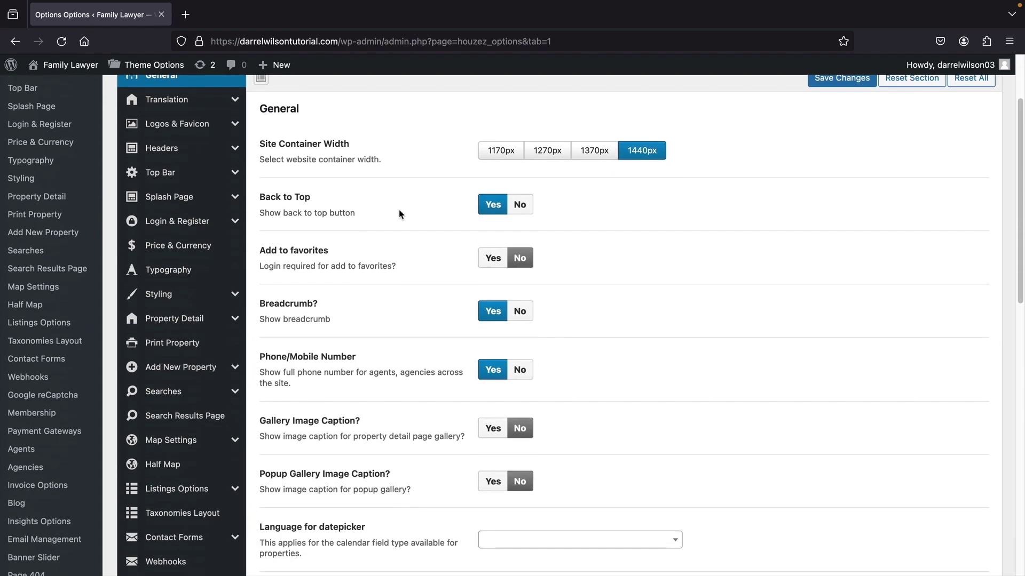
{"action": "scroll", "coordinate": [400, 214], "scroll_direction": "down", "scroll_amount": 5}
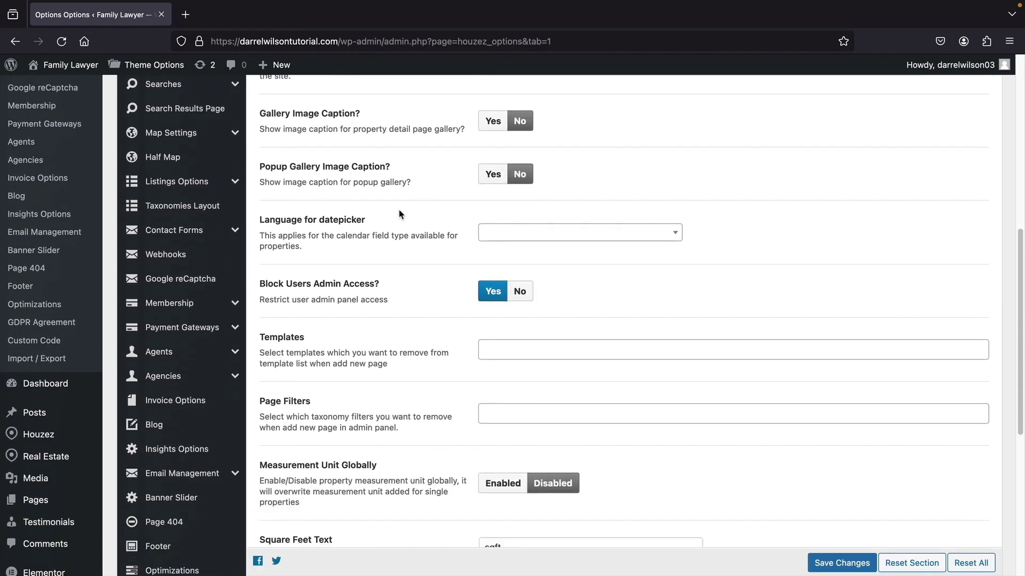
{"action": "scroll", "coordinate": [416, 345], "scroll_direction": "up", "scroll_amount": 4}
{"action": "scroll", "coordinate": [415, 345], "scroll_direction": "up", "scroll_amount": 5}
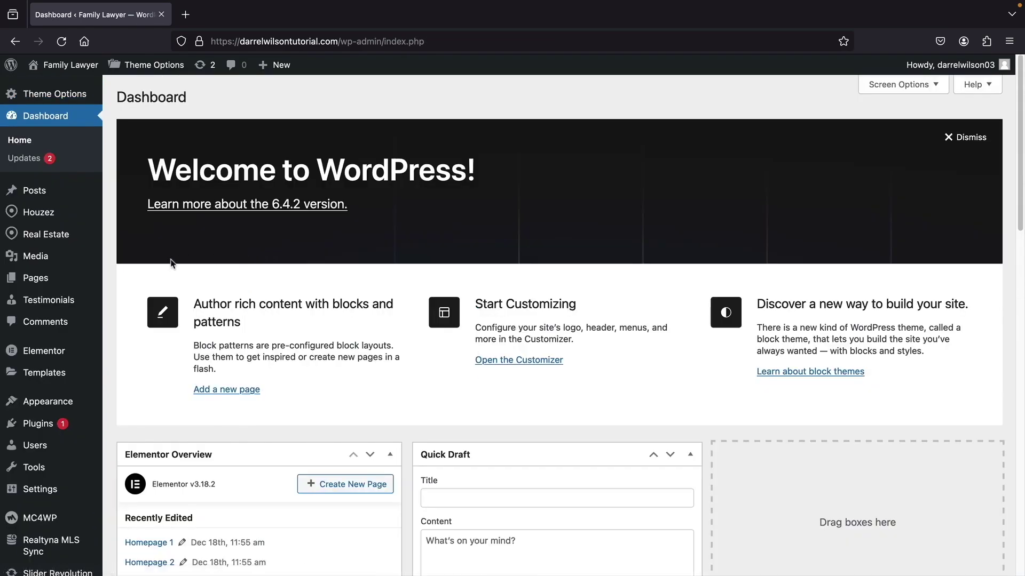
{"action": "mouse_move", "coordinate": [56, 352]}
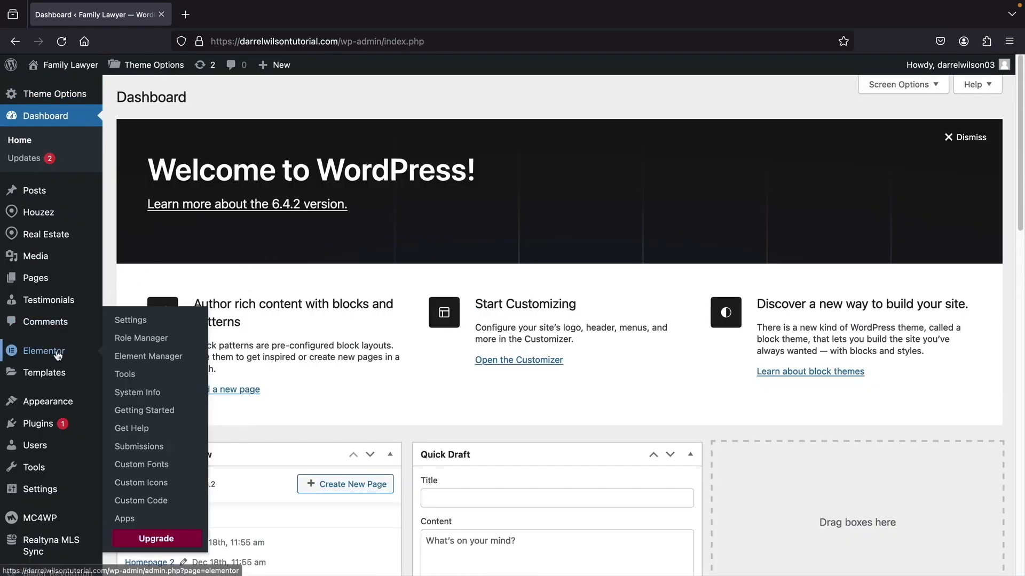
{"action": "left_click", "coordinate": [130, 320]}
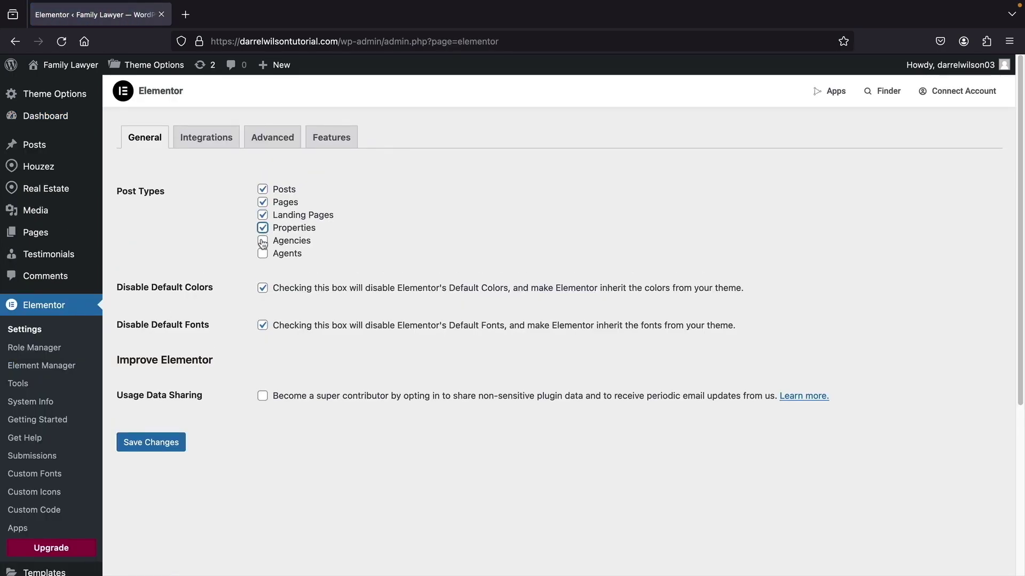
{"action": "left_click", "coordinate": [157, 445]}
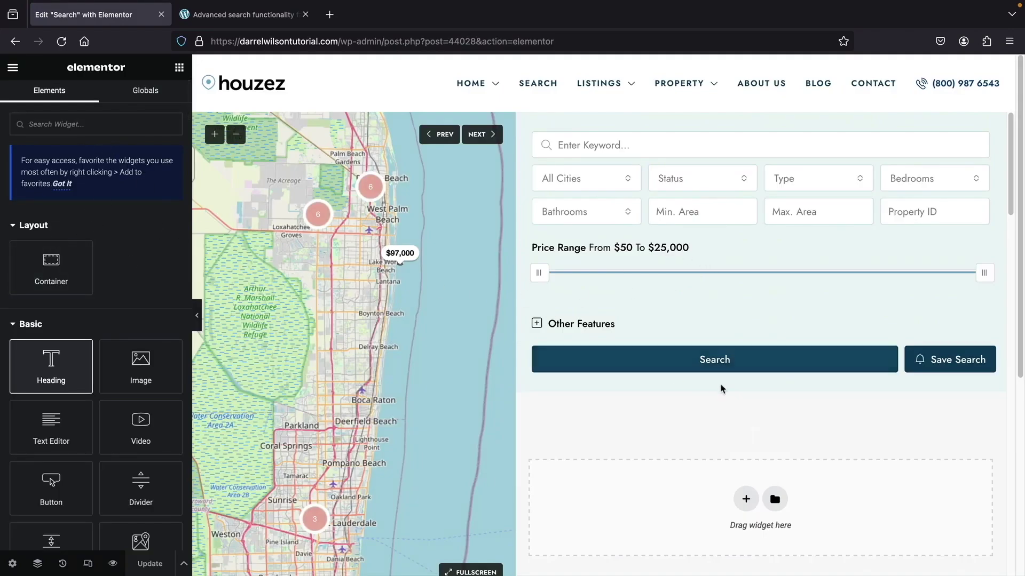
- Scroll through the Search page results and try dropping Container and Heading widgets onto the canvas
{"action": "scroll", "coordinate": [720, 384], "scroll_direction": "down", "scroll_amount": 4}
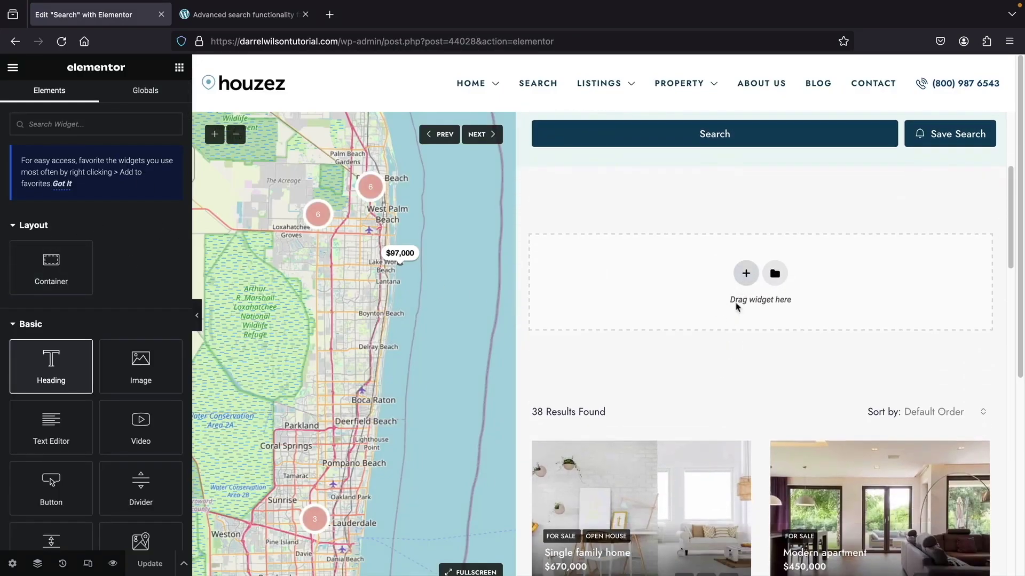
{"action": "scroll", "coordinate": [708, 308], "scroll_direction": "down", "scroll_amount": 15}
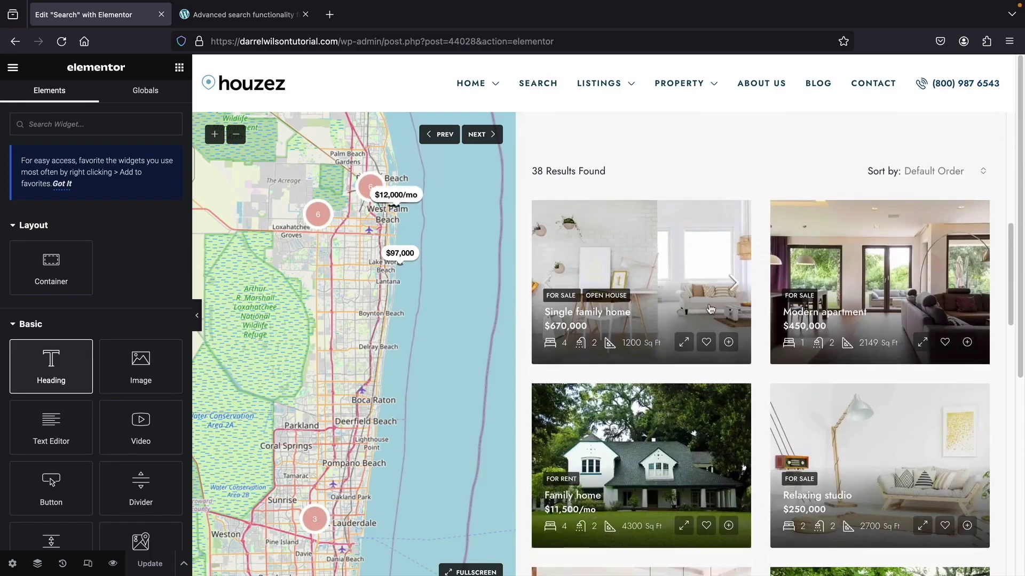
{"action": "scroll", "coordinate": [516, 400], "scroll_direction": "down", "scroll_amount": 10}
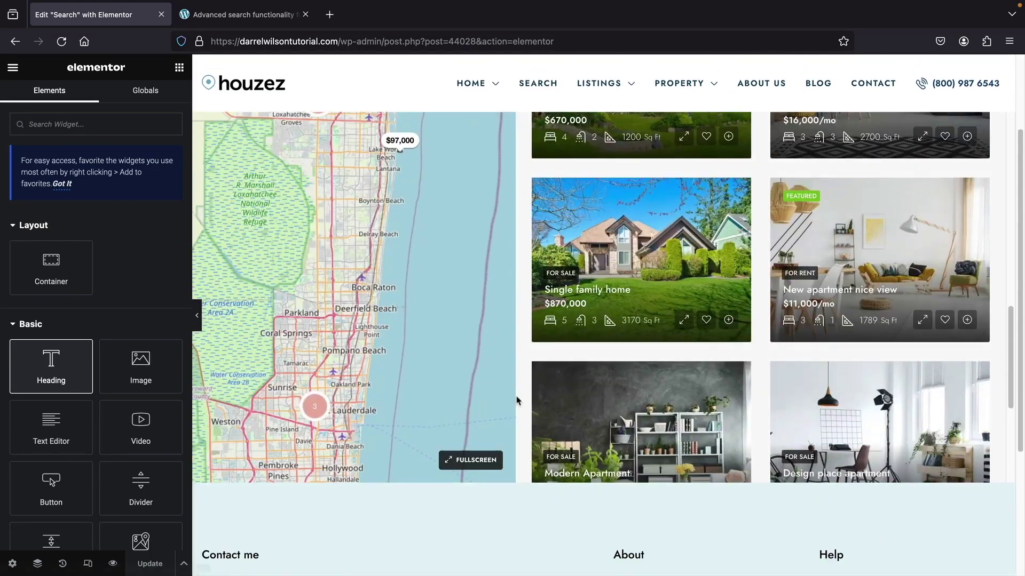
{"action": "scroll", "coordinate": [552, 483], "scroll_direction": "down", "scroll_amount": 2}
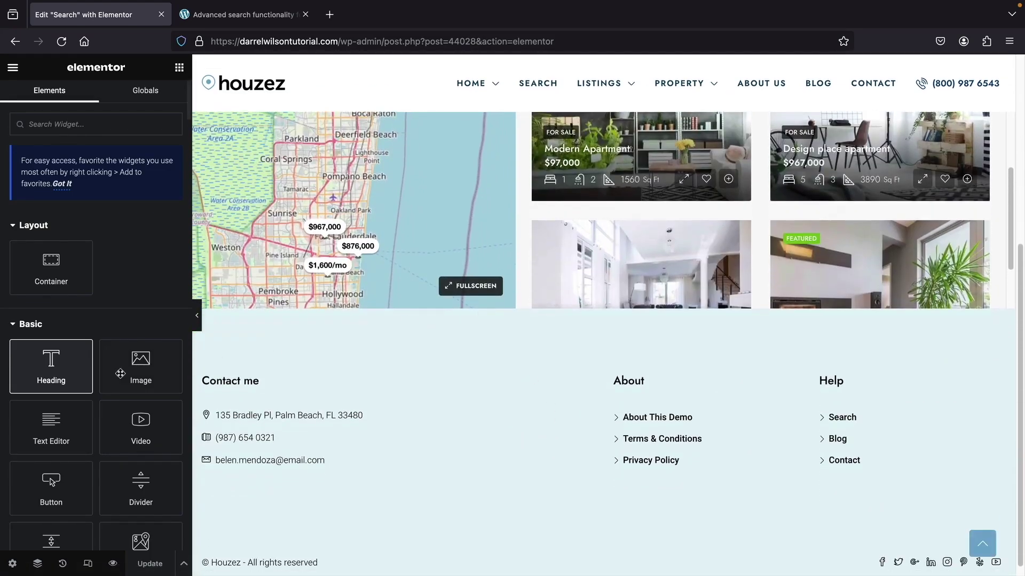
{"action": "left_click_drag", "start_coordinate": [51, 261], "coordinate": [422, 299]}
{"action": "left_click_drag", "start_coordinate": [51, 363], "coordinate": [577, 257]}
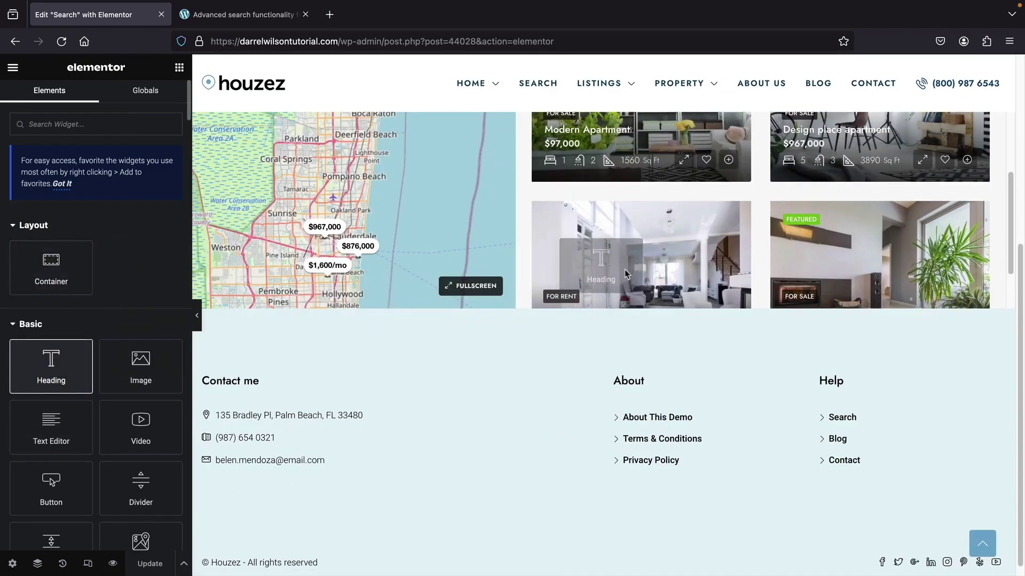
{"action": "scroll", "coordinate": [641, 356], "scroll_direction": "up", "scroll_amount": 5}
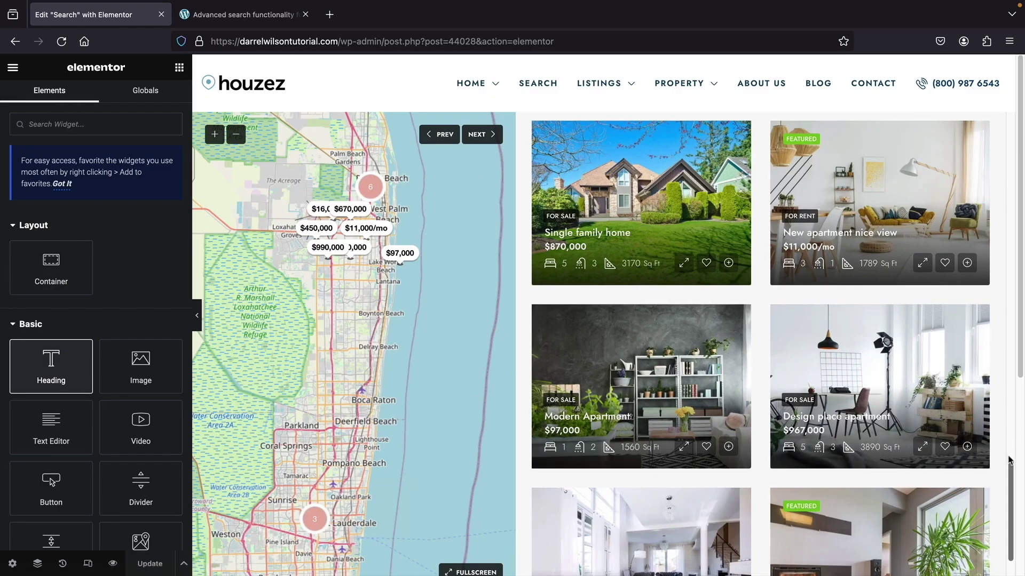
{"action": "left_click_drag", "start_coordinate": [1011, 464], "coordinate": [988, 180]}
{"action": "scroll", "coordinate": [988, 181], "scroll_direction": "up", "scroll_amount": 6}
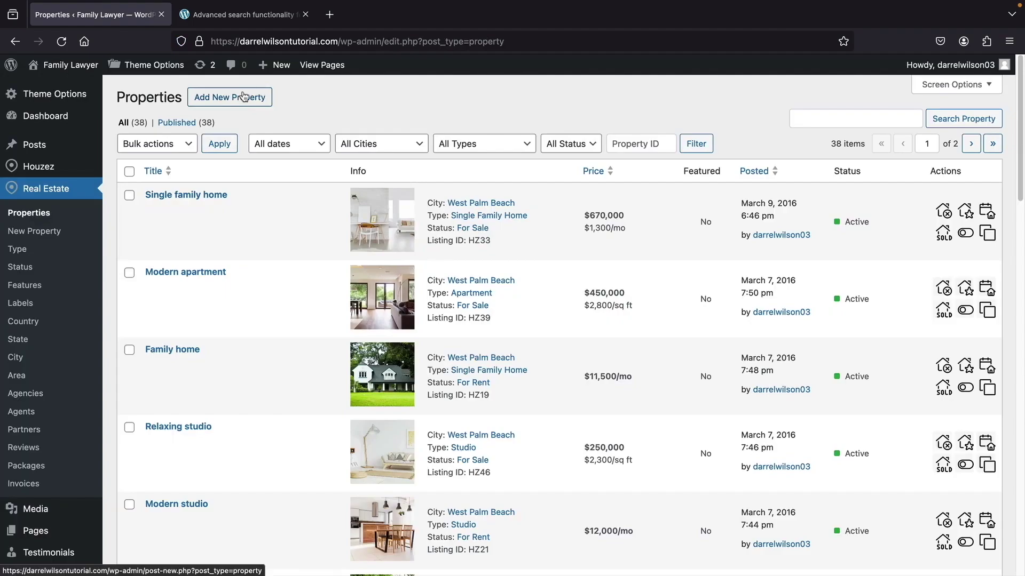
- Start a new property with a street-address title and the description 'This is a propertyy'
{"action": "left_click", "coordinate": [244, 96]}
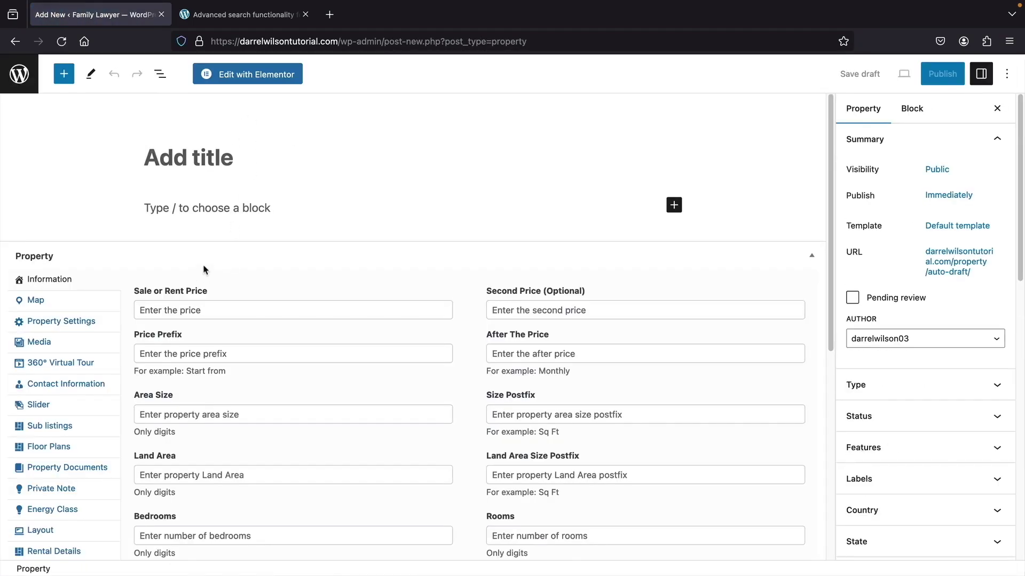
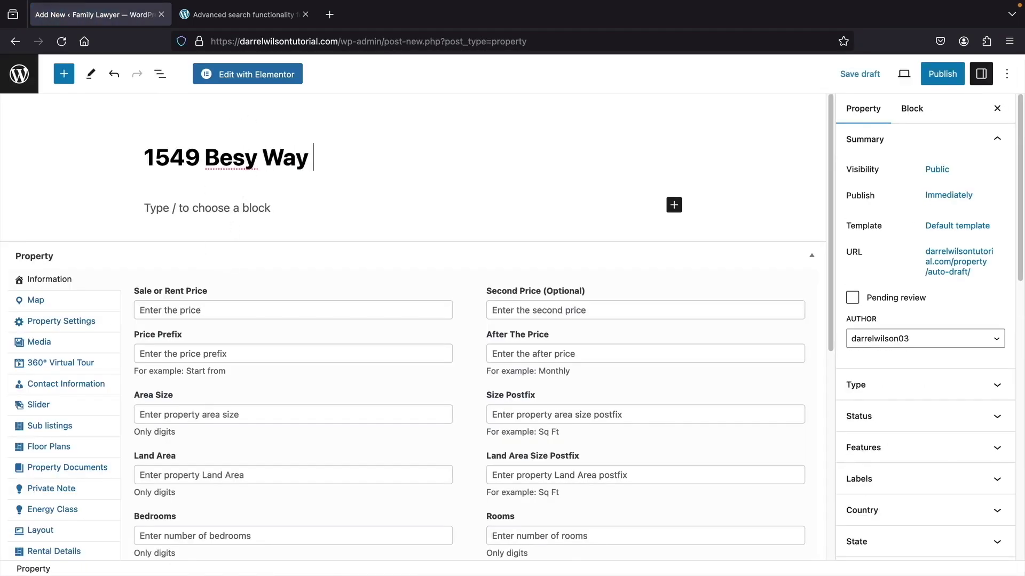
{"action": "key", "text": "Return"}
{"action": "type", "text": "This is a propertyy"}
- Set an image from the media library as the property's featured image
{"action": "left_click", "coordinate": [860, 108]}
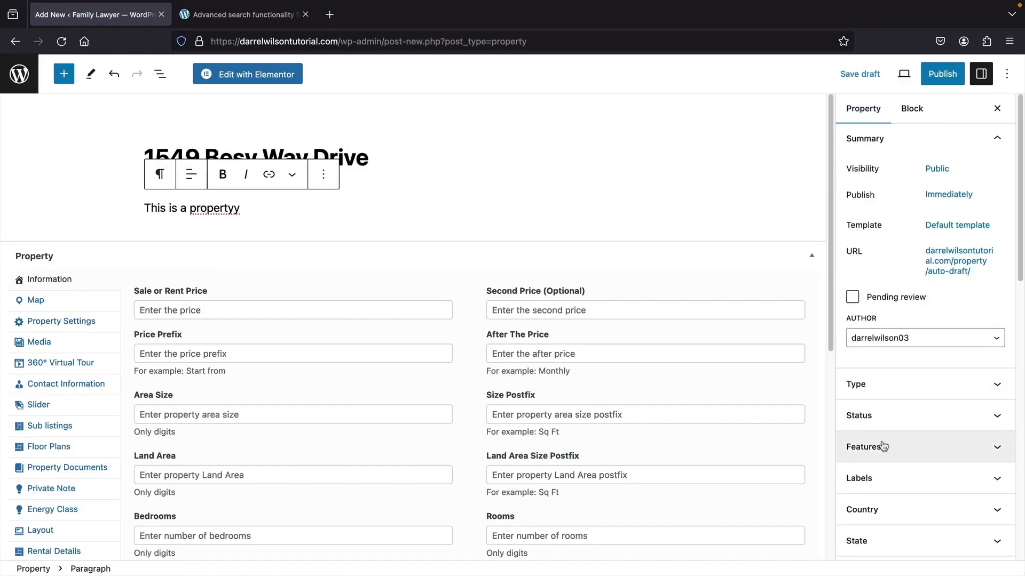
{"action": "scroll", "coordinate": [882, 446], "scroll_direction": "down", "scroll_amount": 3}
{"action": "left_click", "coordinate": [877, 533]}
{"action": "left_click", "coordinate": [869, 551]}
{"action": "left_click", "coordinate": [120, 117]}
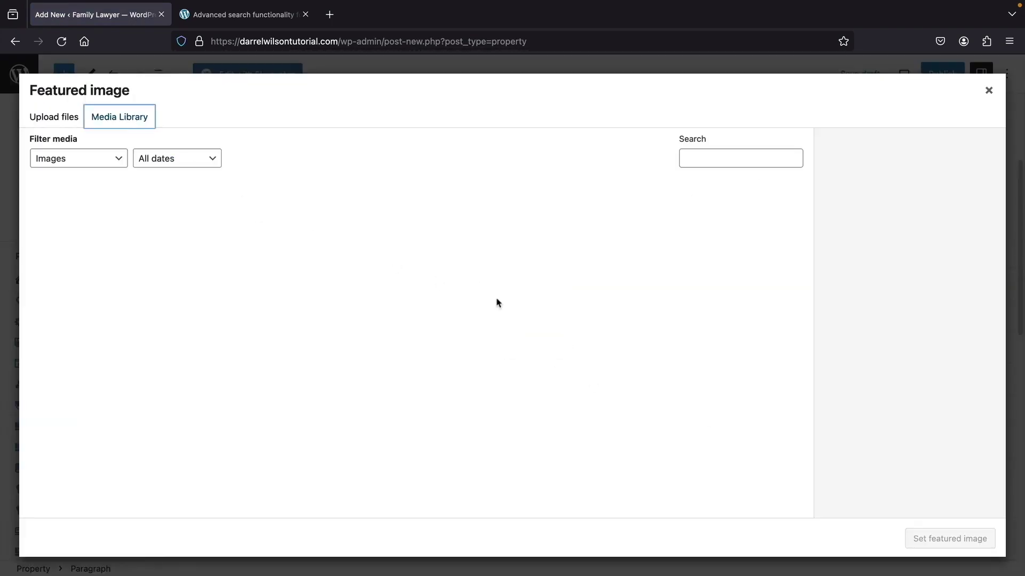
{"action": "left_click", "coordinate": [540, 244]}
{"action": "left_click", "coordinate": [950, 538]}
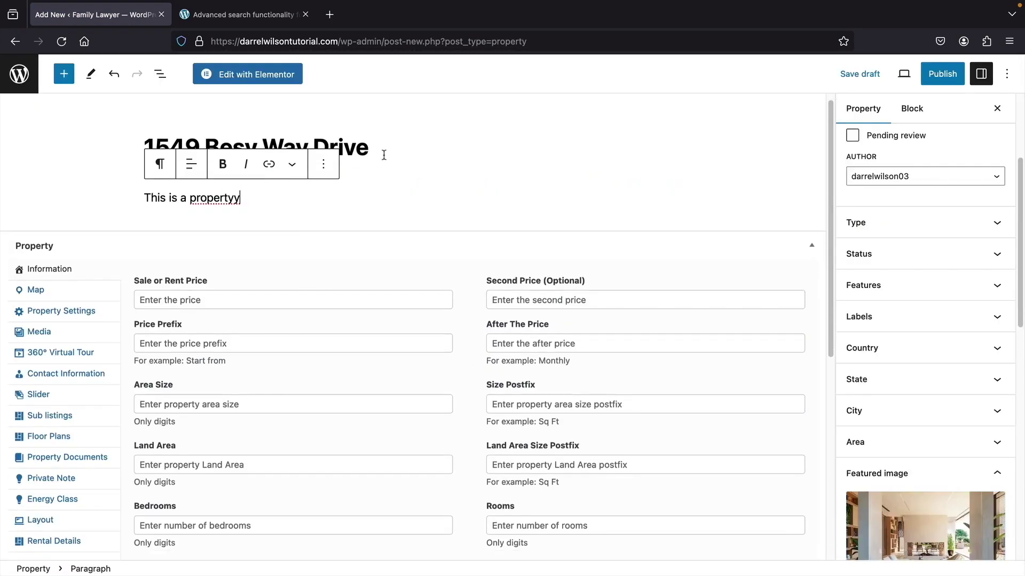
{"action": "left_click", "coordinate": [235, 201]}
- Look through the property detail sections, choosing agent info for the contact box
{"action": "scroll", "coordinate": [122, 237], "scroll_direction": "down", "scroll_amount": 2}
{"action": "left_click", "coordinate": [66, 218]}
{"action": "left_click", "coordinate": [66, 241]}
{"action": "left_click", "coordinate": [60, 267]}
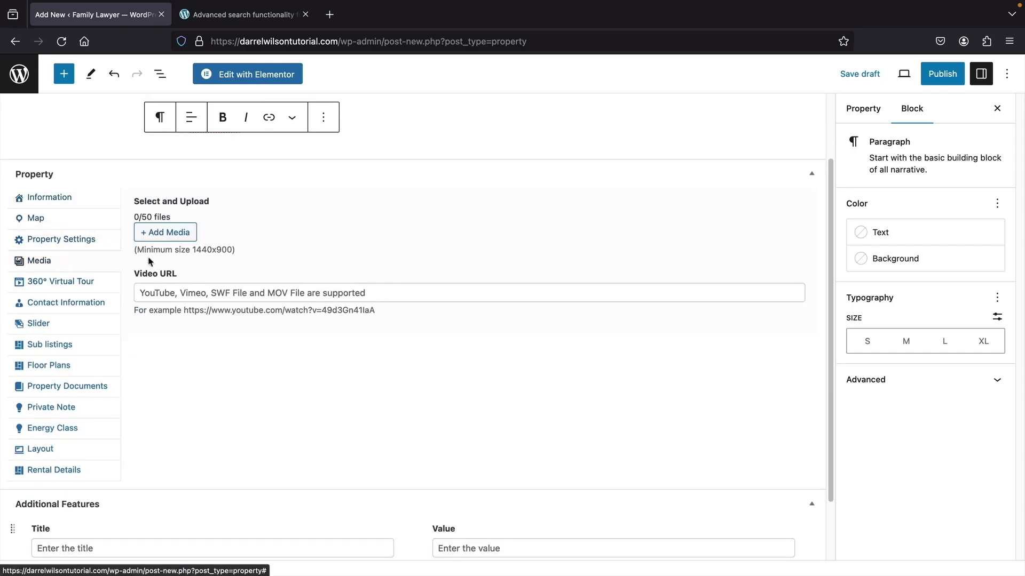
{"action": "left_click", "coordinate": [82, 289]}
{"action": "left_click", "coordinate": [73, 302]}
{"action": "left_click", "coordinate": [139, 259]}
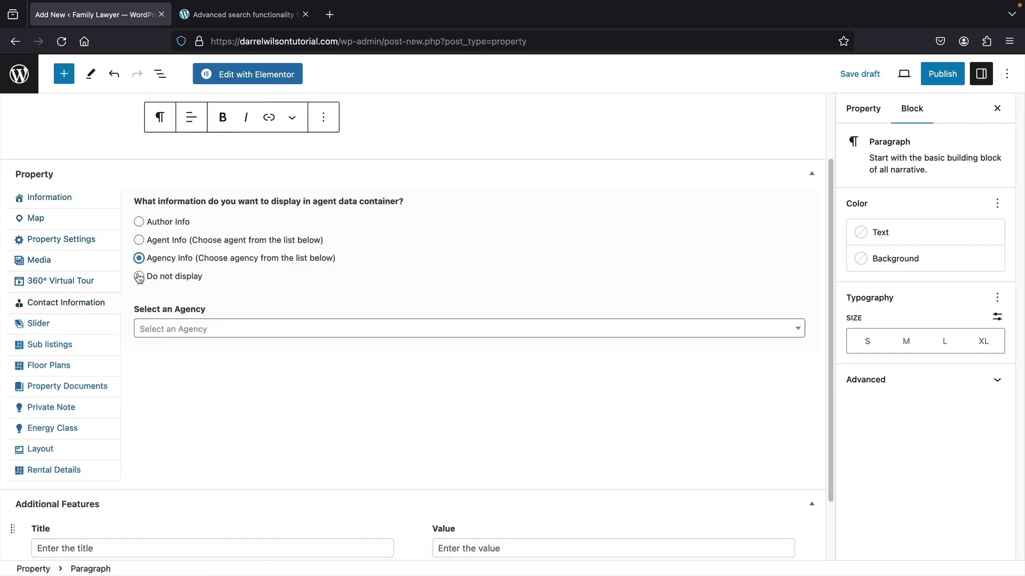
{"action": "left_click", "coordinate": [138, 241]}
{"action": "left_click", "coordinate": [77, 348]}
{"action": "left_click", "coordinate": [70, 365]}
{"action": "left_click", "coordinate": [67, 386]}
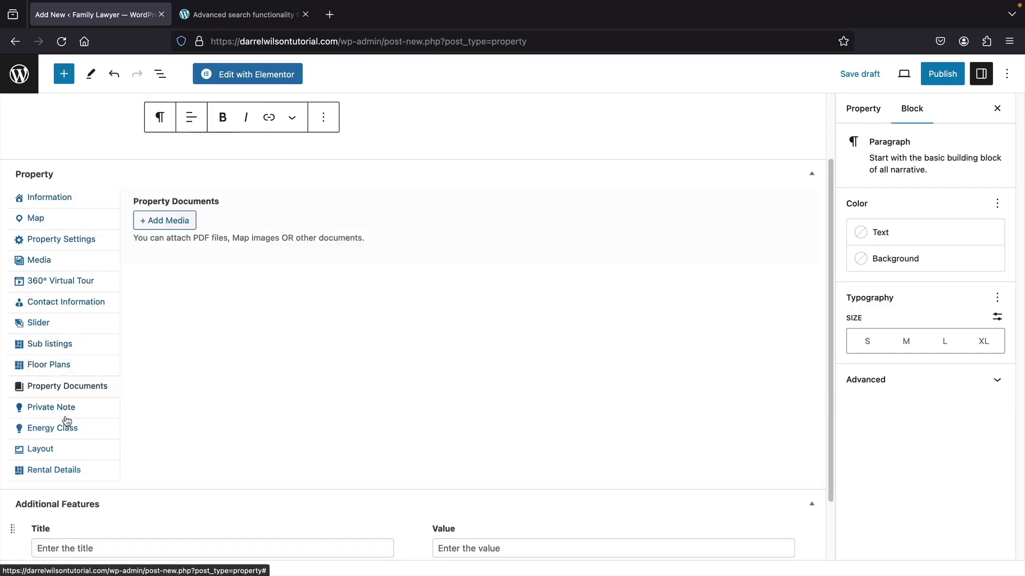
{"action": "left_click", "coordinate": [65, 427]}
{"action": "left_click", "coordinate": [69, 448]}
{"action": "left_click", "coordinate": [75, 442]}
{"action": "left_click", "coordinate": [75, 431]}
{"action": "scroll", "coordinate": [373, 349], "scroll_direction": "down", "scroll_amount": 2}
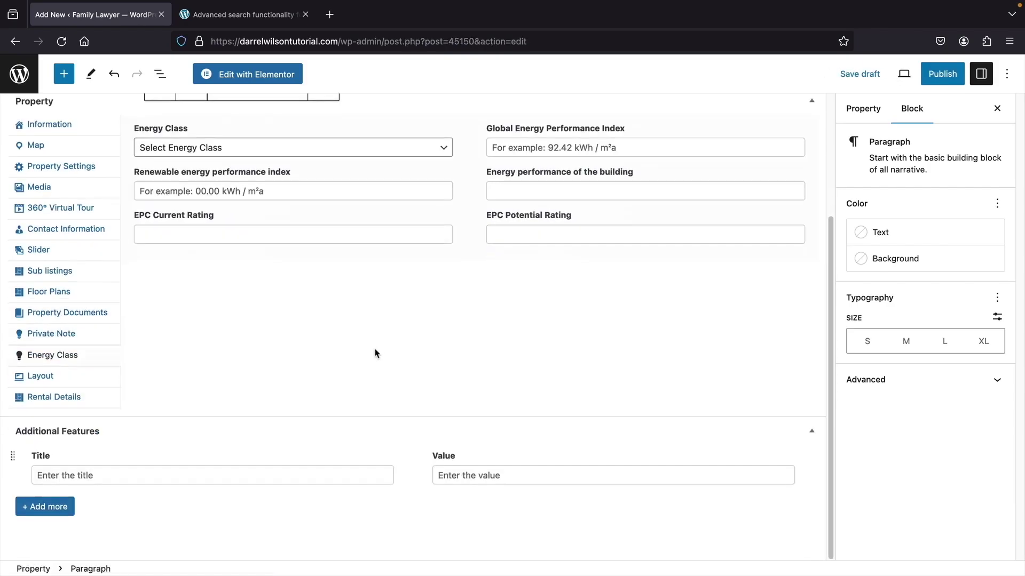
- Add an Additional Feature 'Credit Score Requirement' with value 680
{"action": "left_click", "coordinate": [112, 475]}
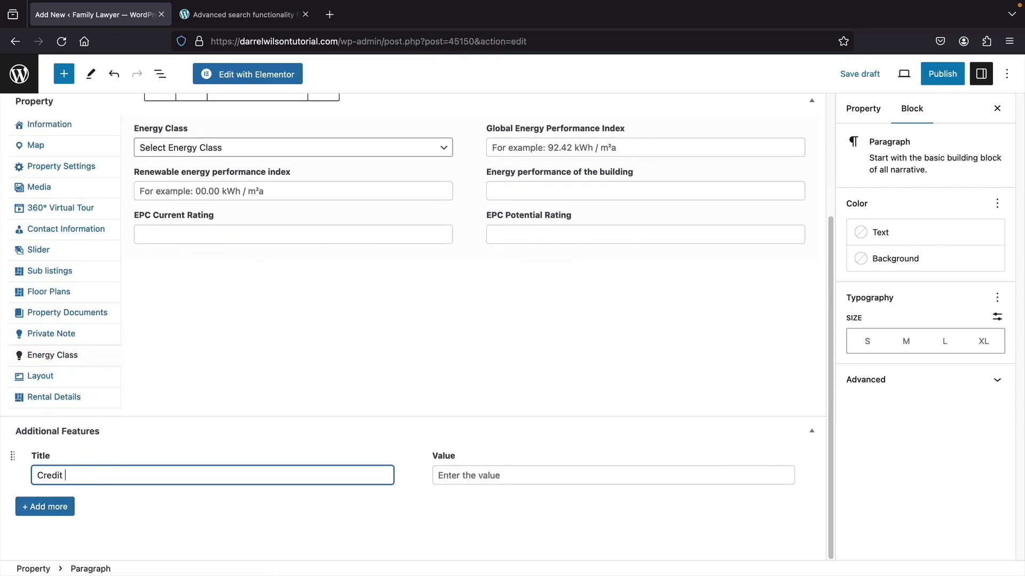
{"action": "type", "text": "Credit Score Requirement"}
{"action": "left_click", "coordinate": [476, 468]}
{"action": "key", "text": "Tab"}
{"action": "key", "text": "Return"}
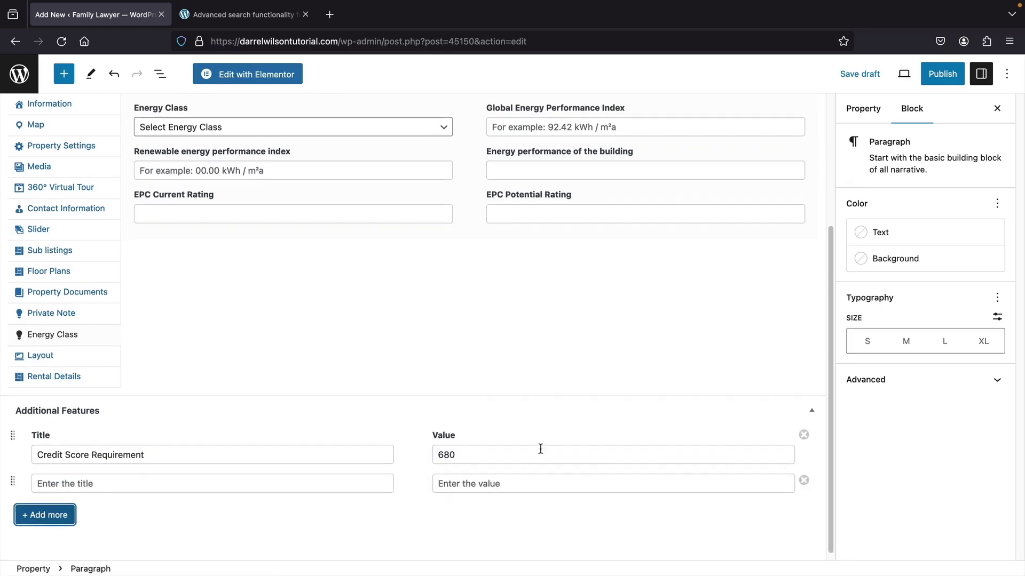
- Publish the property and scroll through its live page
{"action": "left_click", "coordinate": [943, 74]}
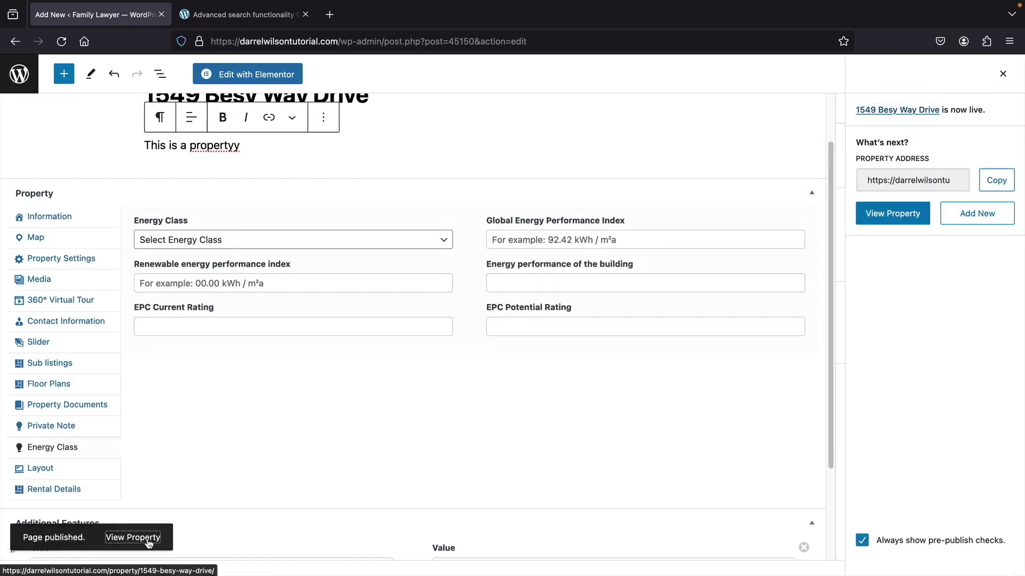
{"action": "left_click", "coordinate": [133, 538]}
{"action": "scroll", "coordinate": [577, 351], "scroll_direction": "down", "scroll_amount": 15}
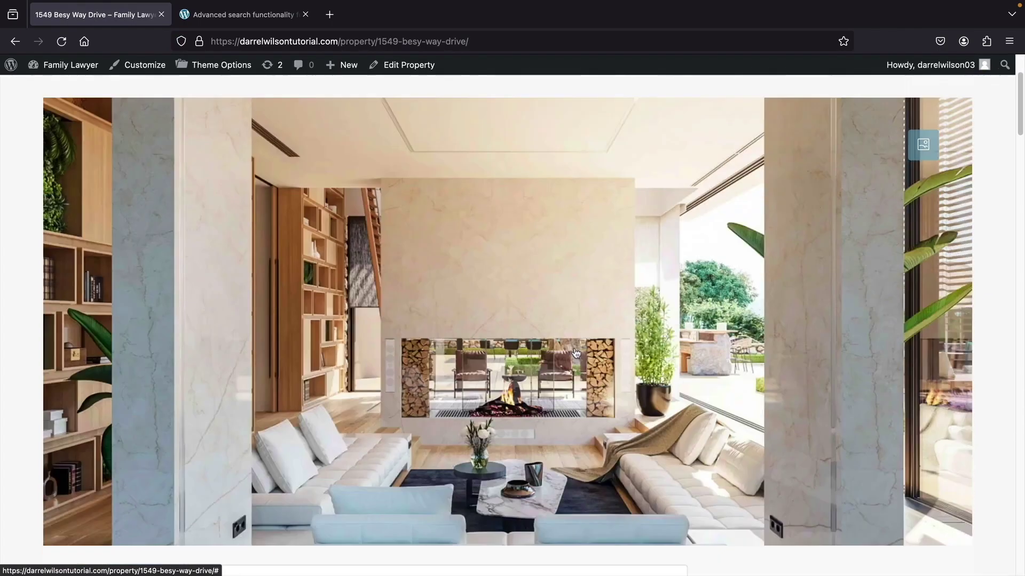
{"action": "scroll", "coordinate": [411, 359], "scroll_direction": "down", "scroll_amount": 10}
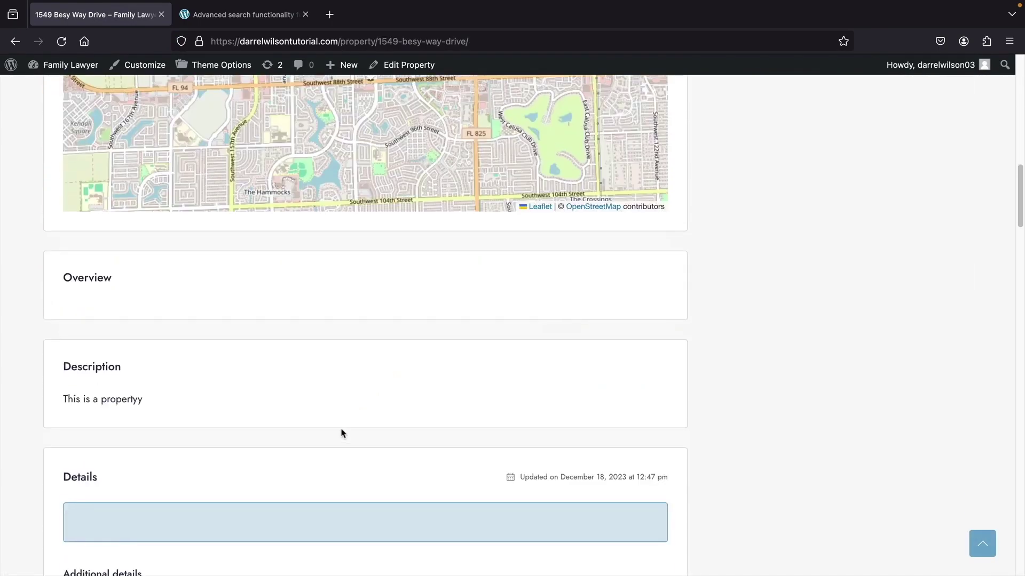
{"action": "scroll", "coordinate": [560, 411], "scroll_direction": "down", "scroll_amount": 1}
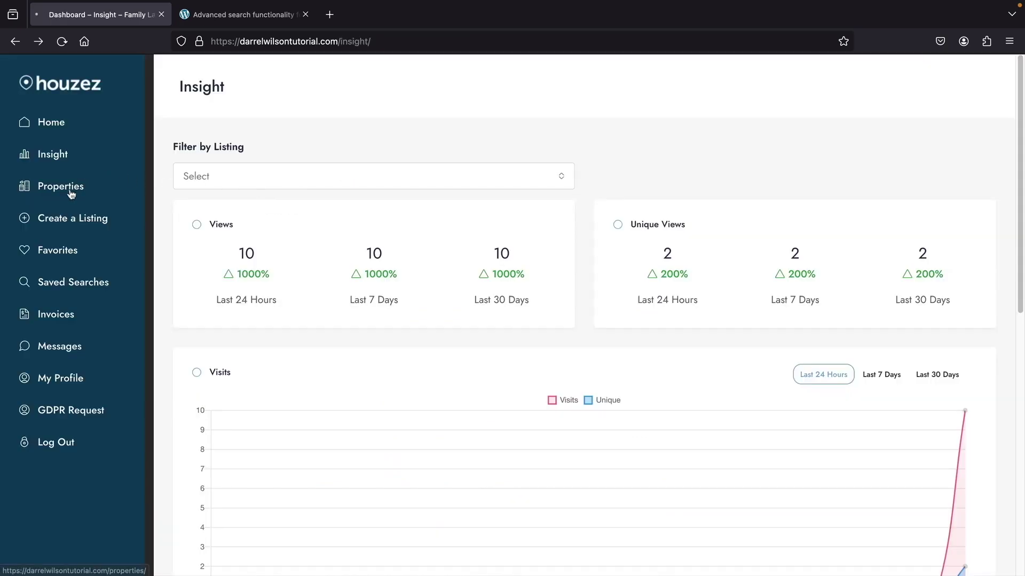
- Browse the dashboard's Properties, Favorites and Invoices pages
{"action": "left_click", "coordinate": [71, 193]}
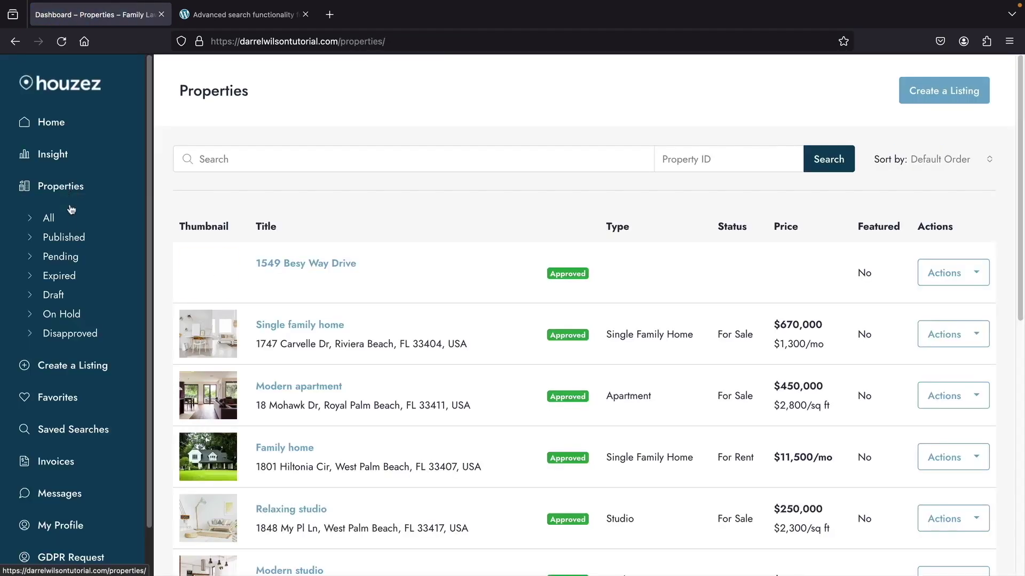
{"action": "left_click", "coordinate": [72, 401]}
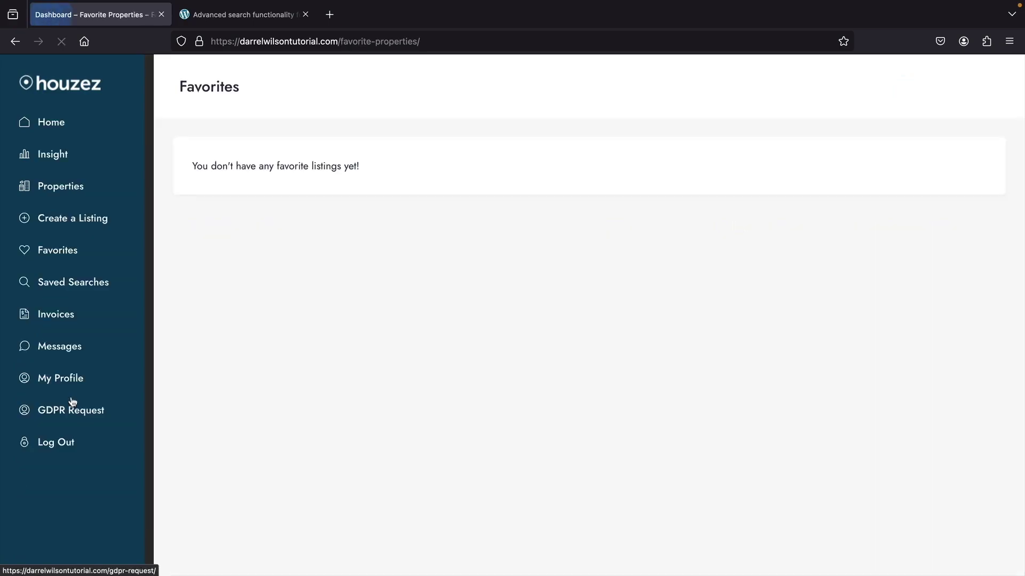
{"action": "left_click", "coordinate": [68, 316]}
{"action": "scroll", "coordinate": [427, 366], "scroll_direction": "down", "scroll_amount": 1}
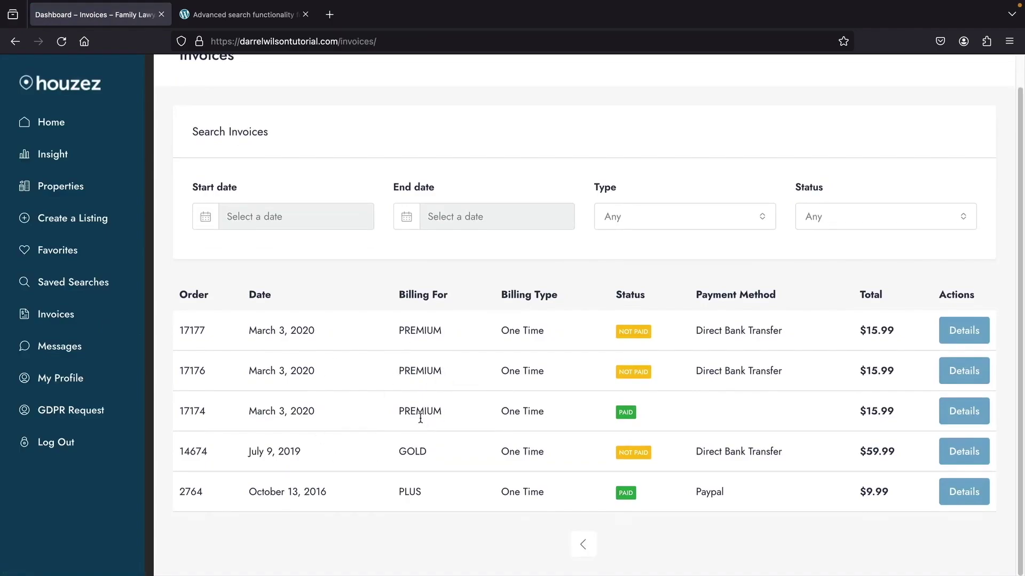
{"action": "scroll", "coordinate": [357, 375], "scroll_direction": "up", "scroll_amount": 1}
{"action": "left_click", "coordinate": [60, 186]}
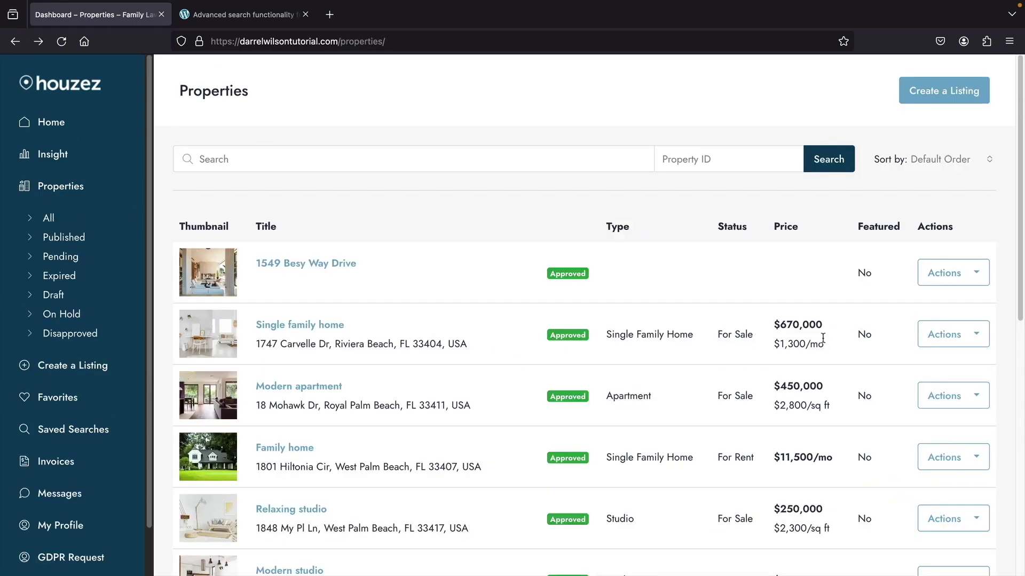
- View the visit statistics for the Single family home listing
{"action": "left_click", "coordinate": [958, 336]}
{"action": "left_click", "coordinate": [923, 366]}
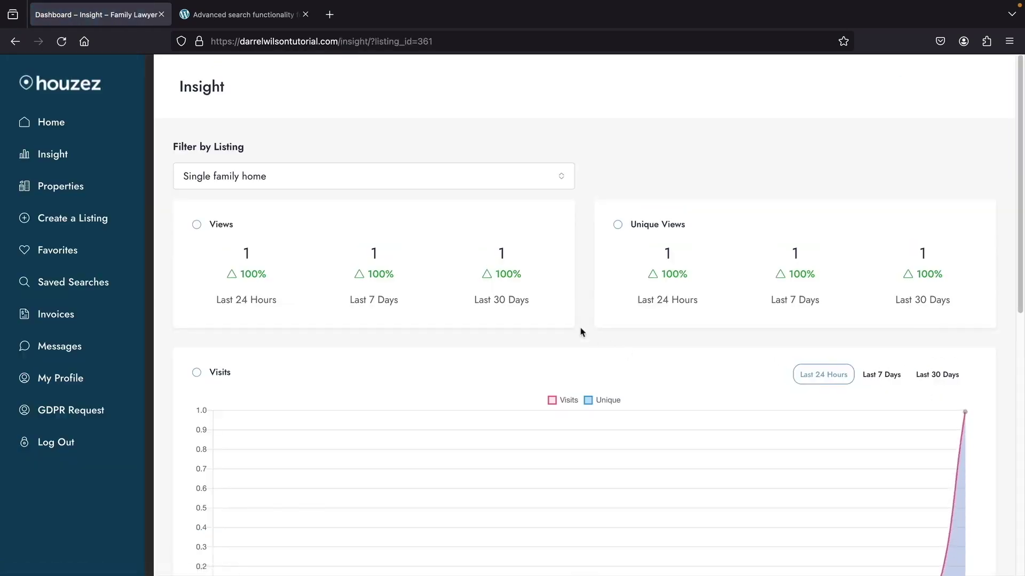
{"action": "scroll", "coordinate": [494, 435], "scroll_direction": "down", "scroll_amount": 2}
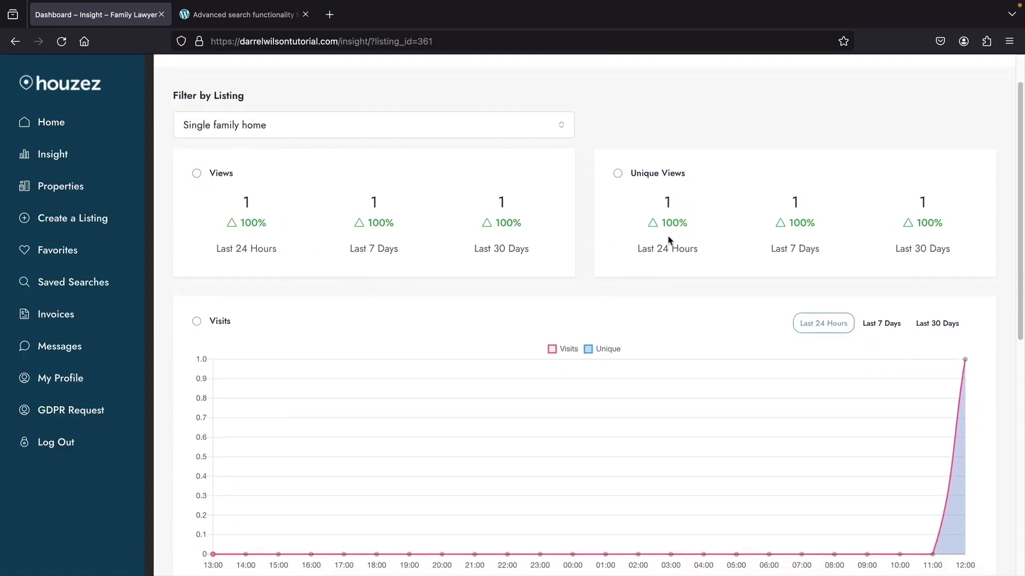
{"action": "scroll", "coordinate": [668, 240], "scroll_direction": "down", "scroll_amount": 2}
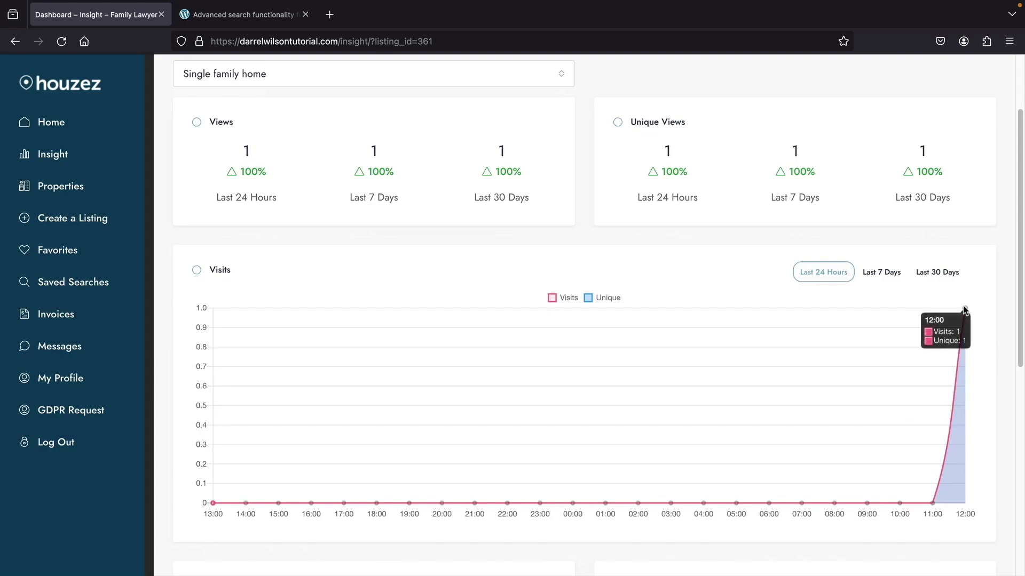
{"action": "scroll", "coordinate": [482, 376], "scroll_direction": "up", "scroll_amount": 4}
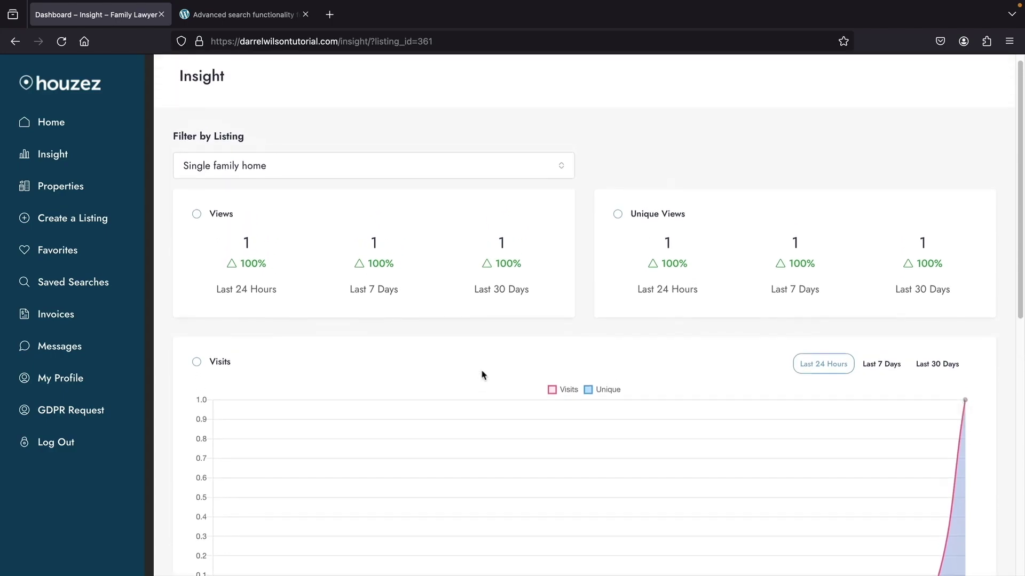
- Return to Properties and search the site for properties for rent
{"action": "left_click", "coordinate": [77, 188]}
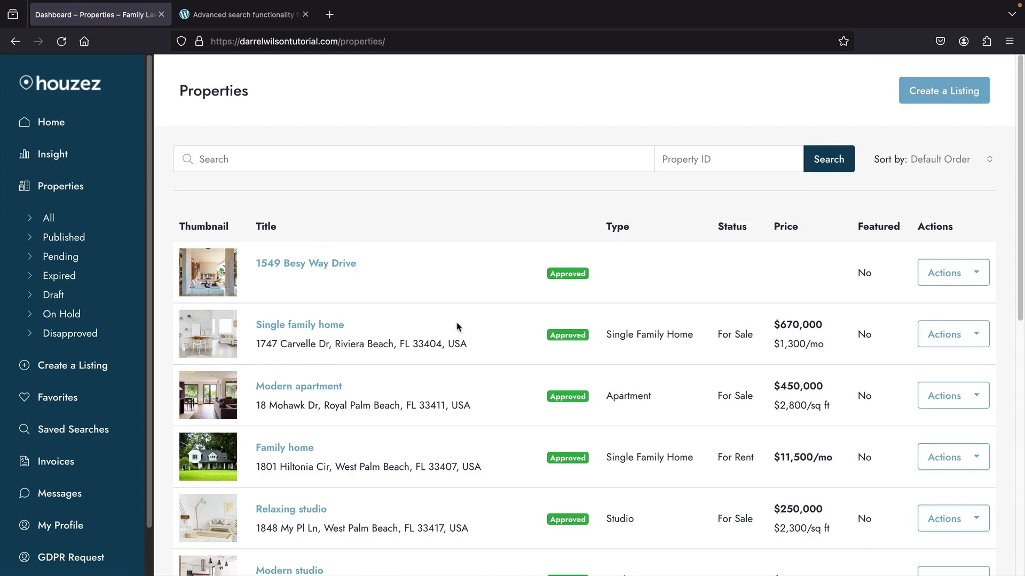
{"action": "scroll", "coordinate": [457, 327], "scroll_direction": "down", "scroll_amount": 5}
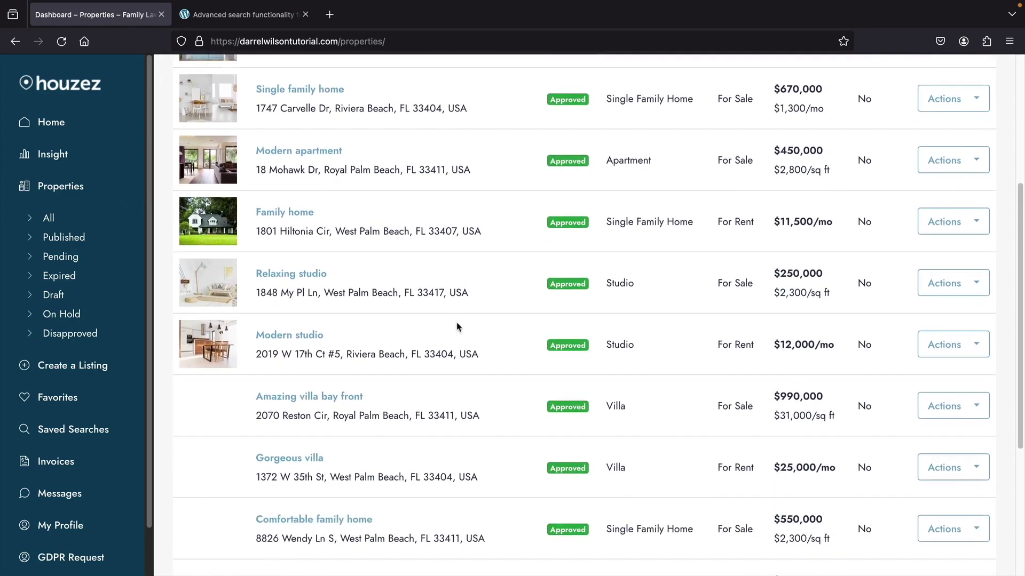
{"action": "scroll", "coordinate": [457, 327], "scroll_direction": "down", "scroll_amount": 5}
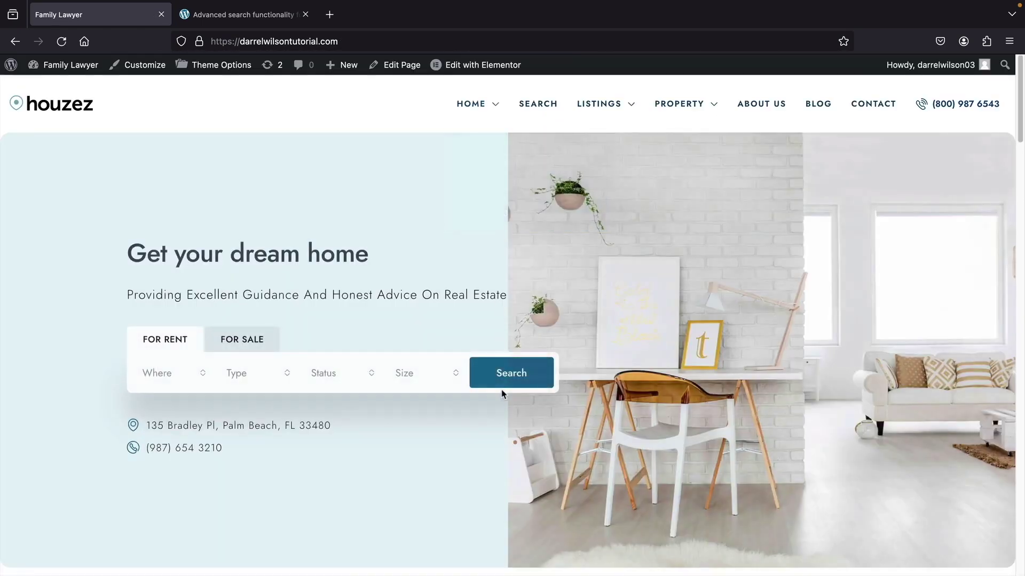
{"action": "left_click", "coordinate": [511, 374]}
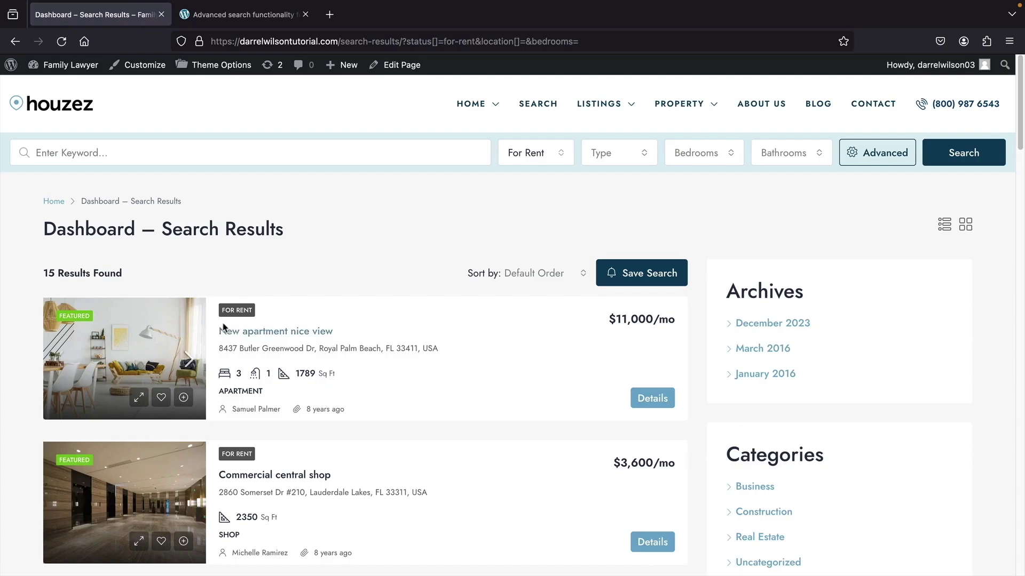
- Open the New apartment nice view listing
{"action": "left_click", "coordinate": [248, 332]}
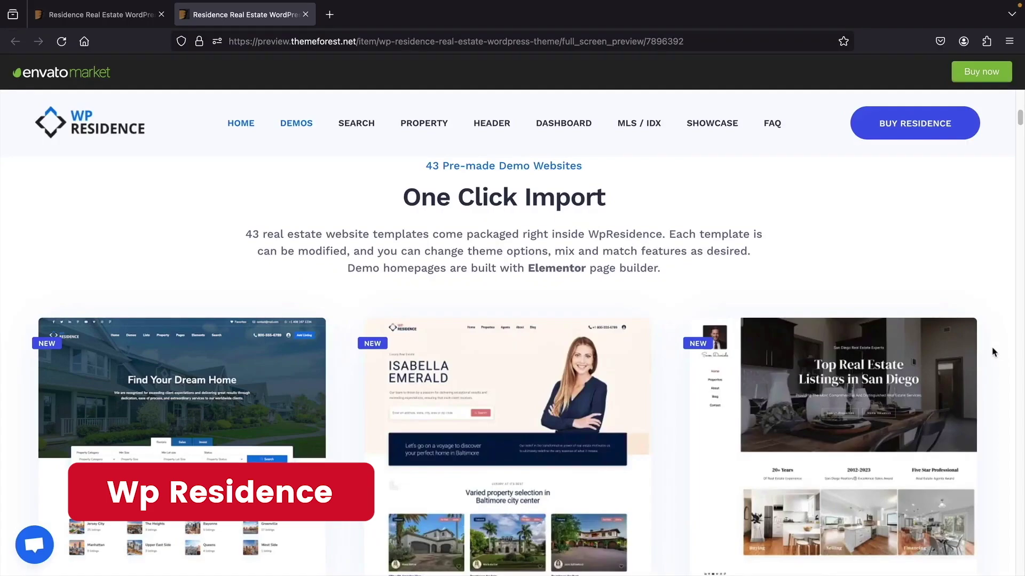
- Open the WP Residence live demo and submit a search on its Rentals form
{"action": "middle_click", "coordinate": [992, 348]}
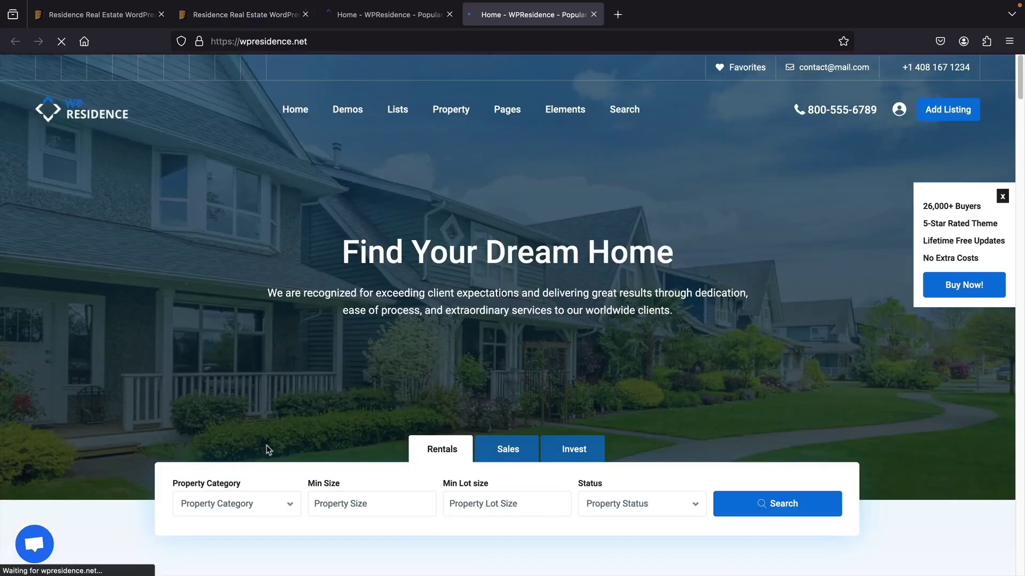
{"action": "scroll", "coordinate": [434, 479], "scroll_direction": "down", "scroll_amount": 1}
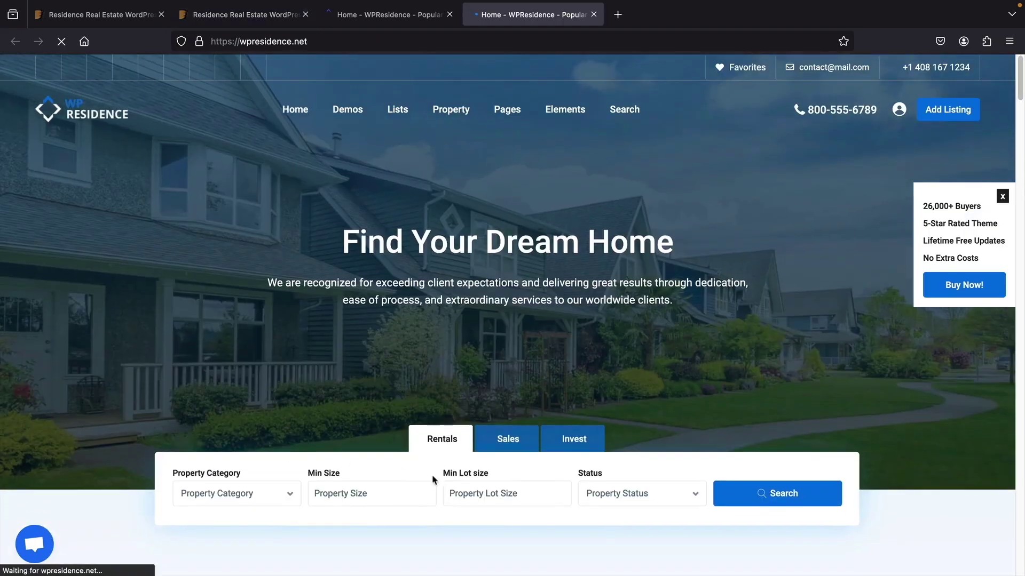
{"action": "left_click", "coordinate": [753, 493]}
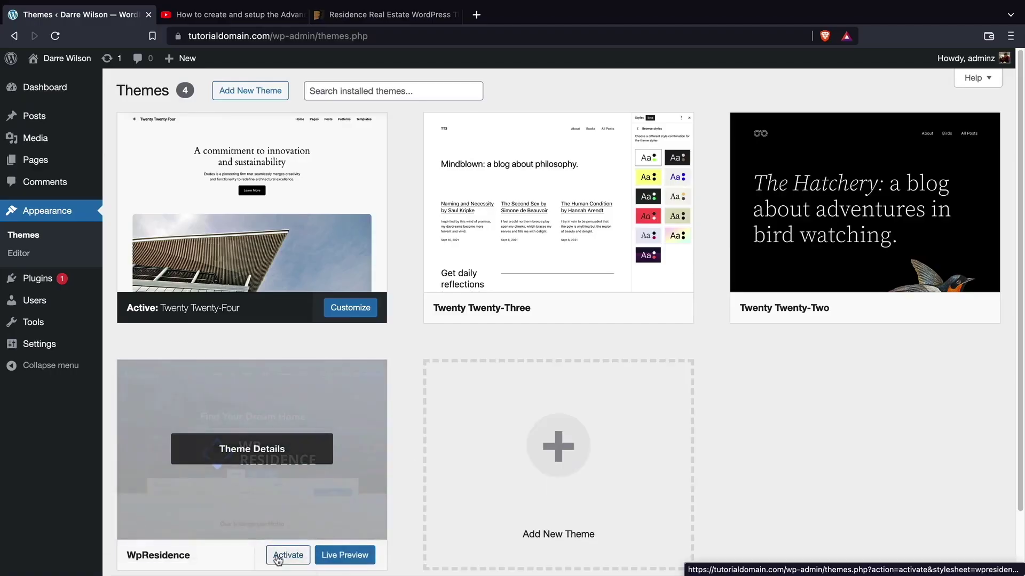
- Activate WpResidence, begin installing its required plugins, and scroll the imported demo home page
{"action": "left_click", "coordinate": [286, 554]}
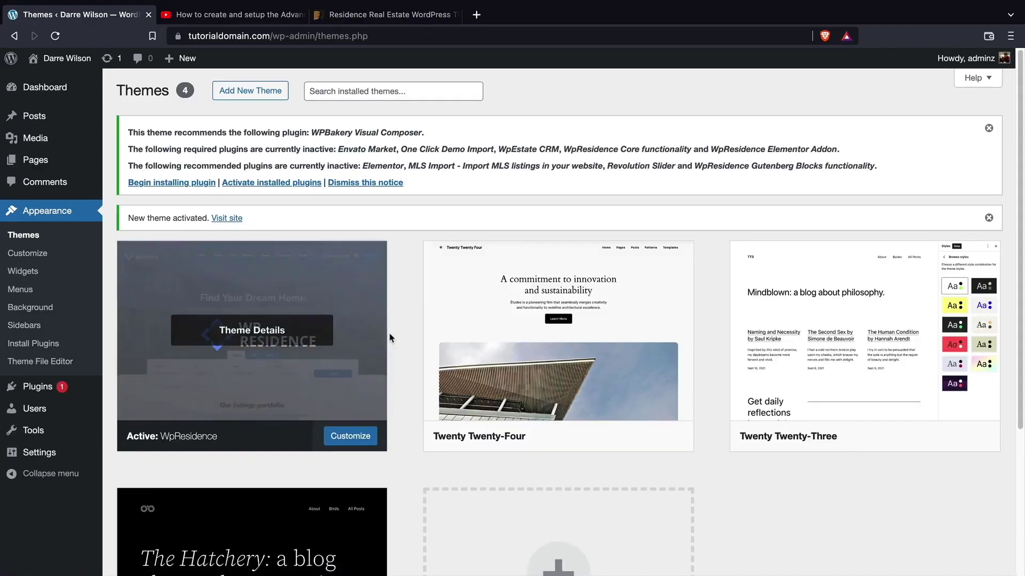
{"action": "left_click", "coordinate": [193, 183]}
{"action": "middle_click", "coordinate": [998, 350]}
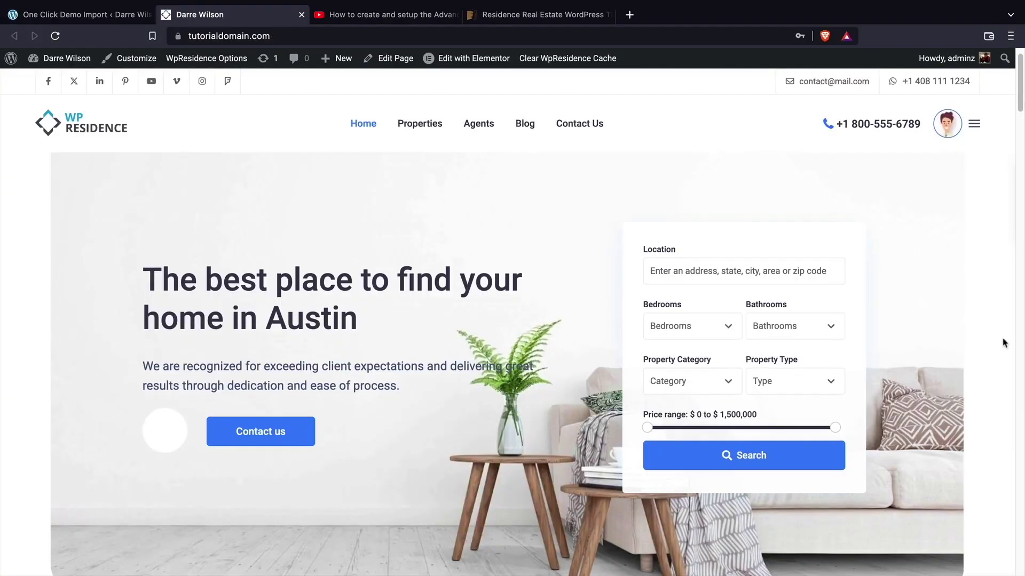
{"action": "scroll", "coordinate": [974, 357], "scroll_direction": "down", "scroll_amount": 6}
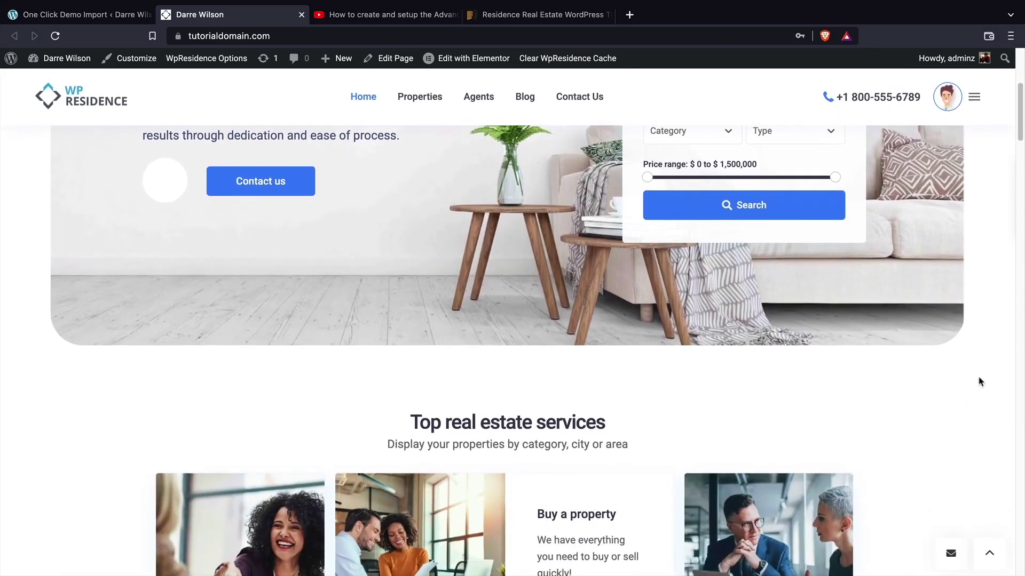
{"action": "scroll", "coordinate": [980, 427], "scroll_direction": "down", "scroll_amount": 8}
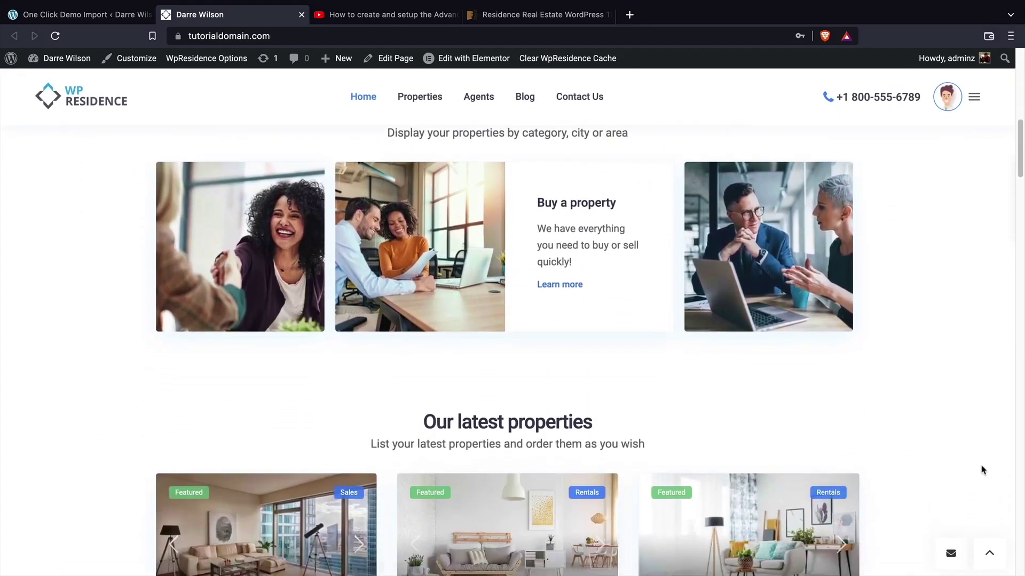
{"action": "scroll", "coordinate": [983, 484], "scroll_direction": "down", "scroll_amount": 2}
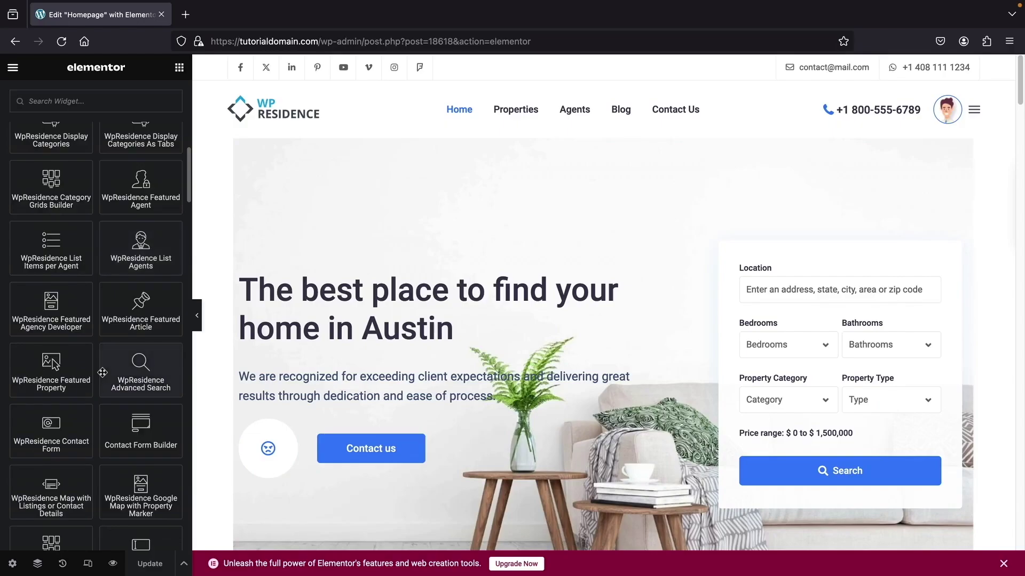
{"action": "scroll", "coordinate": [102, 372], "scroll_direction": "down", "scroll_amount": 10}
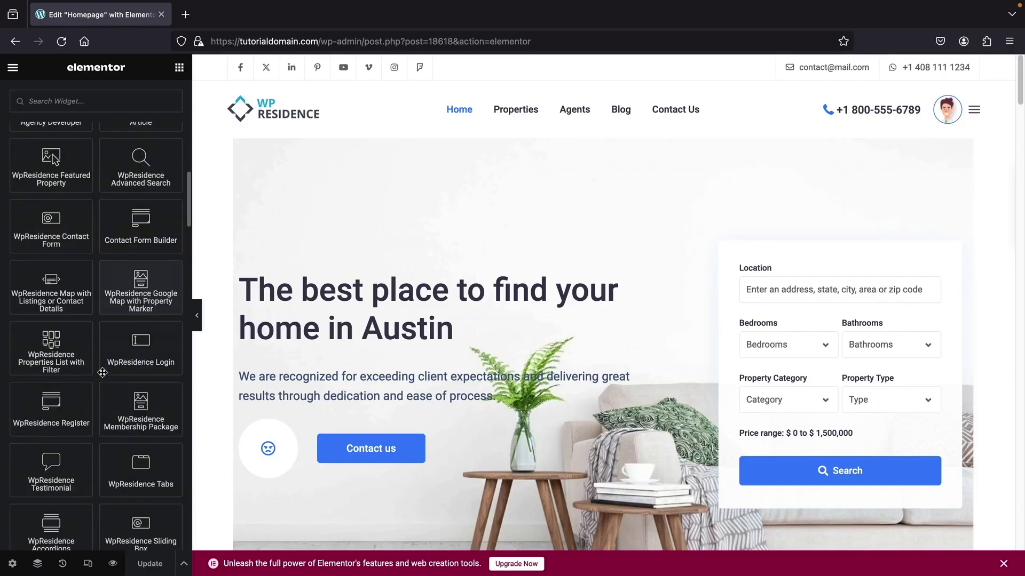
- Add the Search Form Builder and WpResidence Items List widgets to the Top real estate services section
{"action": "scroll", "coordinate": [102, 372], "scroll_direction": "down", "scroll_amount": 8}
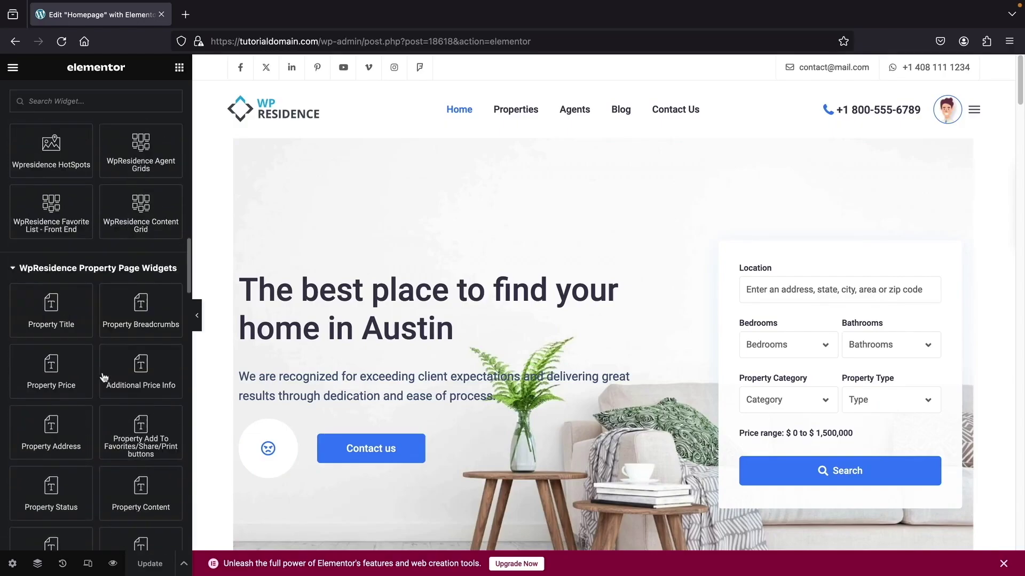
{"action": "scroll", "coordinate": [223, 377], "scroll_direction": "down", "scroll_amount": 5}
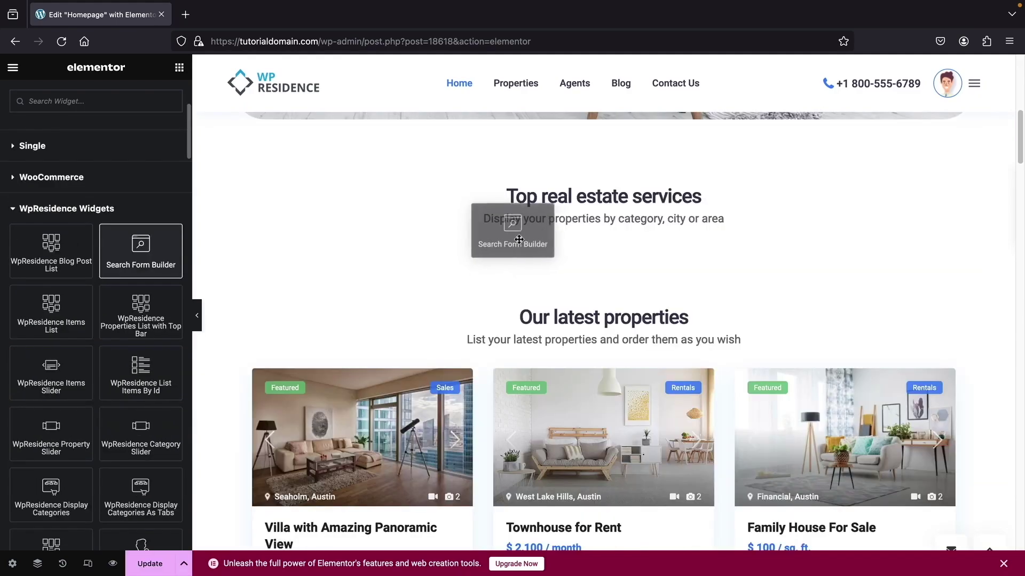
{"action": "left_click_drag", "start_coordinate": [512, 219], "coordinate": [553, 227]}
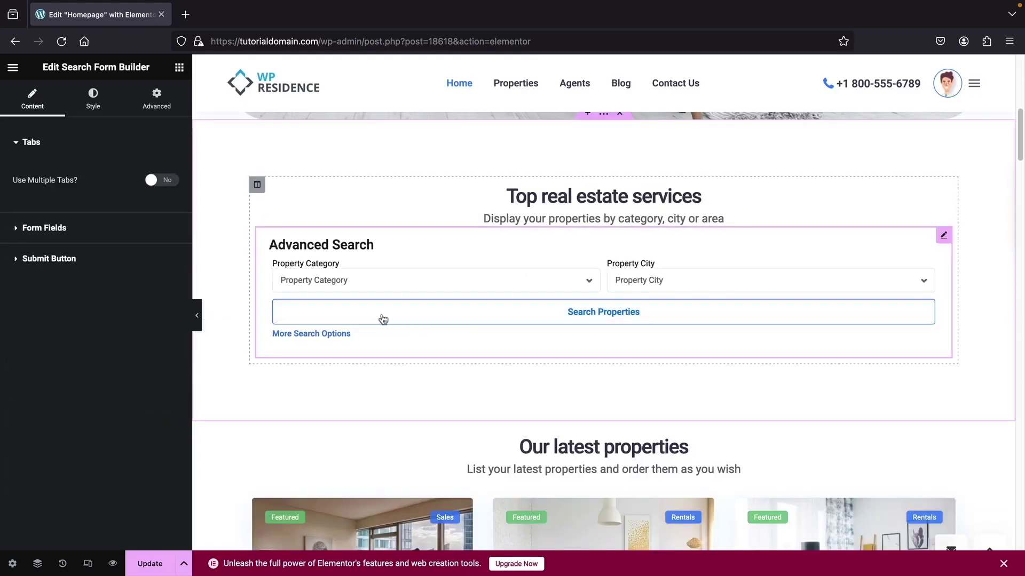
{"action": "left_click", "coordinate": [179, 67]}
{"action": "left_click_drag", "start_coordinate": [65, 347], "coordinate": [436, 233]}
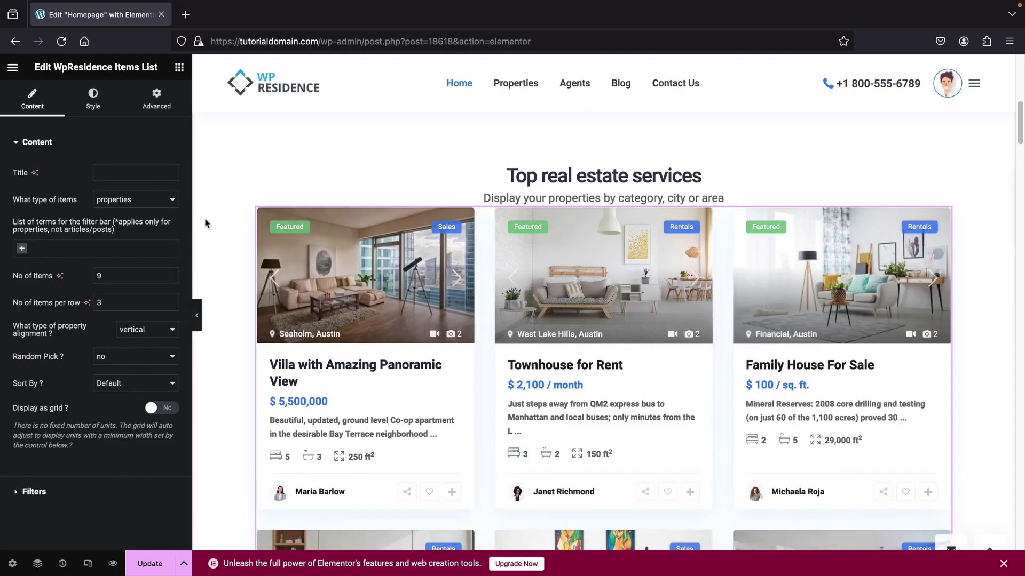
- Set the Items List's 'What type of property alignment' option to horizontal
{"action": "scroll", "coordinate": [217, 251], "scroll_direction": "down", "scroll_amount": 1}
{"action": "left_click", "coordinate": [155, 330]}
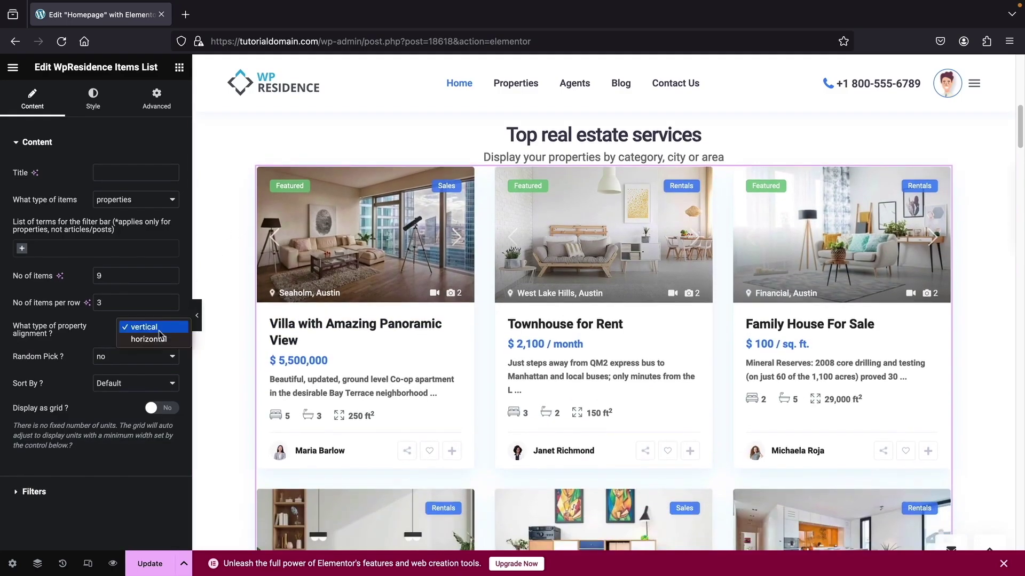
{"action": "left_click", "coordinate": [155, 340]}
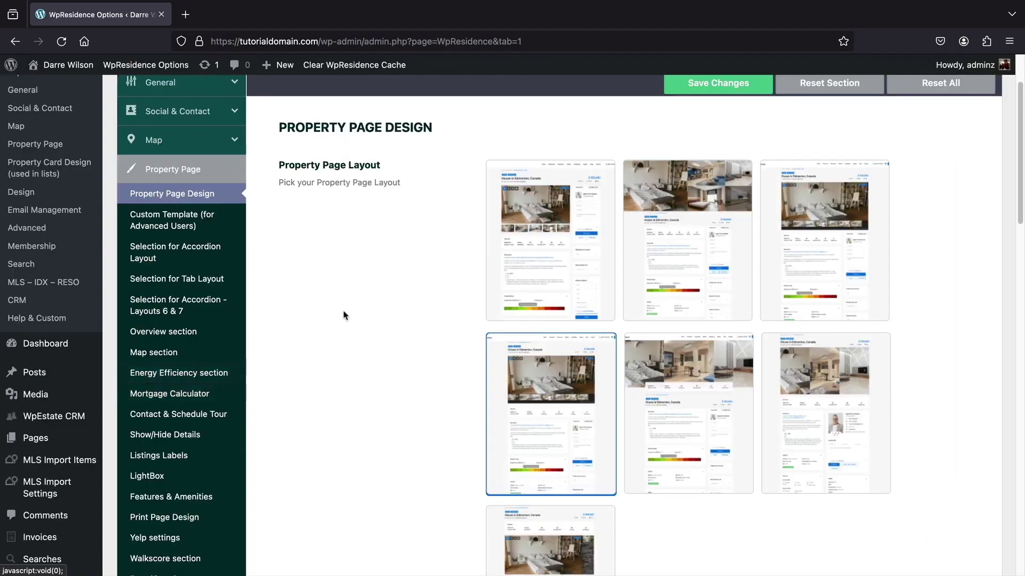
{"action": "middle_click", "coordinate": [347, 303]}
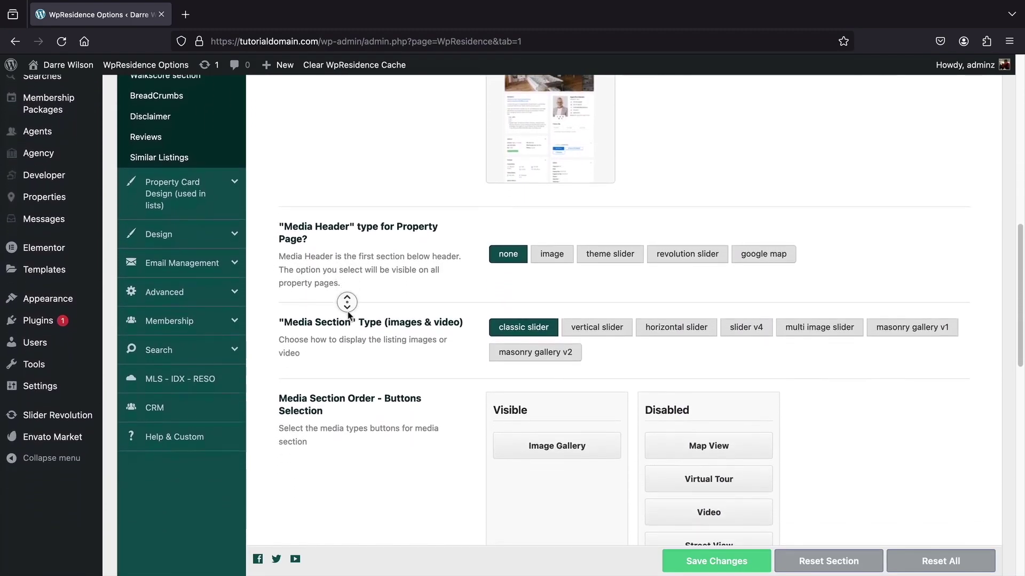
- Choose the third property card design in the Property Page Design settings
{"action": "middle_click", "coordinate": [348, 315]}
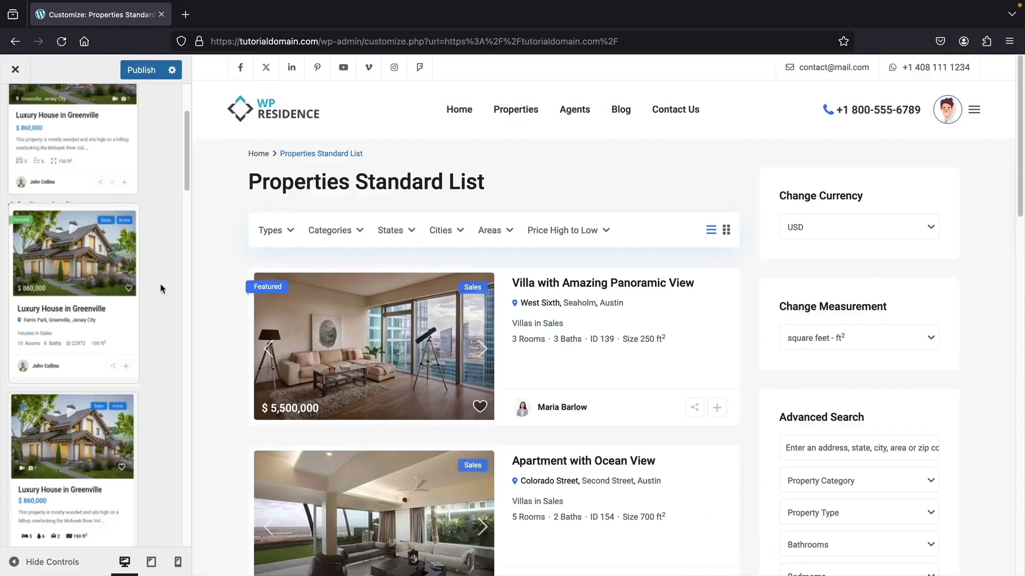
{"action": "left_click", "coordinate": [82, 434]}
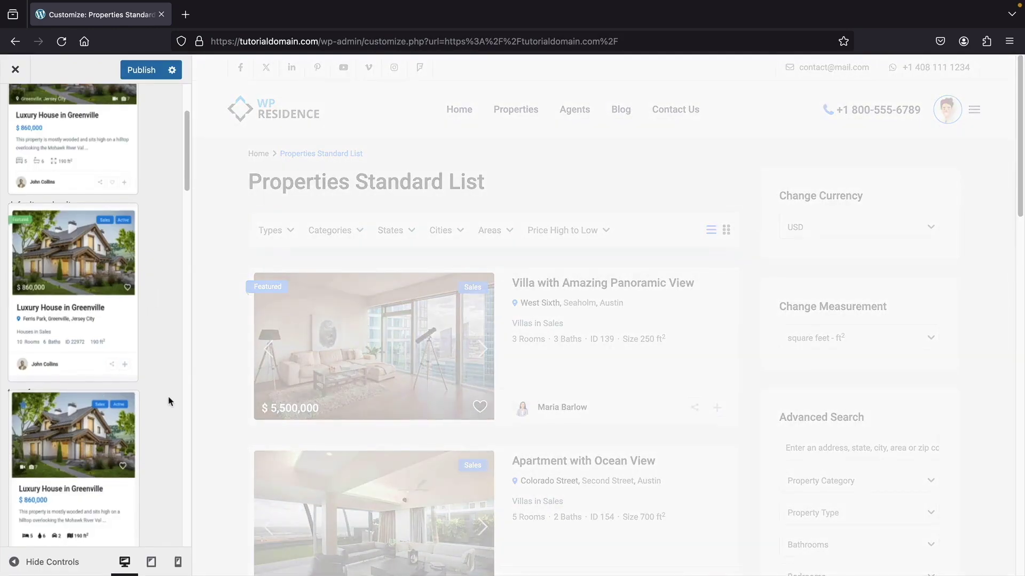
{"action": "scroll", "coordinate": [168, 396], "scroll_direction": "down", "scroll_amount": 4}
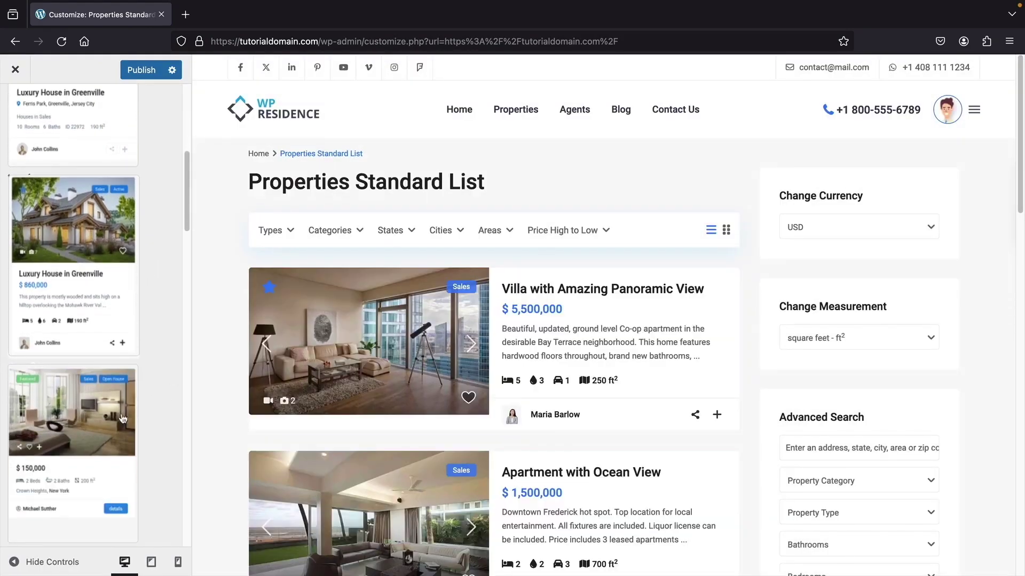
{"action": "left_click", "coordinate": [123, 419]}
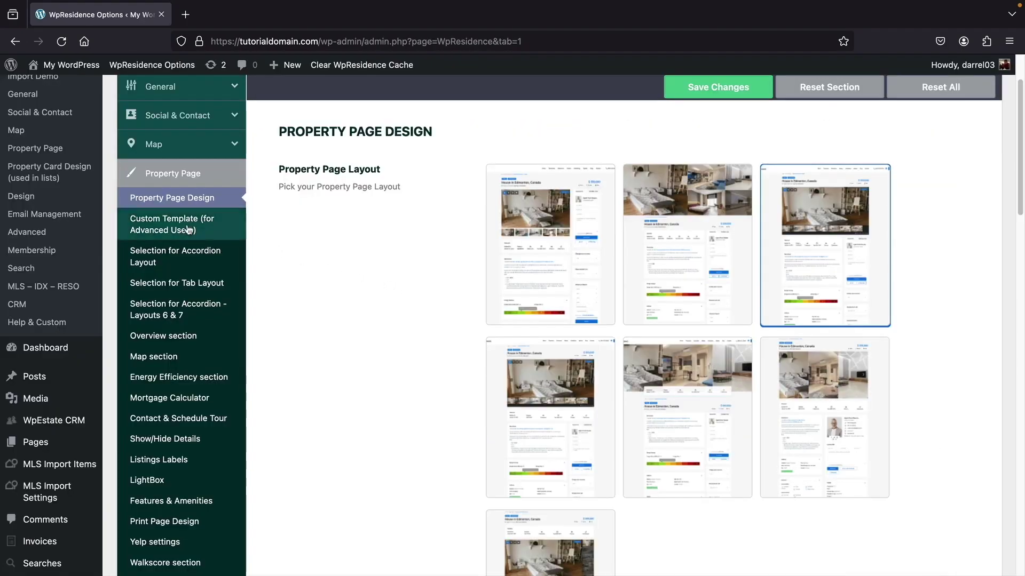
- Set the custom property page template to Property Page Template and save
{"action": "left_click", "coordinate": [181, 227]}
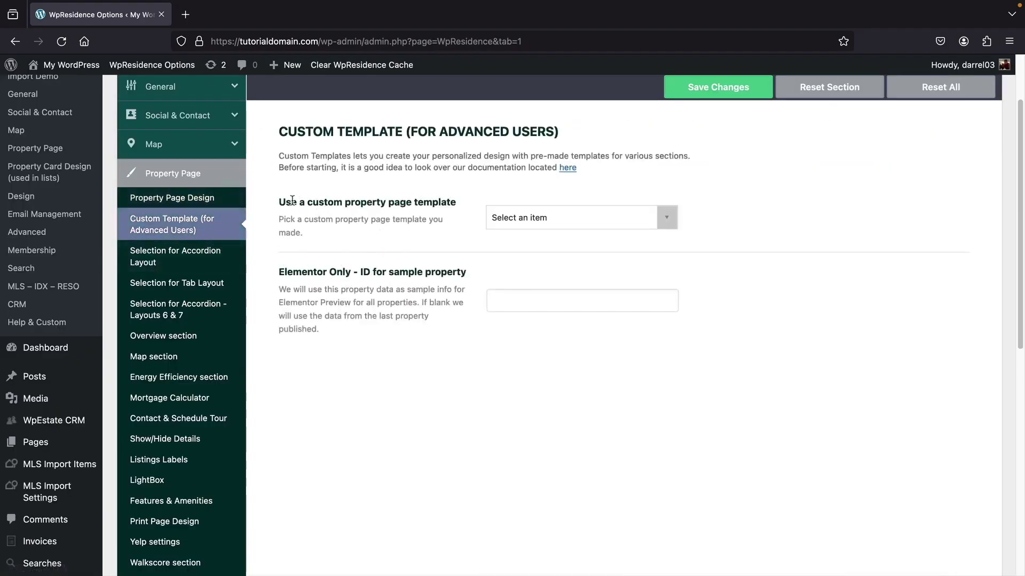
{"action": "left_click_drag", "start_coordinate": [292, 200], "coordinate": [389, 201]}
{"action": "left_click", "coordinate": [526, 227]}
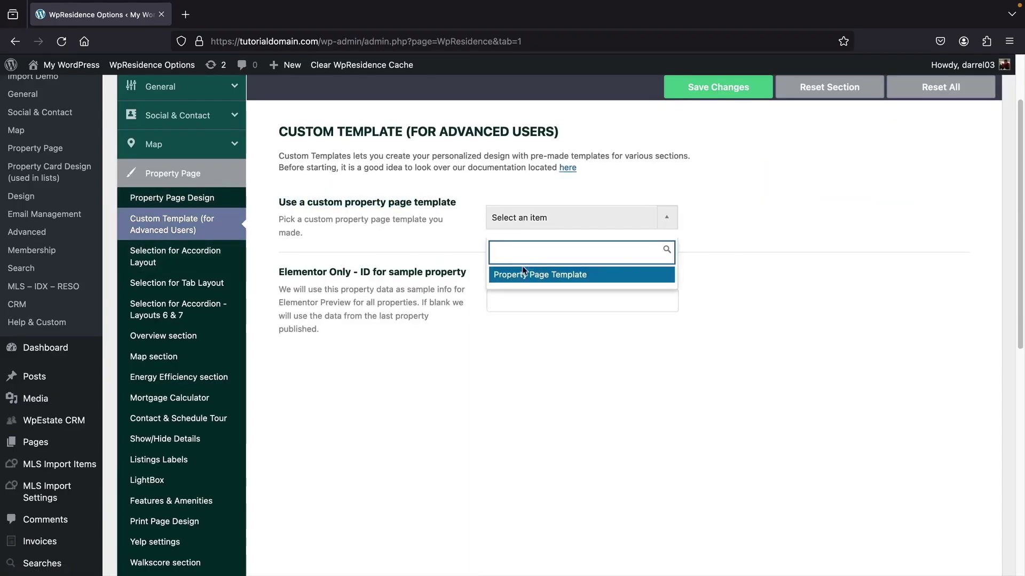
{"action": "left_click", "coordinate": [544, 281]}
{"action": "left_click", "coordinate": [719, 85]}
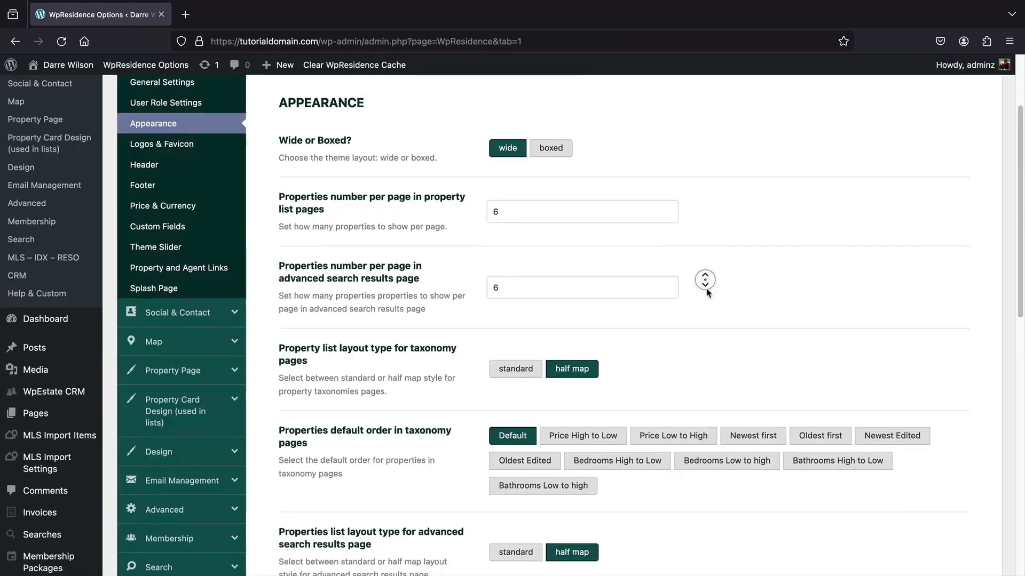
- Keep taxonomy pages and advanced search results on the half map layout
{"action": "scroll", "coordinate": [651, 288], "scroll_direction": "down", "scroll_amount": 2}
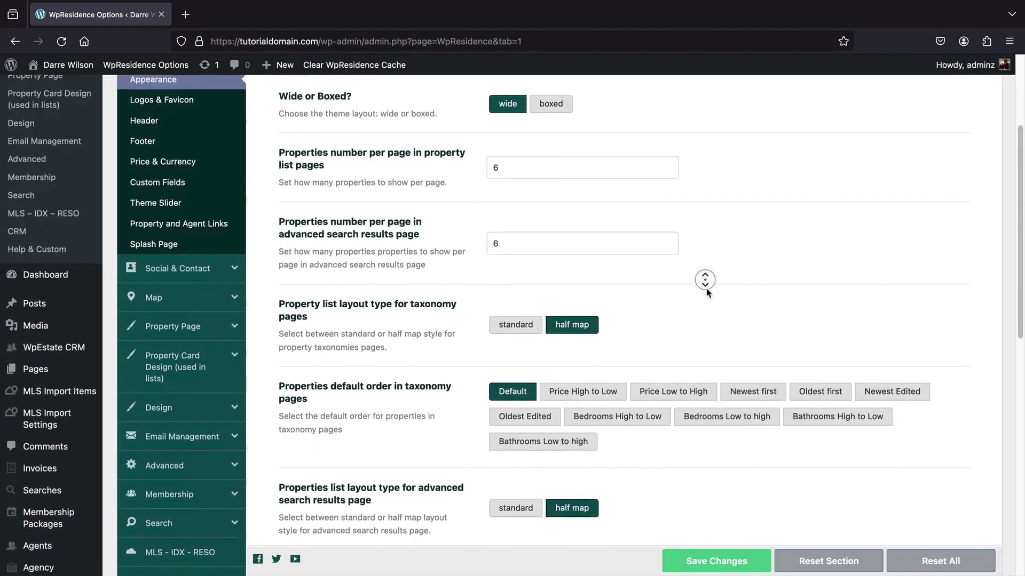
{"action": "left_click_drag", "start_coordinate": [353, 319], "coordinate": [285, 304]}
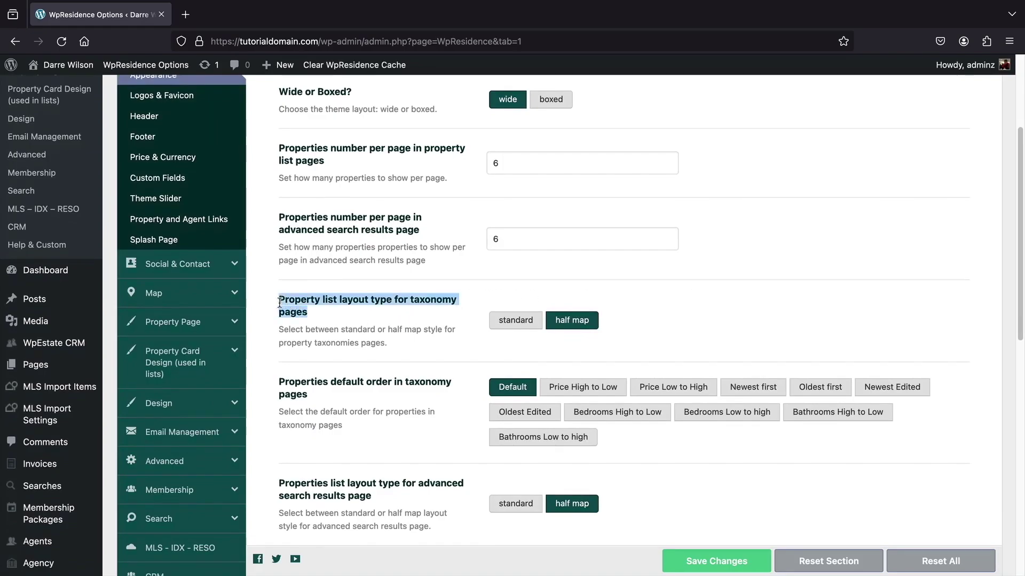
{"action": "left_click", "coordinate": [509, 325]}
{"action": "left_click", "coordinate": [549, 322]}
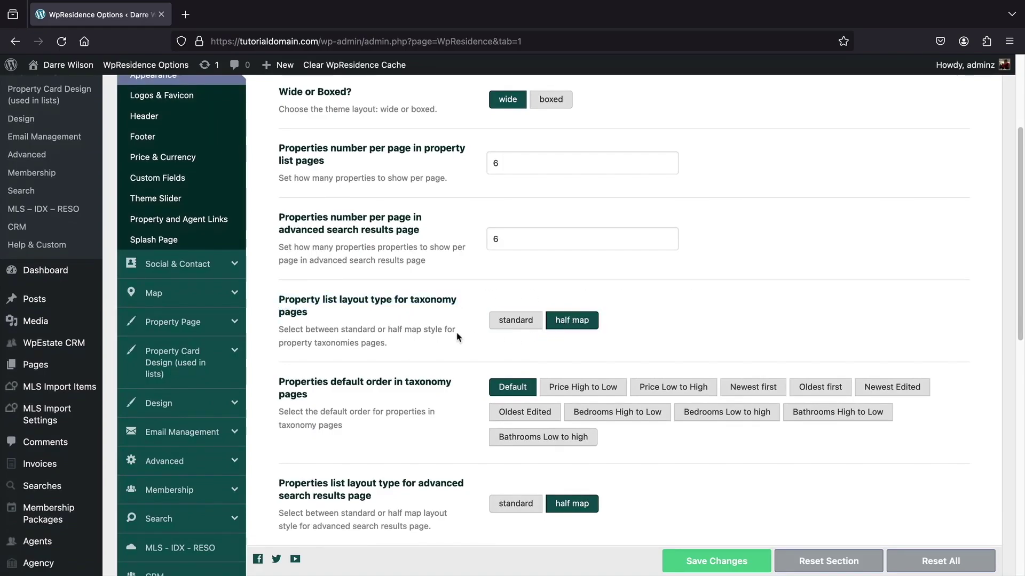
{"action": "scroll", "coordinate": [429, 333], "scroll_direction": "down", "scroll_amount": 5}
{"action": "scroll", "coordinate": [429, 335], "scroll_direction": "down", "scroll_amount": 2}
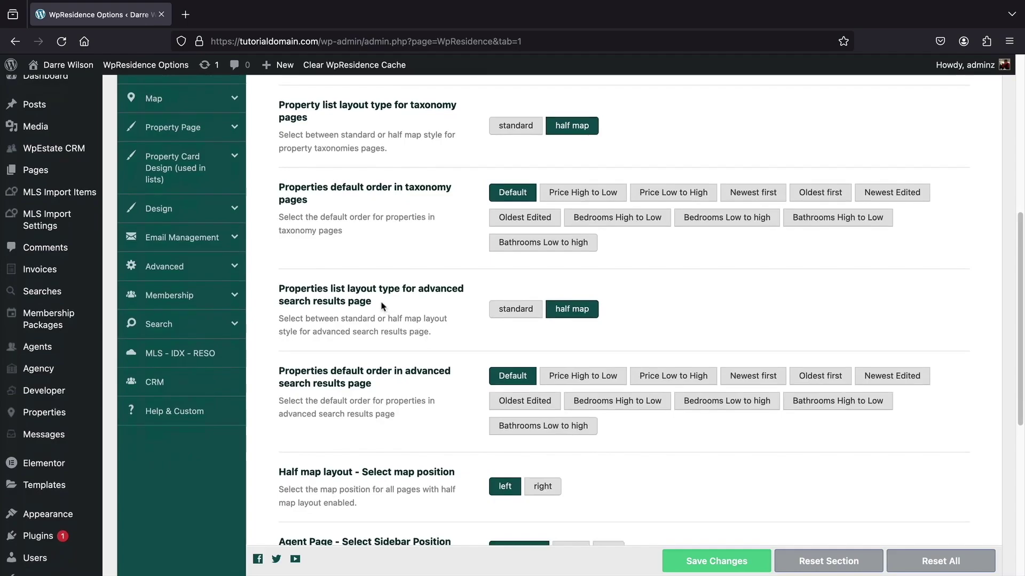
{"action": "left_click_drag", "start_coordinate": [380, 304], "coordinate": [275, 298]}
{"action": "left_click", "coordinate": [526, 315]}
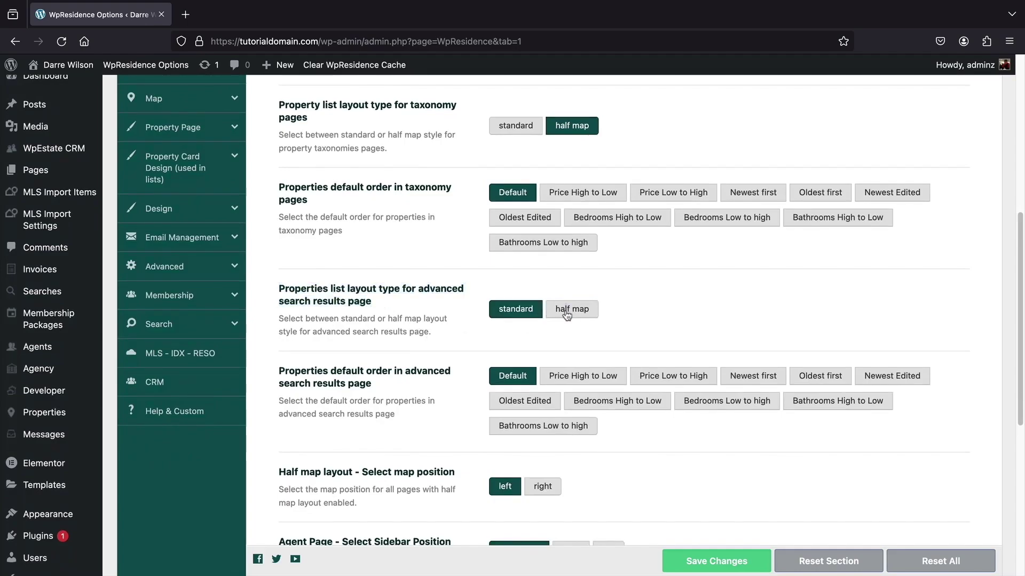
{"action": "left_click", "coordinate": [569, 308]}
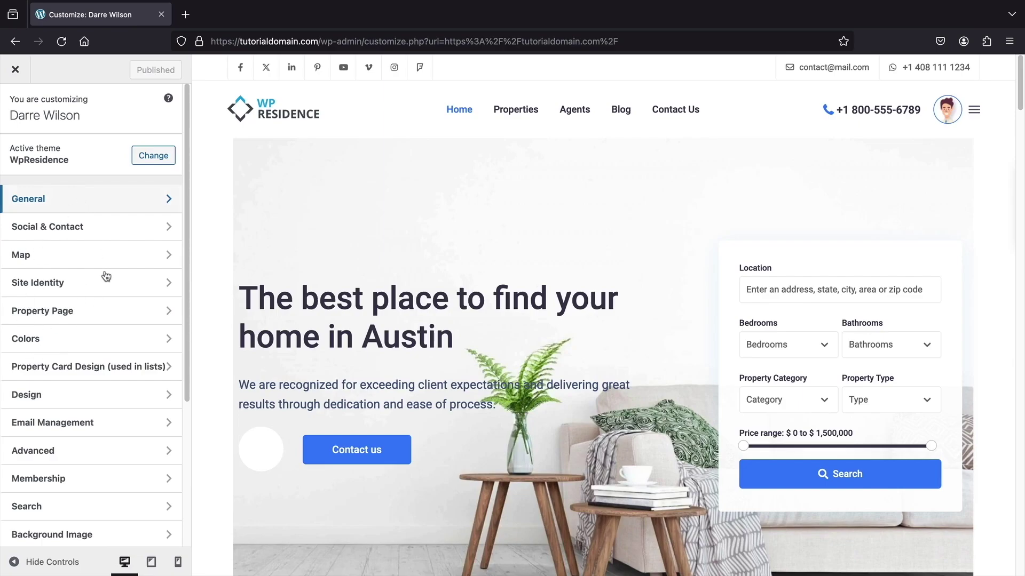
- Browse the Customizer's General settings, then return to its top-level panels
{"action": "left_click", "coordinate": [111, 207]}
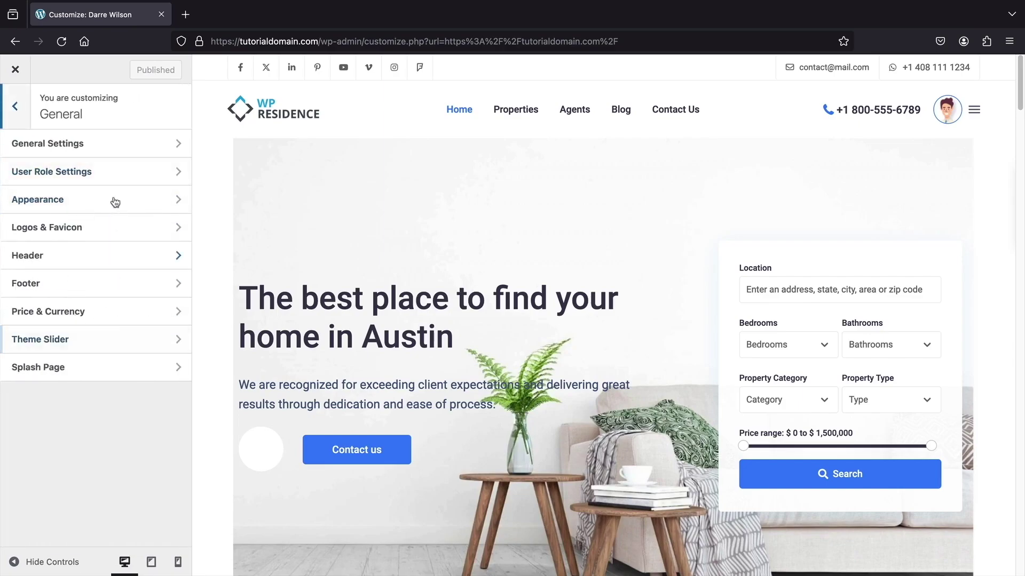
{"action": "left_click", "coordinate": [14, 106]}
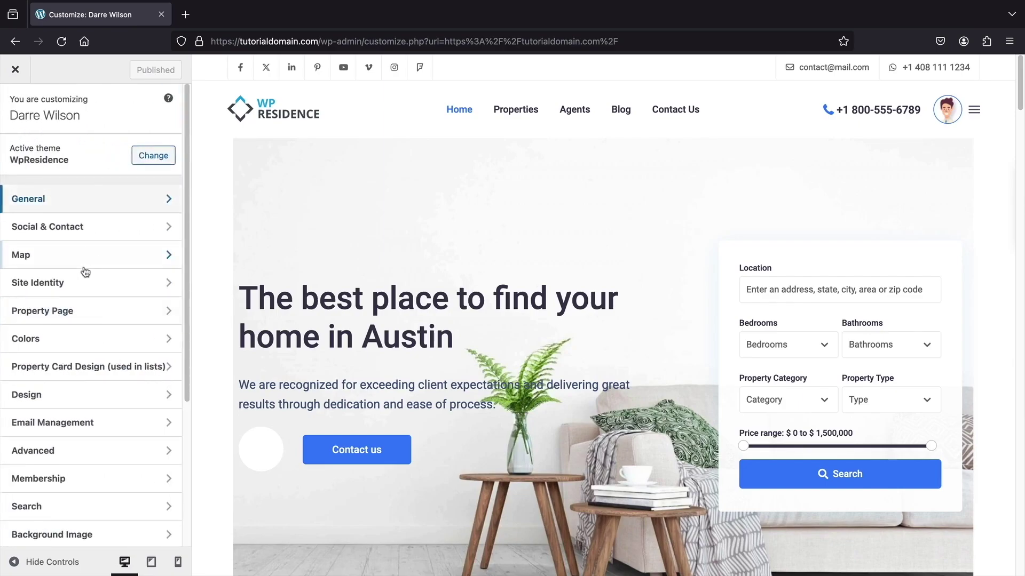
{"action": "left_click", "coordinate": [16, 70]}
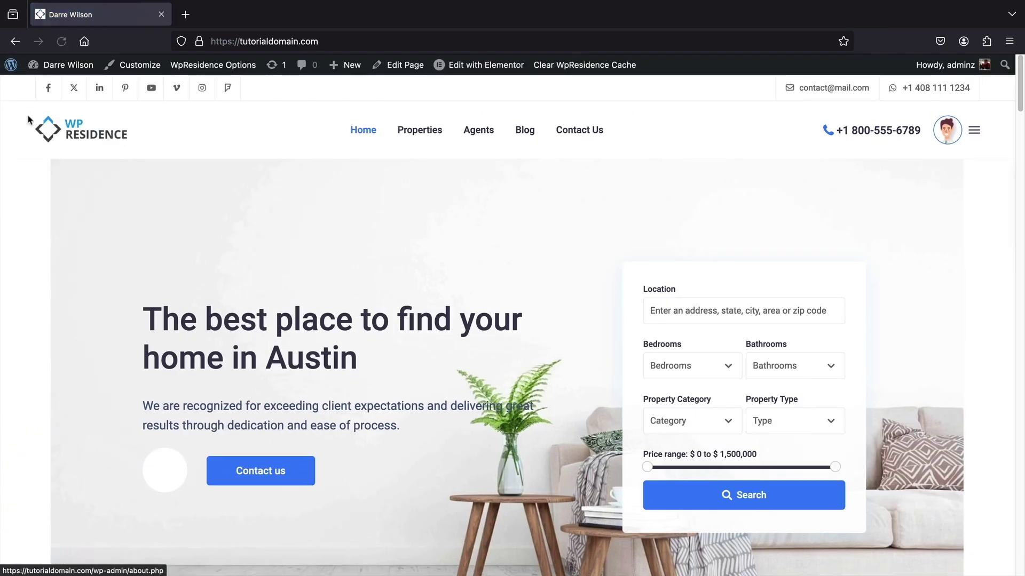
- Return to WpResidence Options and review the General > Appearance settings
{"action": "left_click", "coordinate": [229, 67]}
{"action": "middle_click", "coordinate": [535, 202]}
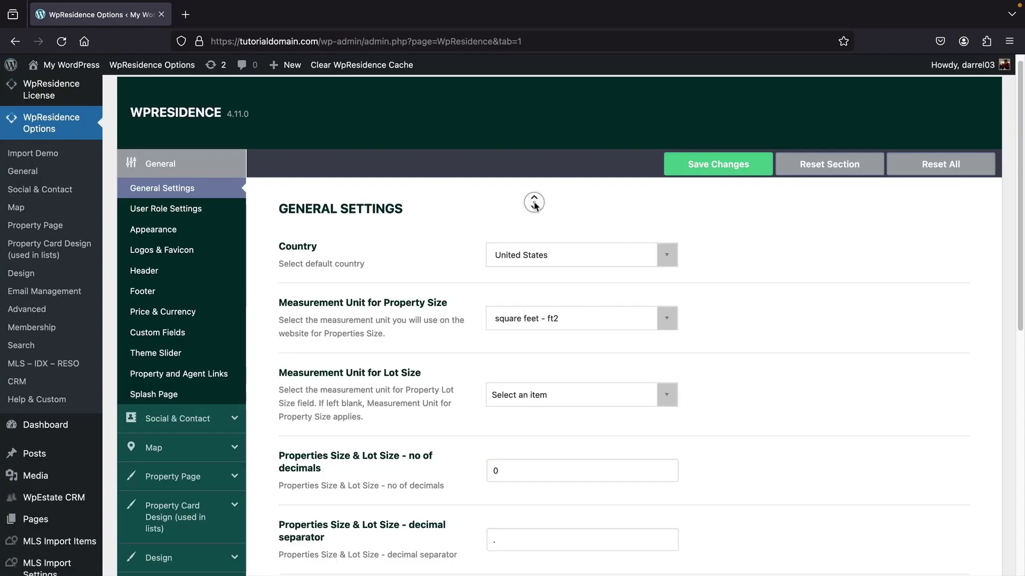
{"action": "left_click", "coordinate": [158, 228]}
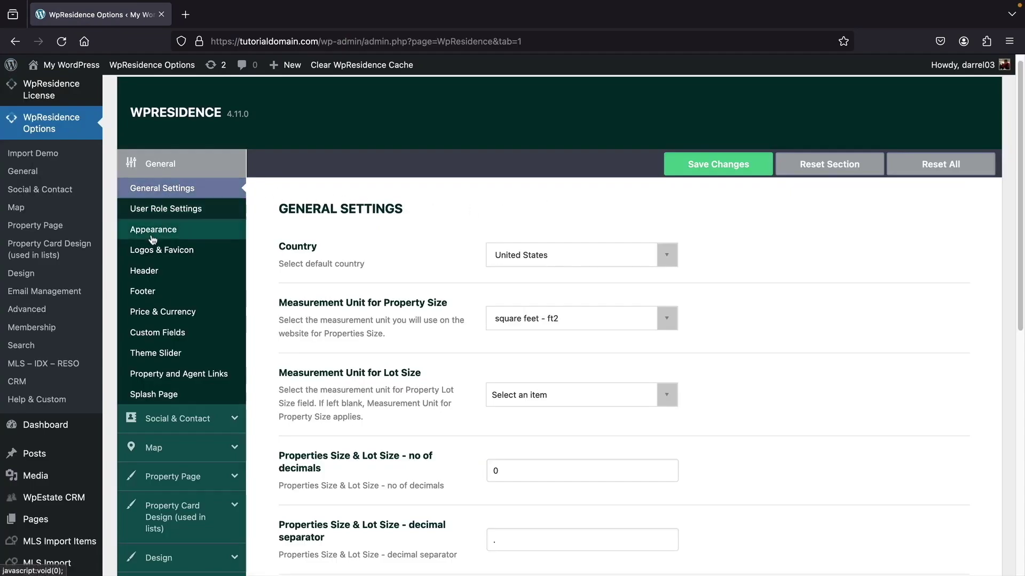
{"action": "middle_click", "coordinate": [306, 258]}
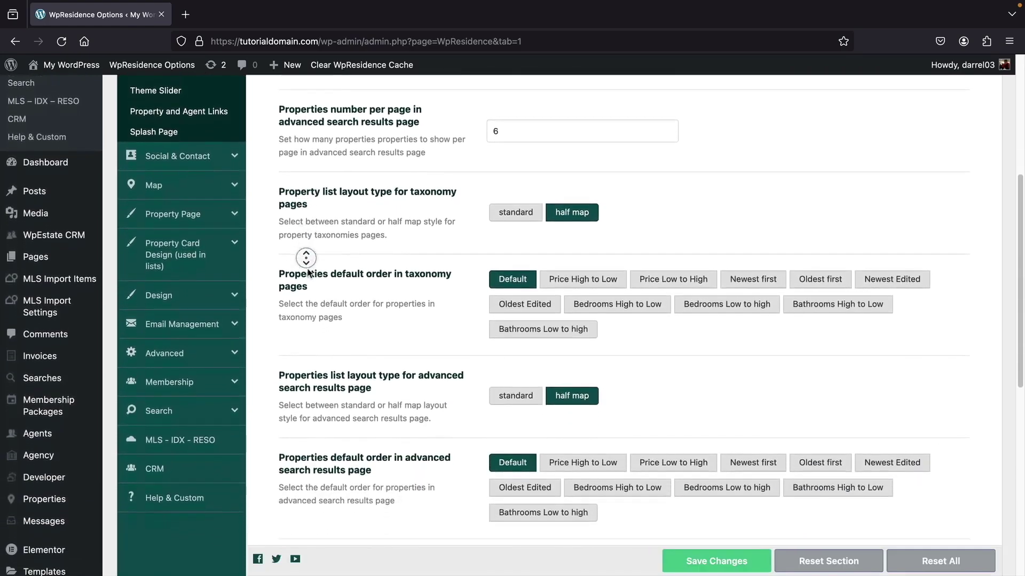
{"action": "left_click", "coordinate": [313, 278]}
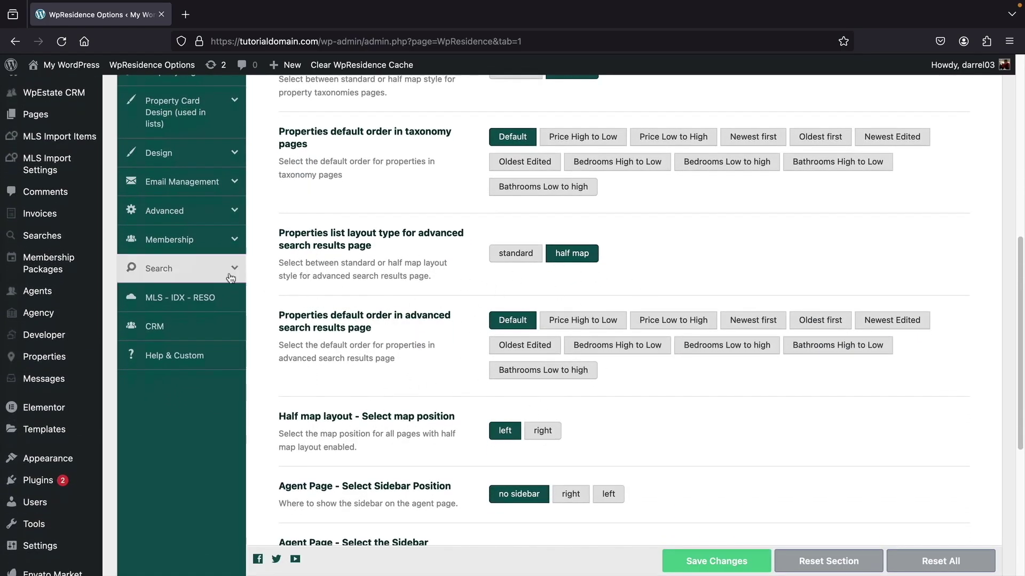
- Review the WpResidence Search settings
{"action": "left_click", "coordinate": [175, 275]}
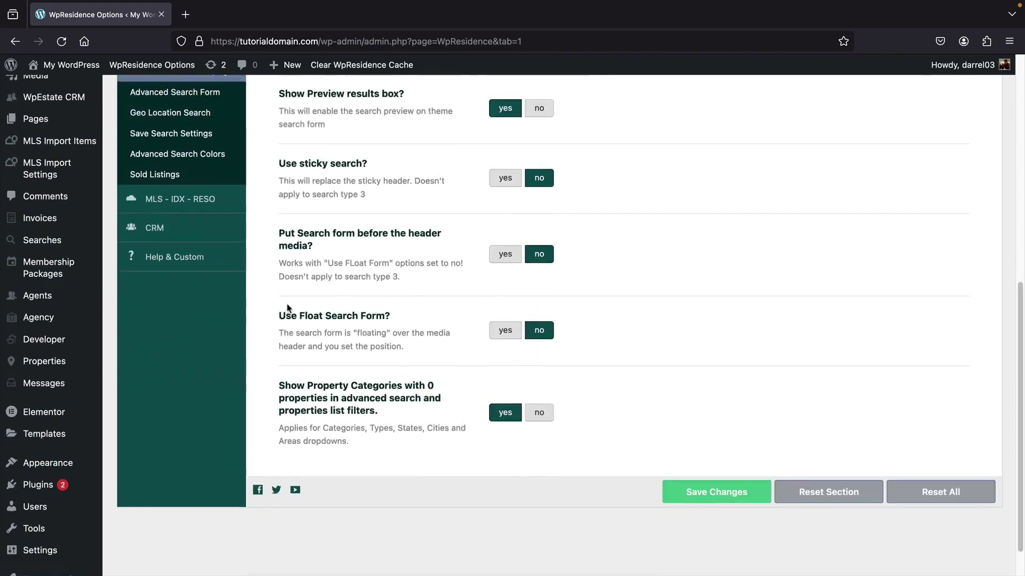
{"action": "scroll", "coordinate": [254, 291], "scroll_direction": "up", "scroll_amount": 2}
{"action": "scroll", "coordinate": [254, 292], "scroll_direction": "up", "scroll_amount": 4}
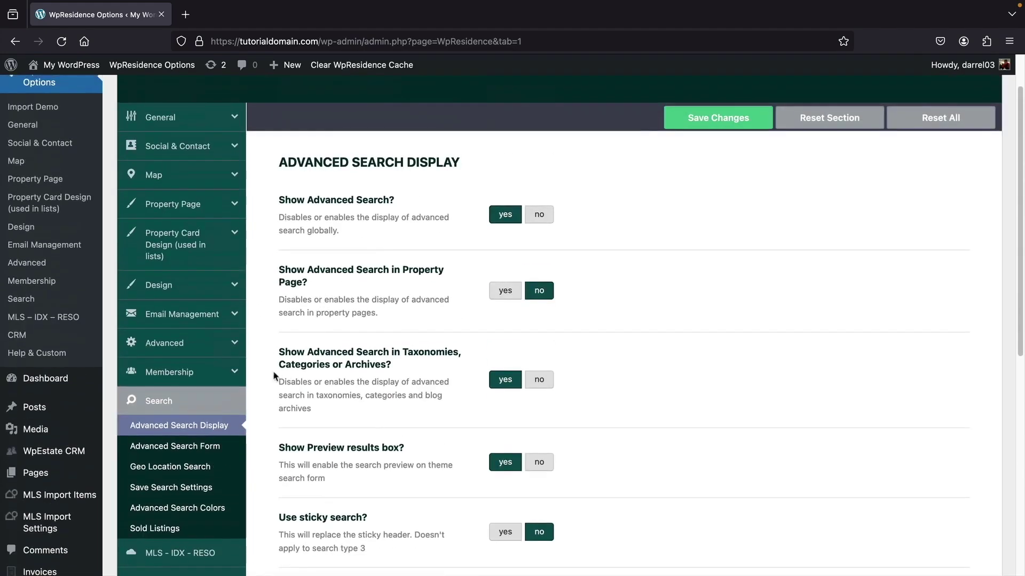
{"action": "scroll", "coordinate": [233, 425], "scroll_direction": "down", "scroll_amount": 1}
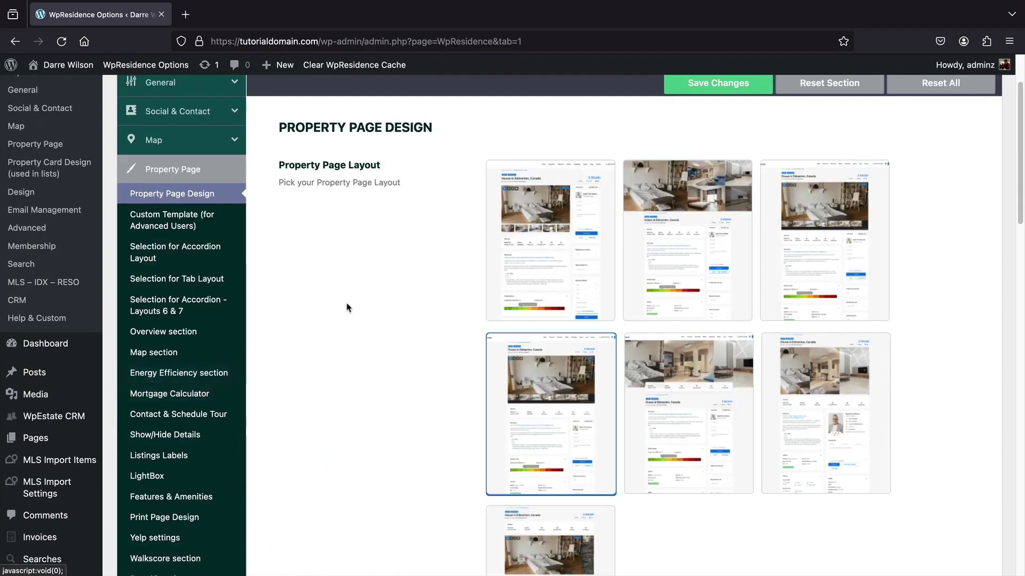
{"action": "middle_click", "coordinate": [347, 303]}
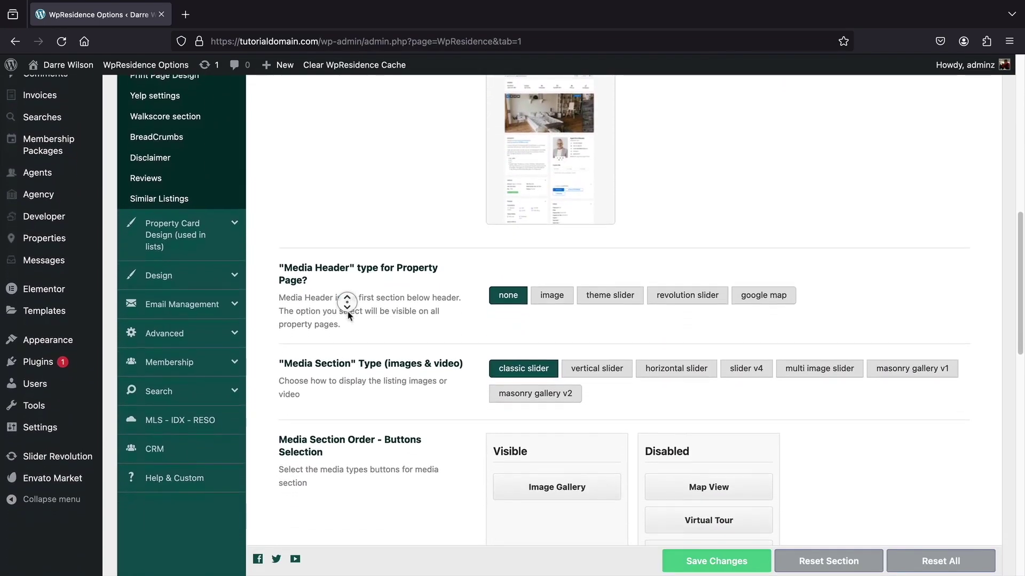
{"action": "left_click", "coordinate": [349, 316]}
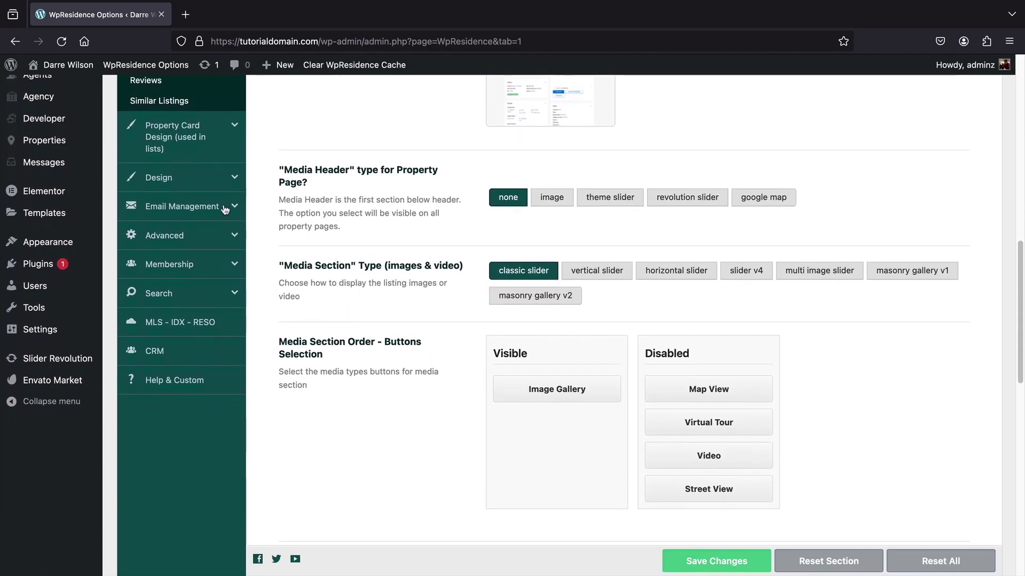
- Open Property Card Design > Property Card General Settings to view the unit card types
{"action": "left_click", "coordinate": [176, 137]}
{"action": "scroll", "coordinate": [377, 277], "scroll_direction": "up", "scroll_amount": 10}
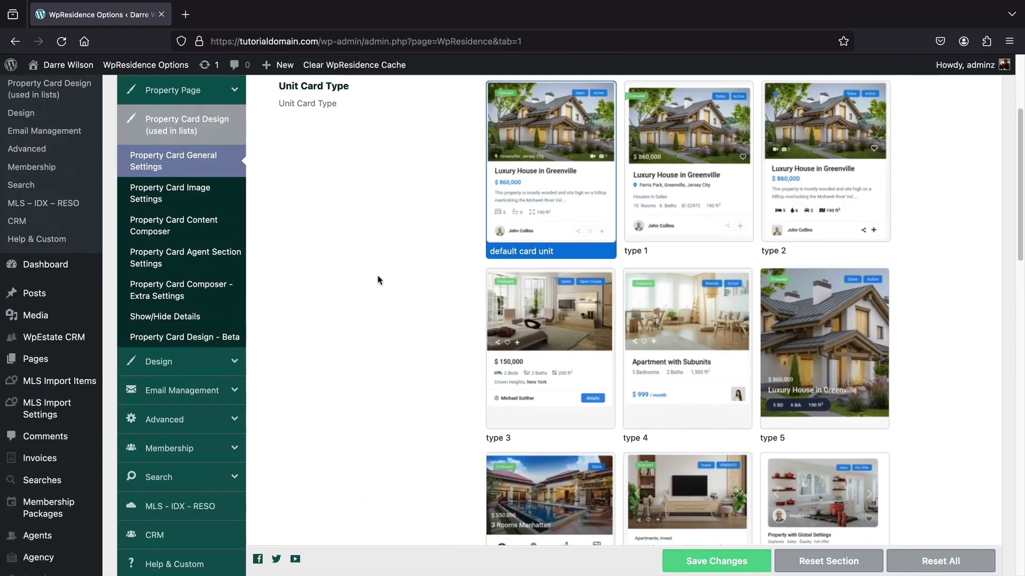
{"action": "scroll", "coordinate": [378, 280], "scroll_direction": "up", "scroll_amount": 3}
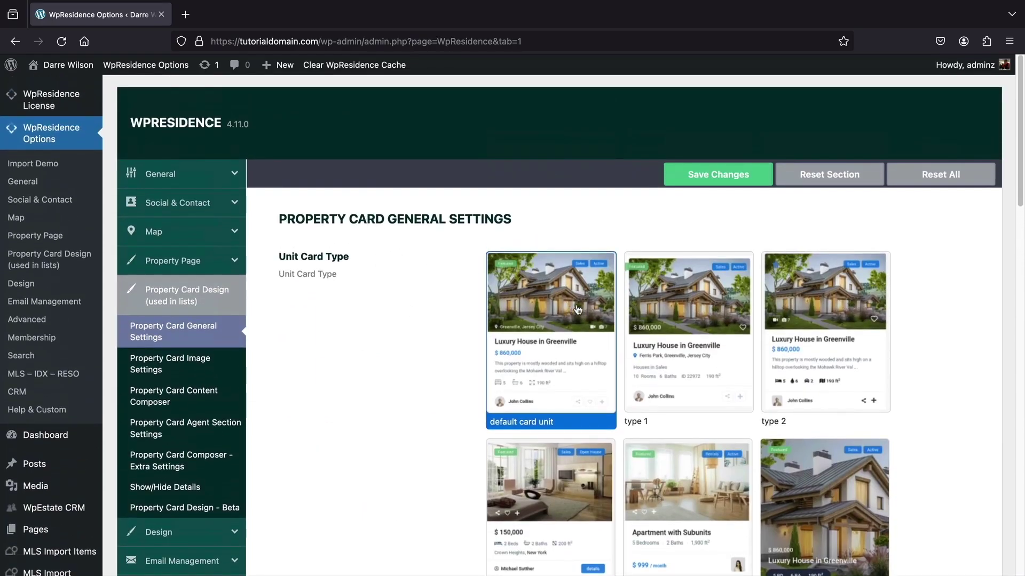
{"action": "scroll", "coordinate": [791, 322], "scroll_direction": "down", "scroll_amount": 1}
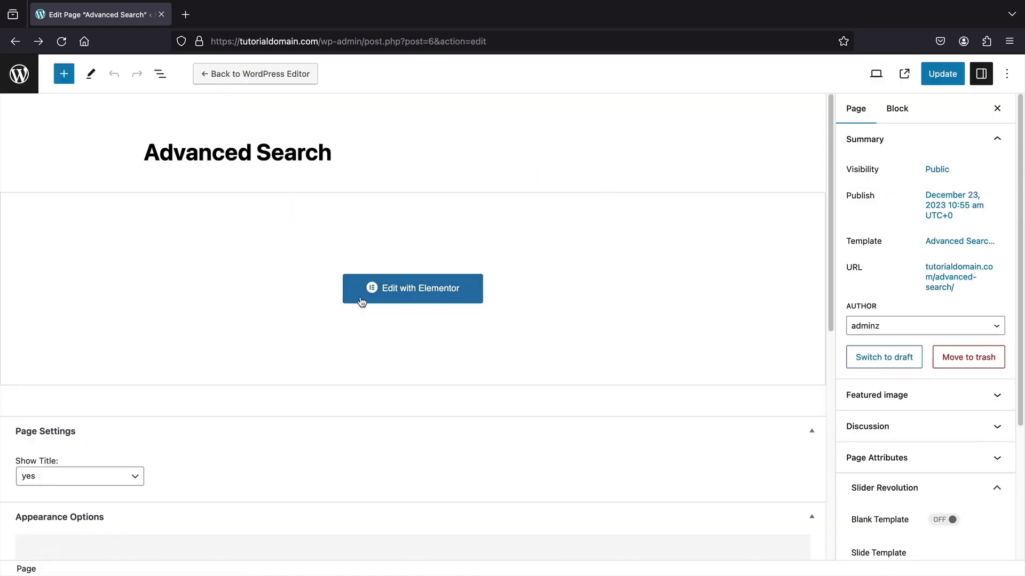
- Open Advanced Search in Elementor, go back, and keep taxonomy pages on half map layout
{"action": "left_click", "coordinate": [417, 293]}
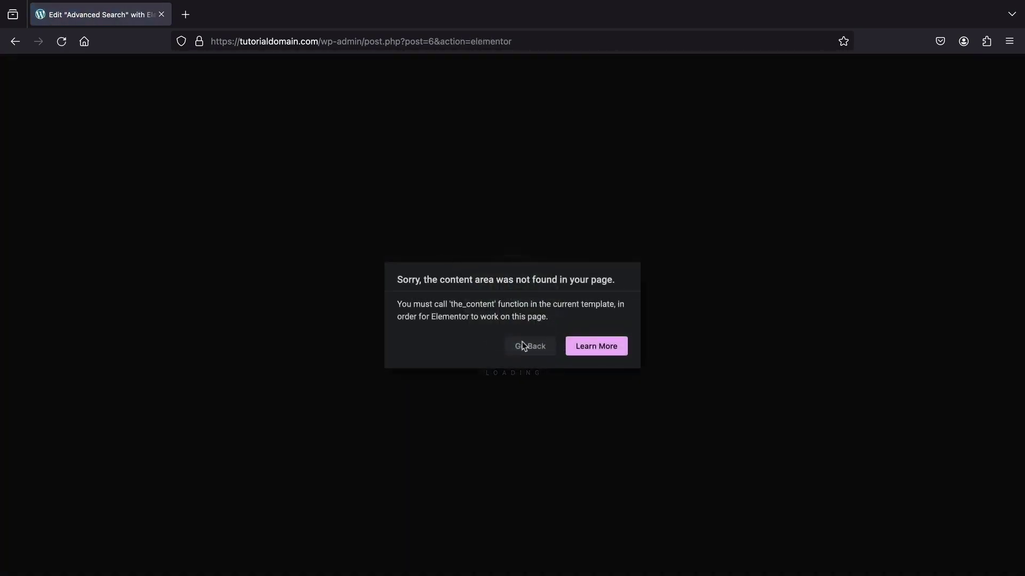
{"action": "left_click", "coordinate": [525, 348]}
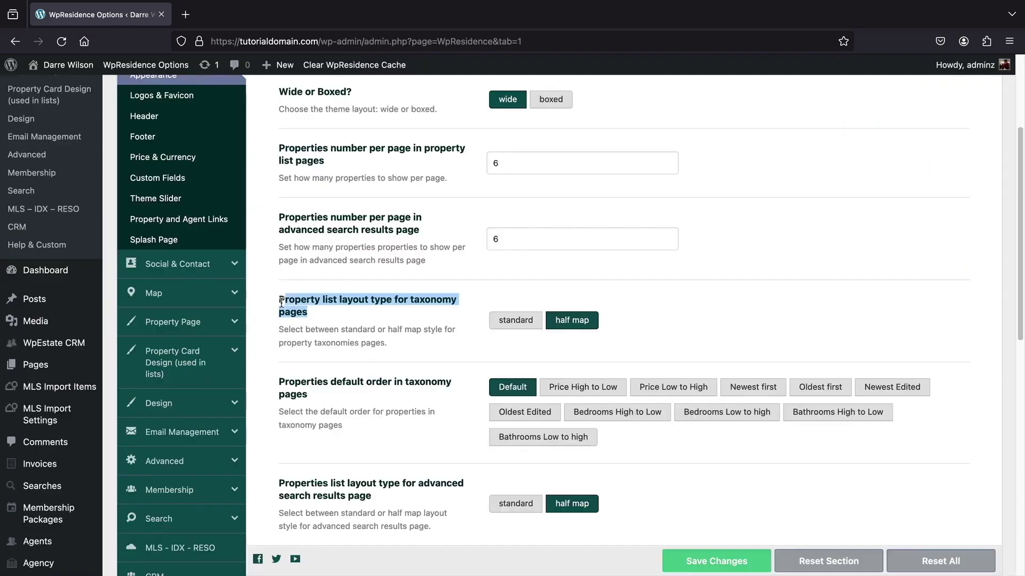
{"action": "left_click", "coordinate": [538, 326]}
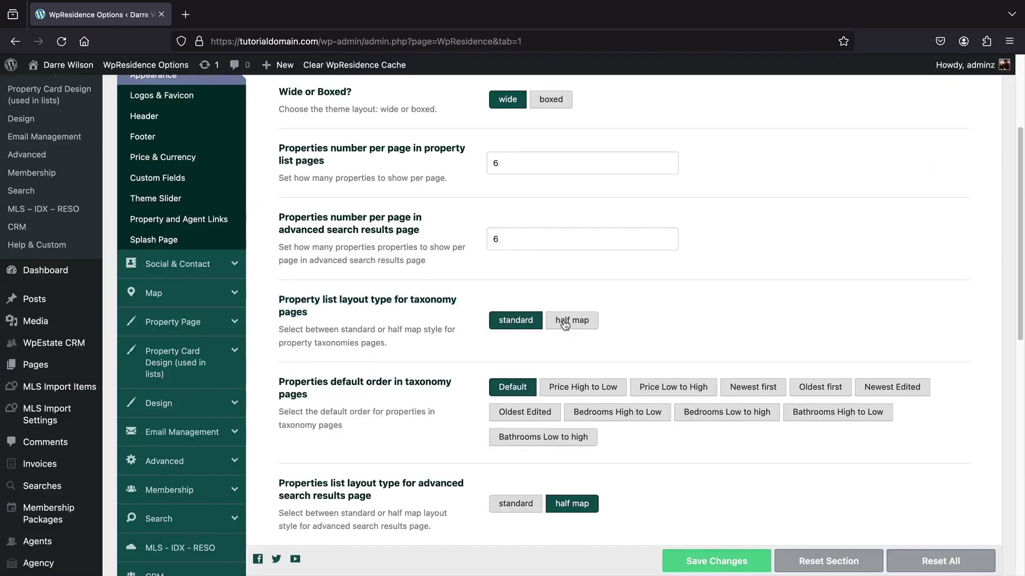
{"action": "left_click", "coordinate": [557, 324]}
- Keep advanced search results on the half map layout
{"action": "scroll", "coordinate": [428, 335], "scroll_direction": "down", "scroll_amount": 2}
{"action": "scroll", "coordinate": [429, 335], "scroll_direction": "down", "scroll_amount": 2}
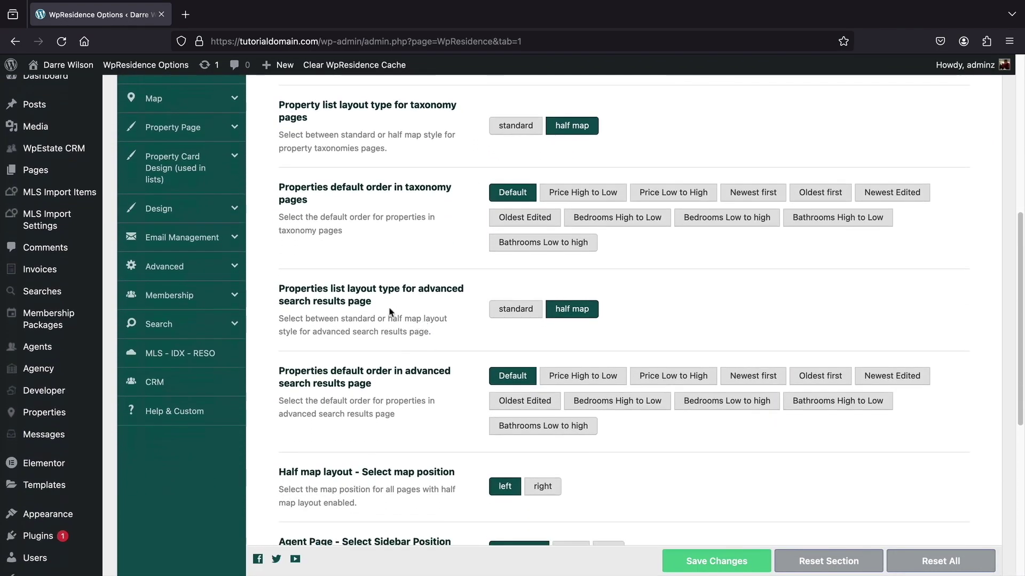
{"action": "left_click_drag", "start_coordinate": [374, 303], "coordinate": [295, 293]}
{"action": "left_click", "coordinate": [527, 315]}
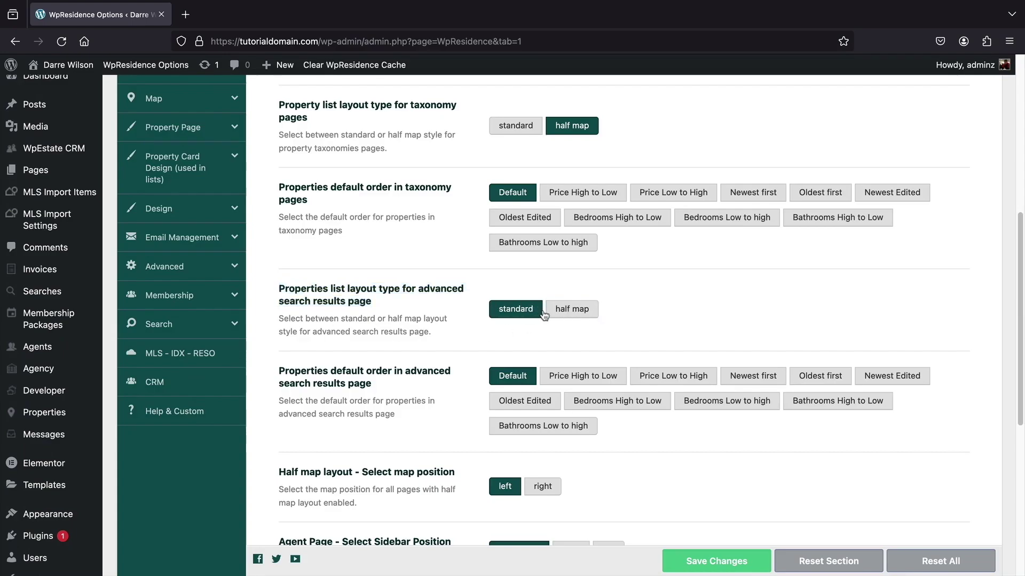
{"action": "left_click", "coordinate": [566, 311]}
- Set the half map layout position to right
{"action": "scroll", "coordinate": [418, 390], "scroll_direction": "down", "scroll_amount": 3}
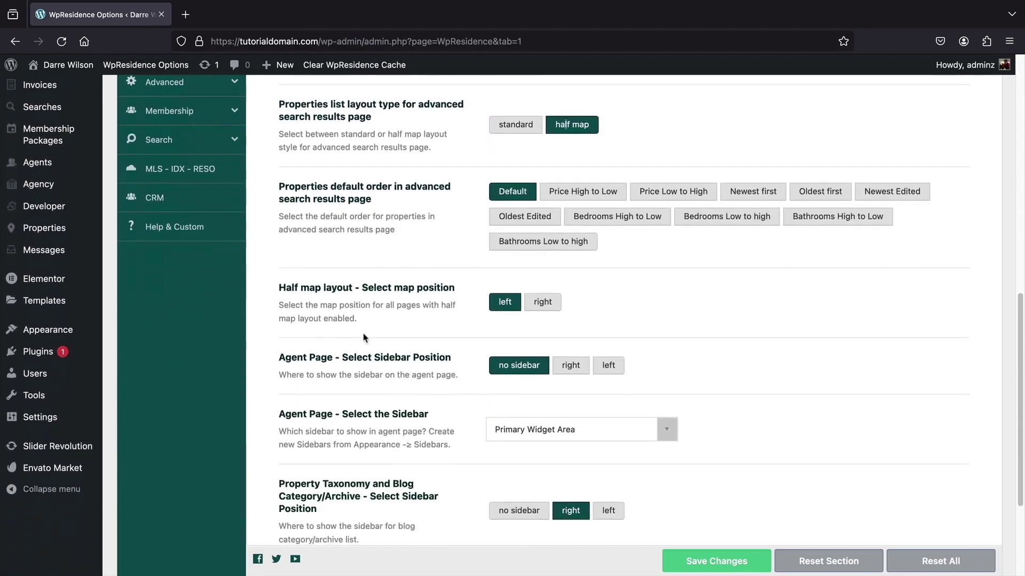
{"action": "triple_click", "coordinate": [411, 289]}
{"action": "left_click", "coordinate": [542, 302]}
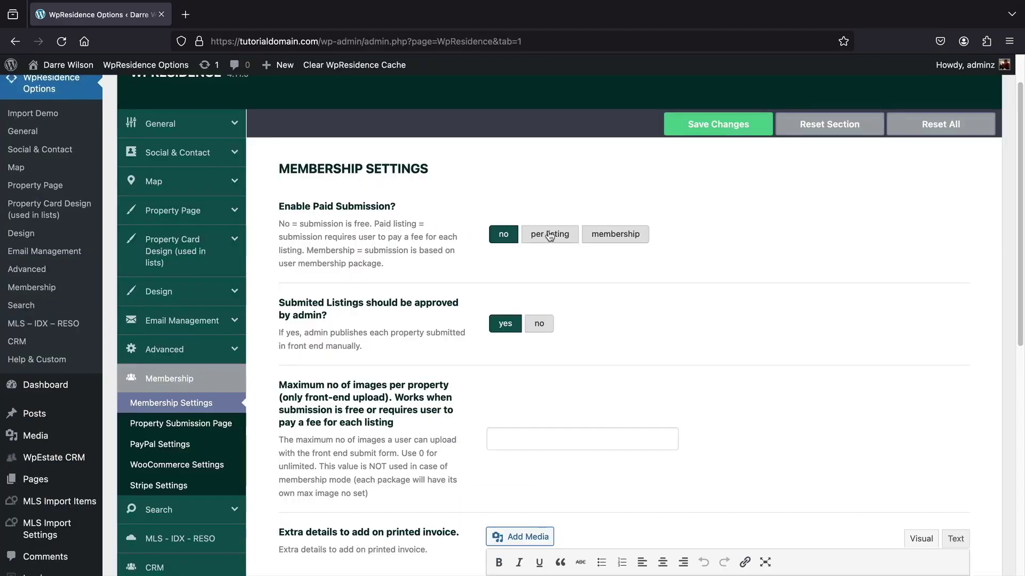
- Toggle paid submission between membership and per listing, leaving it on per listing
{"action": "left_click", "coordinate": [550, 235]}
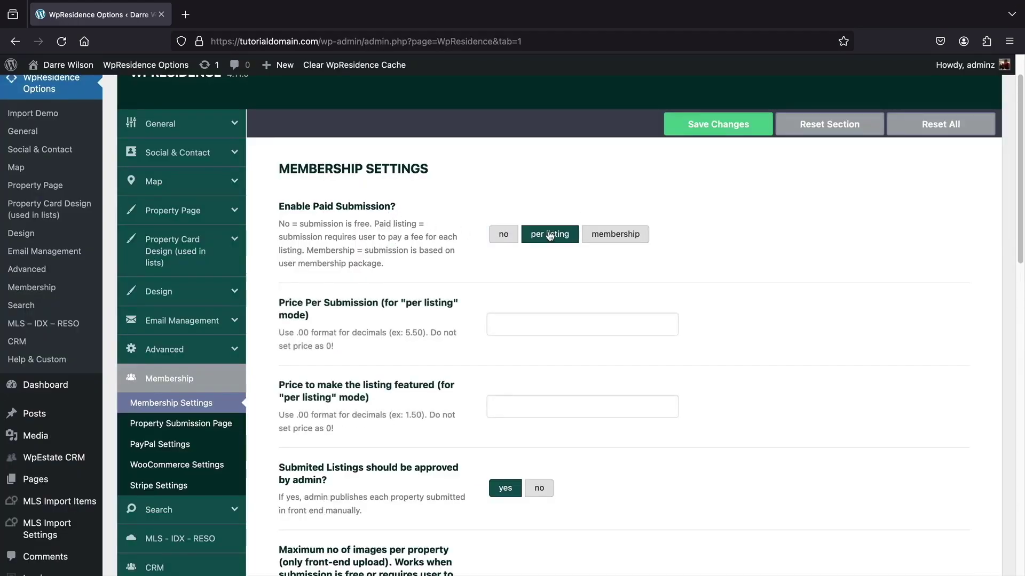
{"action": "left_click", "coordinate": [625, 241]}
{"action": "left_click", "coordinate": [533, 243]}
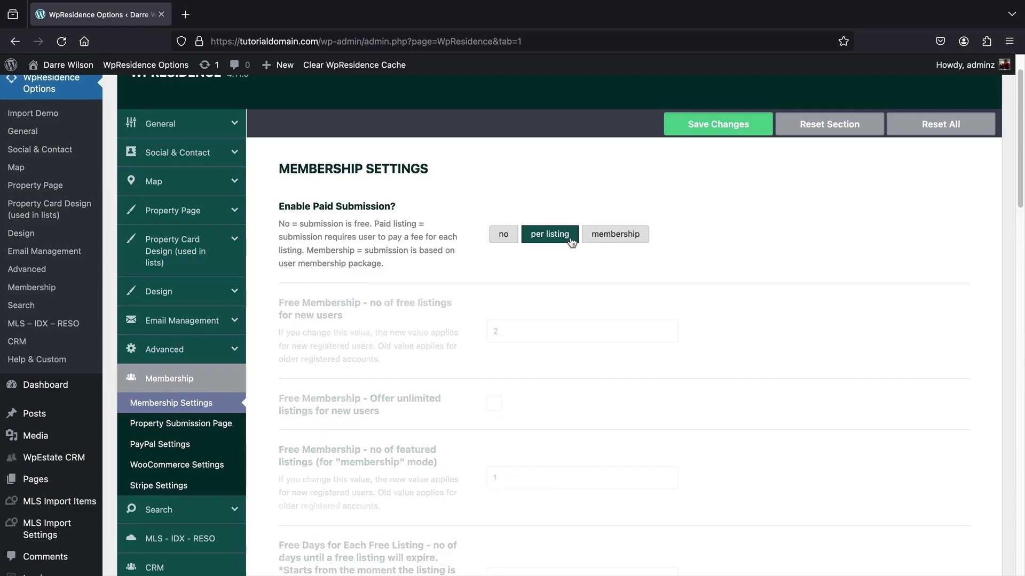
- Review the Property Submission, PayPal, WooCommerce, Stripe and MLS - IDX - RESO settings
{"action": "left_click", "coordinate": [177, 424]}
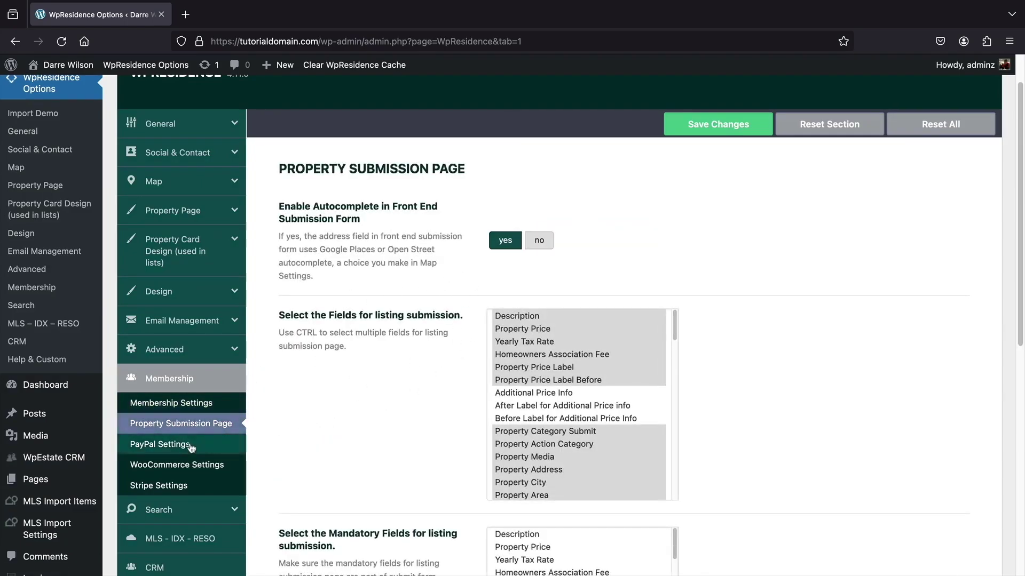
{"action": "left_click", "coordinate": [189, 445]}
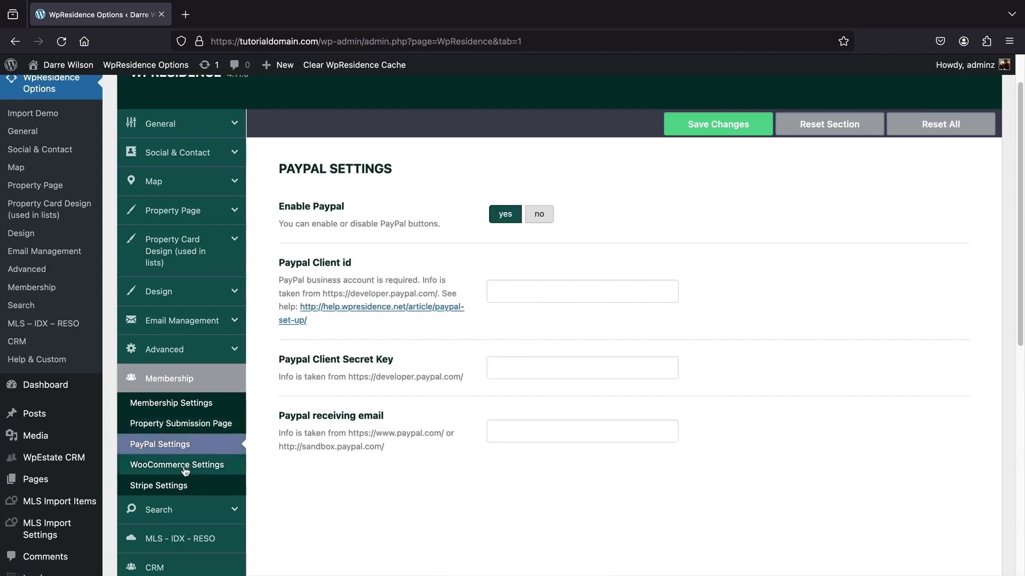
{"action": "left_click", "coordinate": [184, 467]}
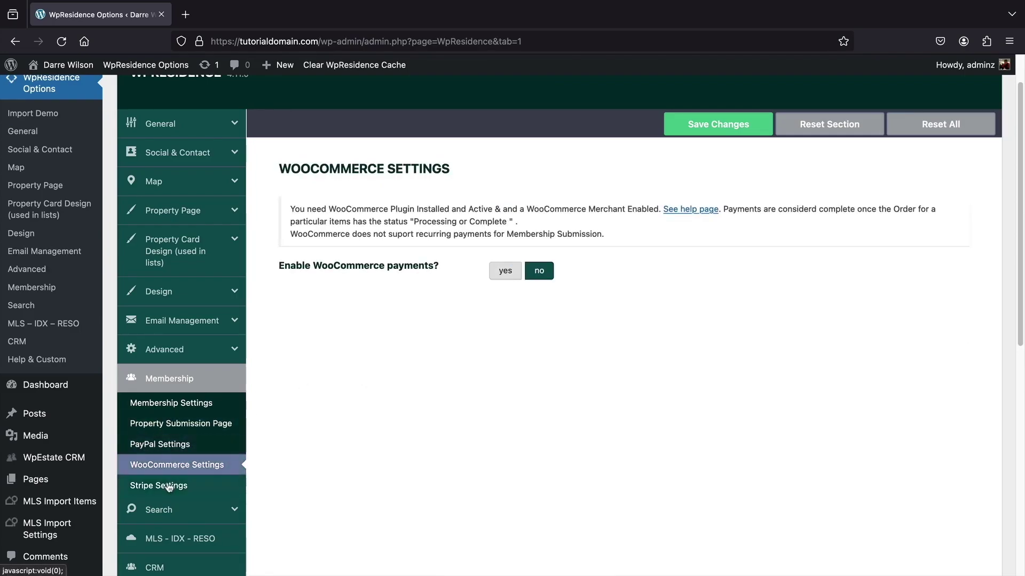
{"action": "left_click", "coordinate": [166, 487]}
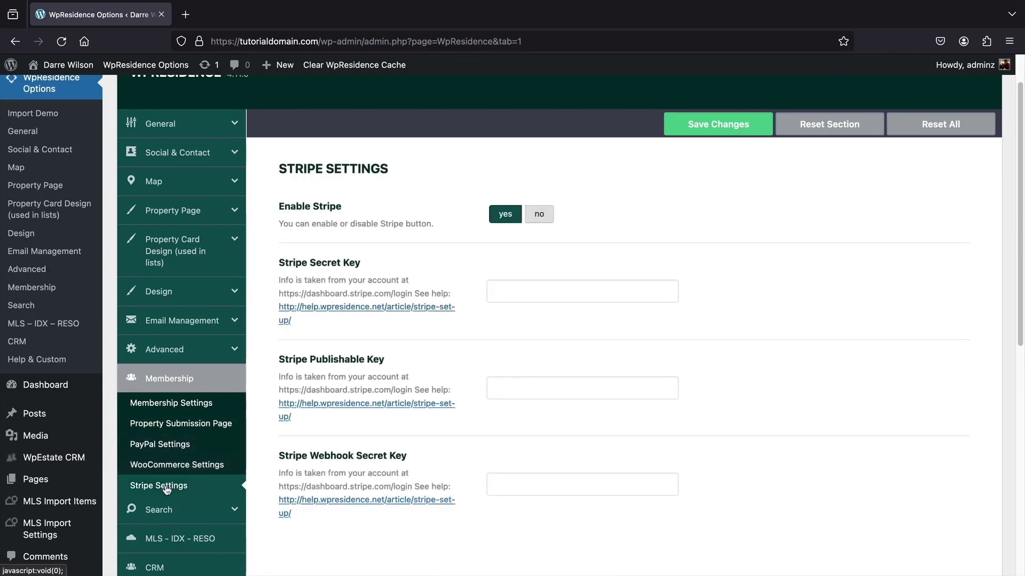
{"action": "left_click", "coordinate": [178, 462]}
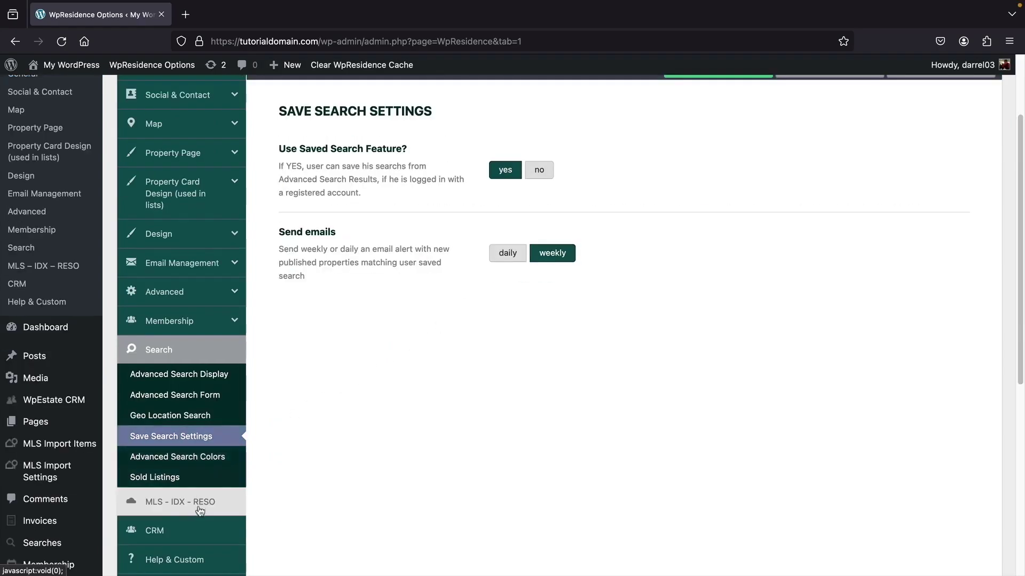
{"action": "left_click", "coordinate": [200, 510]}
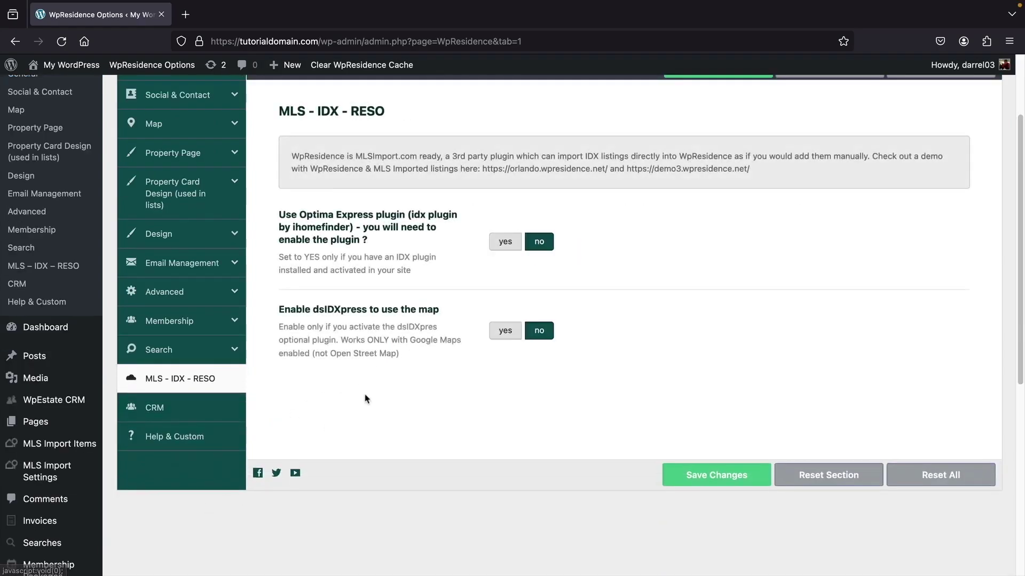
{"action": "scroll", "coordinate": [453, 297], "scroll_direction": "up", "scroll_amount": 1}
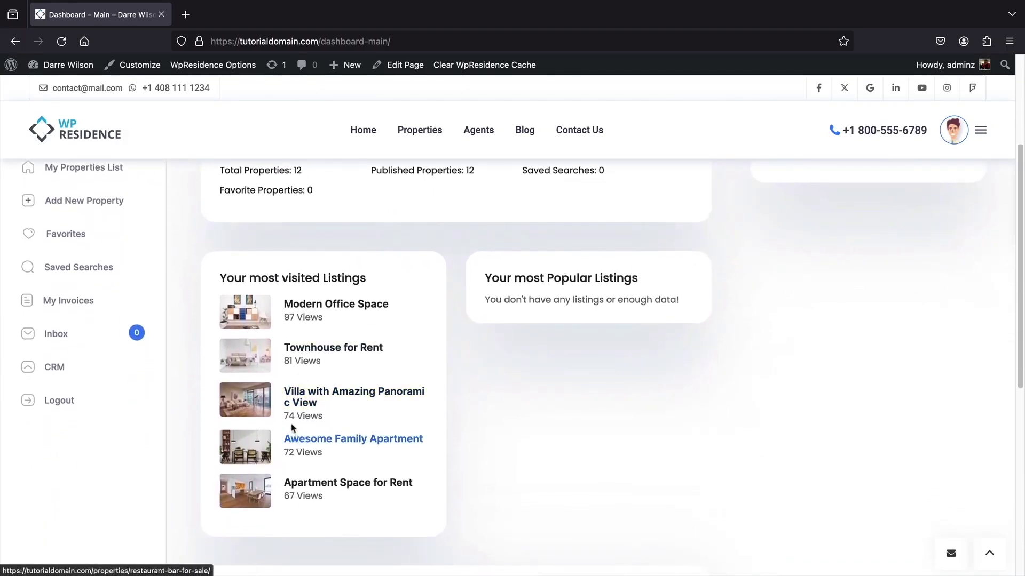
- Open Views Stats for Awesome Family Apartment and scroll its 72-view chart by date
{"action": "scroll", "coordinate": [223, 385], "scroll_direction": "up", "scroll_amount": 1}
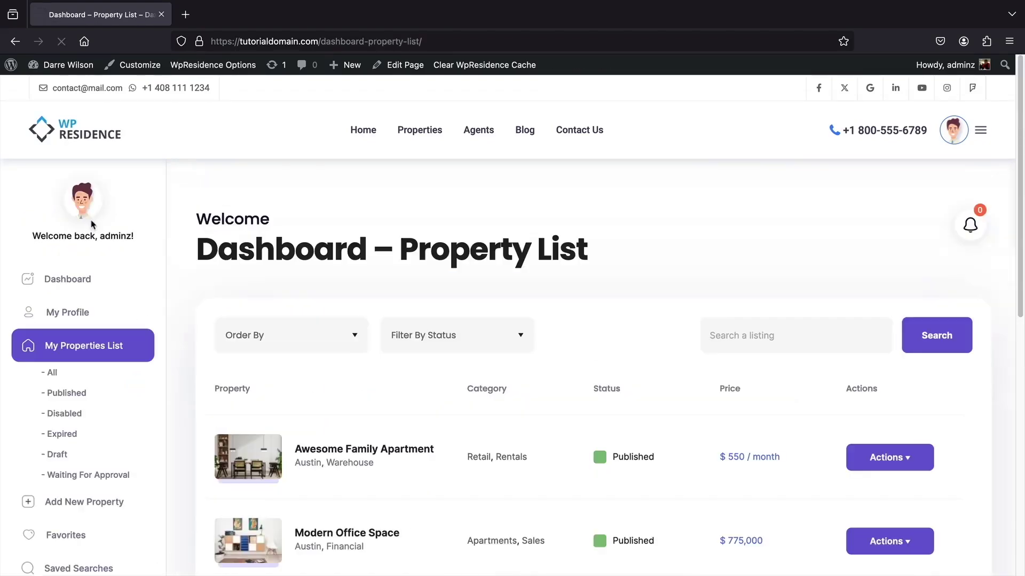
{"action": "scroll", "coordinate": [837, 291], "scroll_direction": "down", "scroll_amount": 2}
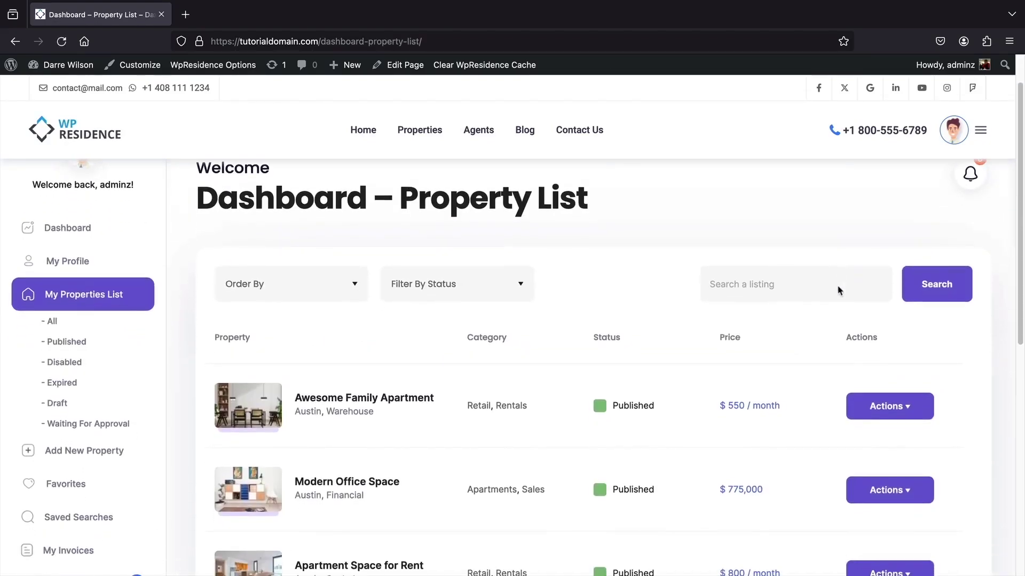
{"action": "scroll", "coordinate": [837, 291], "scroll_direction": "down", "scroll_amount": 1}
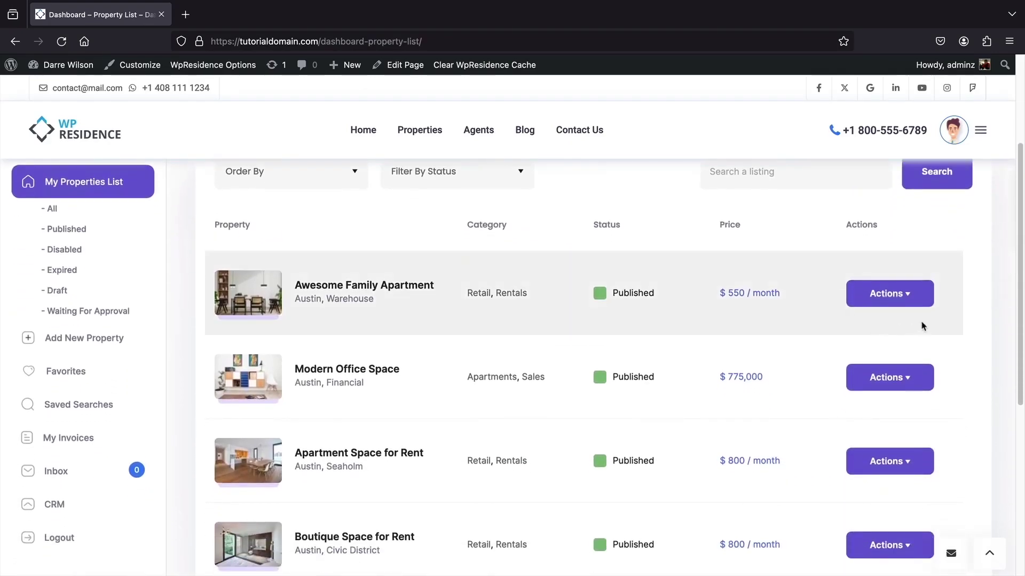
{"action": "left_click", "coordinate": [910, 297]}
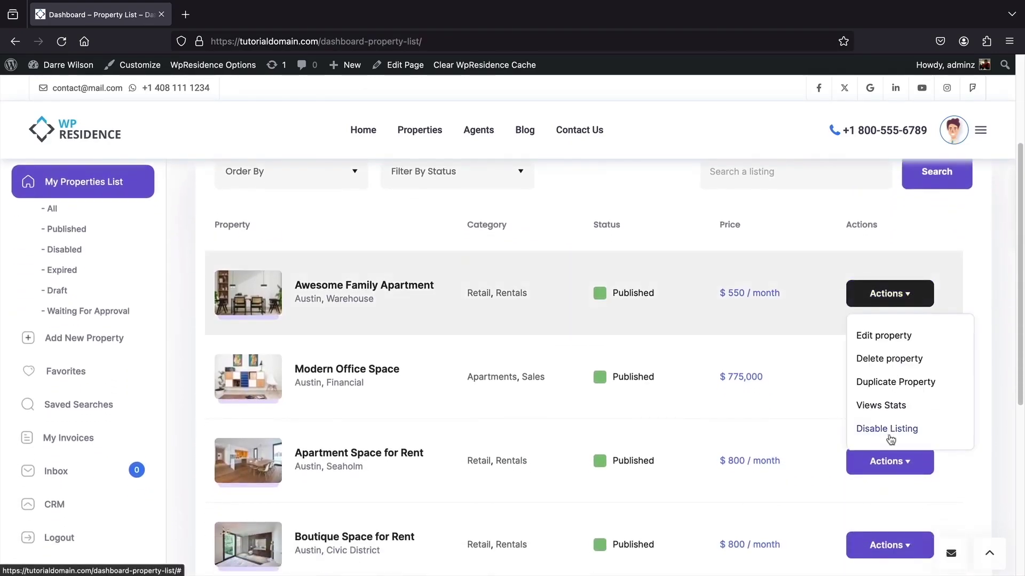
{"action": "left_click", "coordinate": [886, 405]}
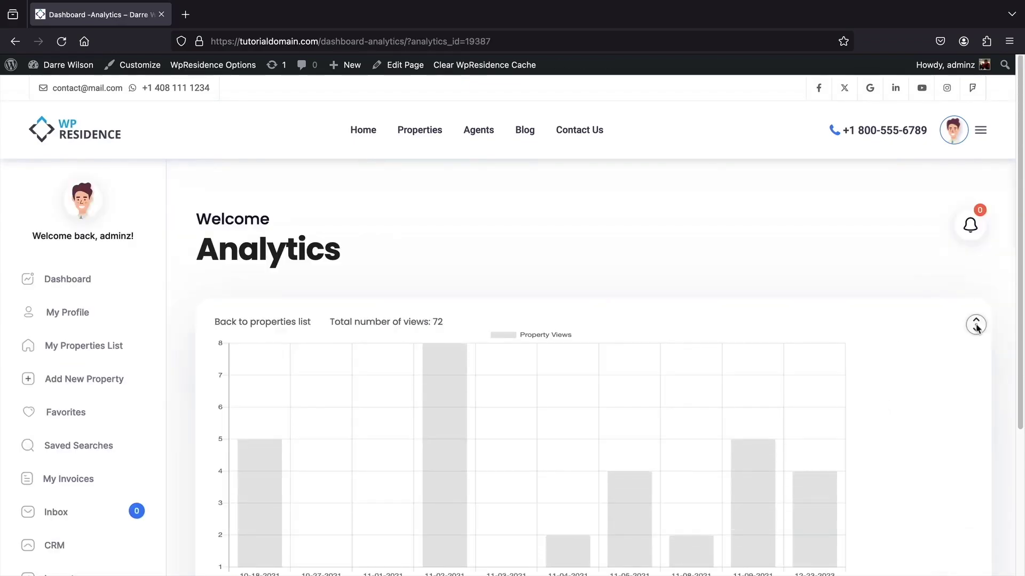
{"action": "scroll", "coordinate": [977, 329], "scroll_direction": "down", "scroll_amount": 3}
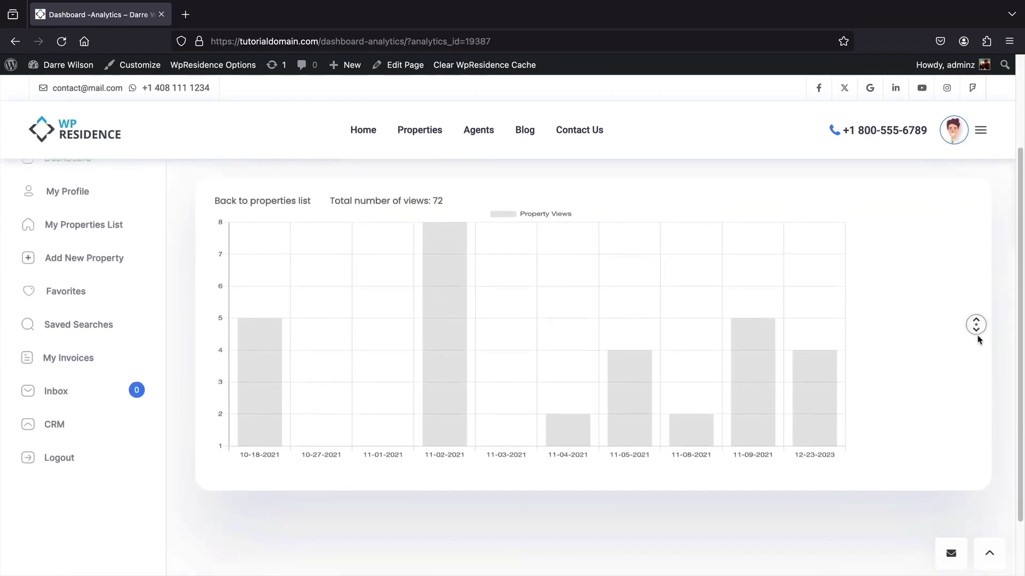
{"action": "scroll", "coordinate": [978, 340], "scroll_direction": "up", "scroll_amount": 2}
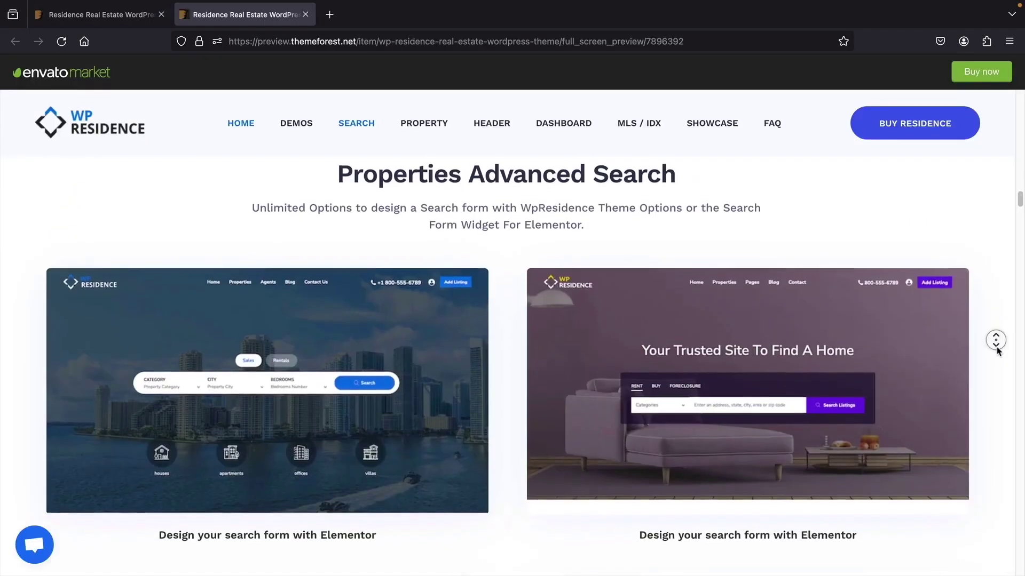
{"action": "scroll", "coordinate": [997, 347], "scroll_direction": "down", "scroll_amount": 4}
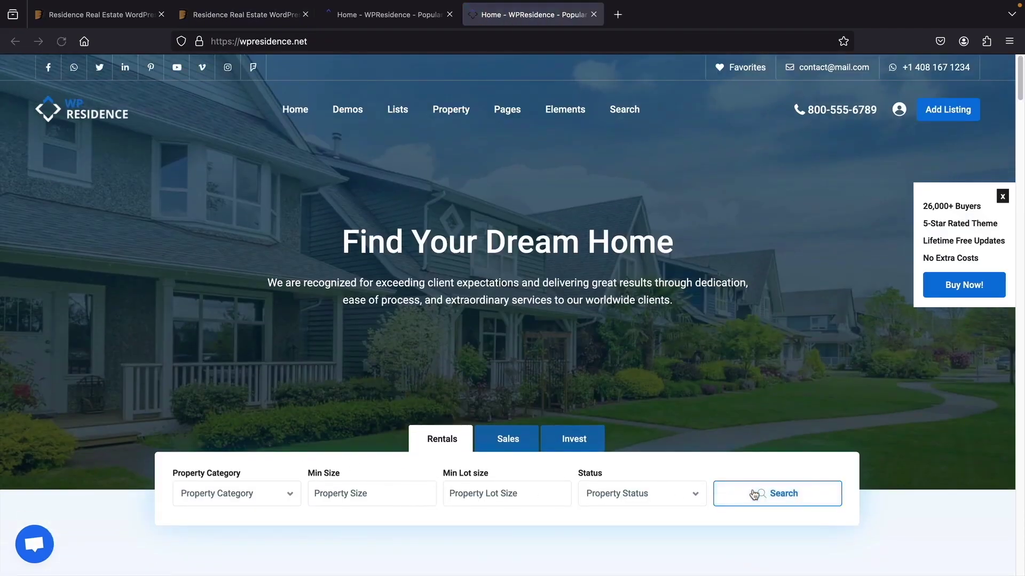
- Search rentals on the demo, open Advanced Search in Elementor, and dismiss its content-area error
{"action": "left_click", "coordinate": [754, 494]}
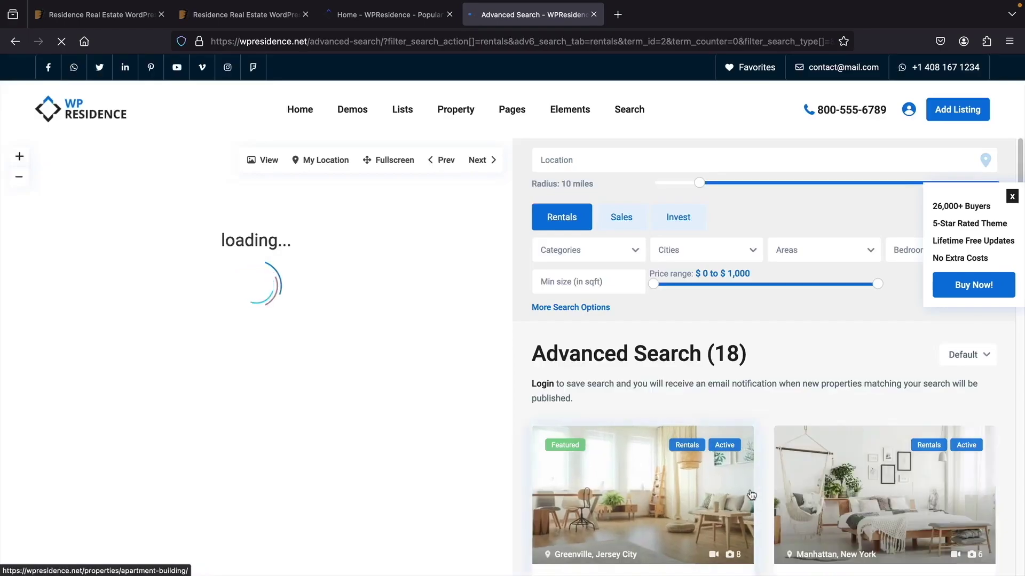
{"action": "middle_click", "coordinate": [524, 376]}
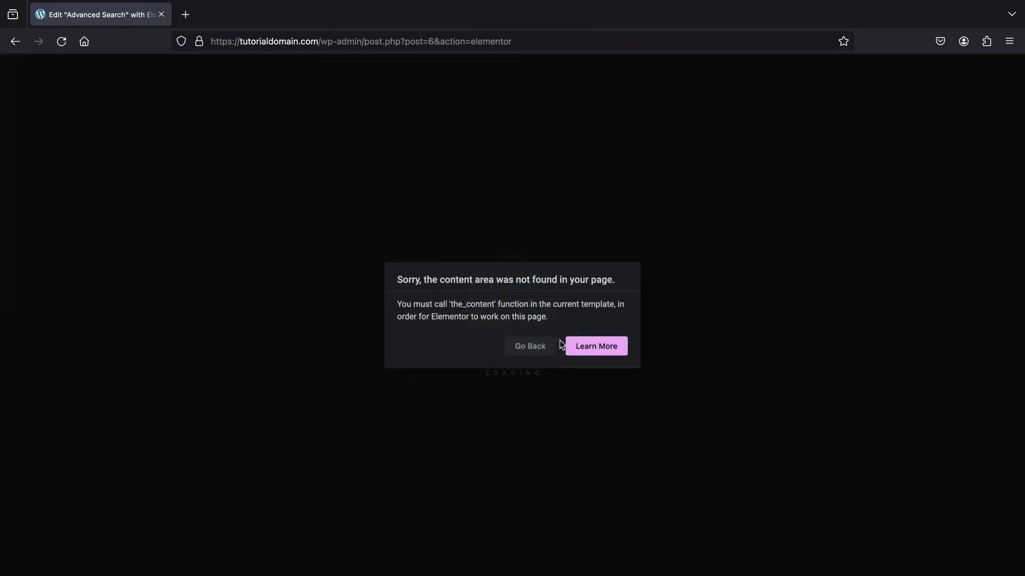
{"action": "left_click", "coordinate": [523, 345]}
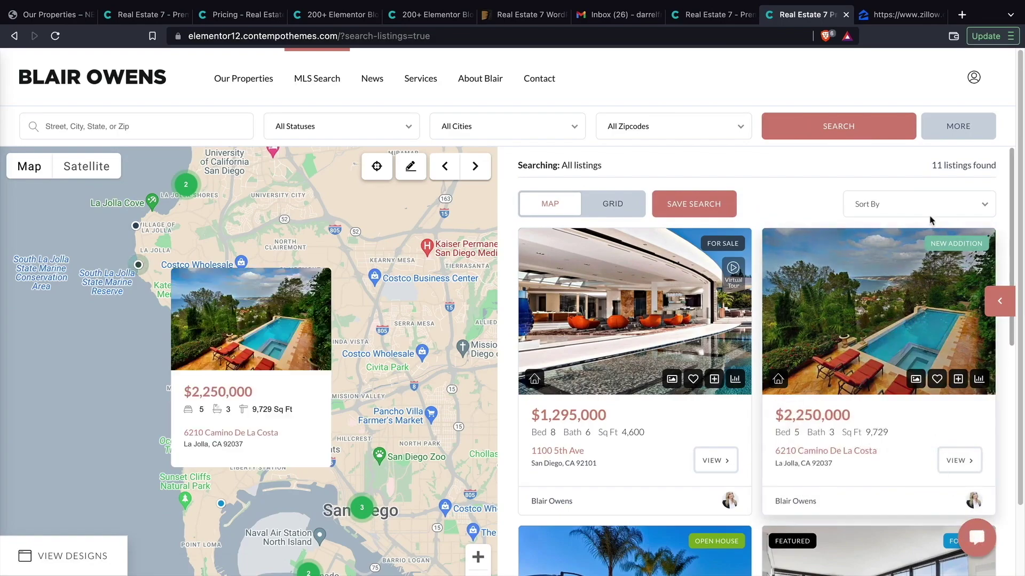
- Switch the Real Estate 7 demo listings from map view to grid view
{"action": "scroll", "coordinate": [952, 161], "scroll_direction": "down", "scroll_amount": 1}
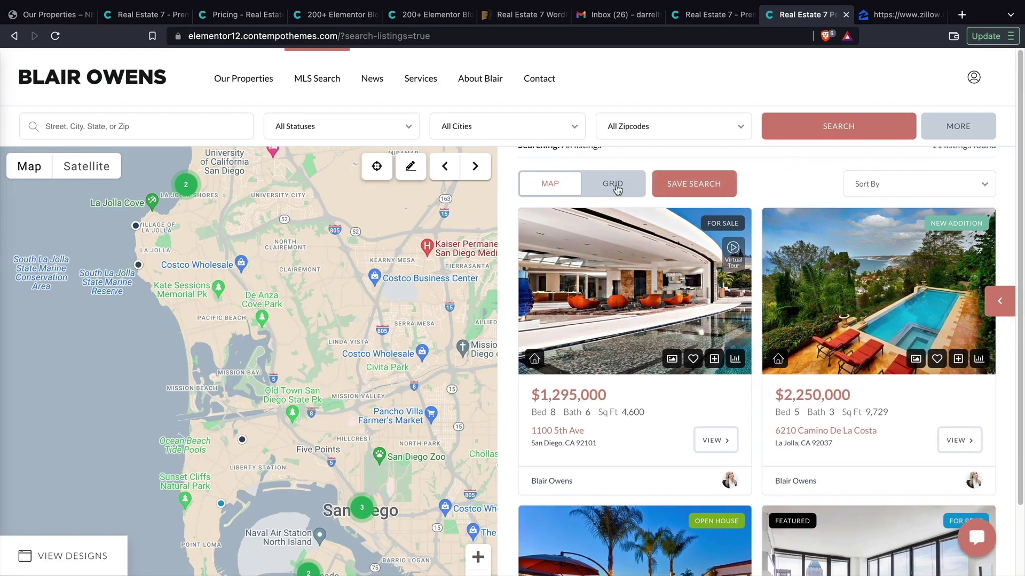
{"action": "left_click", "coordinate": [613, 183]}
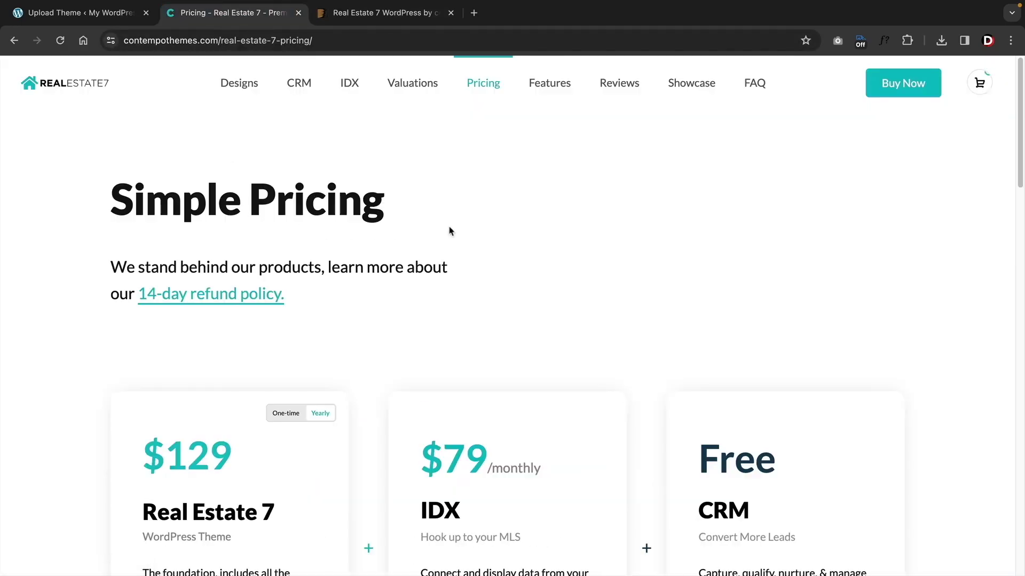
- Compare Real Estate 7 pricing with the ThemeForest page and select one-time pricing
{"action": "scroll", "coordinate": [450, 230], "scroll_direction": "down", "scroll_amount": 5}
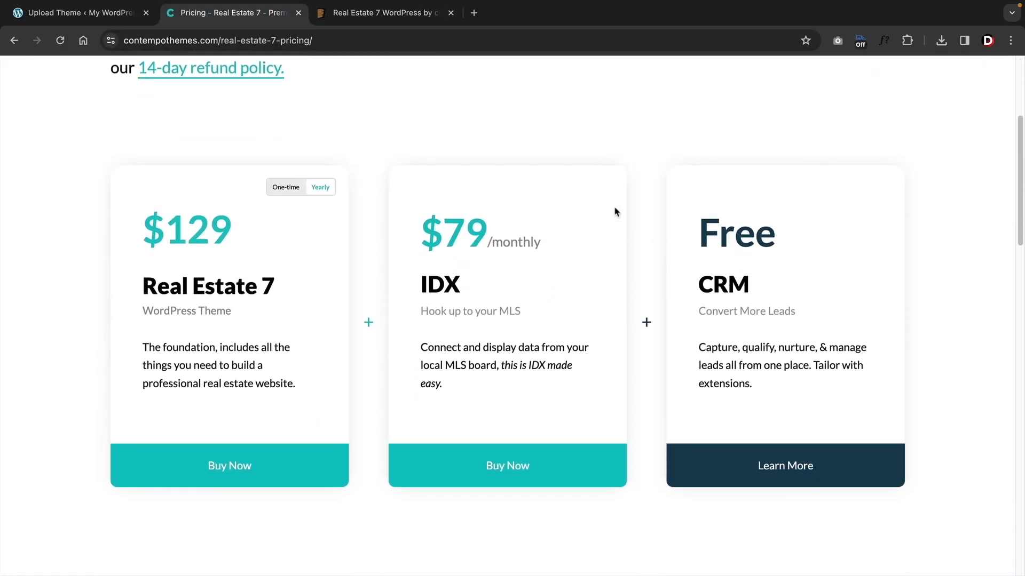
{"action": "left_click", "coordinate": [414, 13]}
{"action": "scroll", "coordinate": [417, 240], "scroll_direction": "down", "scroll_amount": 2}
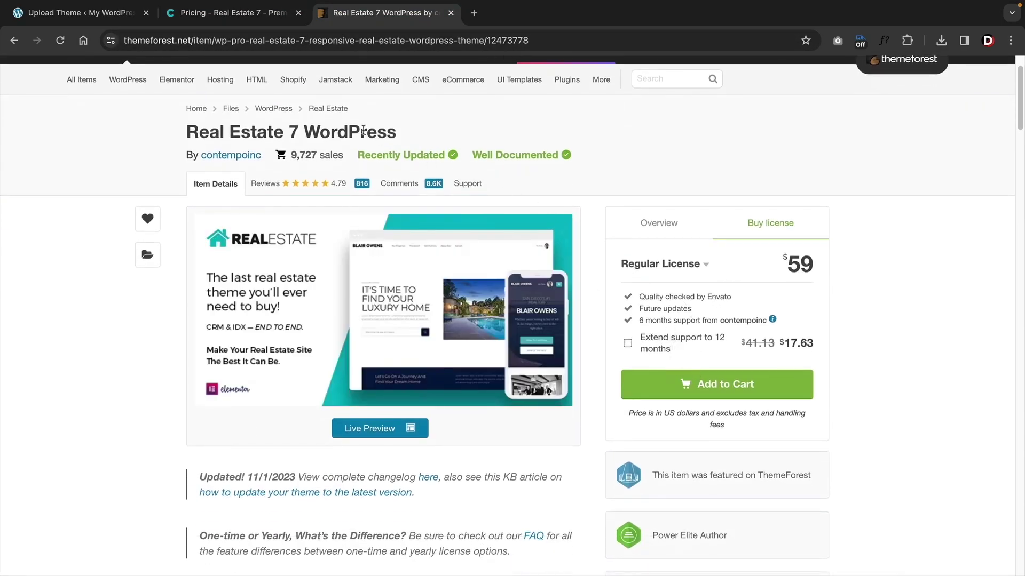
{"action": "left_click", "coordinate": [235, 13]}
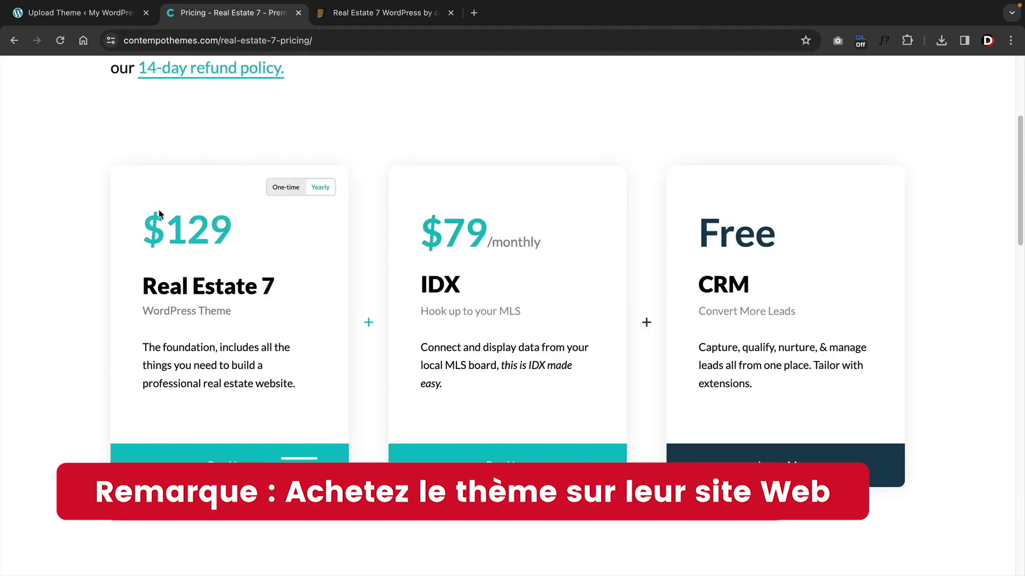
{"action": "left_click", "coordinate": [293, 188]}
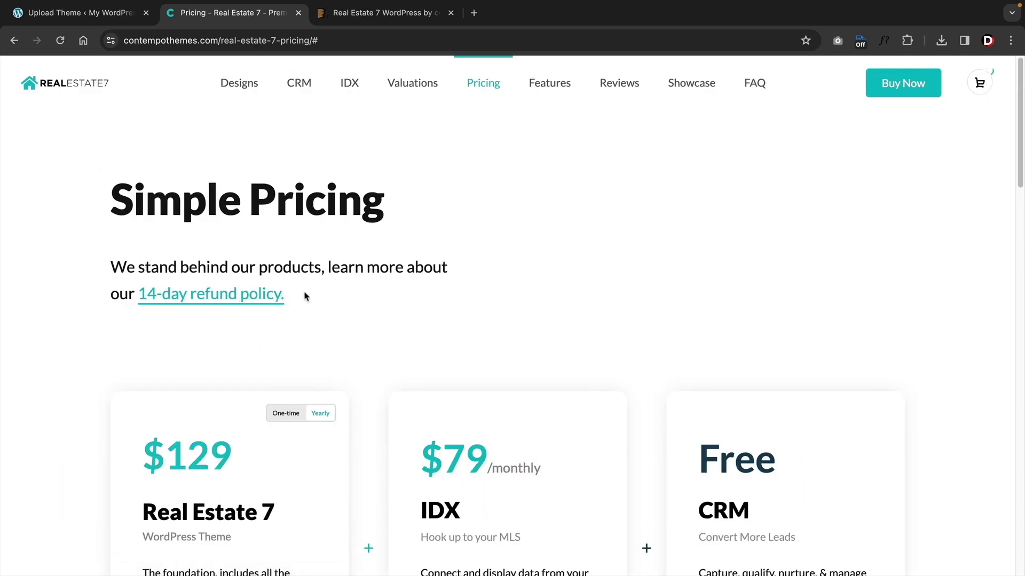
{"action": "left_click_drag", "start_coordinate": [305, 297], "coordinate": [118, 297]}
{"action": "left_click", "coordinate": [382, 311]}
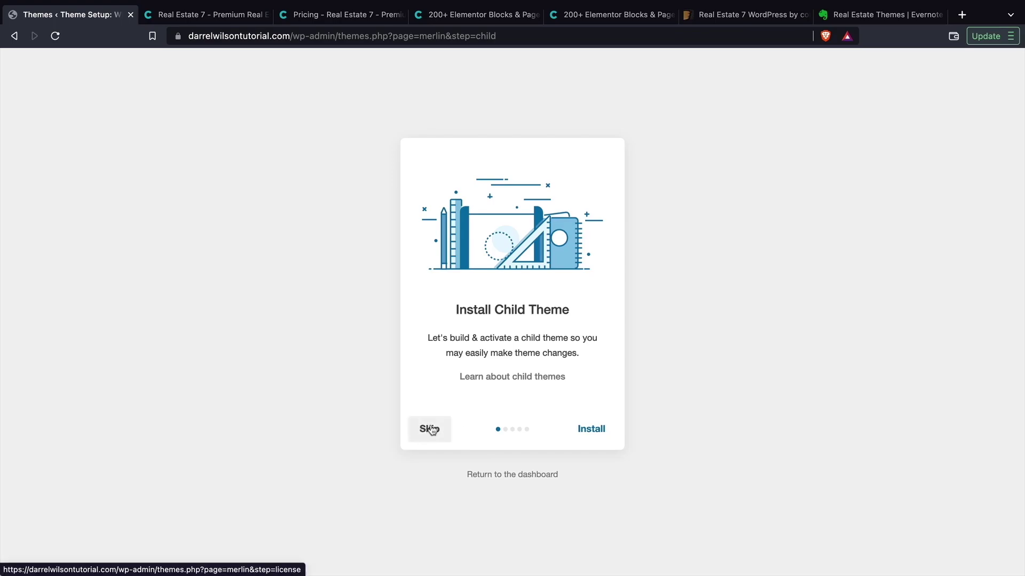
- Install the child theme and the essential plugins in the setup wizard
{"action": "left_click", "coordinate": [589, 430]}
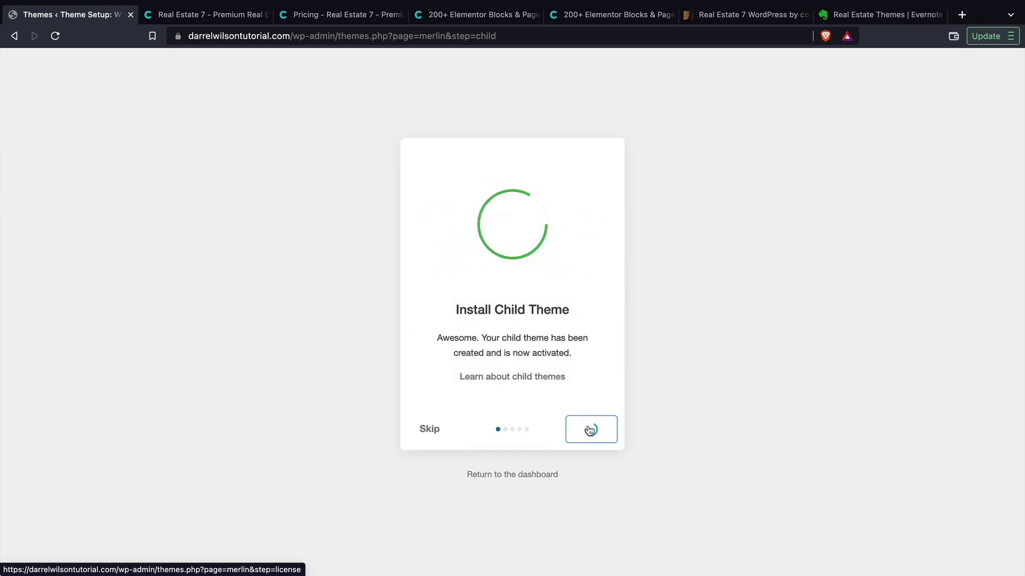
{"action": "left_click", "coordinate": [589, 430]}
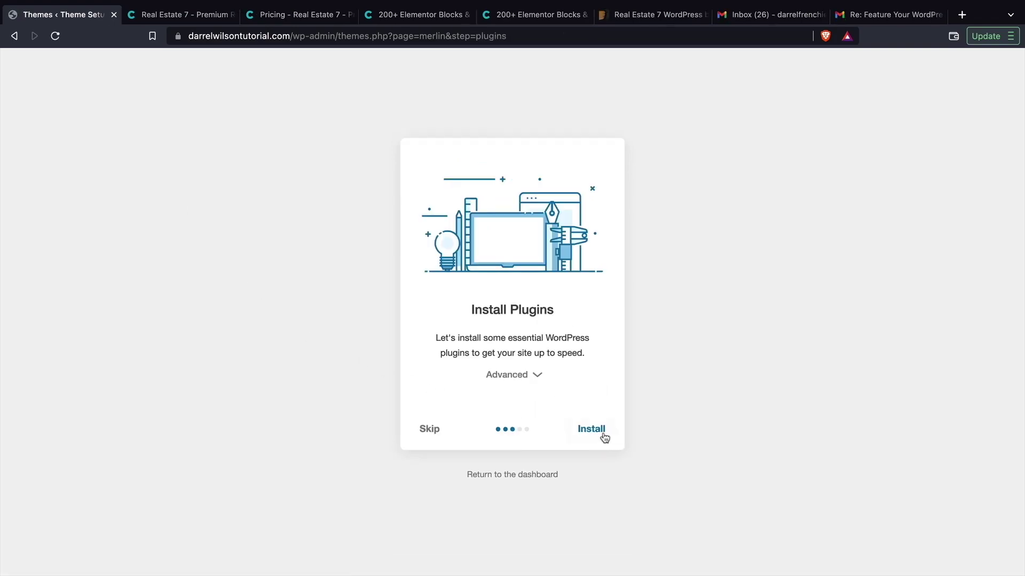
{"action": "left_click", "coordinate": [537, 375]}
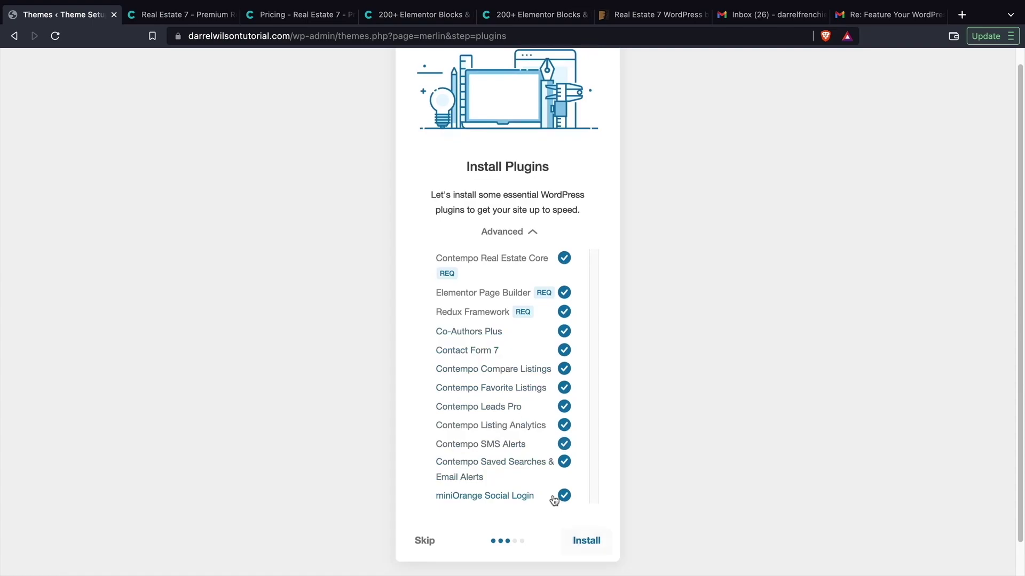
{"action": "left_click", "coordinate": [586, 545]}
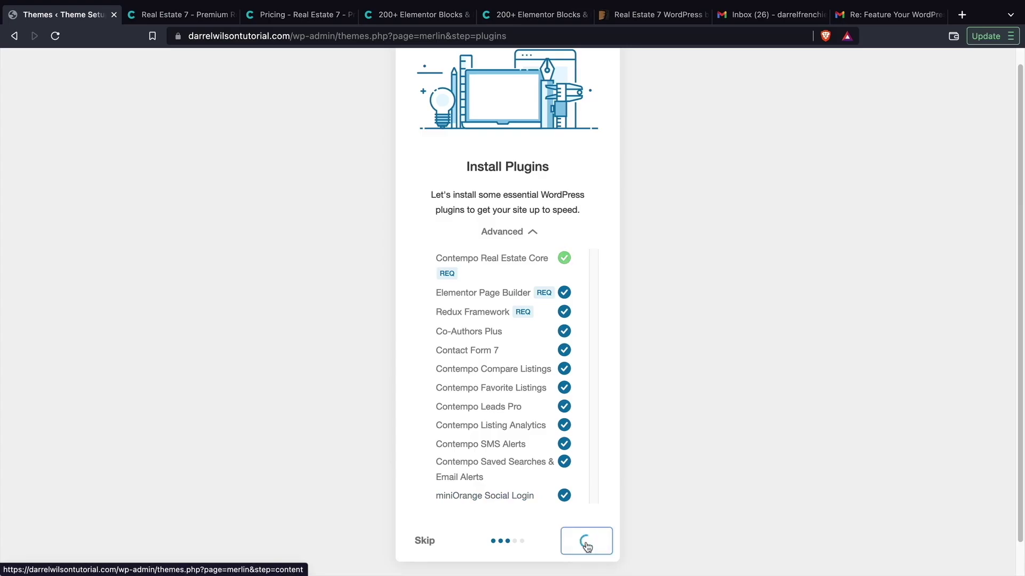
{"action": "left_click", "coordinate": [587, 547]}
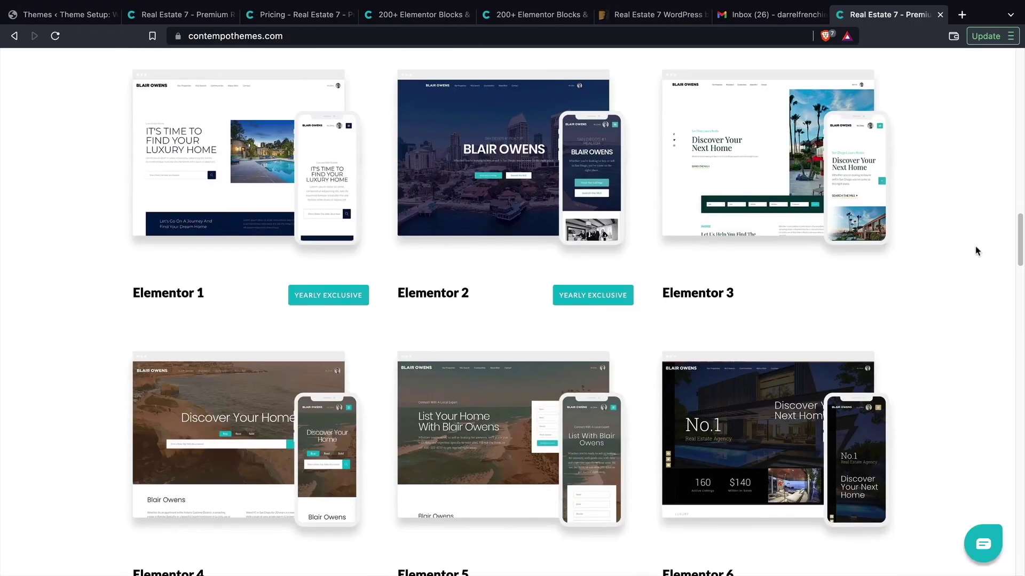
- Import the Elementor 12 prebuilt site demo content
{"action": "scroll", "coordinate": [976, 254], "scroll_direction": "up", "scroll_amount": 1}
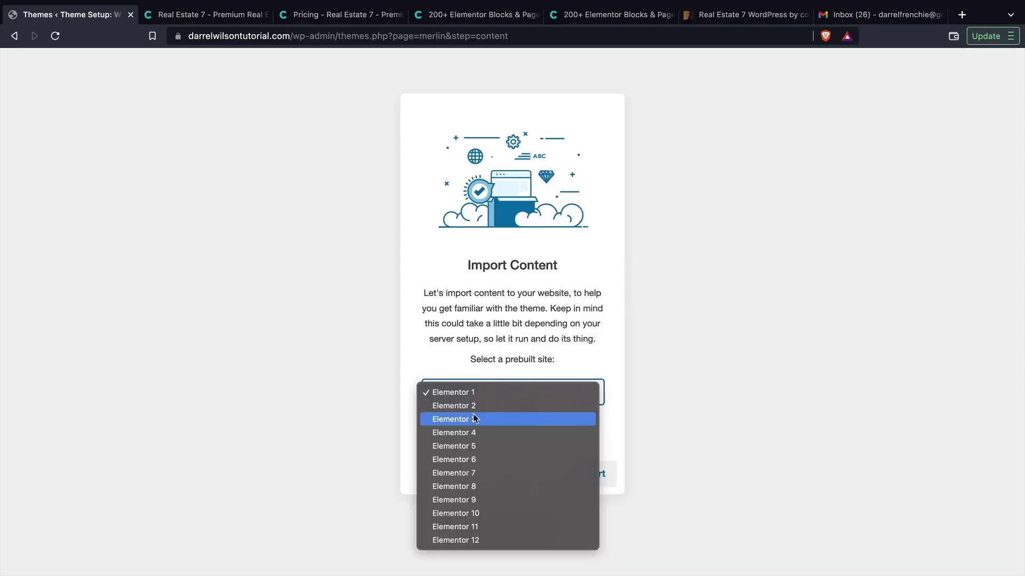
{"action": "left_click", "coordinate": [455, 540]}
{"action": "left_click", "coordinate": [593, 471]}
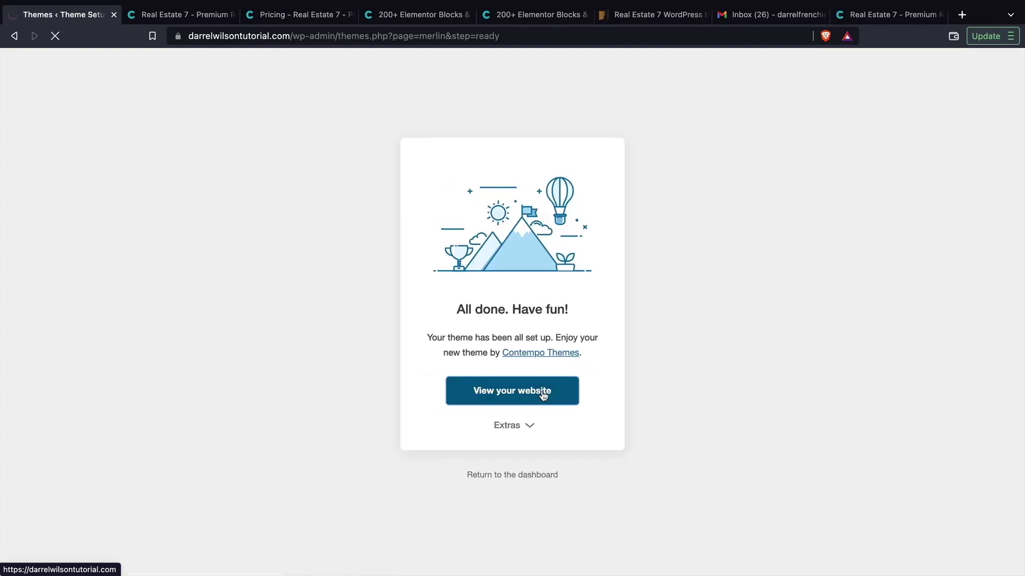
{"action": "scroll", "coordinate": [543, 395], "scroll_direction": "down", "scroll_amount": 5}
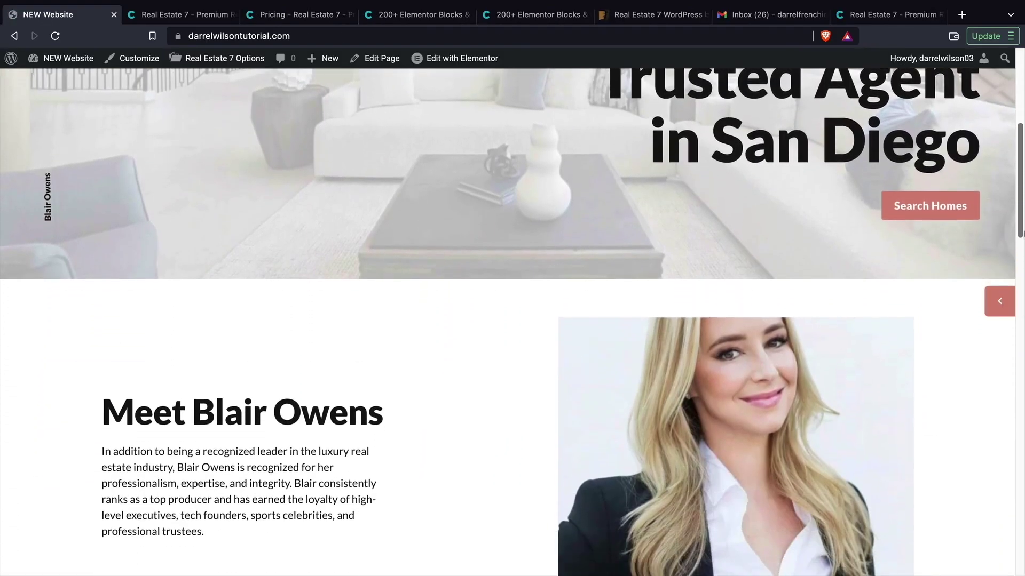
{"action": "scroll", "coordinate": [506, 320], "scroll_direction": "down", "scroll_amount": 3}
{"action": "left_click_drag", "start_coordinate": [1021, 269], "coordinate": [1002, 153]}
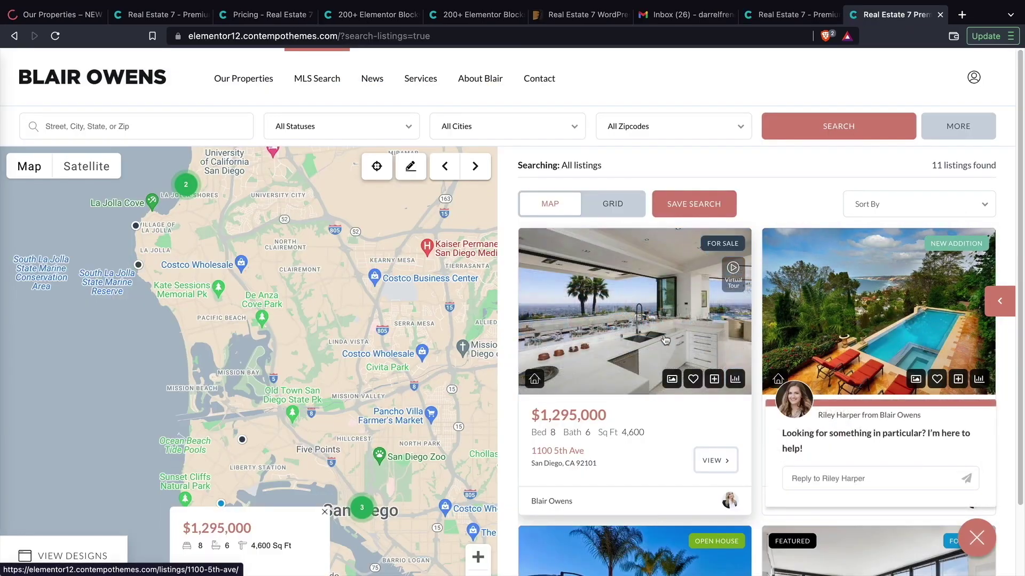
{"action": "scroll", "coordinate": [663, 340], "scroll_direction": "down", "scroll_amount": 5}
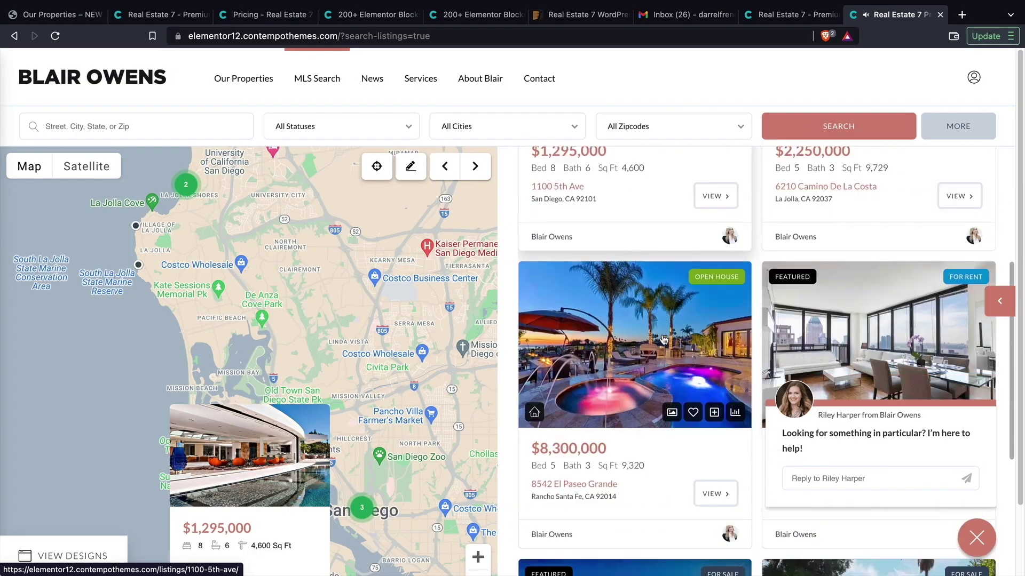
{"action": "scroll", "coordinate": [664, 340], "scroll_direction": "down", "scroll_amount": 5}
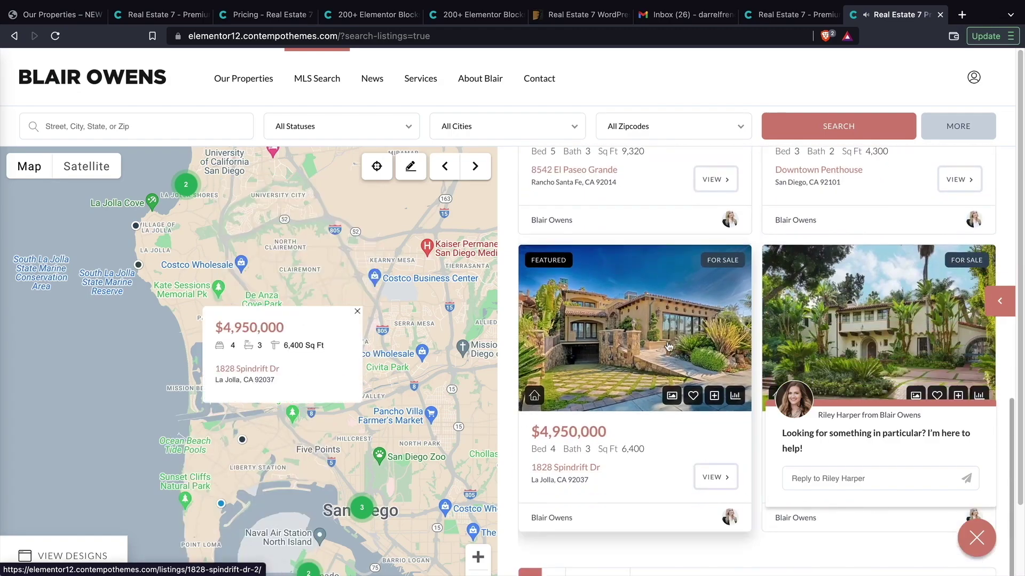
{"action": "left_click", "coordinate": [654, 372]}
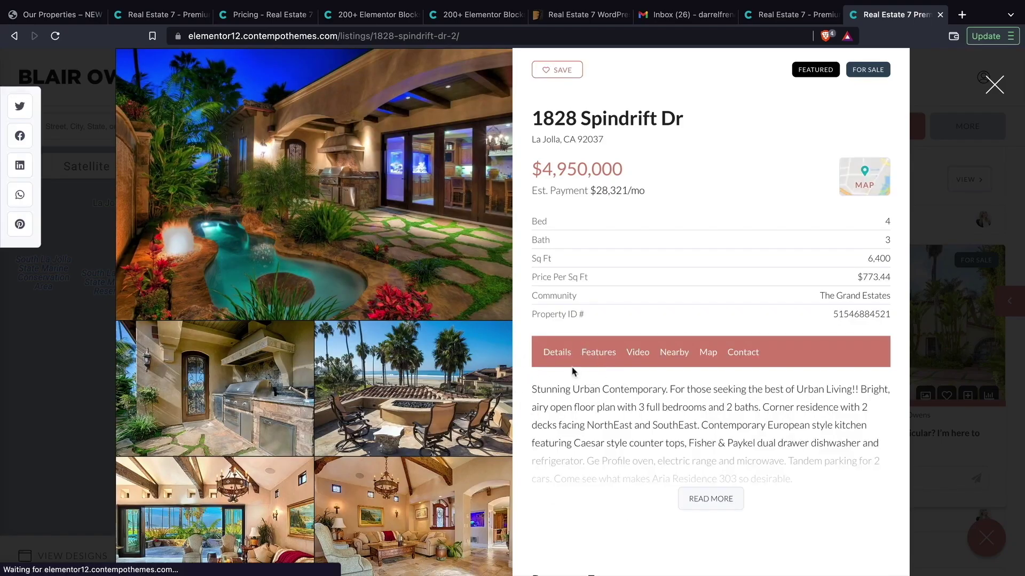
{"action": "scroll", "coordinate": [577, 381], "scroll_direction": "down", "scroll_amount": 10}
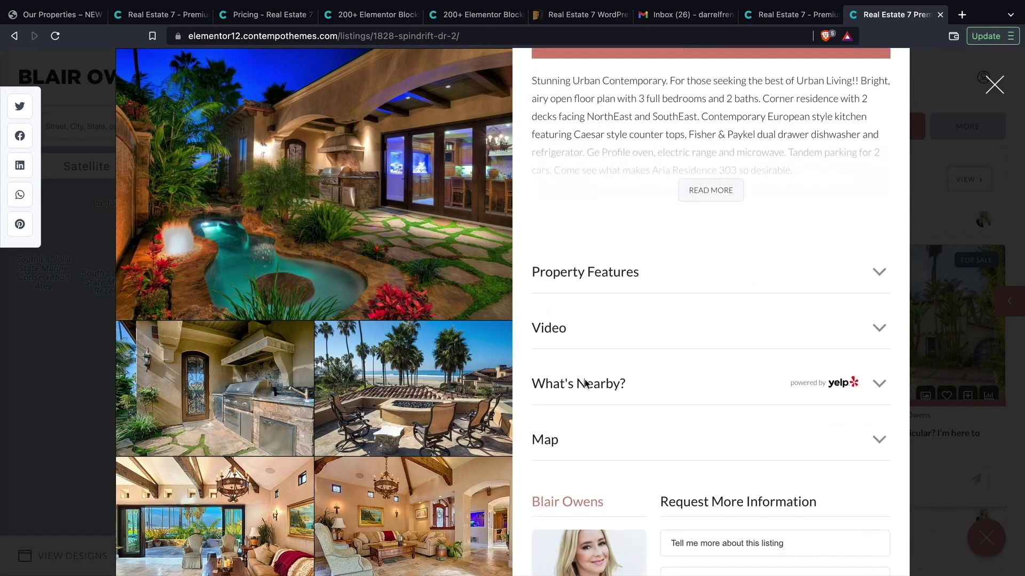
{"action": "scroll", "coordinate": [586, 385], "scroll_direction": "down", "scroll_amount": 7}
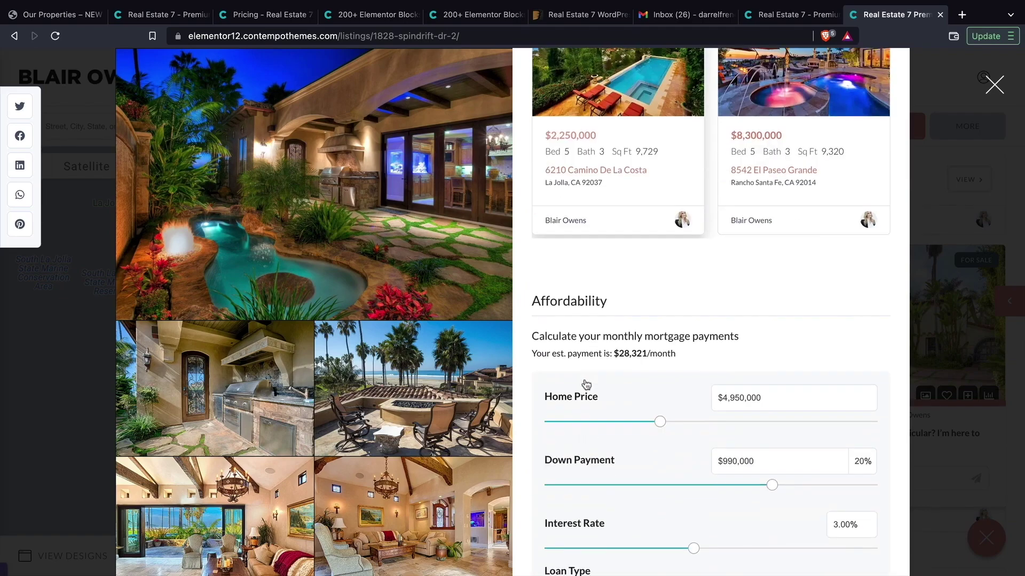
{"action": "scroll", "coordinate": [585, 381], "scroll_direction": "up", "scroll_amount": 15}
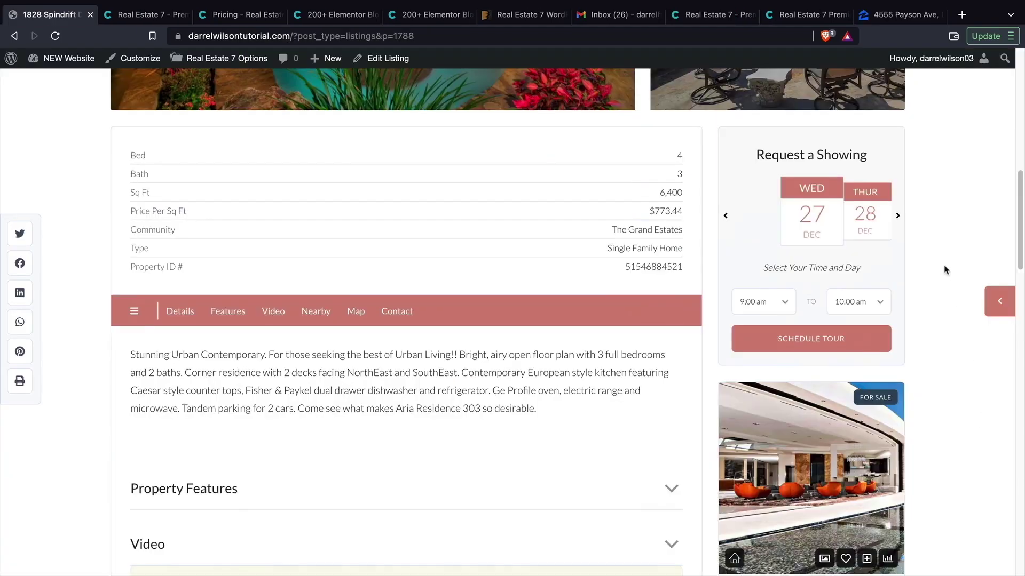
- Advance the Request a Showing calendar three days and scroll down the listing page
{"action": "left_click", "coordinate": [898, 218]}
{"action": "left_click", "coordinate": [897, 217]}
{"action": "left_click", "coordinate": [897, 218]}
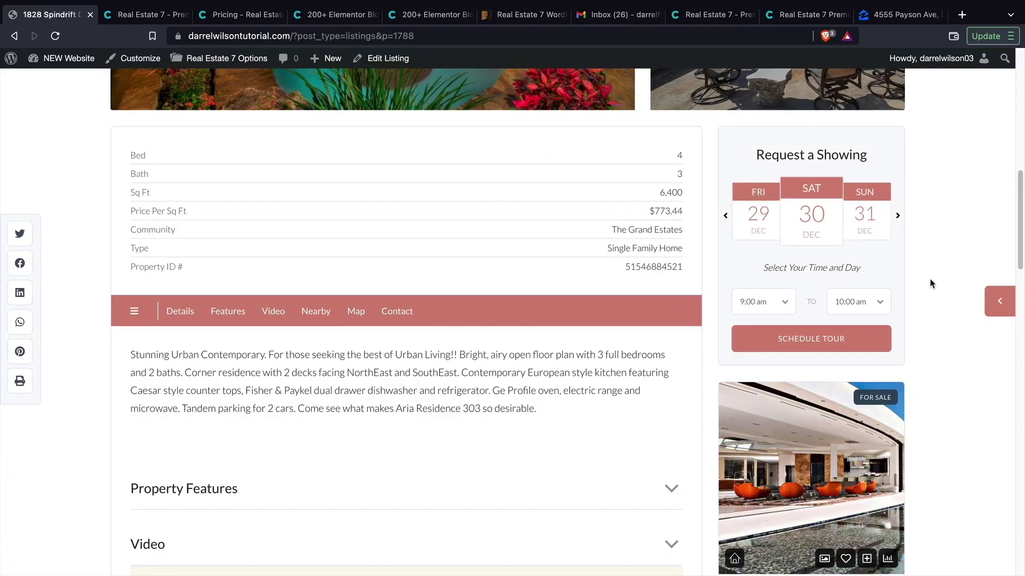
{"action": "scroll", "coordinate": [933, 285], "scroll_direction": "down", "scroll_amount": 3}
{"action": "scroll", "coordinate": [932, 285], "scroll_direction": "down", "scroll_amount": 9}
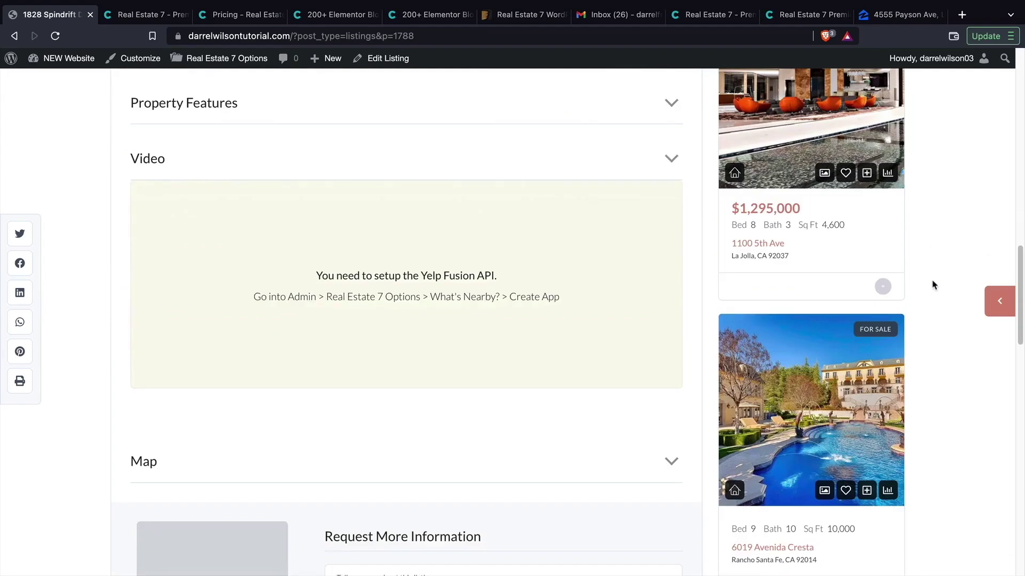
{"action": "scroll", "coordinate": [934, 292], "scroll_direction": "down", "scroll_amount": 7}
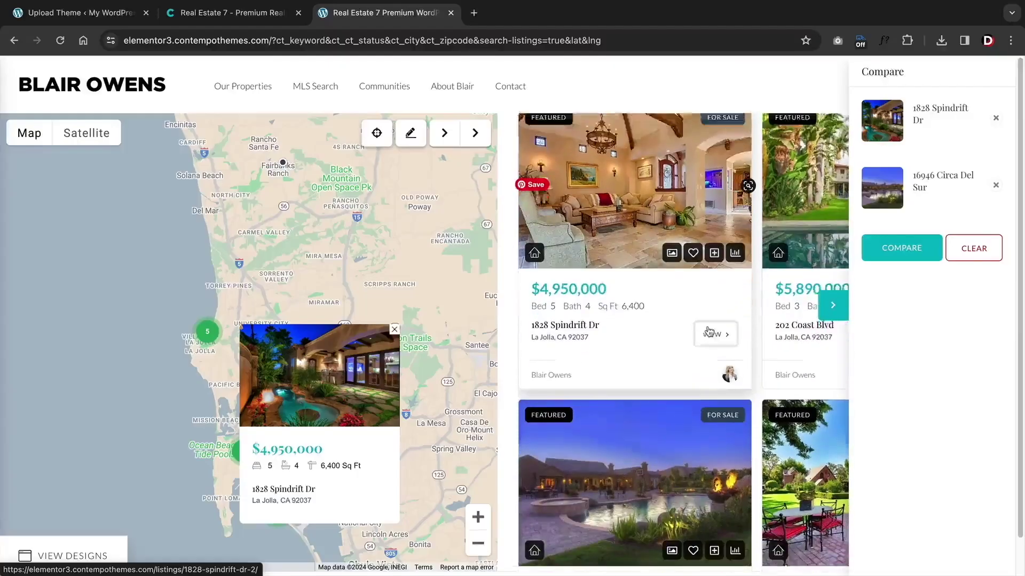
{"action": "scroll", "coordinate": [701, 326], "scroll_direction": "down", "scroll_amount": 3}
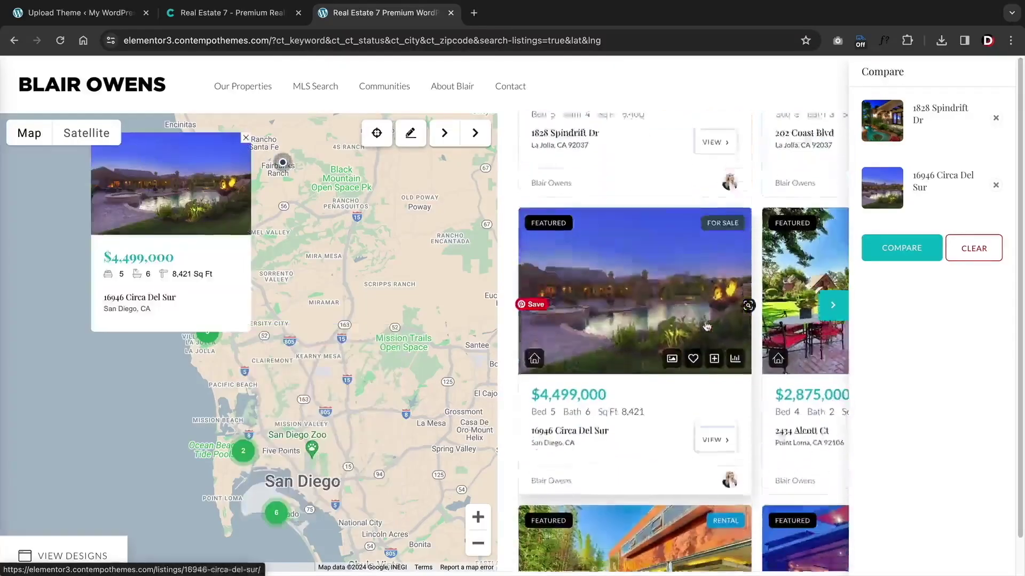
{"action": "scroll", "coordinate": [701, 326], "scroll_direction": "down", "scroll_amount": 1}
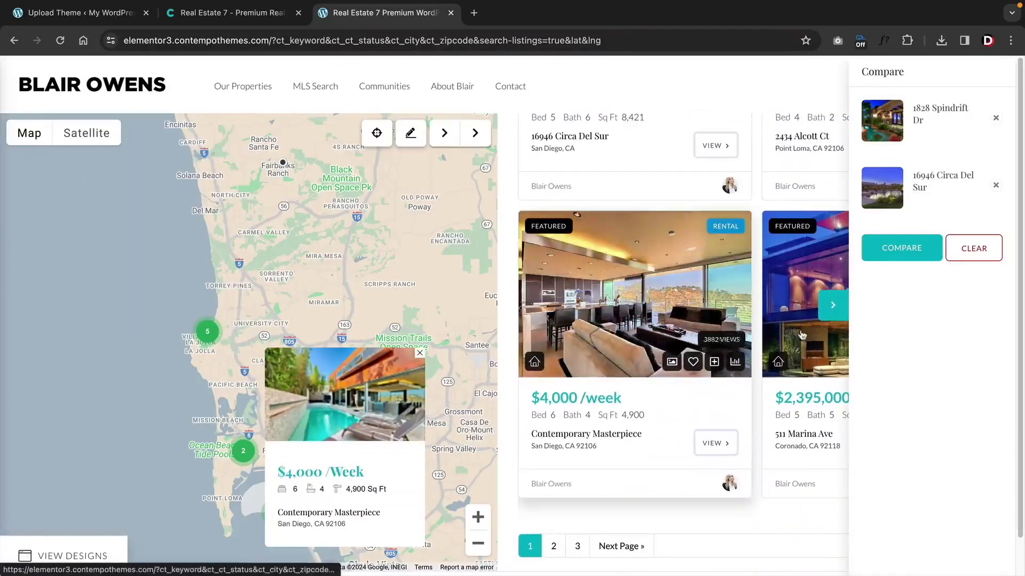
- Compare the two chosen listings side by side, then place the listings grid widget on the home page
{"action": "left_click", "coordinate": [902, 249]}
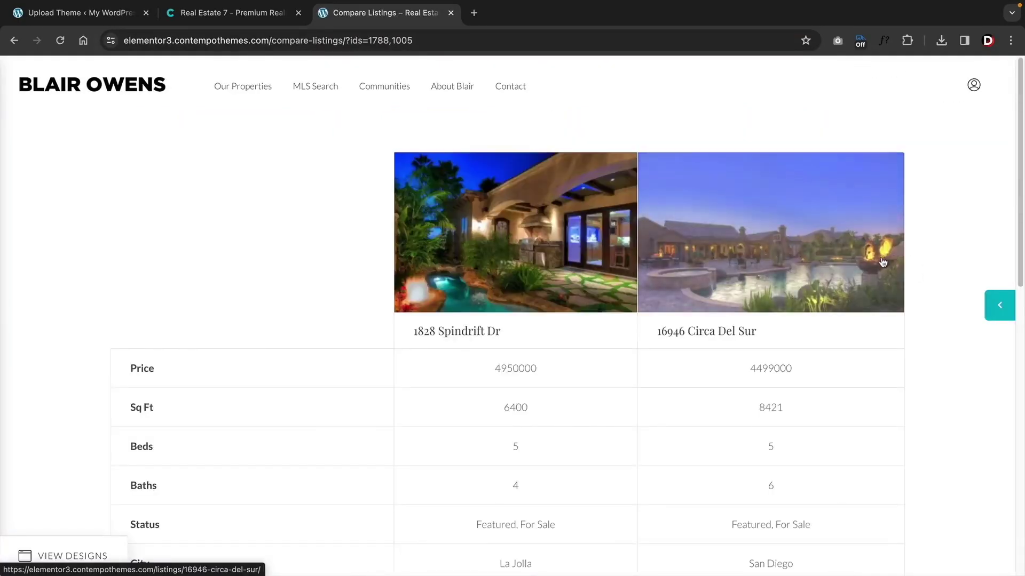
{"action": "scroll", "coordinate": [956, 257], "scroll_direction": "down", "scroll_amount": 3}
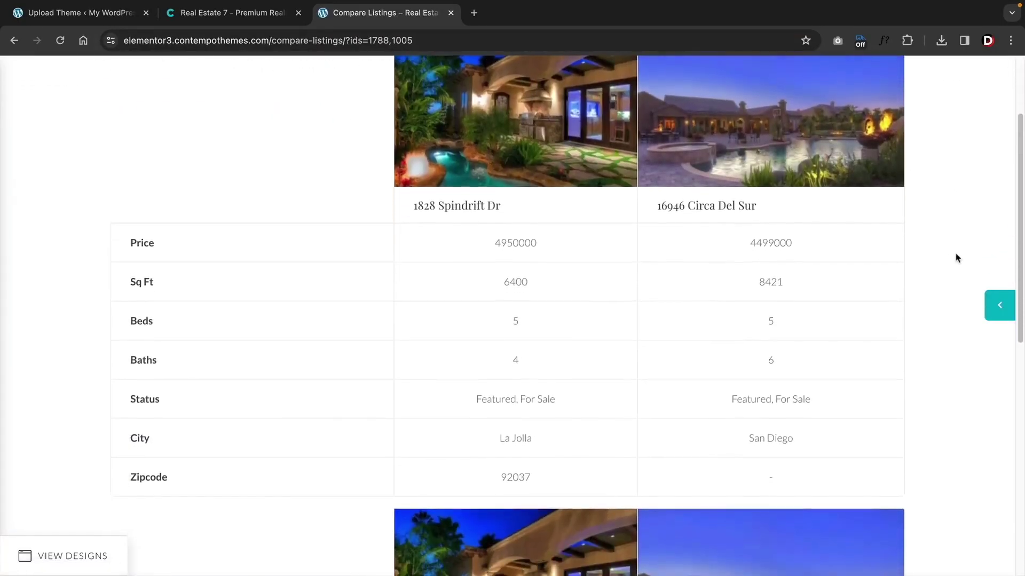
{"action": "scroll", "coordinate": [913, 257], "scroll_direction": "down", "scroll_amount": 1}
{"action": "scroll", "coordinate": [913, 258], "scroll_direction": "down", "scroll_amount": 1}
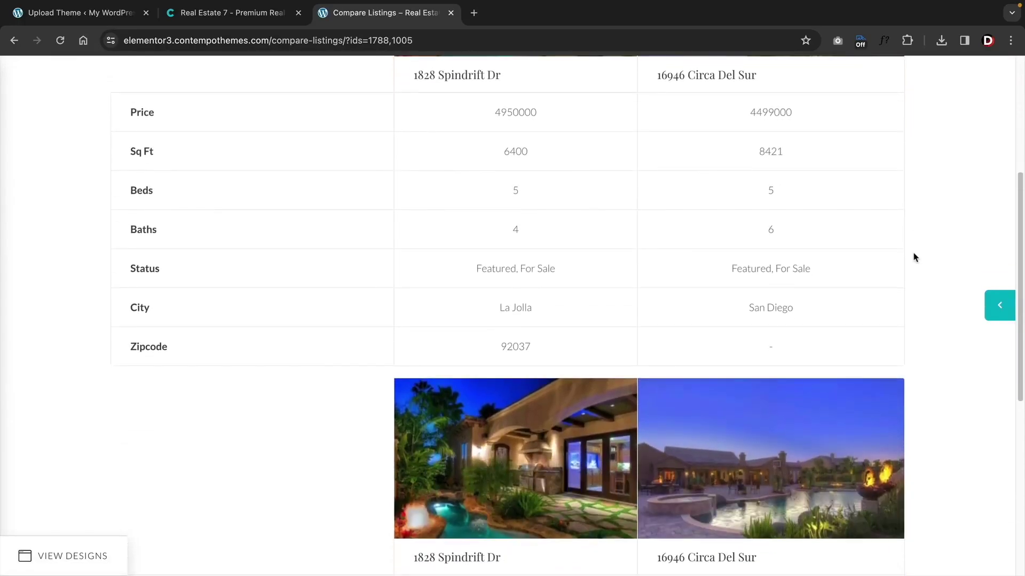
{"action": "scroll", "coordinate": [914, 257], "scroll_direction": "down", "scroll_amount": 5}
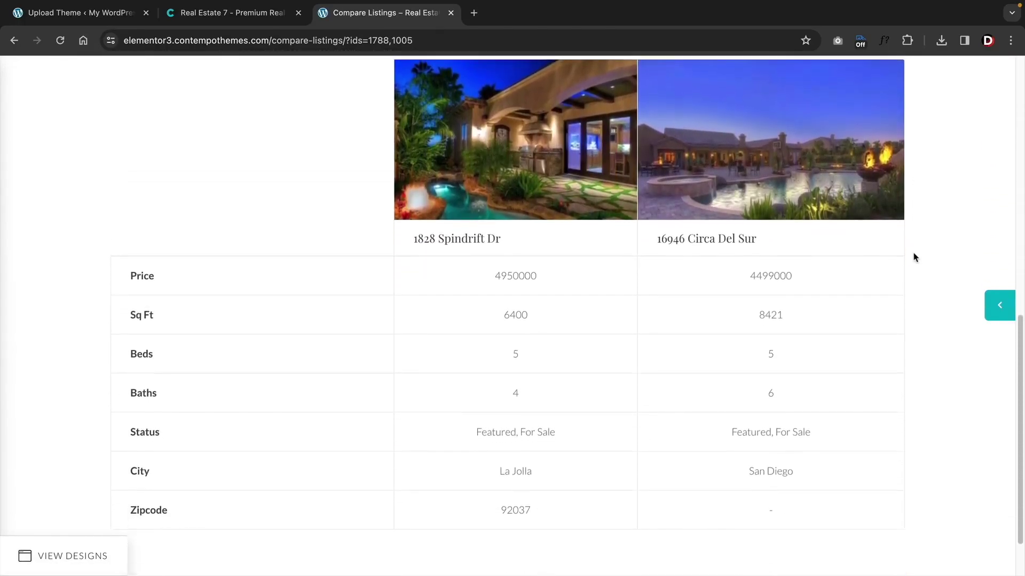
{"action": "left_click_drag", "start_coordinate": [139, 366], "coordinate": [415, 258]}
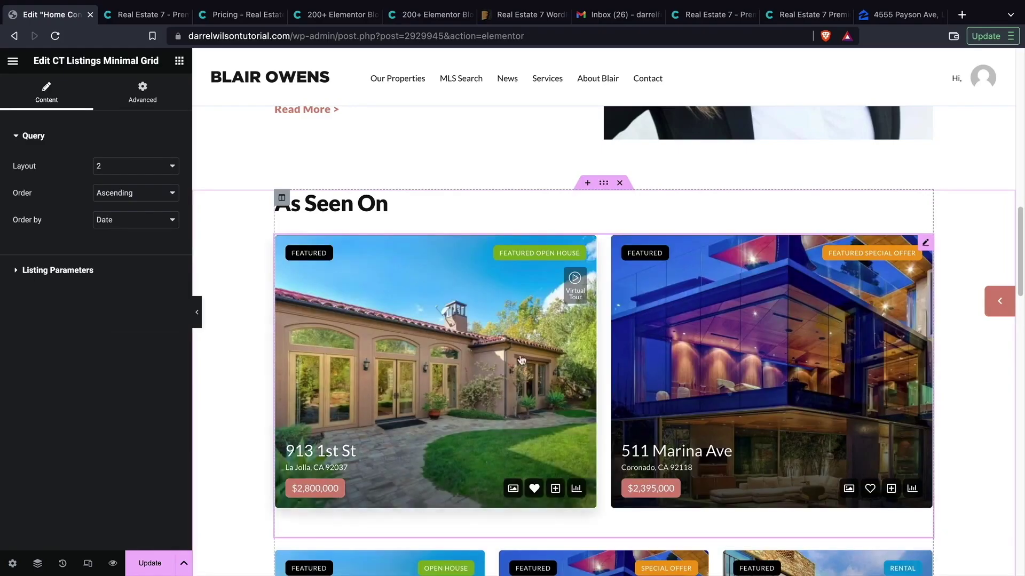
- Change the CT Listings Minimal Grid layout from 2 to 3, then 4, settling on 6
{"action": "left_click", "coordinate": [128, 167]}
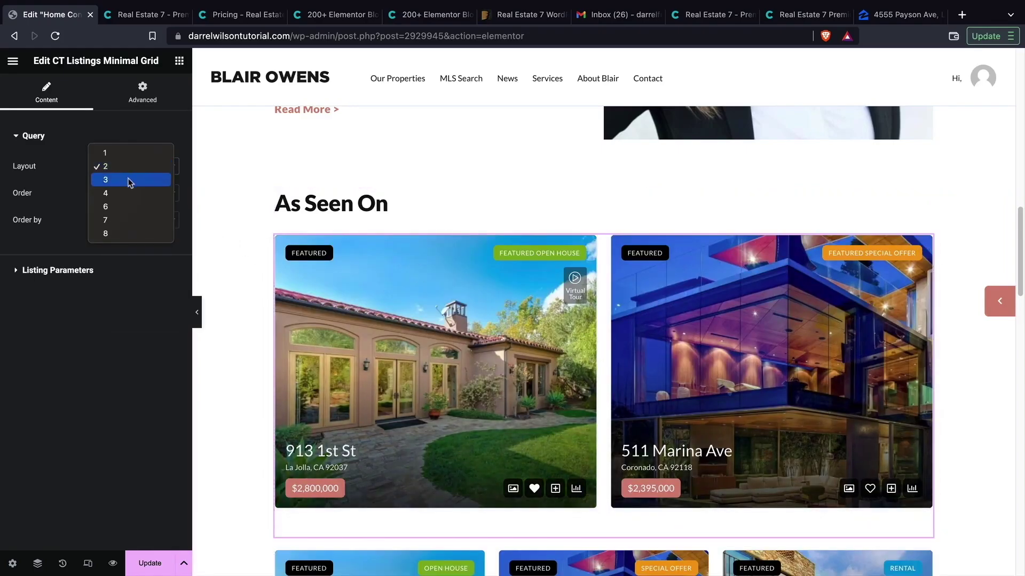
{"action": "left_click", "coordinate": [129, 177]}
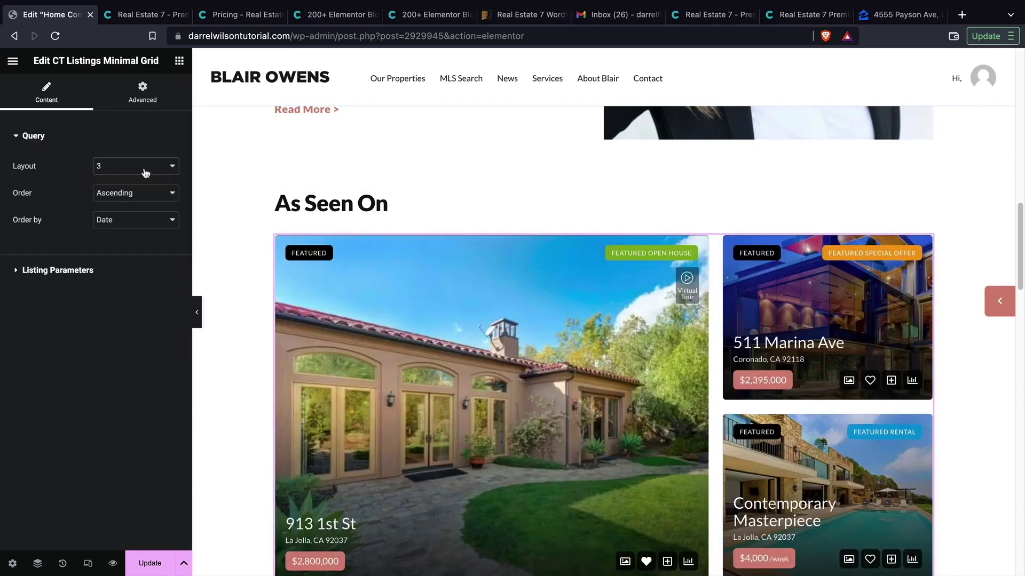
{"action": "left_click", "coordinate": [144, 169]}
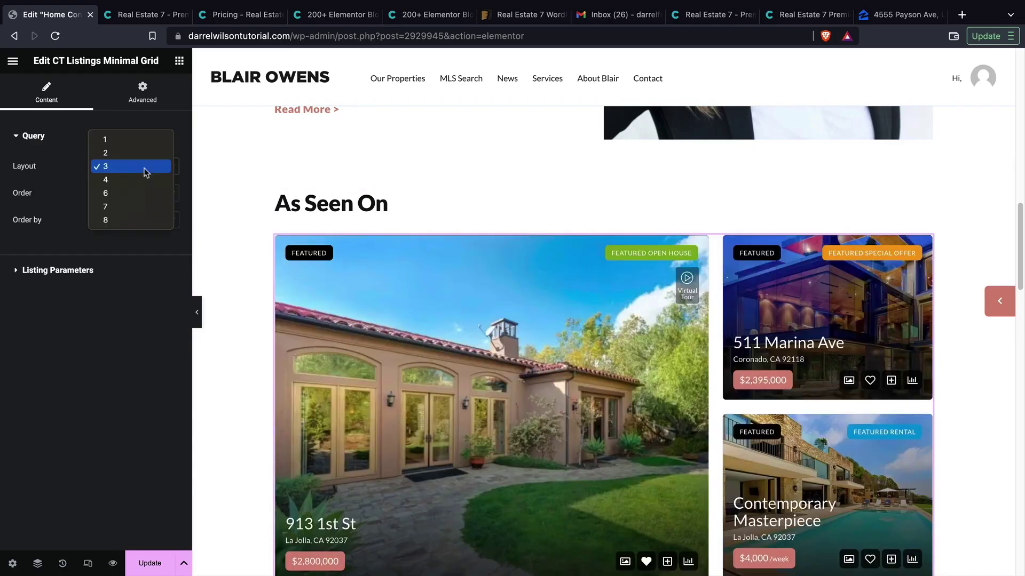
{"action": "left_click", "coordinate": [195, 218]}
{"action": "scroll", "coordinate": [197, 219], "scroll_direction": "down", "scroll_amount": 2}
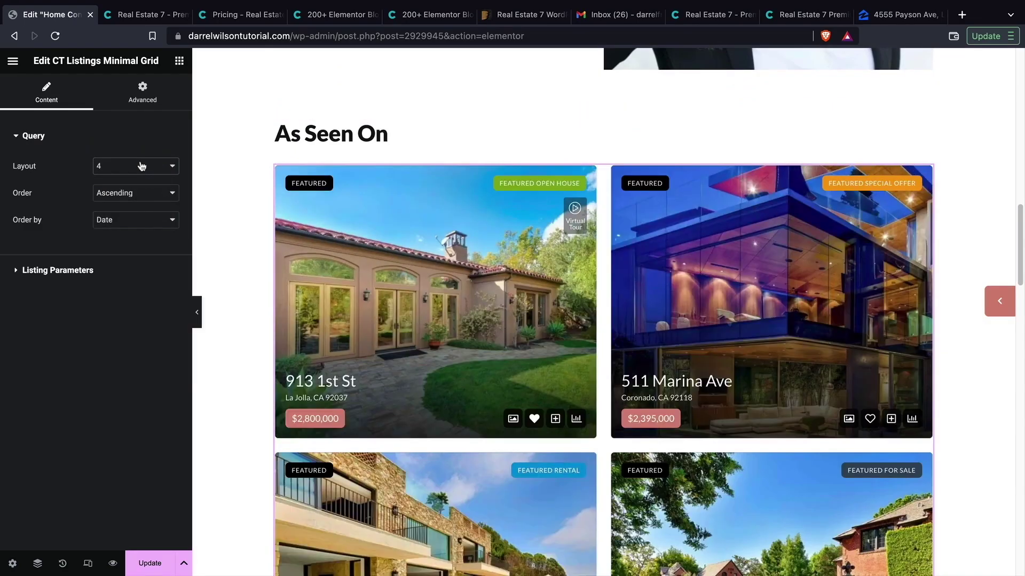
{"action": "left_click", "coordinate": [141, 166]}
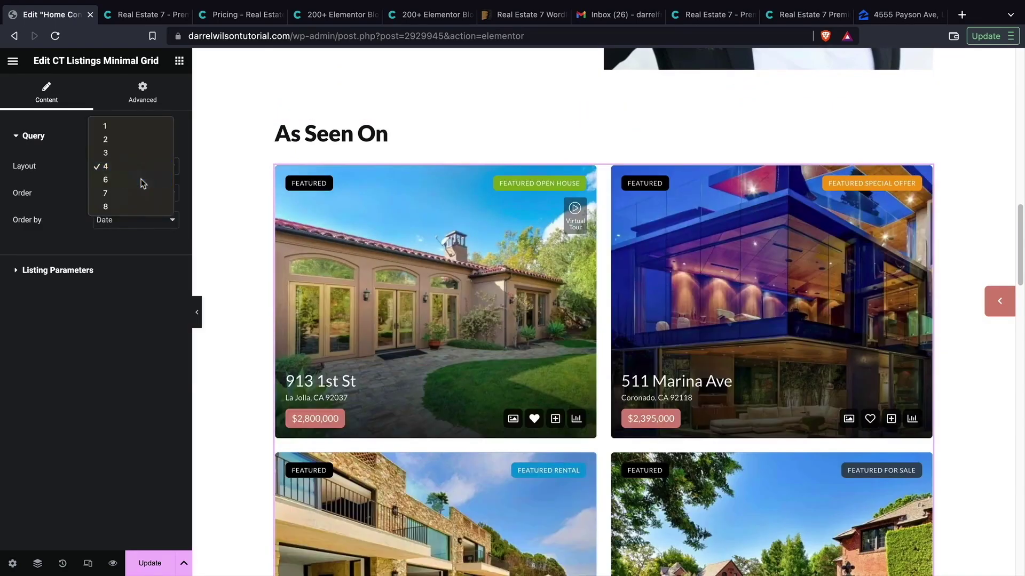
{"action": "left_click", "coordinate": [140, 195]}
{"action": "scroll", "coordinate": [229, 230], "scroll_direction": "down", "scroll_amount": 2}
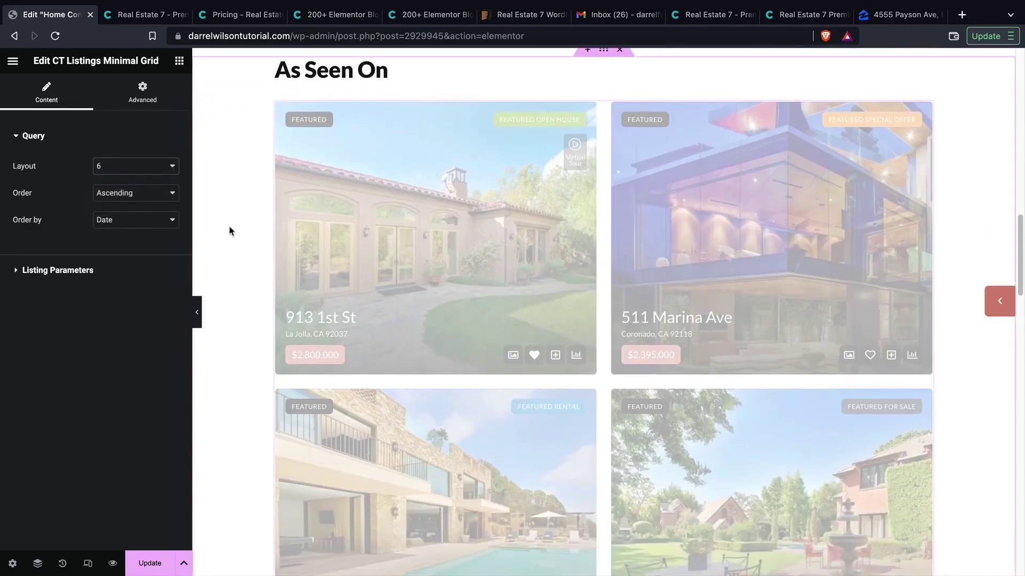
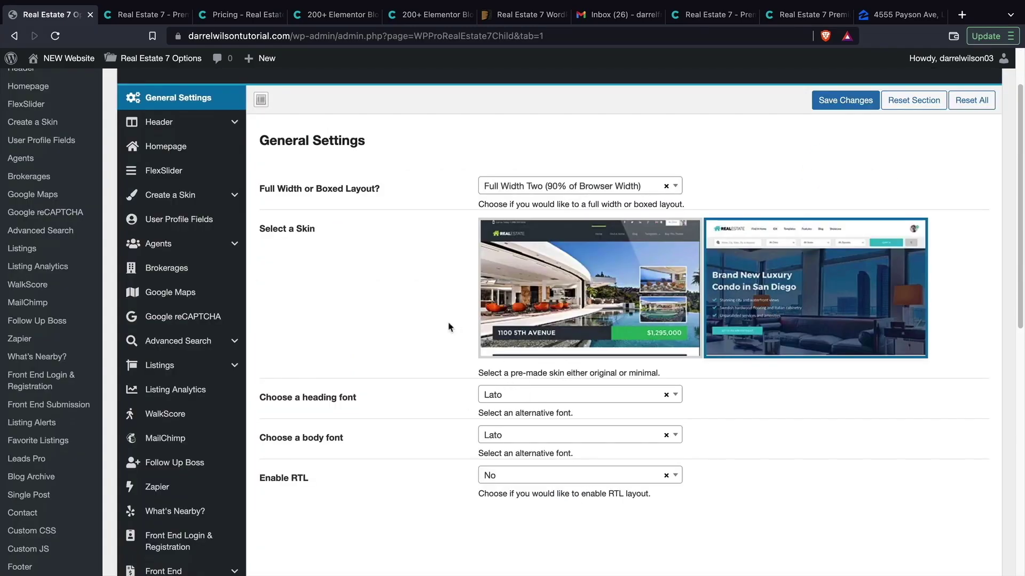
- Look through the FlexSlider options, then keep Create a Skin's Use Custom Styles at Yes
{"action": "left_click", "coordinate": [207, 181]}
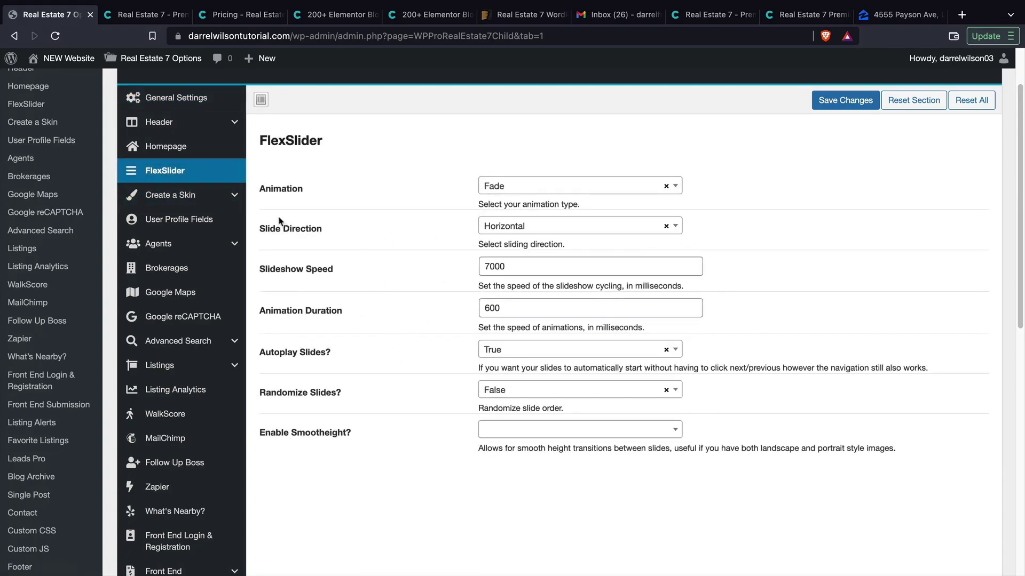
{"action": "left_click", "coordinate": [212, 199]}
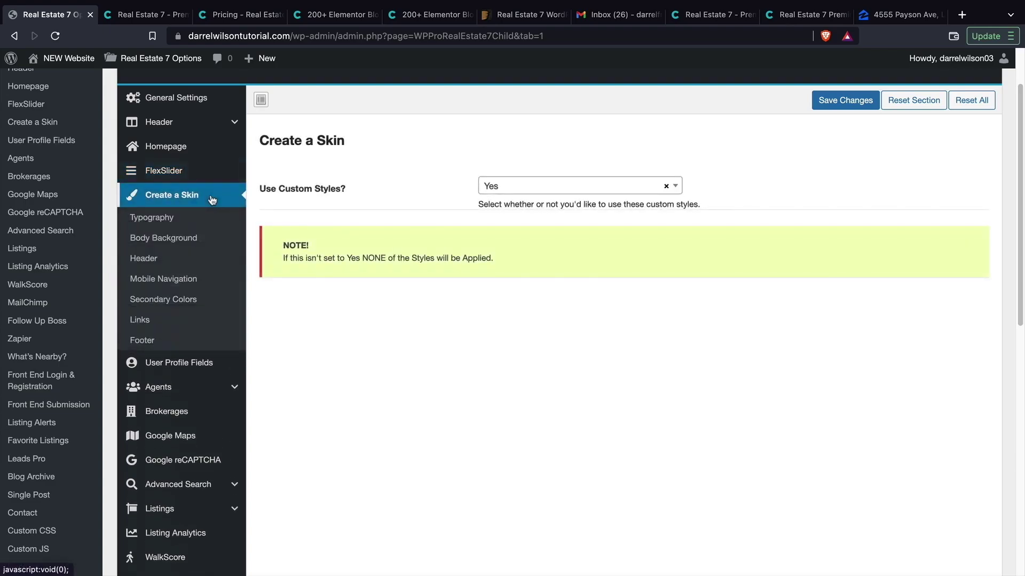
{"action": "left_click", "coordinate": [553, 186]}
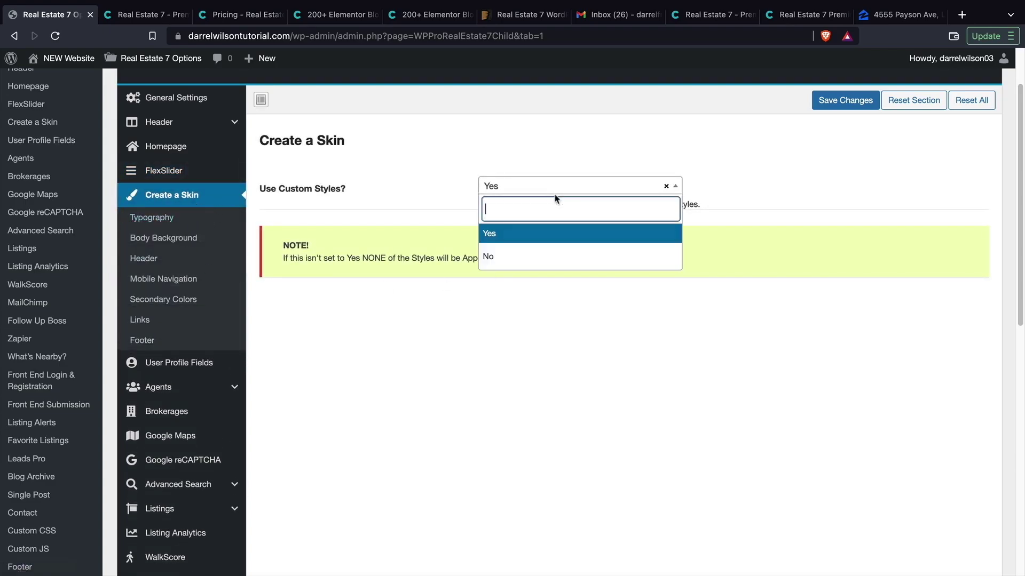
{"action": "left_click", "coordinate": [402, 208]}
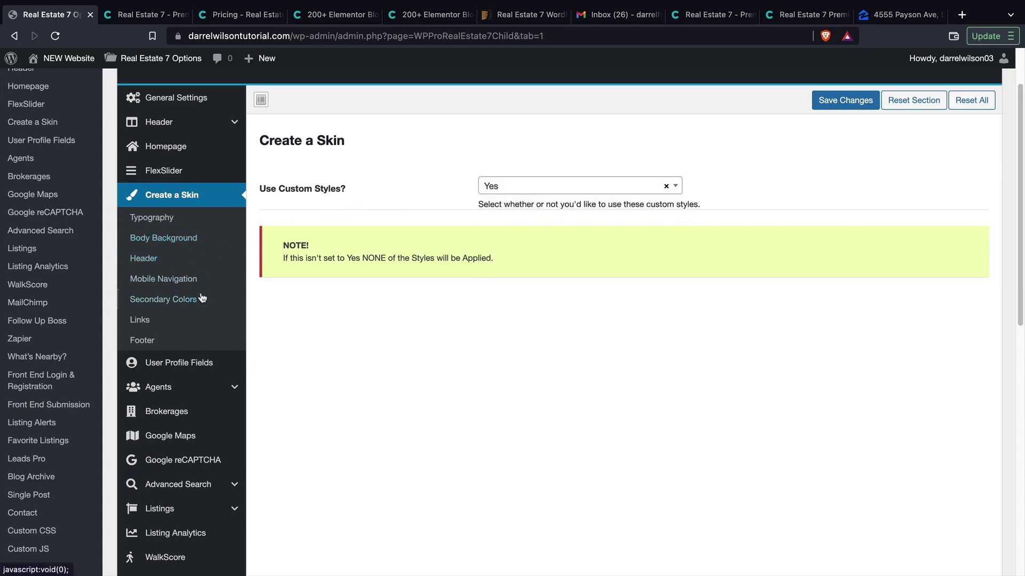
- Go to the Advanced Search options and scroll to the listings search field manager
{"action": "scroll", "coordinate": [209, 297], "scroll_direction": "down", "scroll_amount": 1}
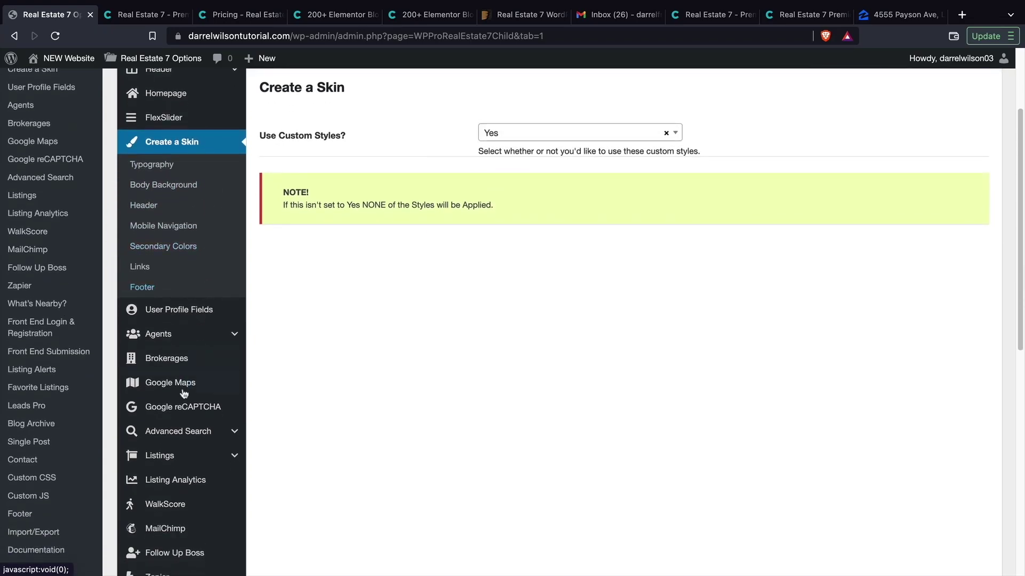
{"action": "left_click", "coordinate": [178, 431]}
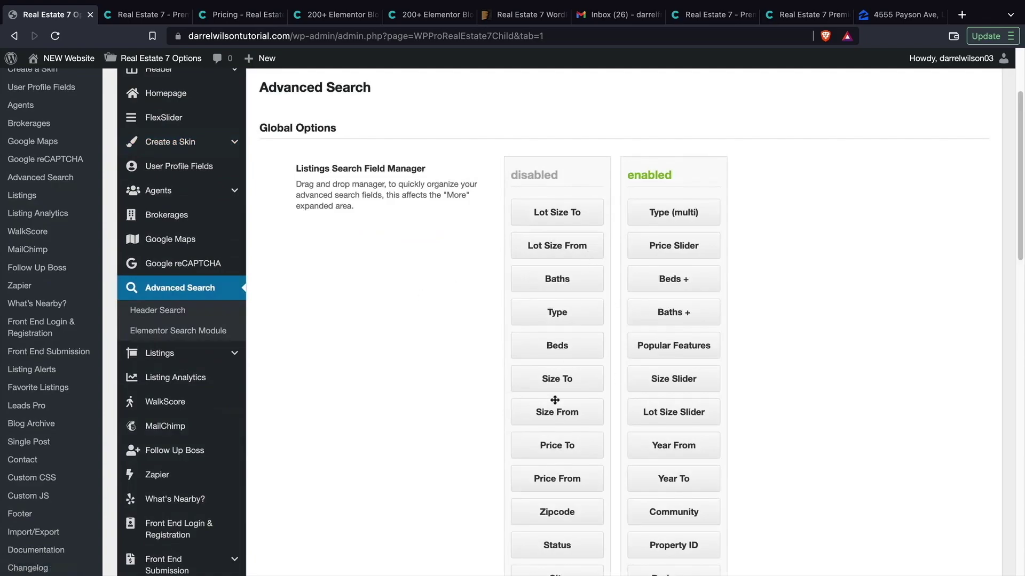
{"action": "scroll", "coordinate": [450, 380], "scroll_direction": "down", "scroll_amount": 2}
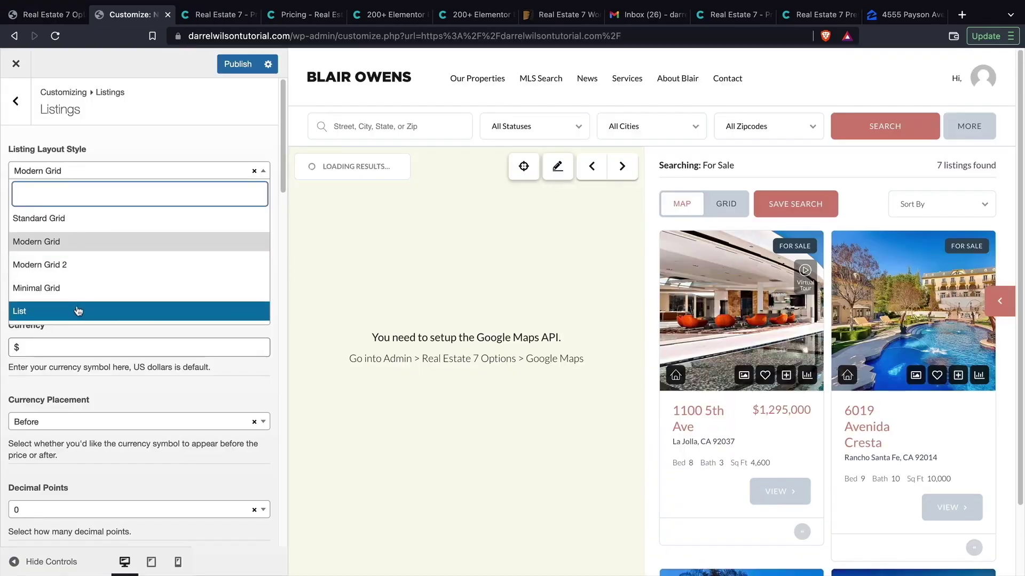
- Try the List listing layout style, then switch it to Modern Grid 2
{"action": "left_click", "coordinate": [78, 312]}
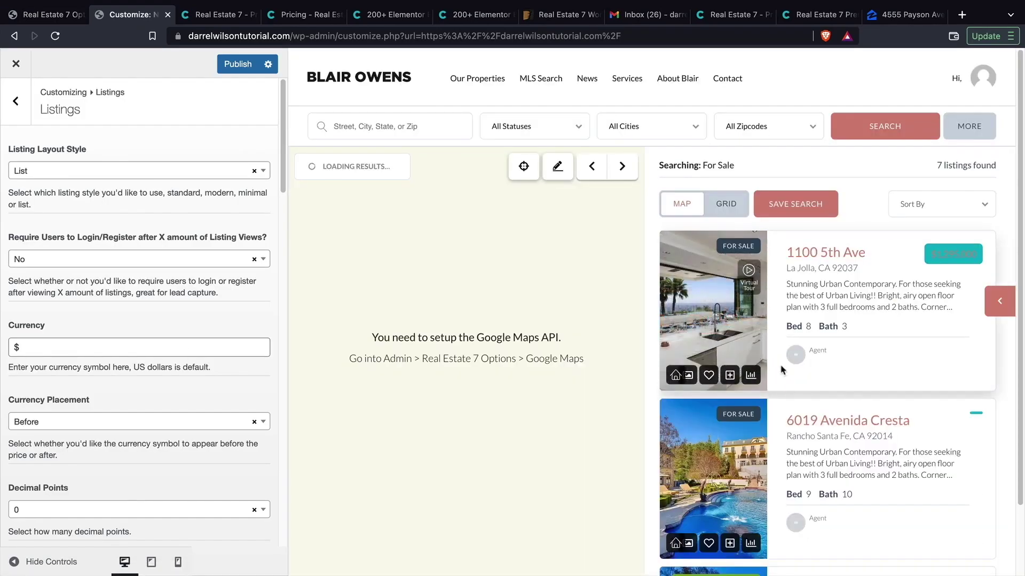
{"action": "left_click", "coordinate": [138, 171]}
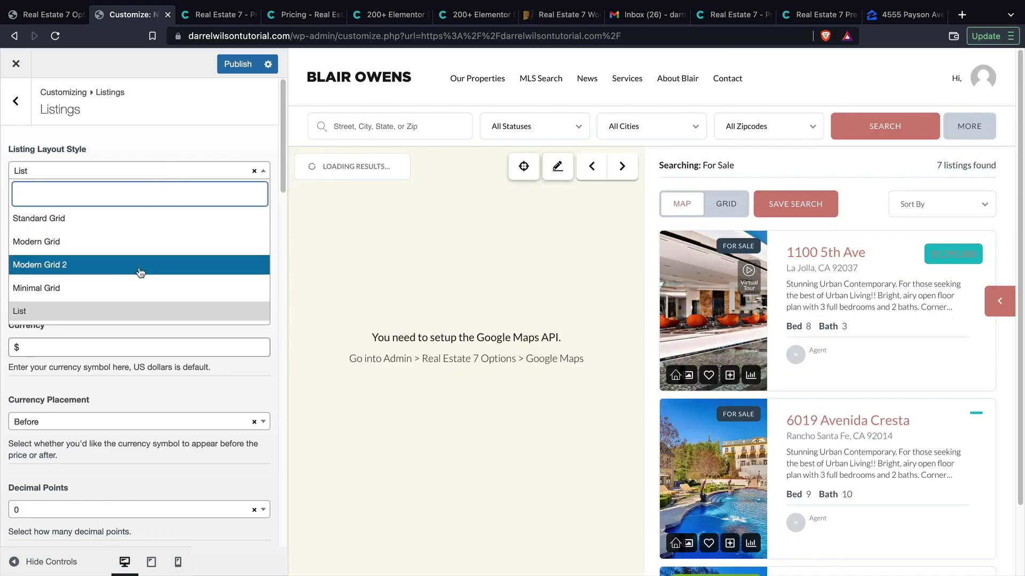
{"action": "left_click", "coordinate": [141, 268]}
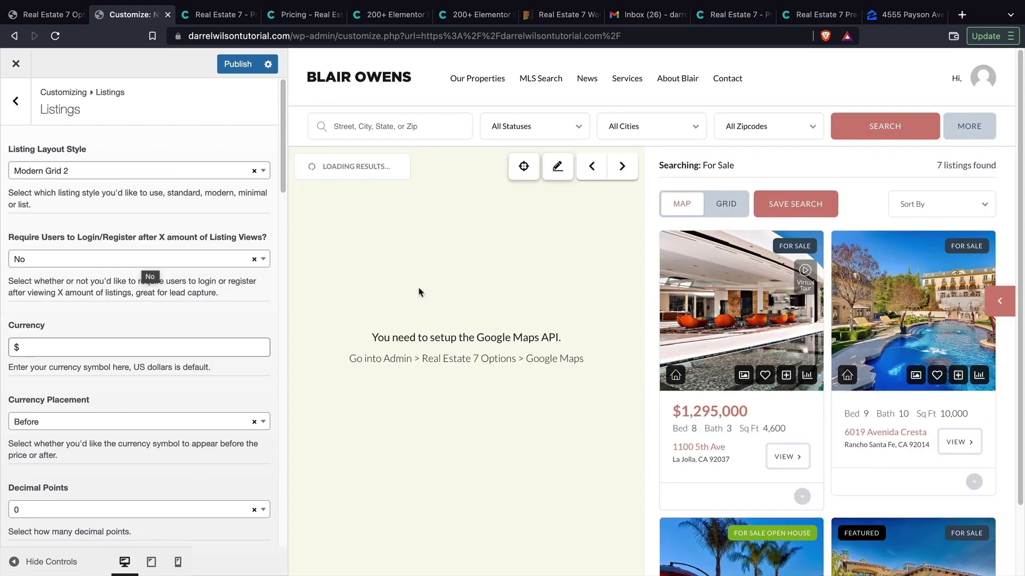
{"action": "scroll", "coordinate": [114, 309], "scroll_direction": "down", "scroll_amount": 10}
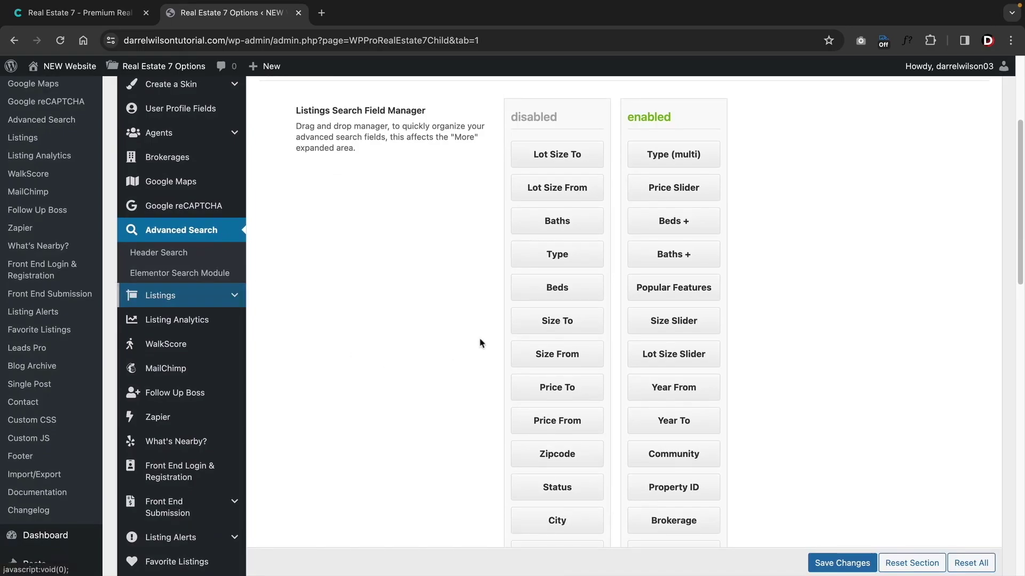
- Move Baths below Type in the disabled fields and go to Listings › Listing Single settings
{"action": "left_click_drag", "start_coordinate": [566, 238], "coordinate": [563, 259]}
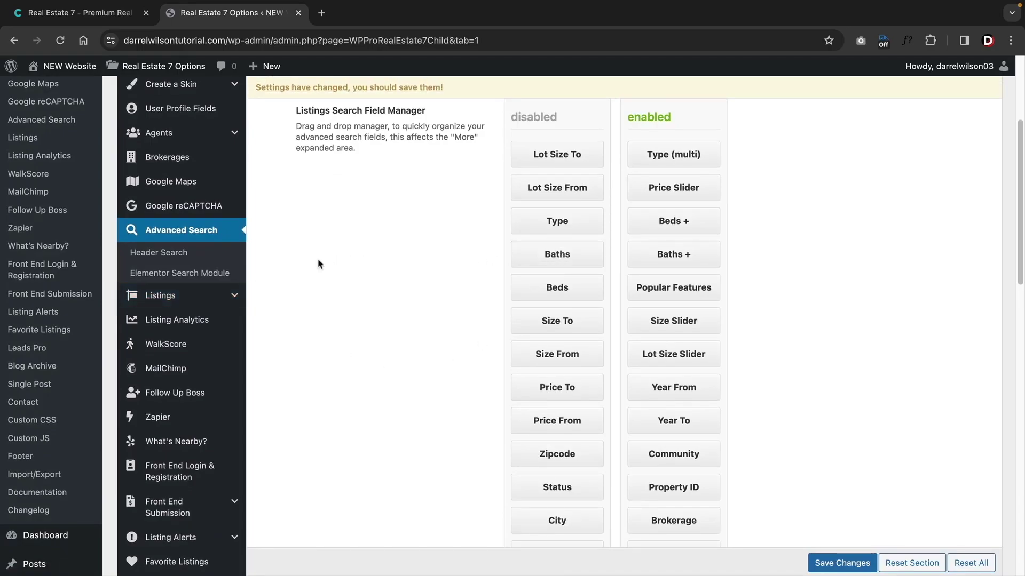
{"action": "left_click", "coordinate": [204, 299]}
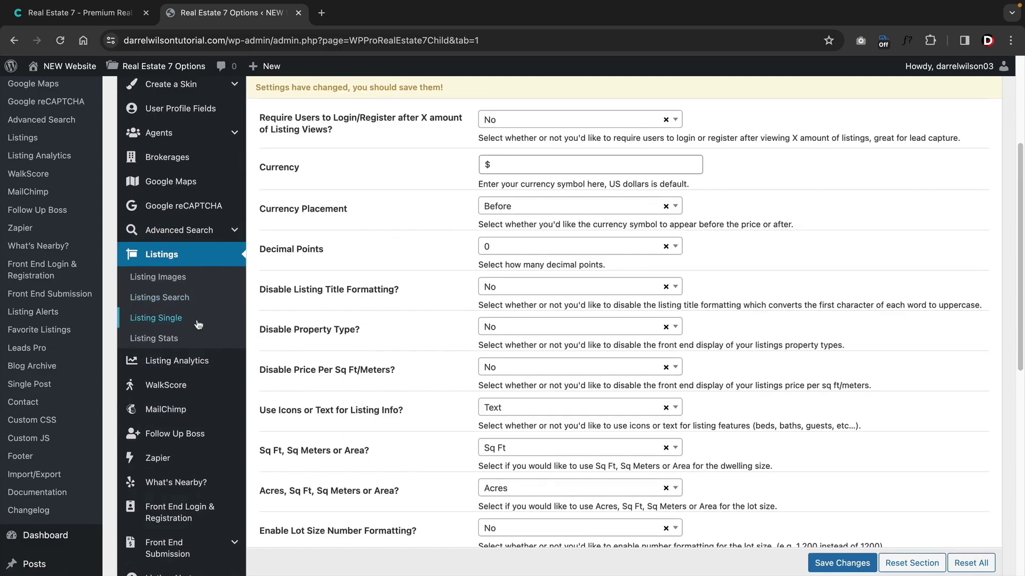
{"action": "left_click", "coordinate": [177, 297]}
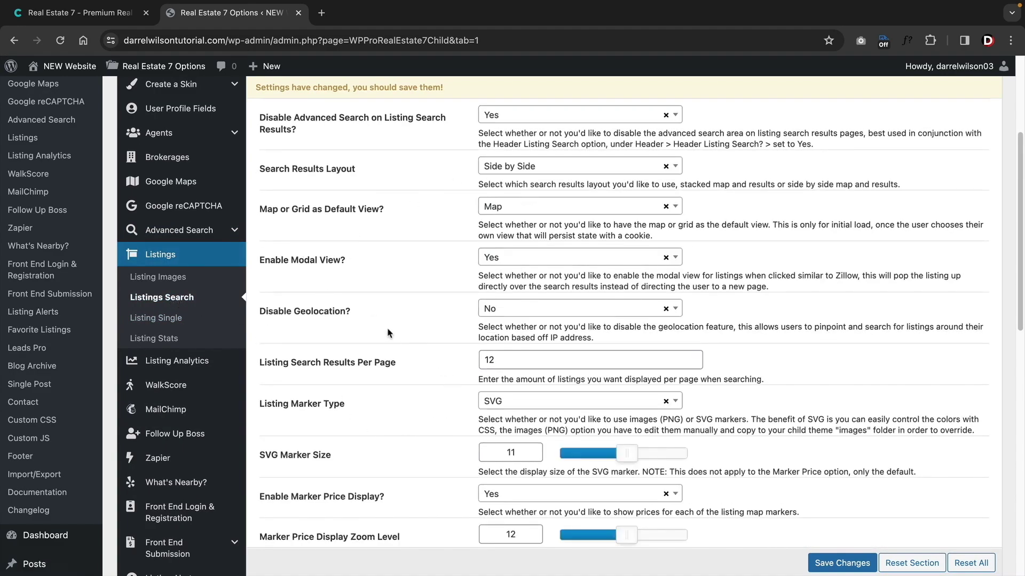
{"action": "left_click", "coordinate": [179, 321]}
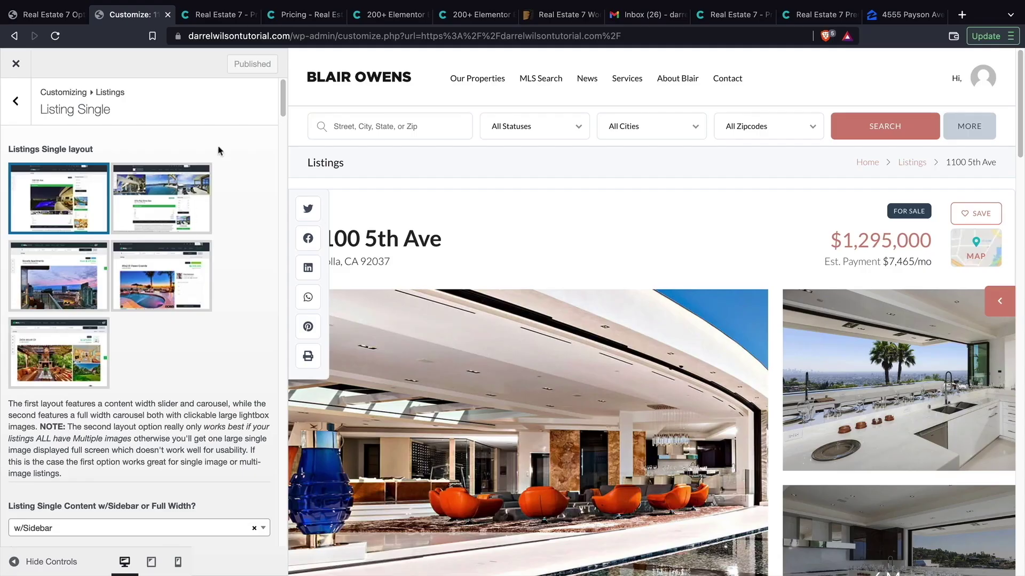
- Choose the second single-listing layout with the full-width image carousel
{"action": "left_click", "coordinate": [181, 214]}
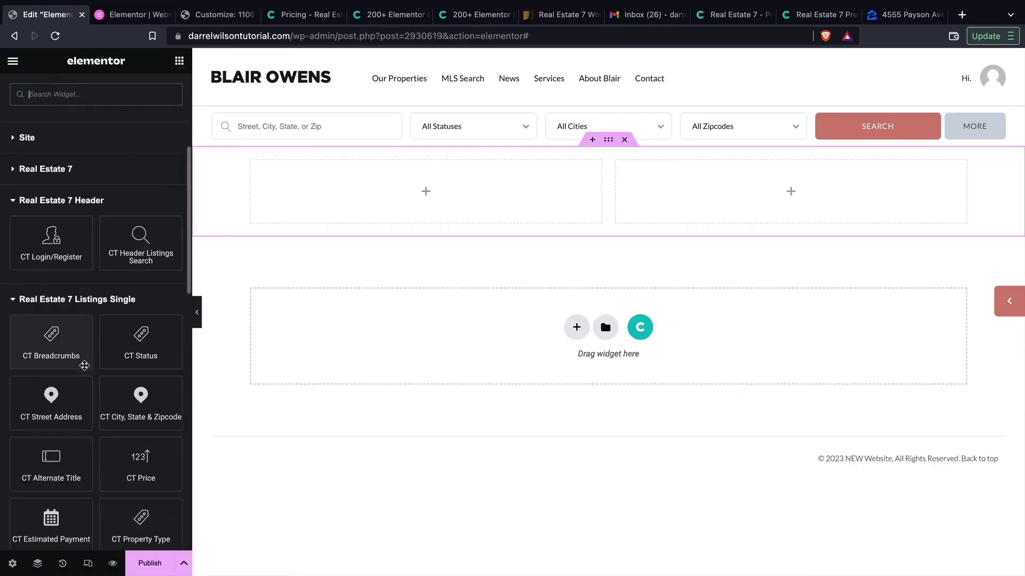
- Place the CT Breadcrumbs widget in the template's left column
{"action": "left_click_drag", "start_coordinate": [57, 334], "coordinate": [314, 166]}
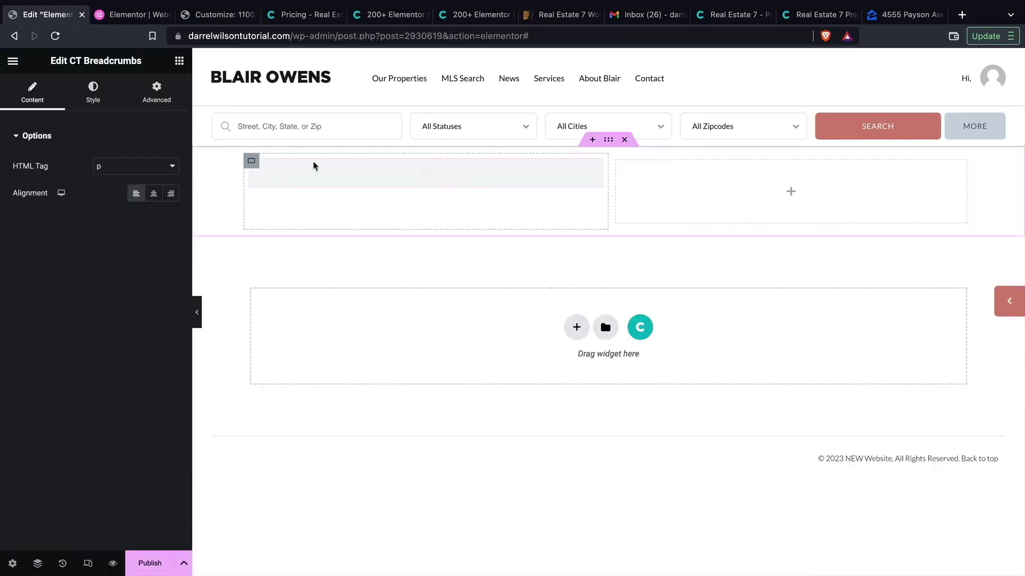
- Add CT Property Info under the breadcrumbs and another listing widget in the left column
{"action": "left_click", "coordinate": [180, 61]}
{"action": "scroll", "coordinate": [80, 363], "scroll_direction": "down", "scroll_amount": 10}
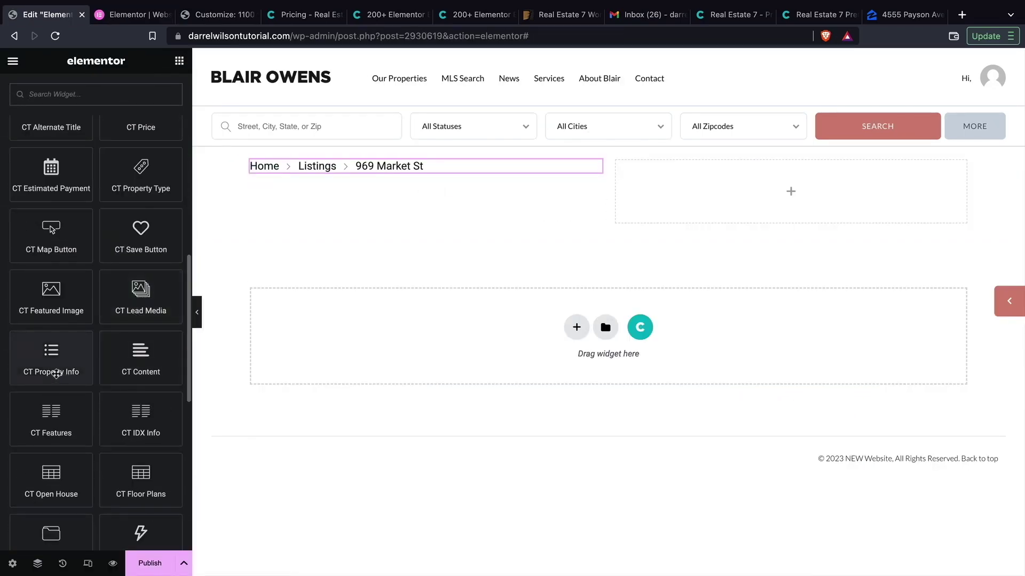
{"action": "left_click_drag", "start_coordinate": [56, 374], "coordinate": [430, 187]}
{"action": "left_click", "coordinate": [179, 61]}
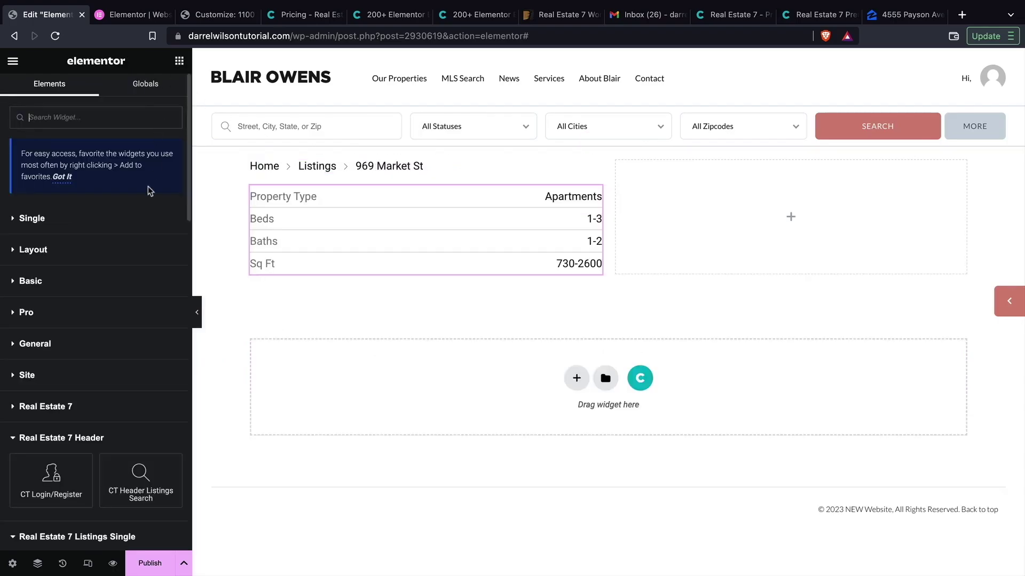
{"action": "scroll", "coordinate": [128, 246], "scroll_direction": "down", "scroll_amount": 15}
{"action": "scroll", "coordinate": [111, 302], "scroll_direction": "up", "scroll_amount": 8}
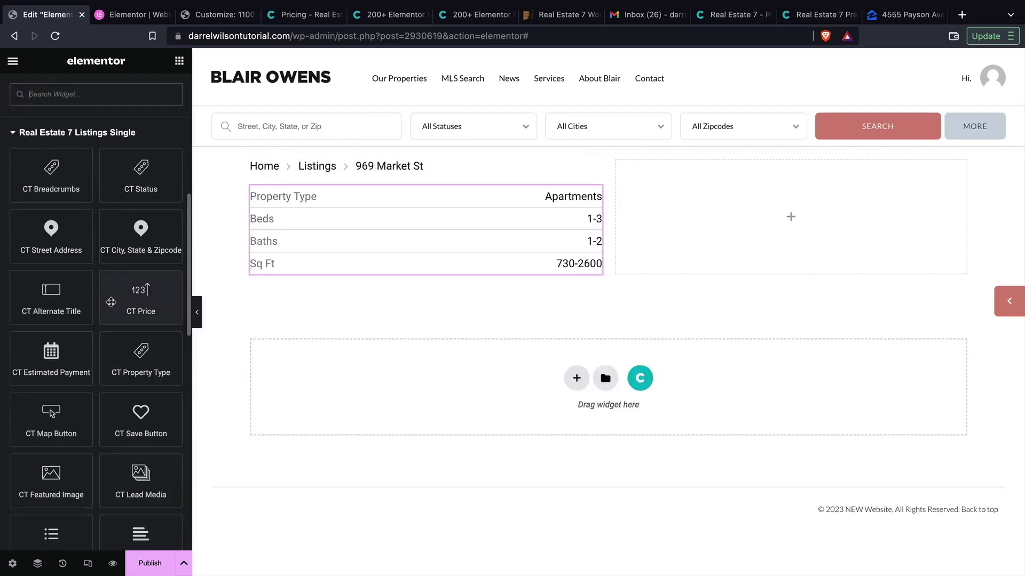
{"action": "left_click_drag", "start_coordinate": [55, 298], "coordinate": [311, 202]}
- Adjust the agent image settings and place the CT Map Button below the image
{"action": "left_click", "coordinate": [179, 61]}
{"action": "scroll", "coordinate": [102, 300], "scroll_direction": "down", "scroll_amount": 10}
{"action": "scroll", "coordinate": [102, 301], "scroll_direction": "up", "scroll_amount": 4}
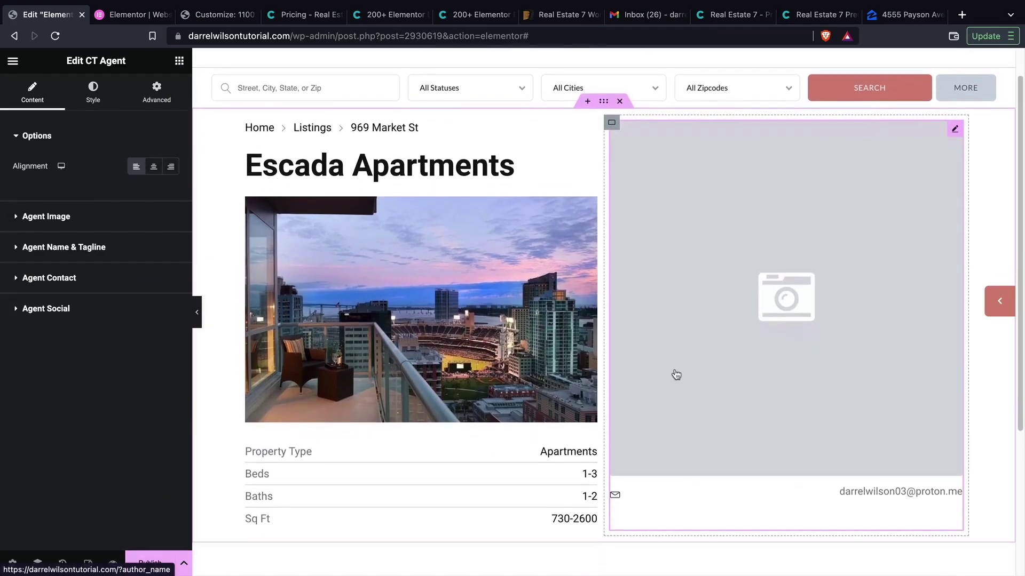
{"action": "left_click", "coordinate": [152, 216]}
{"action": "left_click", "coordinate": [180, 60]}
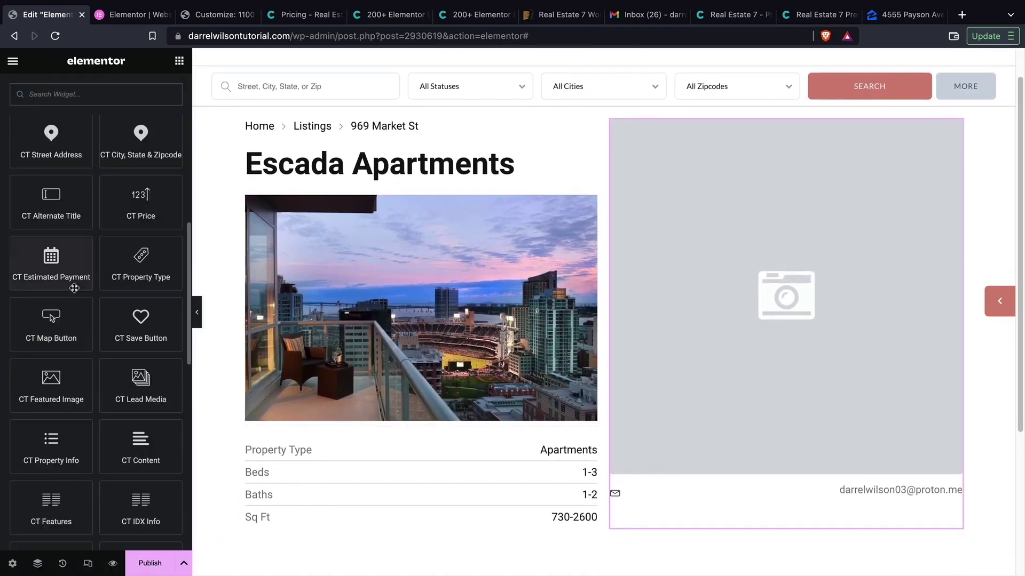
{"action": "left_click_drag", "start_coordinate": [51, 324], "coordinate": [376, 421]}
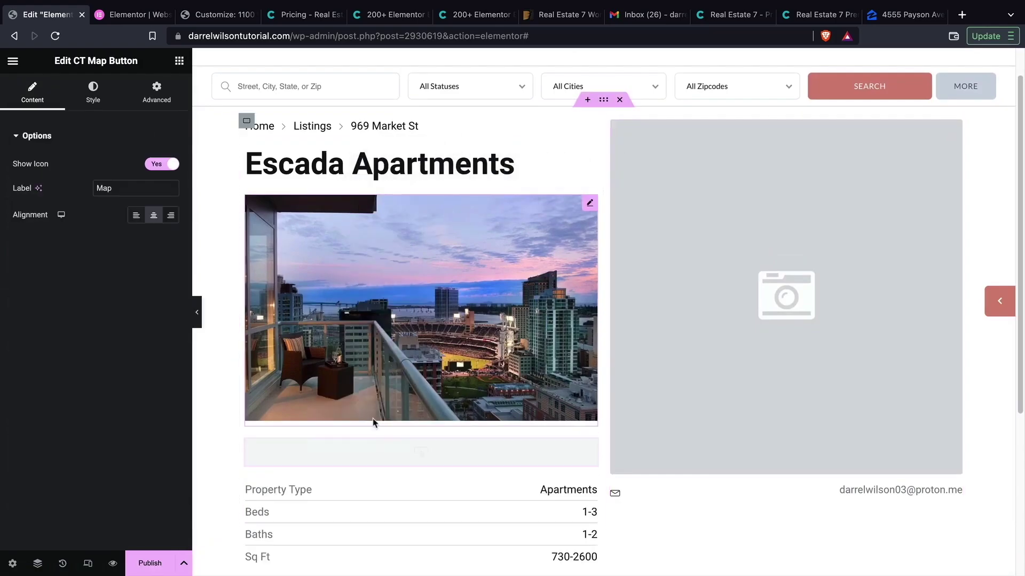
- Add the Floor Plans widget to the template and save it with Ctrl+S
{"action": "left_click", "coordinate": [179, 61]}
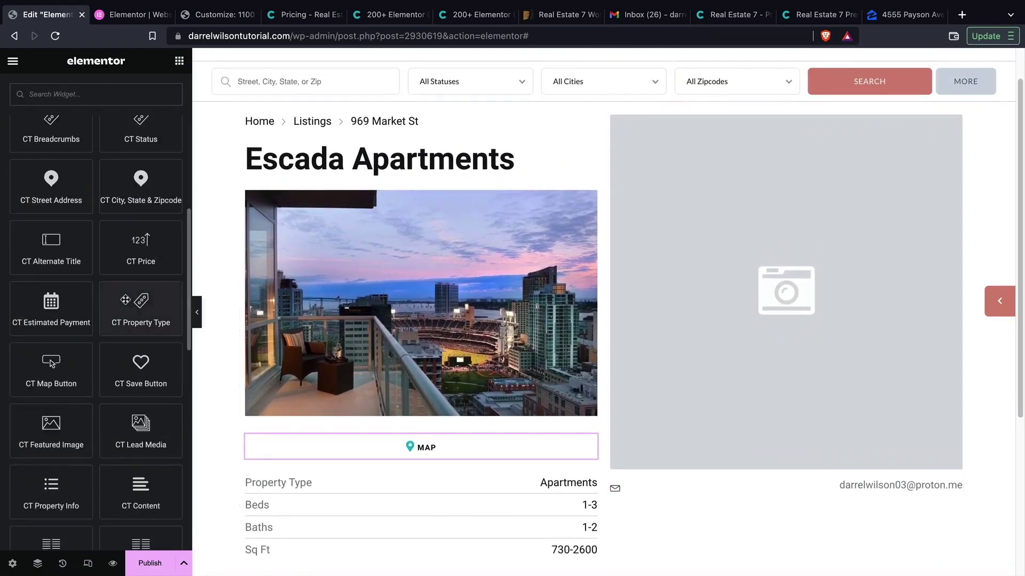
{"action": "scroll", "coordinate": [97, 346], "scroll_direction": "down", "scroll_amount": 3}
{"action": "left_click_drag", "start_coordinate": [137, 489], "coordinate": [645, 454]}
{"action": "scroll", "coordinate": [645, 455], "scroll_direction": "down", "scroll_amount": 4}
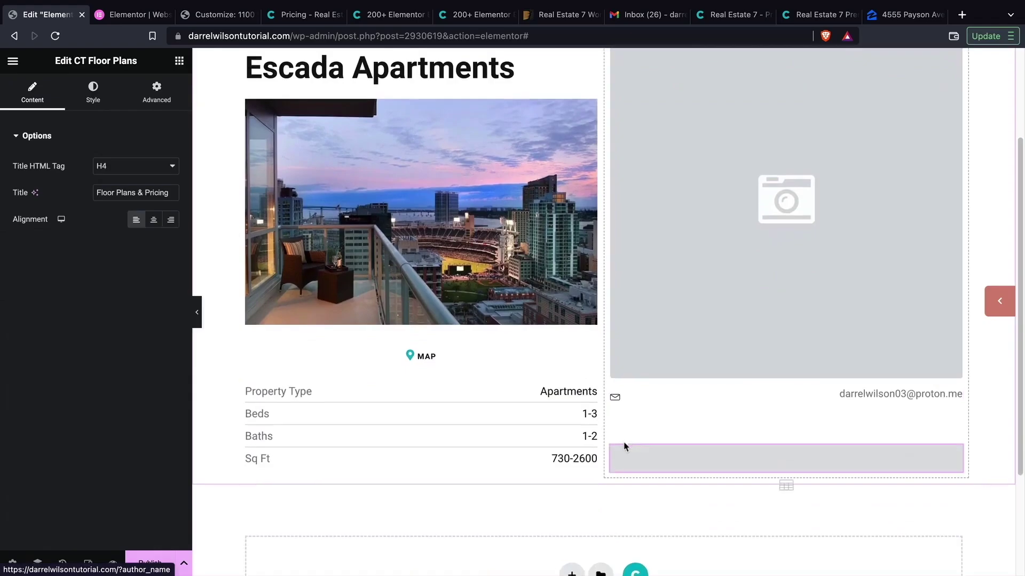
{"action": "scroll", "coordinate": [549, 409], "scroll_direction": "down", "scroll_amount": 1}
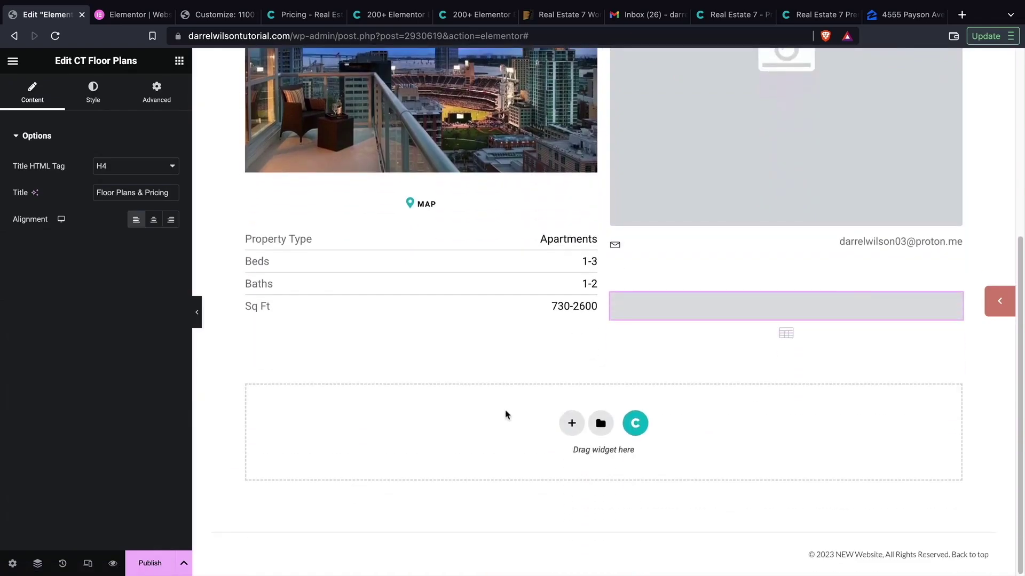
{"action": "key", "text": "ctrl+s"}
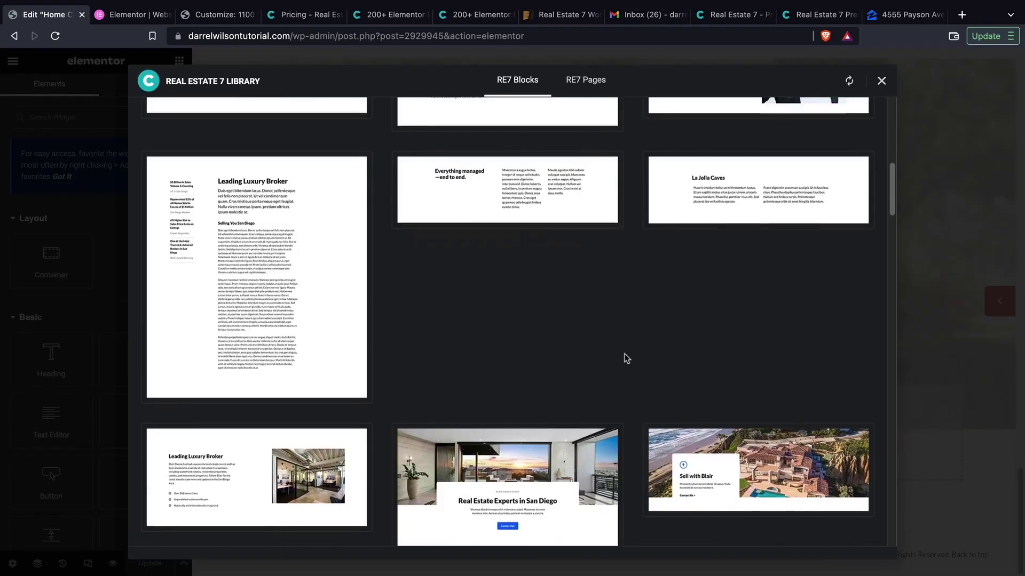
{"action": "scroll", "coordinate": [622, 357], "scroll_direction": "down", "scroll_amount": 8}
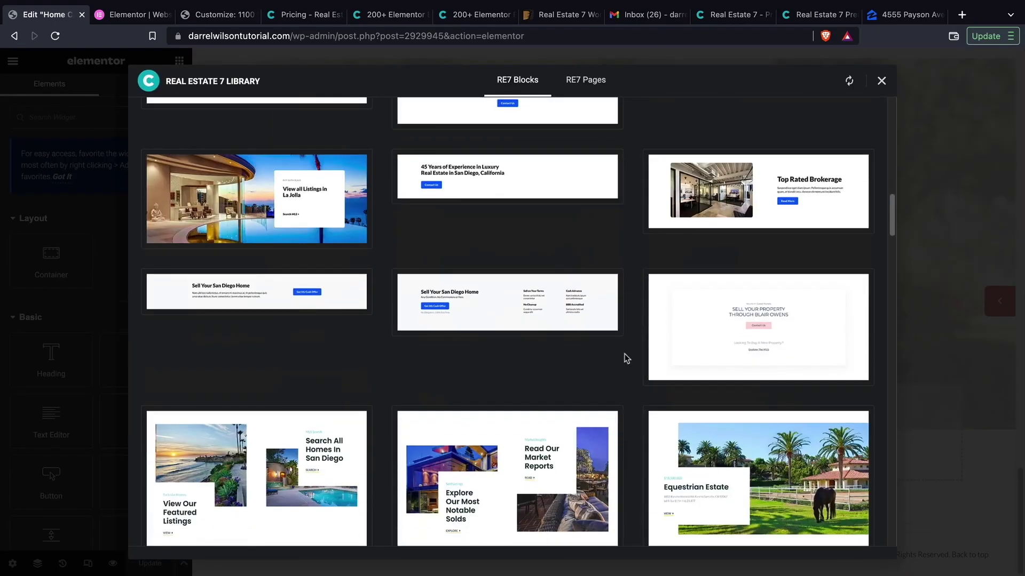
{"action": "scroll", "coordinate": [626, 358], "scroll_direction": "down", "scroll_amount": 10}
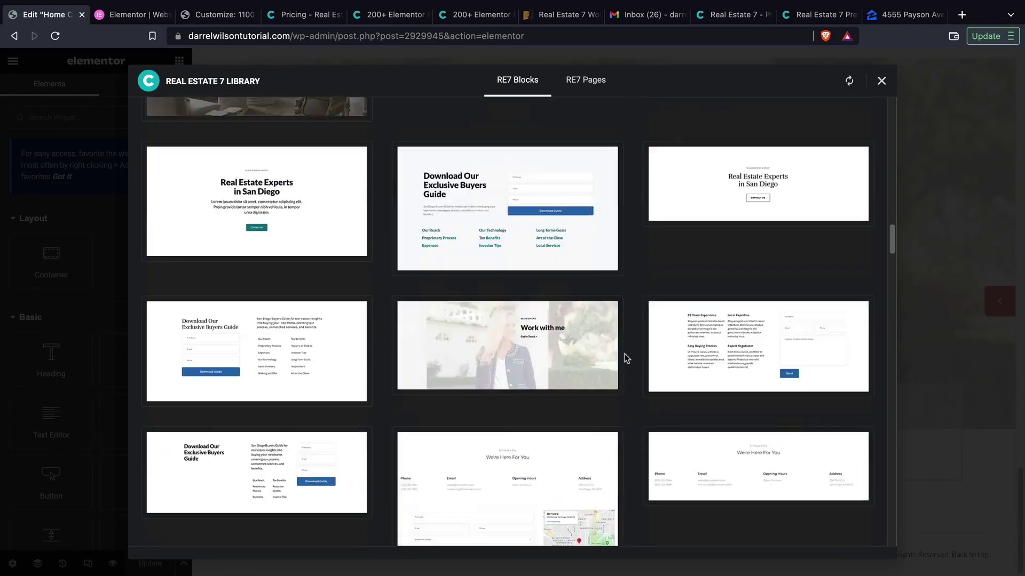
{"action": "scroll", "coordinate": [626, 358], "scroll_direction": "down", "scroll_amount": 10}
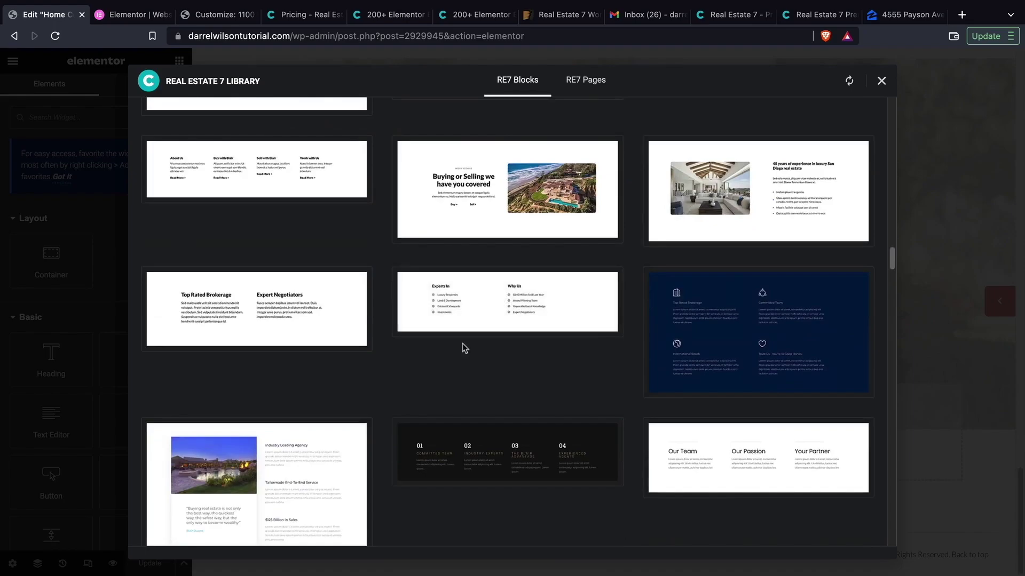
{"action": "scroll", "coordinate": [465, 348], "scroll_direction": "down", "scroll_amount": 5}
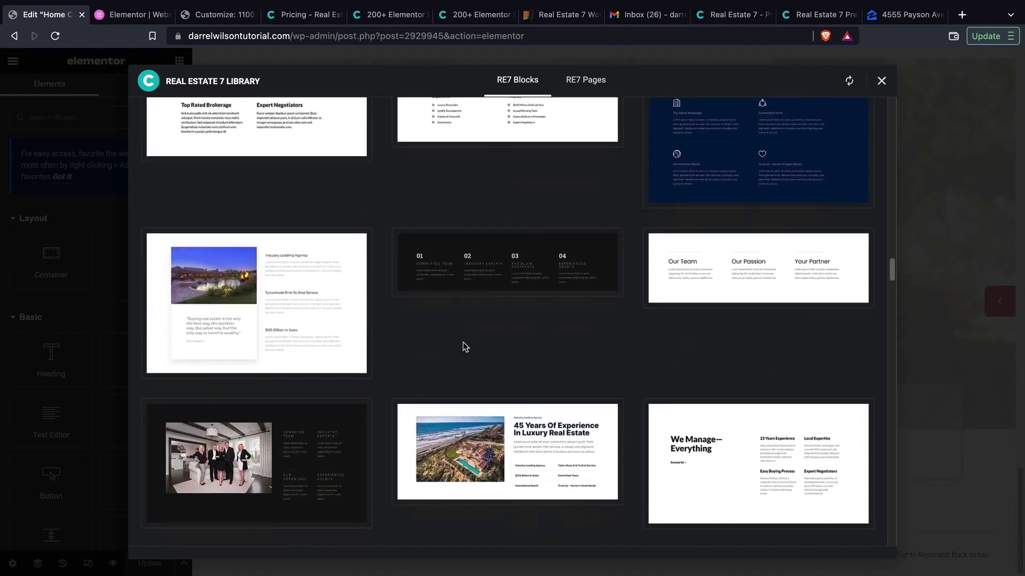
{"action": "scroll", "coordinate": [463, 346], "scroll_direction": "down", "scroll_amount": 10}
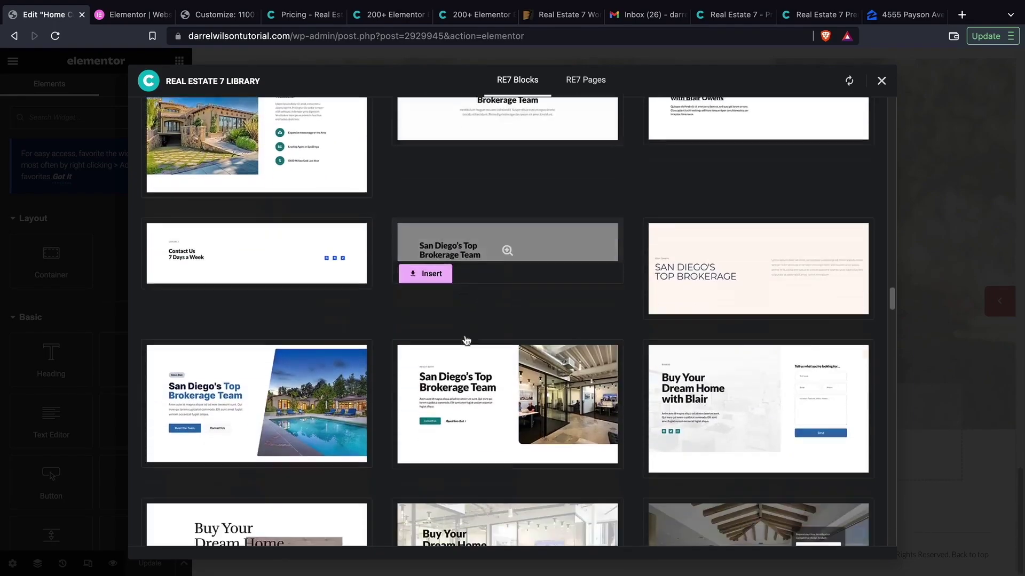
{"action": "scroll", "coordinate": [465, 339], "scroll_direction": "down", "scroll_amount": 12}
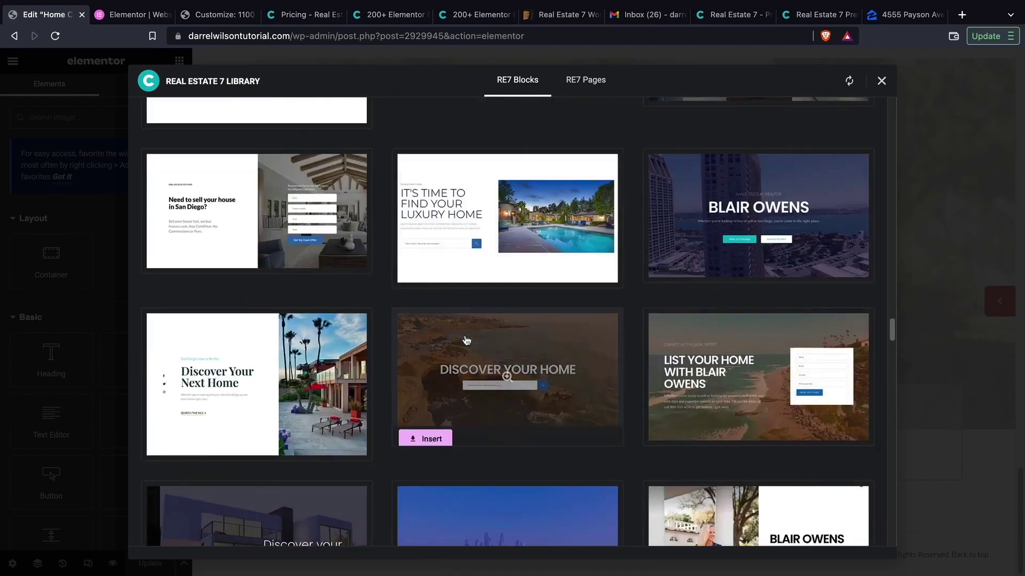
{"action": "scroll", "coordinate": [464, 342], "scroll_direction": "down", "scroll_amount": 8}
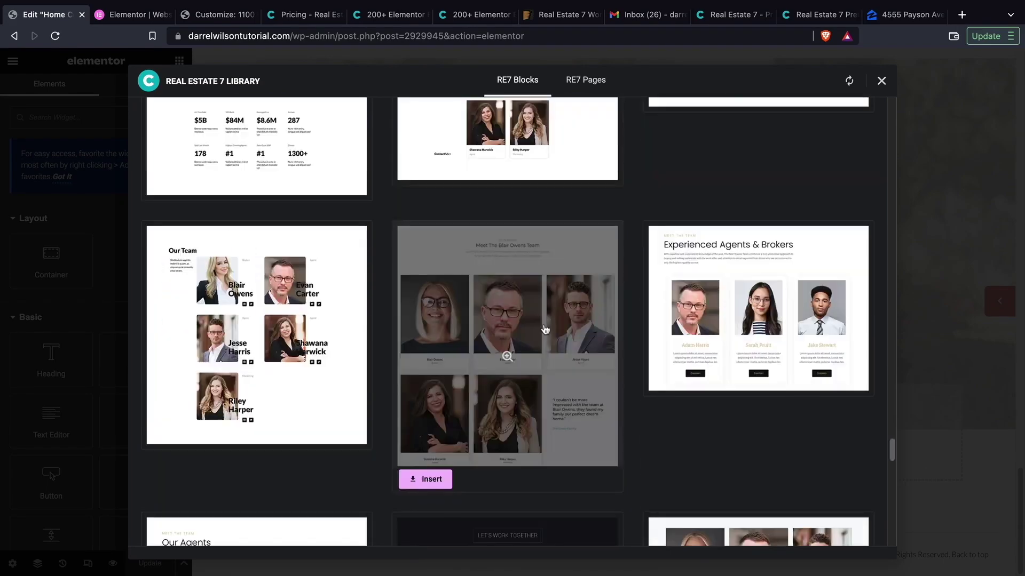
{"action": "scroll", "coordinate": [544, 330], "scroll_direction": "down", "scroll_amount": 12}
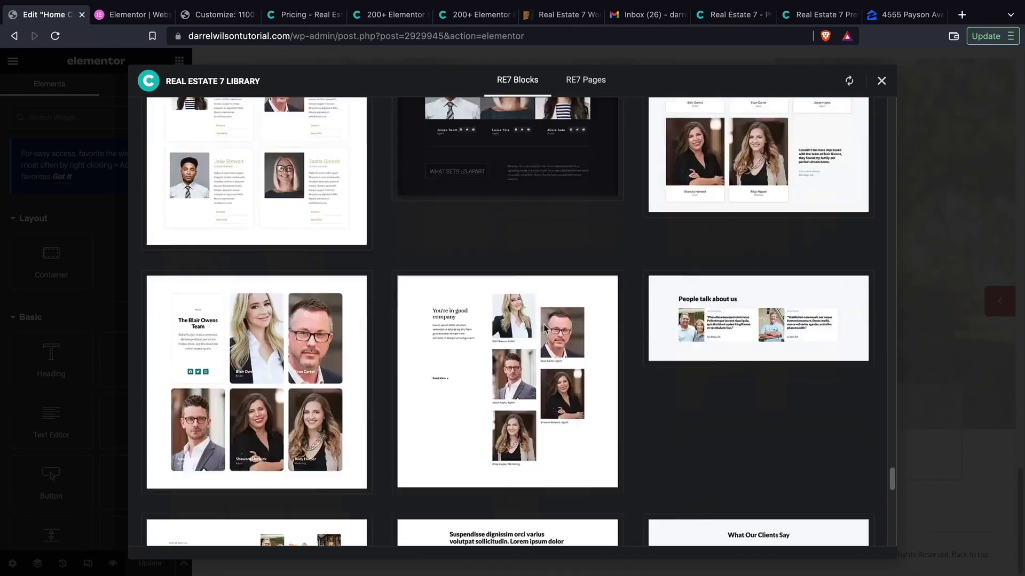
{"action": "scroll", "coordinate": [544, 328], "scroll_direction": "down", "scroll_amount": 15}
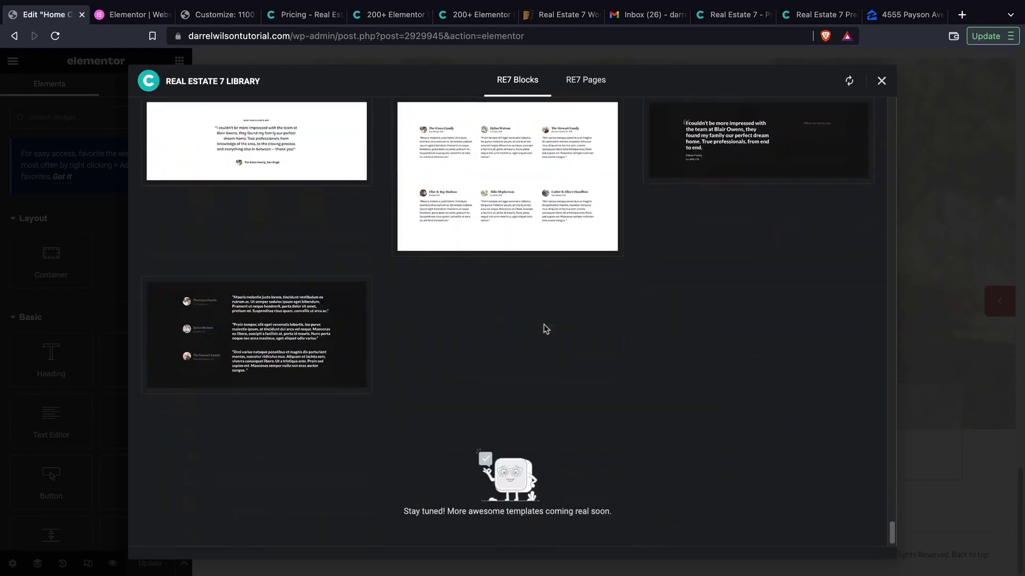
{"action": "left_click_drag", "start_coordinate": [891, 531], "coordinate": [843, 67]}
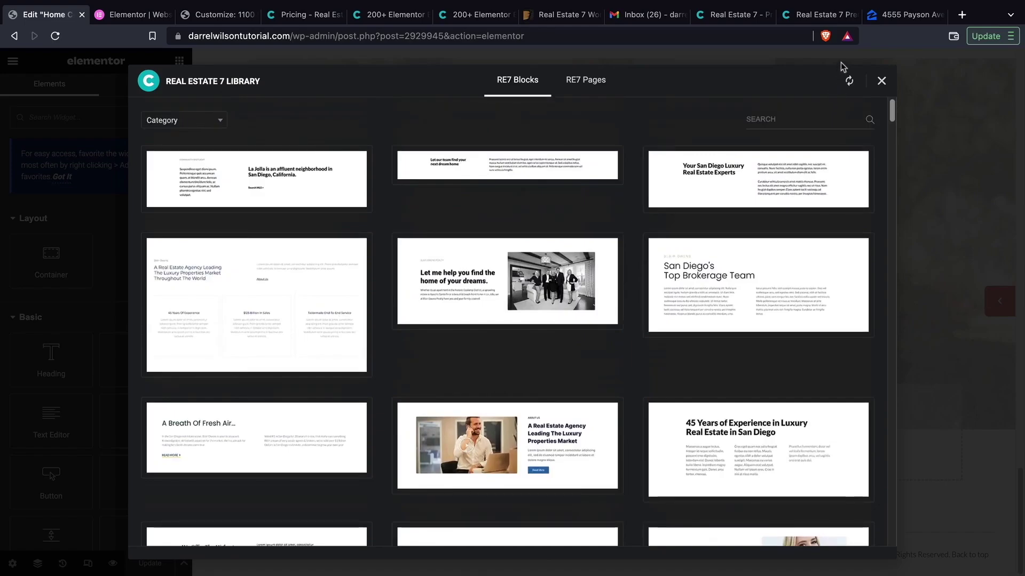
- Browse the RE7 Pages templates (About, Communities, Contact, Home), then run the demo homepage property search
{"action": "left_click", "coordinate": [590, 79]}
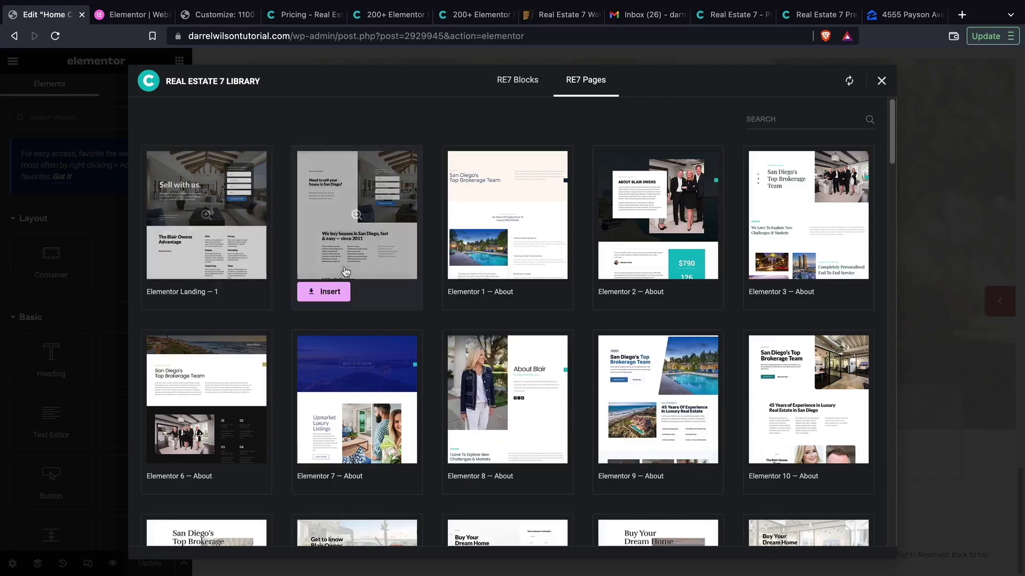
{"action": "scroll", "coordinate": [742, 298], "scroll_direction": "down", "scroll_amount": 8}
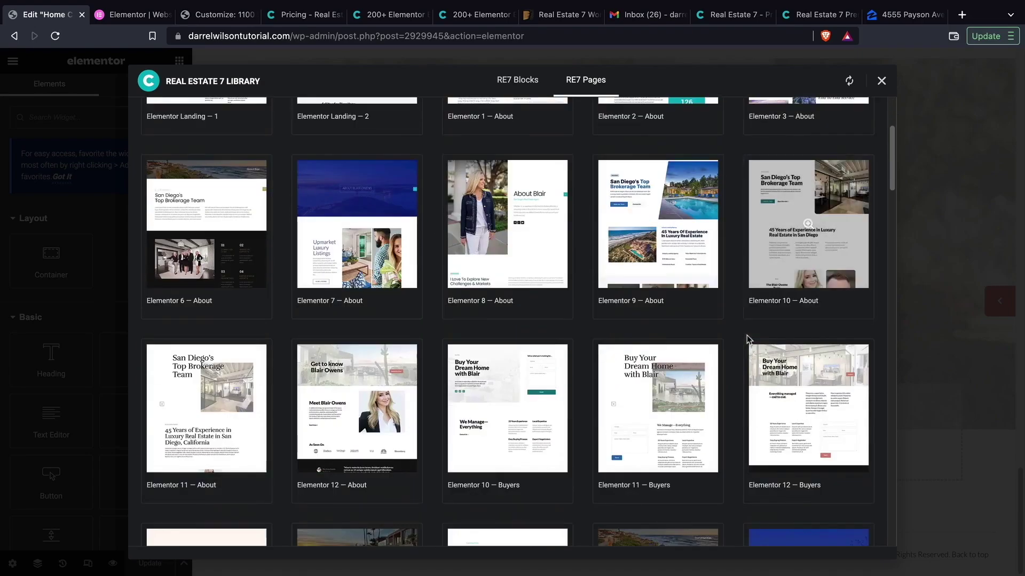
{"action": "scroll", "coordinate": [746, 339], "scroll_direction": "down", "scroll_amount": 5}
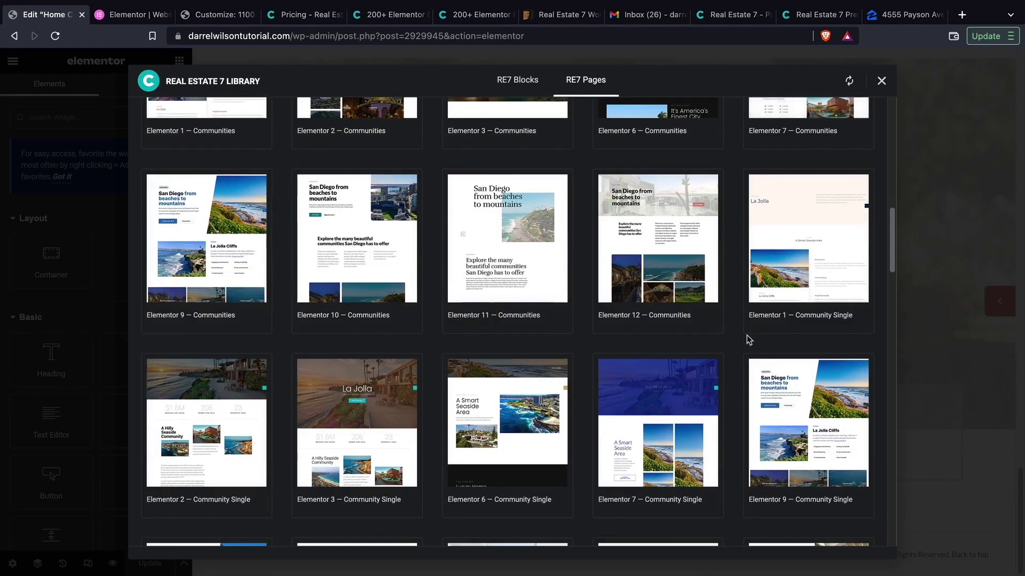
{"action": "scroll", "coordinate": [746, 340], "scroll_direction": "down", "scroll_amount": 5}
{"action": "scroll", "coordinate": [745, 339], "scroll_direction": "down", "scroll_amount": 3}
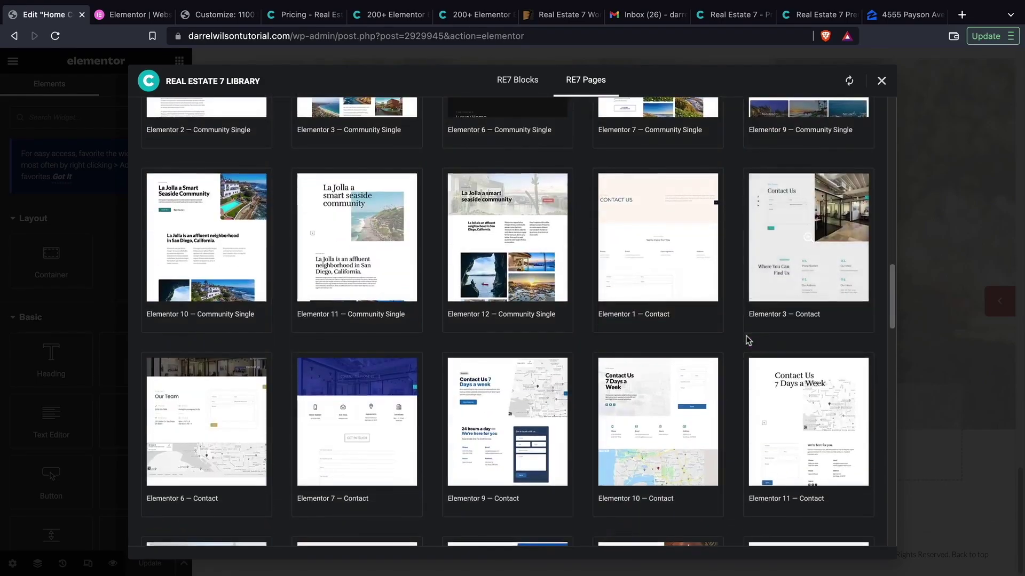
{"action": "scroll", "coordinate": [746, 340], "scroll_direction": "down", "scroll_amount": 10}
{"action": "scroll", "coordinate": [746, 339], "scroll_direction": "down", "scroll_amount": 4}
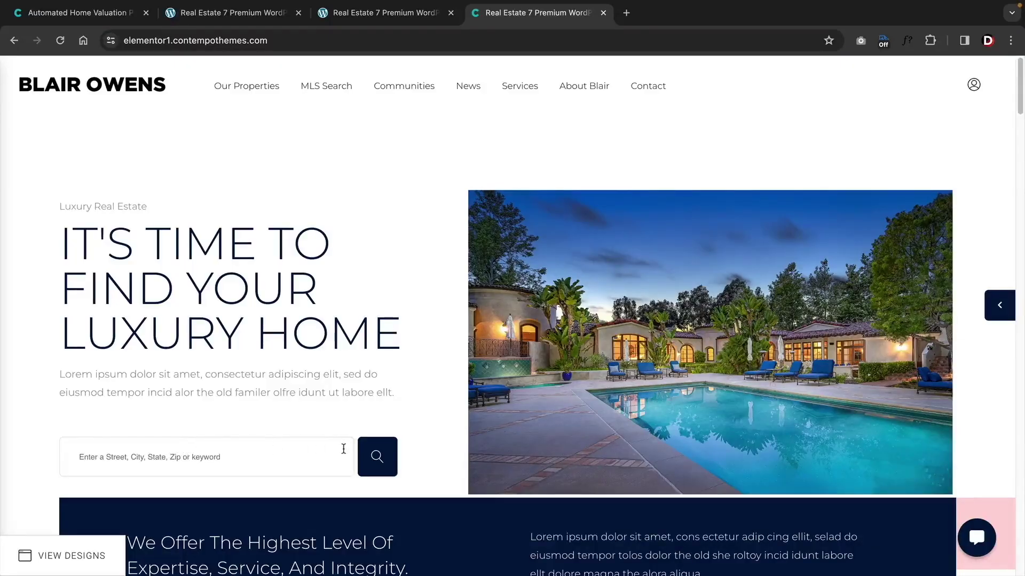
{"action": "left_click", "coordinate": [370, 459]}
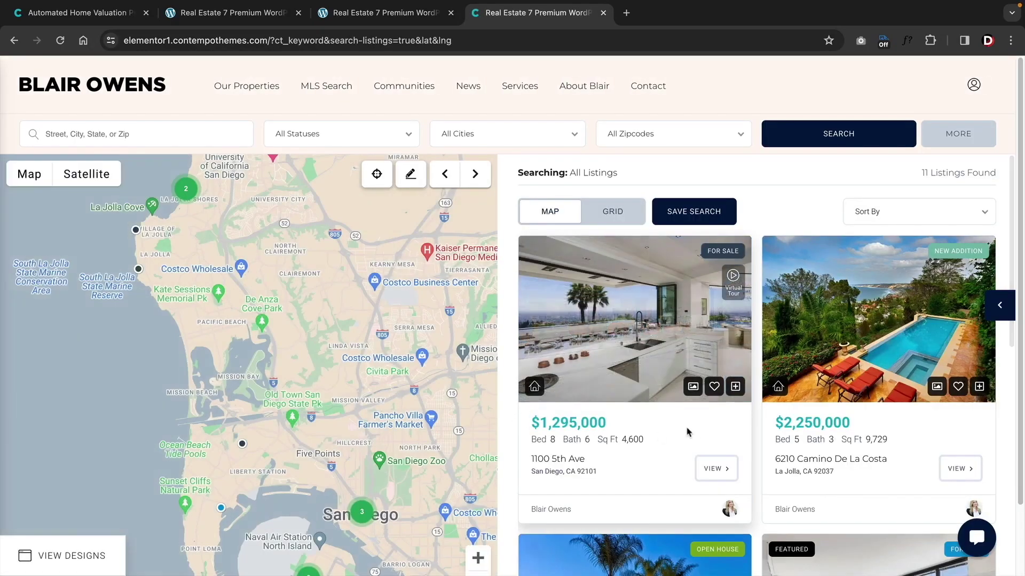
{"action": "left_click", "coordinate": [623, 214]}
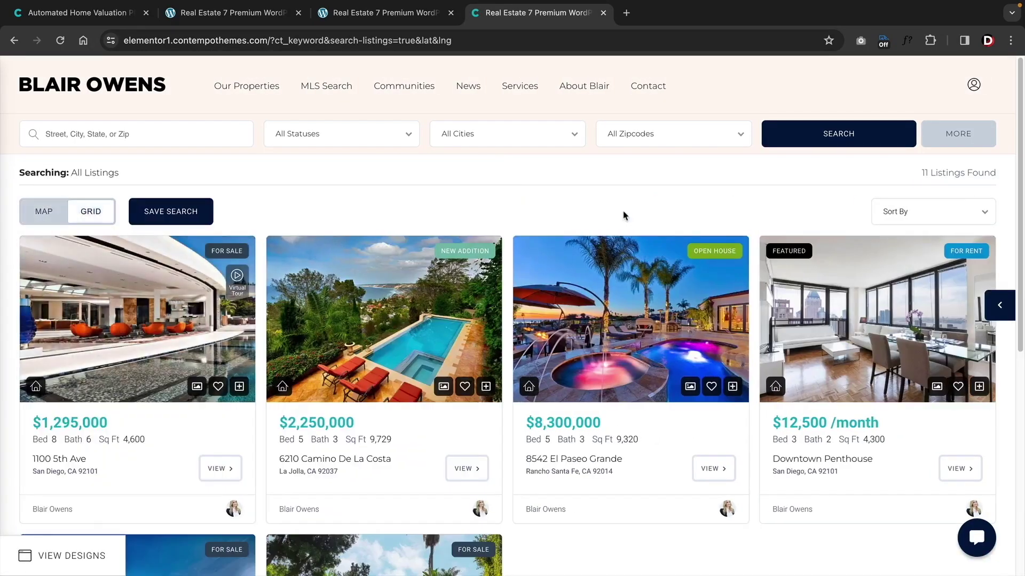
{"action": "left_click", "coordinate": [59, 215]}
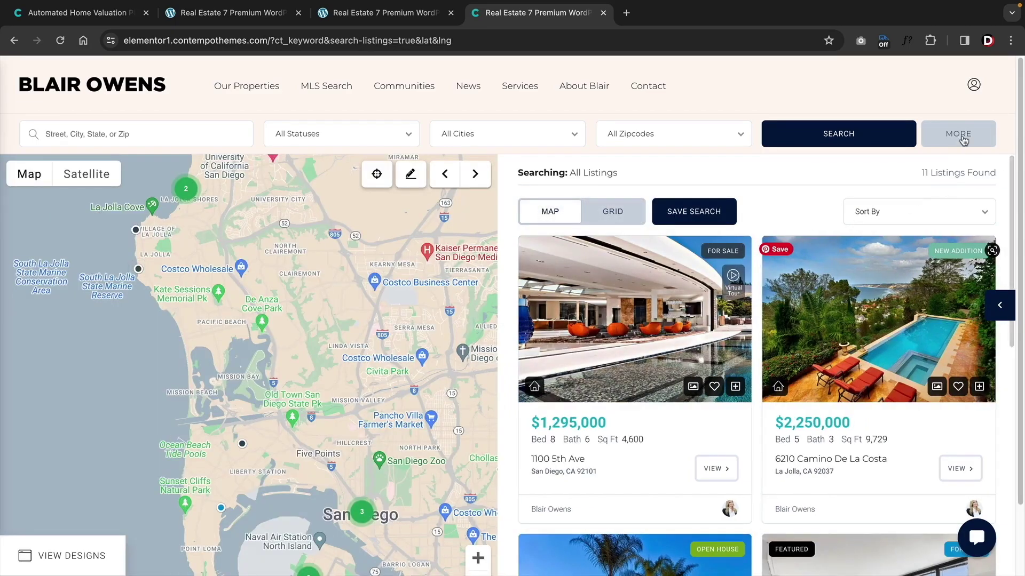
{"action": "left_click", "coordinate": [964, 137]}
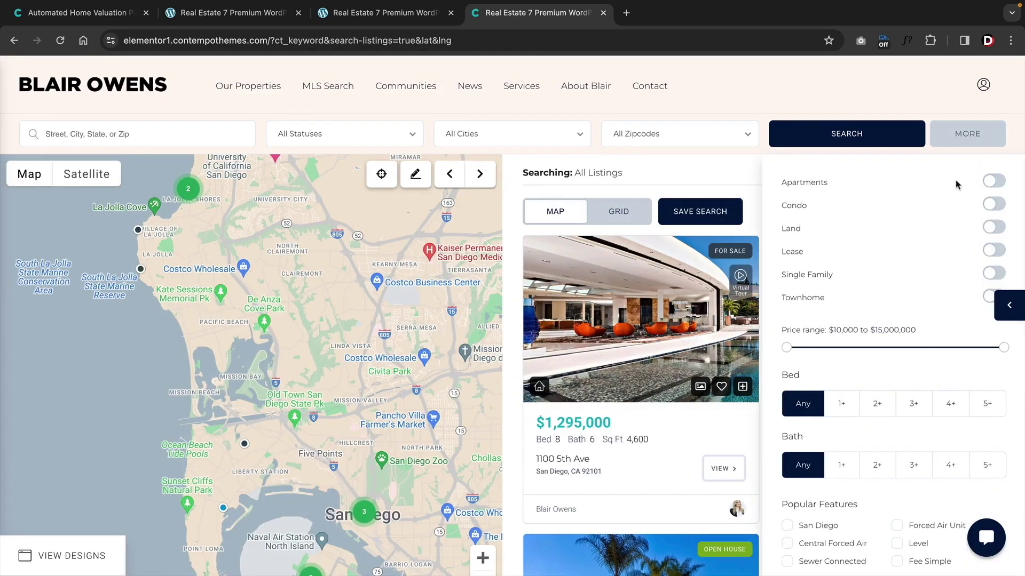
{"action": "left_click", "coordinate": [584, 422]}
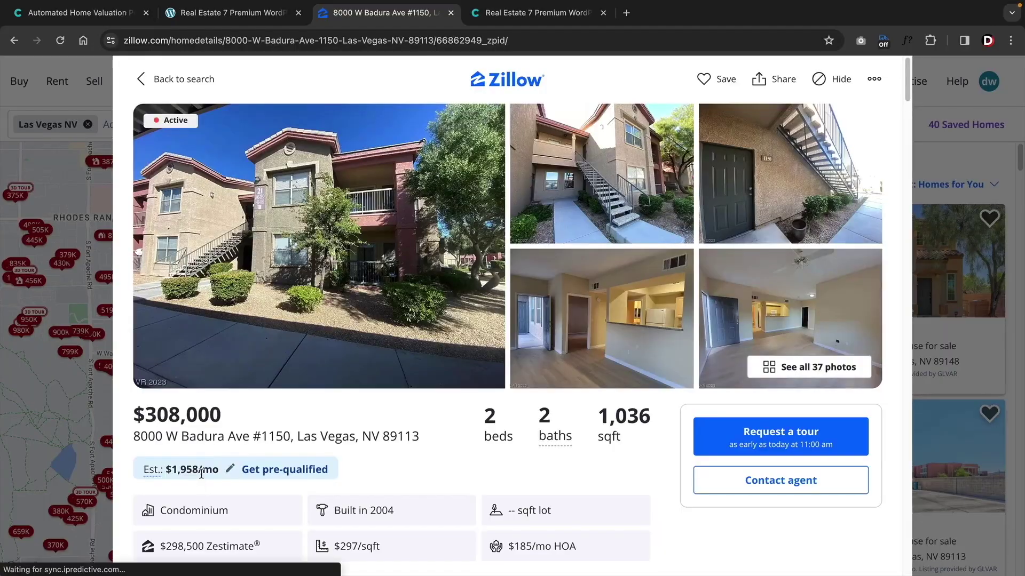
{"action": "scroll", "coordinate": [201, 473], "scroll_direction": "down", "scroll_amount": 3}
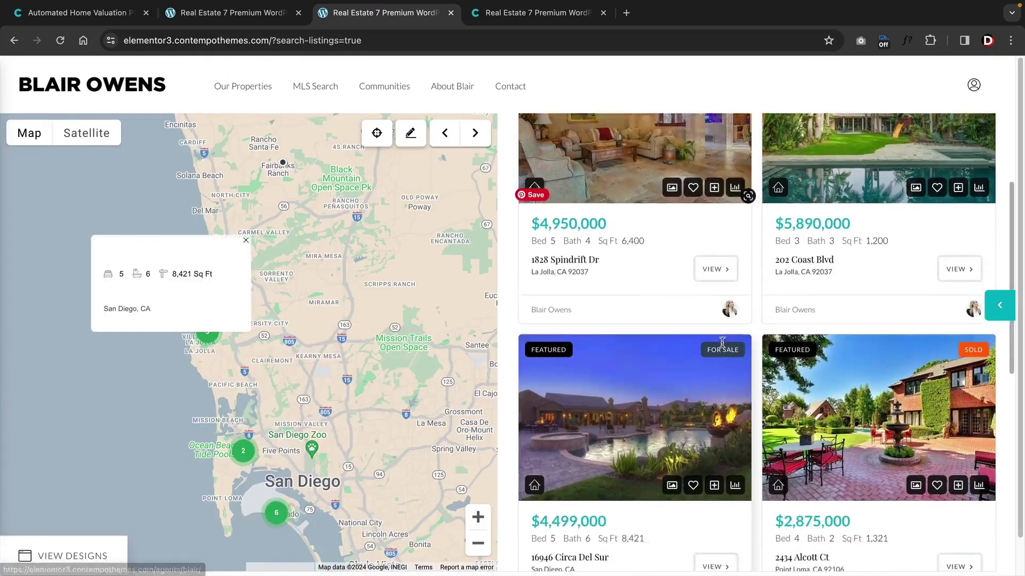
{"action": "scroll", "coordinate": [686, 384], "scroll_direction": "down", "scroll_amount": 3}
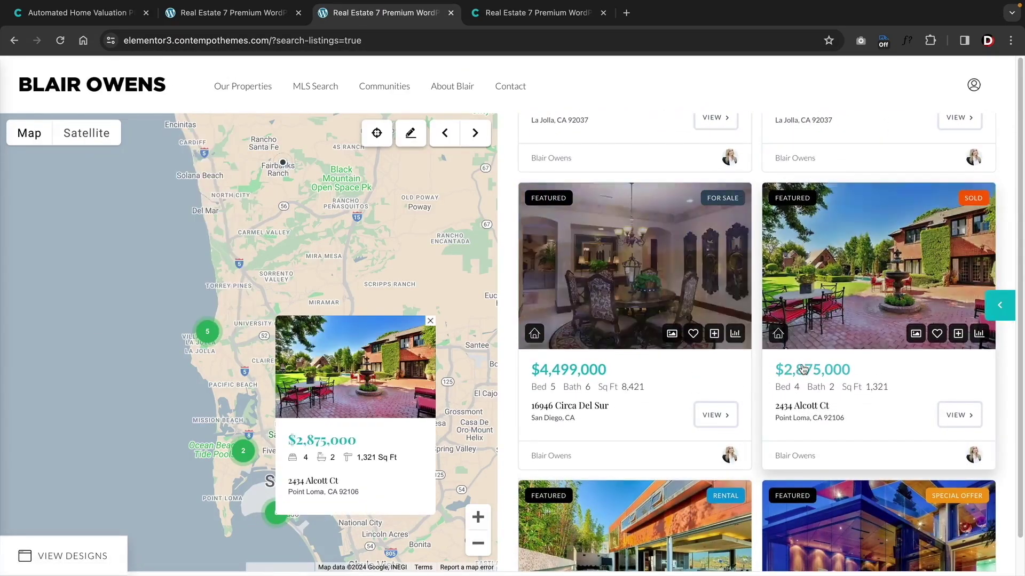
{"action": "left_click", "coordinate": [804, 368]}
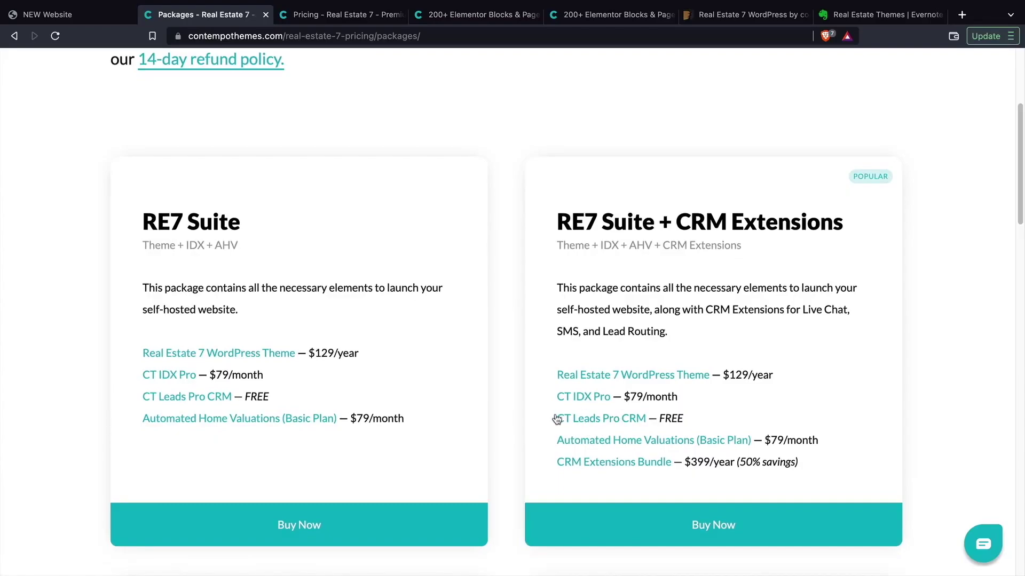
{"action": "scroll", "coordinate": [508, 423], "scroll_direction": "down", "scroll_amount": 8}
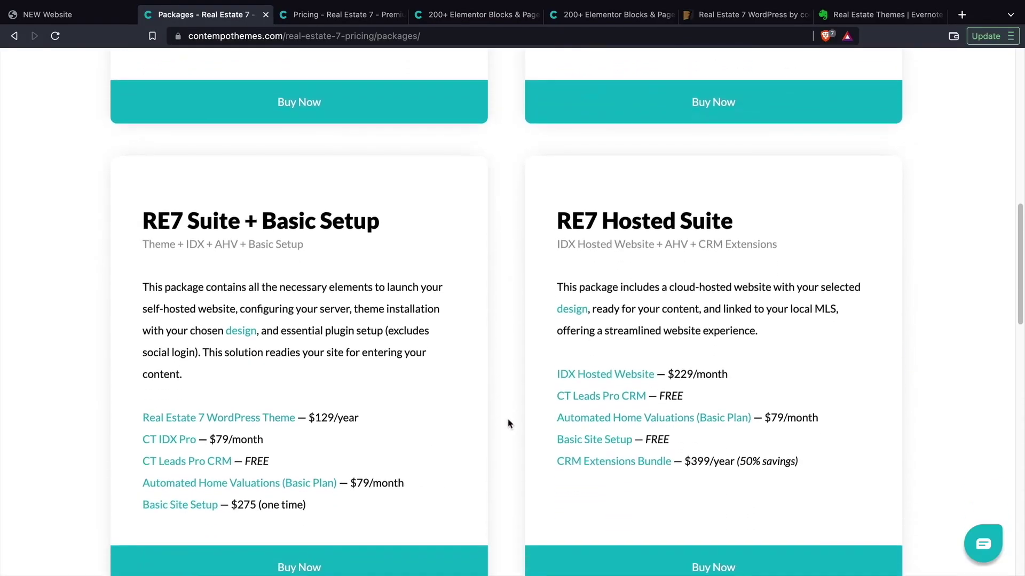
{"action": "scroll", "coordinate": [508, 423], "scroll_direction": "down", "scroll_amount": 1}
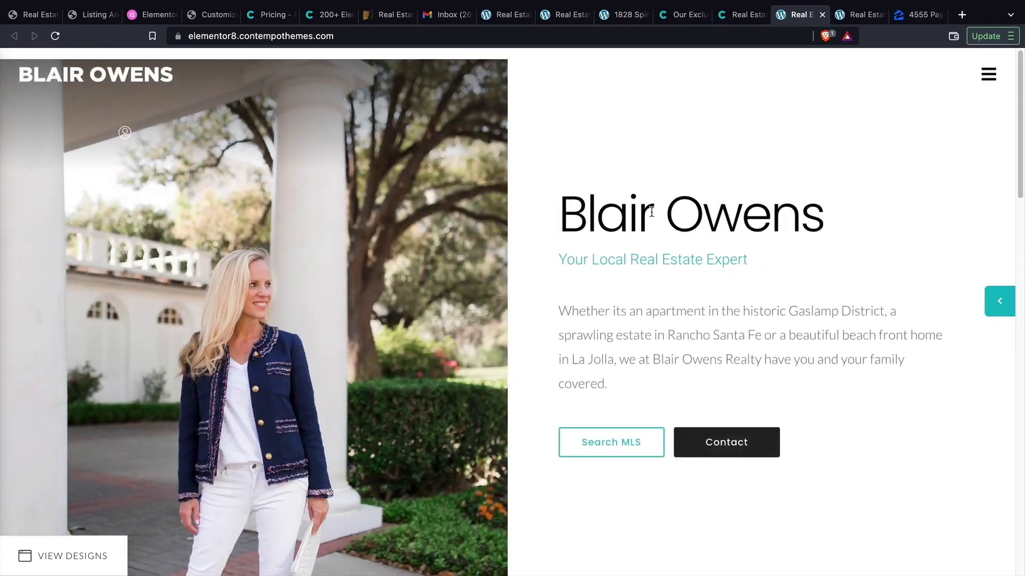
- Run Search MLS from the demo homepage and scroll through the 12 listings found
{"action": "left_click", "coordinate": [615, 443]}
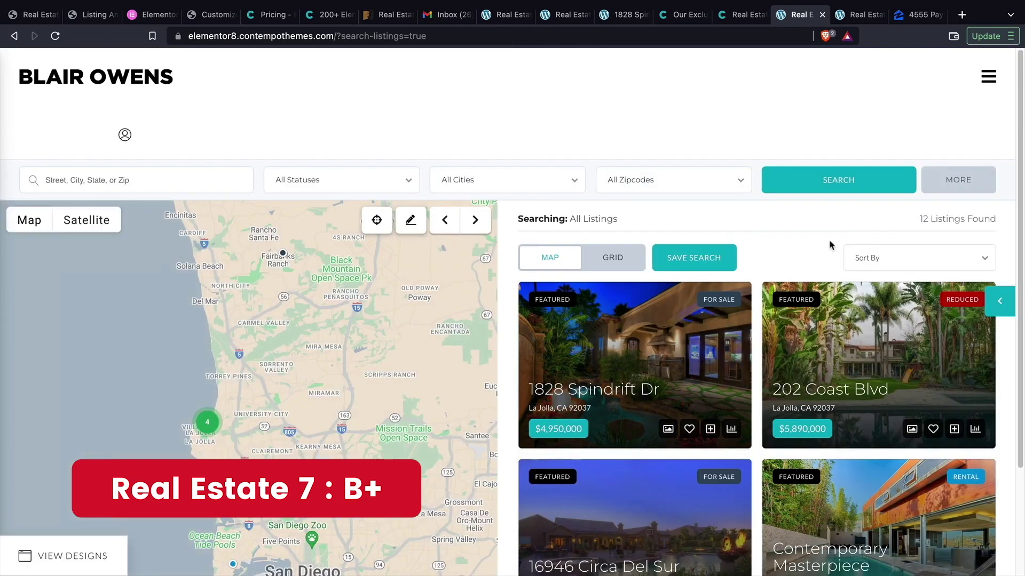
{"action": "scroll", "coordinate": [829, 244], "scroll_direction": "down", "scroll_amount": 5}
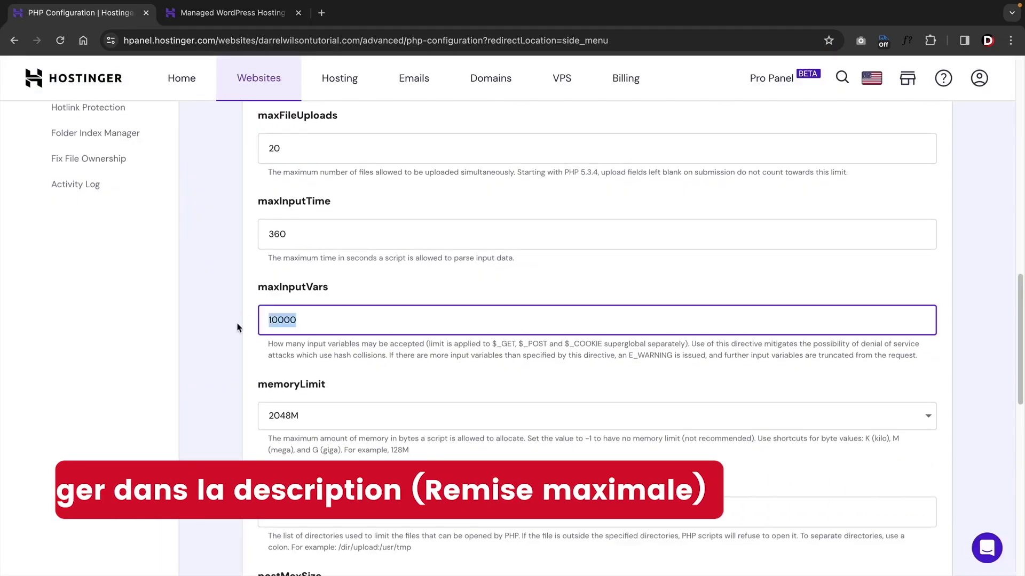
- Set both memoryLimit and postMaxSize to 2048M in the PHP configuration
{"action": "left_click", "coordinate": [238, 324]}
{"action": "scroll", "coordinate": [314, 304], "scroll_direction": "down", "scroll_amount": 3}
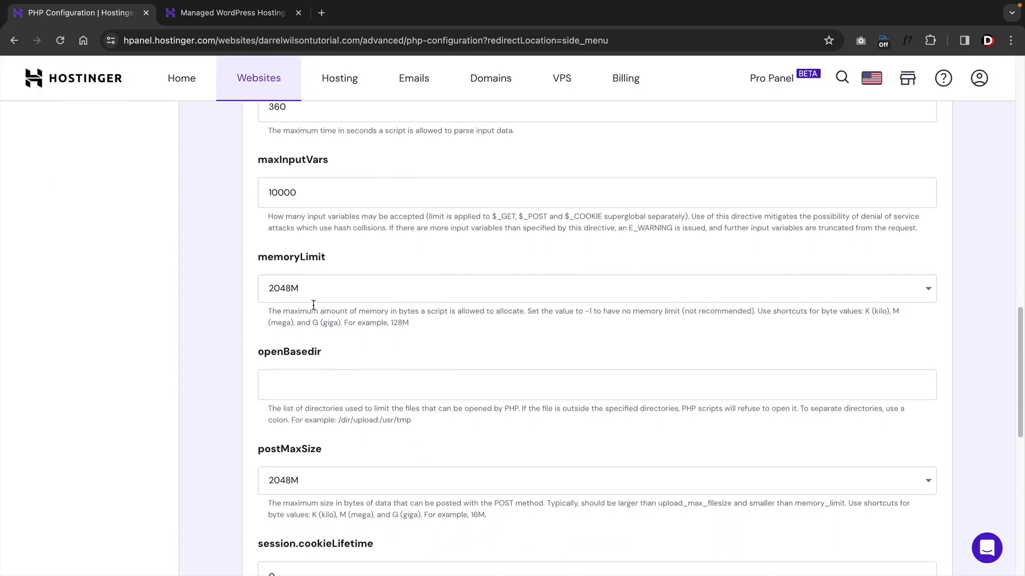
{"action": "left_click", "coordinate": [315, 295]}
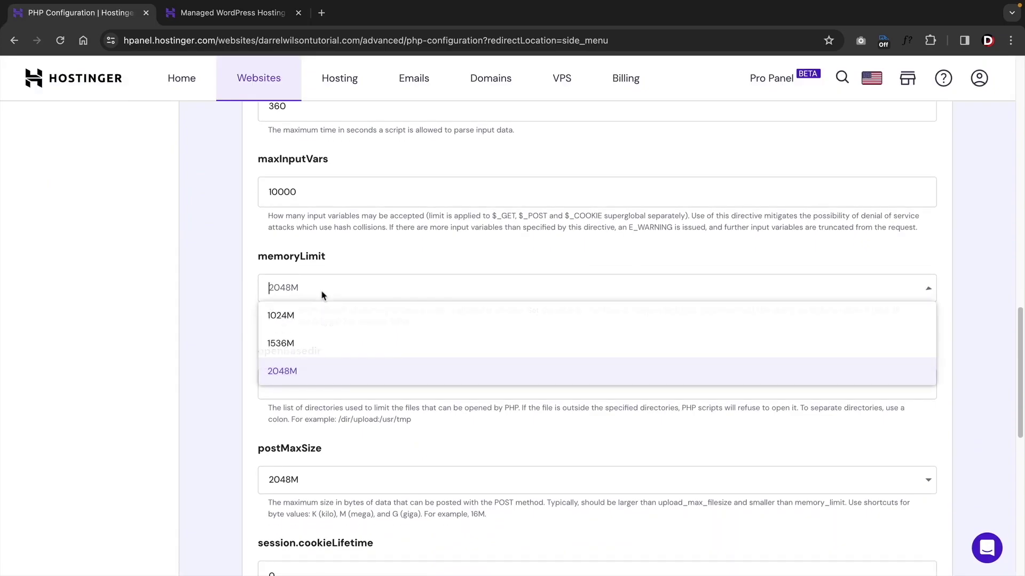
{"action": "left_click", "coordinate": [297, 370]}
{"action": "scroll", "coordinate": [298, 366], "scroll_direction": "down", "scroll_amount": 2}
{"action": "left_click", "coordinate": [366, 357]}
{"action": "left_click", "coordinate": [335, 435]}
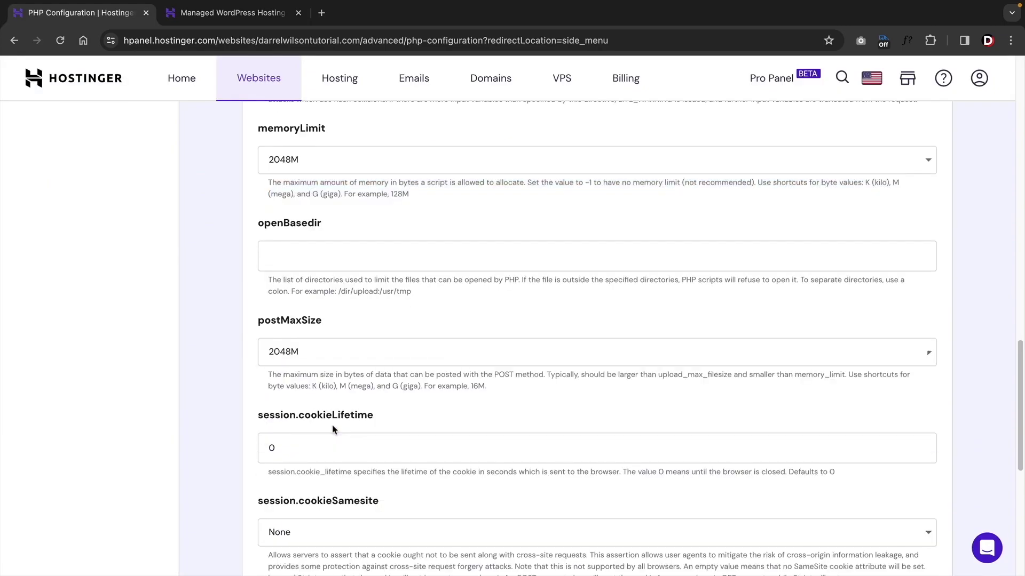
- Confirm memoryLimit stays at 2048M and scroll toward the Save button
{"action": "scroll", "coordinate": [352, 363], "scroll_direction": "down", "scroll_amount": 3}
{"action": "scroll", "coordinate": [359, 361], "scroll_direction": "down", "scroll_amount": 3}
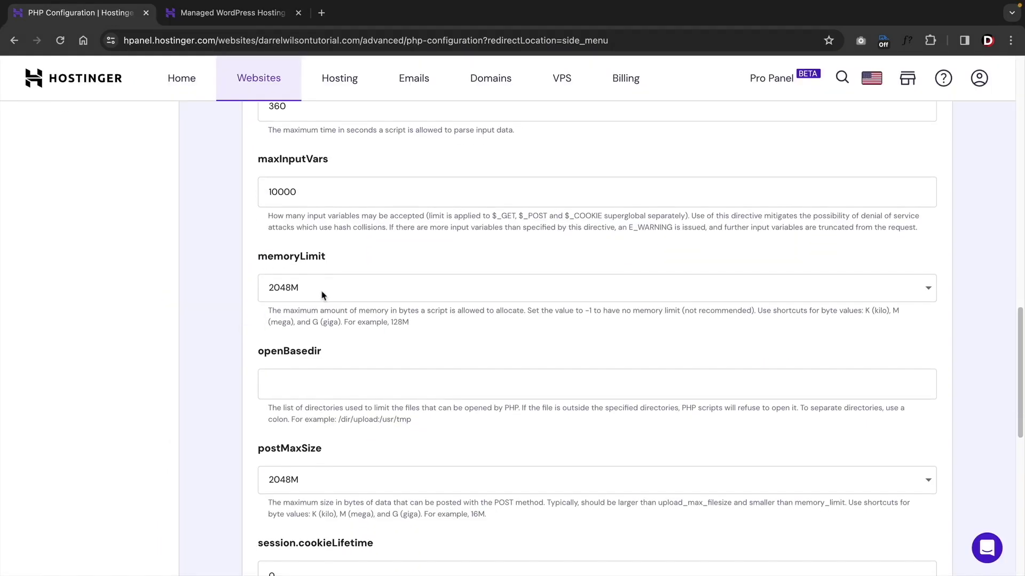
{"action": "left_click", "coordinate": [298, 288]}
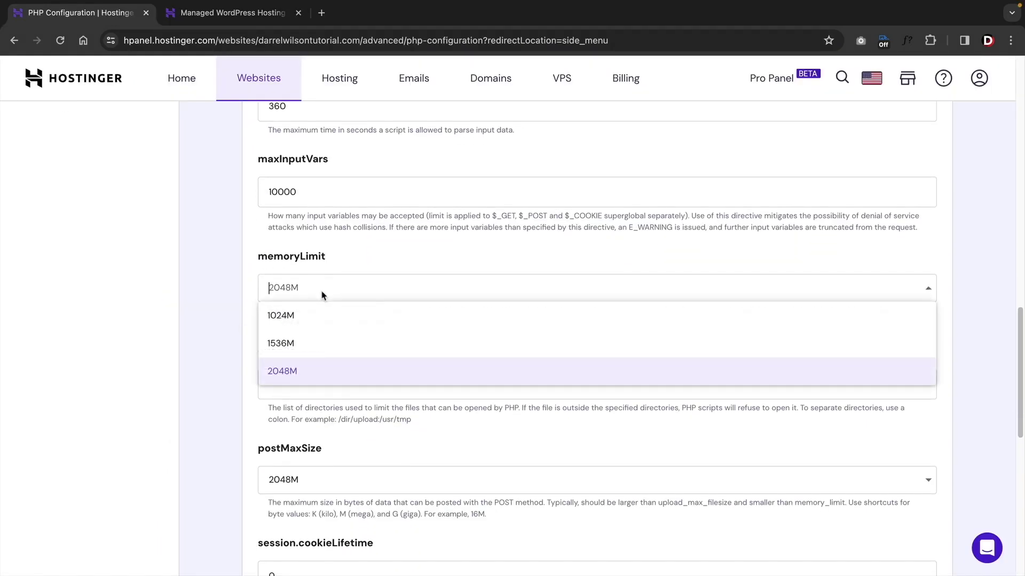
{"action": "left_click", "coordinate": [292, 370]}
{"action": "scroll", "coordinate": [658, 431], "scroll_direction": "down", "scroll_amount": 10}
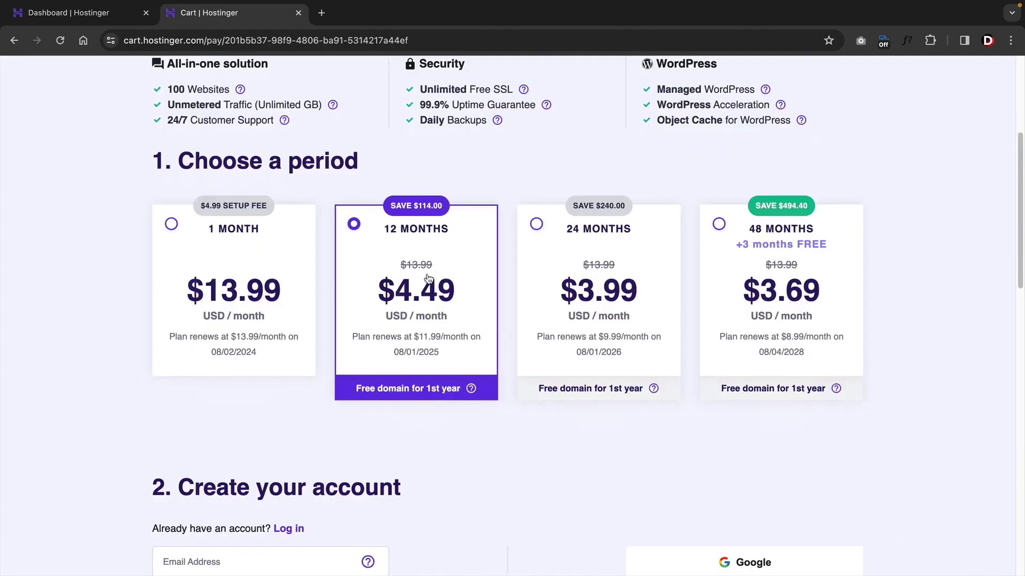
- Apply the creator's discount coupon code to the $53.88 Hostinger checkout total
{"action": "scroll", "coordinate": [427, 278], "scroll_direction": "down", "scroll_amount": 10}
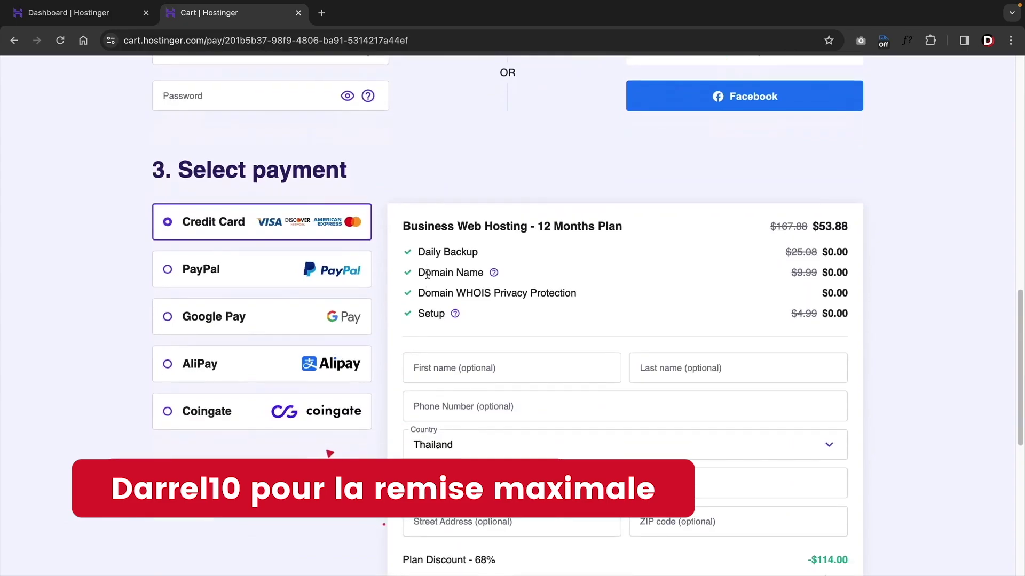
{"action": "scroll", "coordinate": [427, 275], "scroll_direction": "down", "scroll_amount": 5}
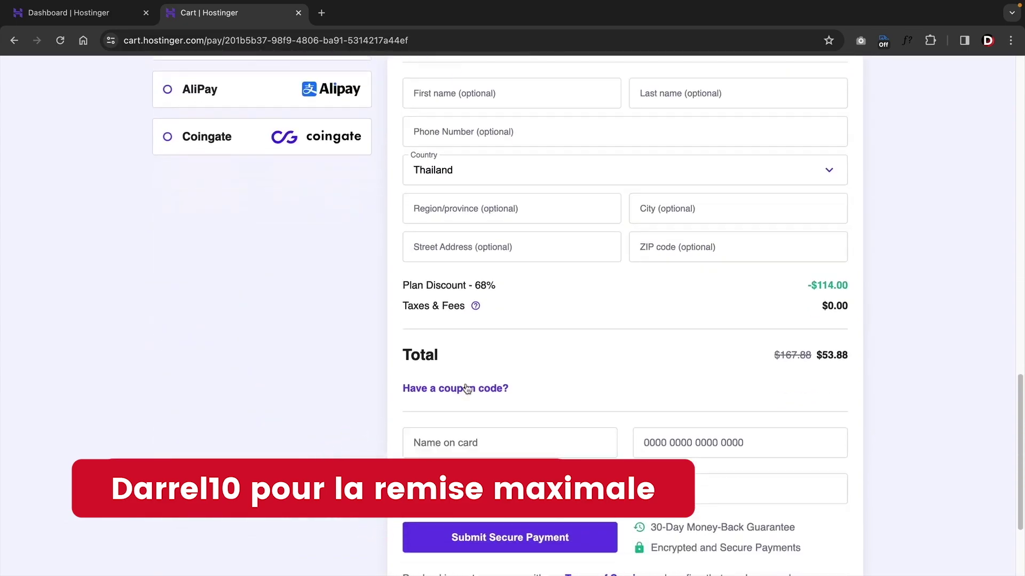
{"action": "scroll", "coordinate": [468, 389], "scroll_direction": "down", "scroll_amount": 2}
{"action": "left_click", "coordinate": [470, 295]}
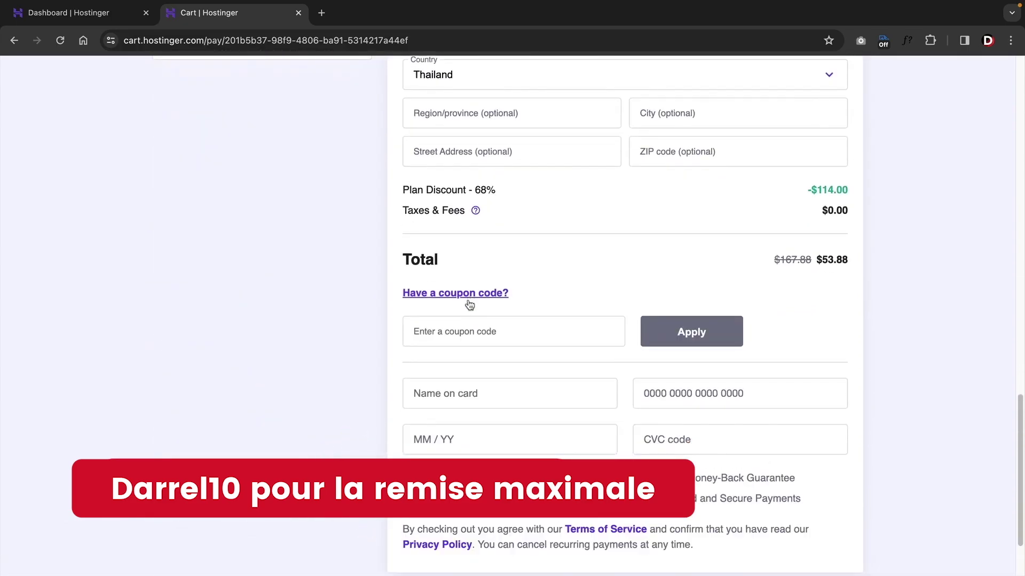
{"action": "left_click", "coordinate": [478, 329]}
{"action": "type", "text": "DARREL"}
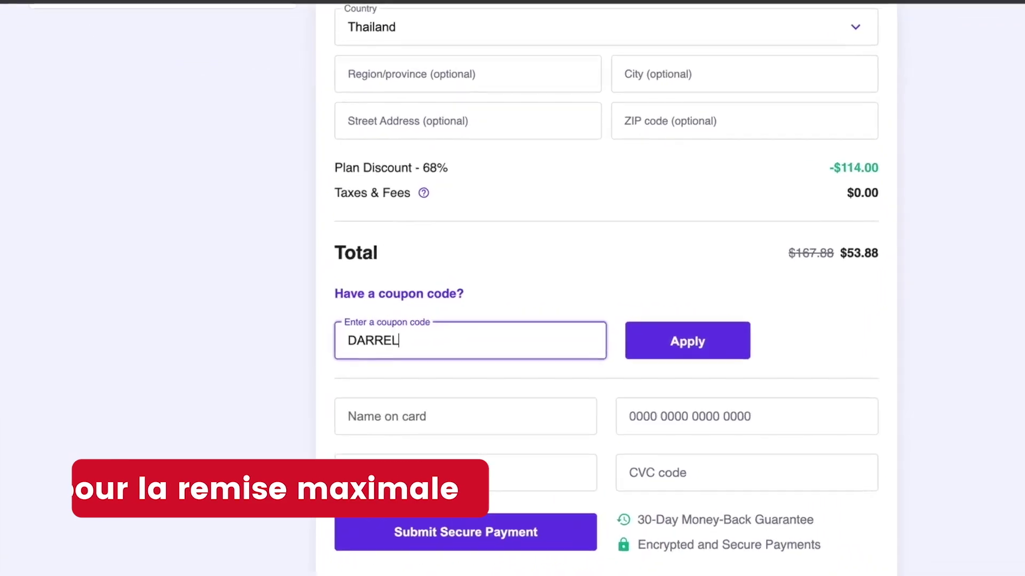
{"action": "type", "text": "10"}
{"action": "left_click", "coordinate": [726, 342]}
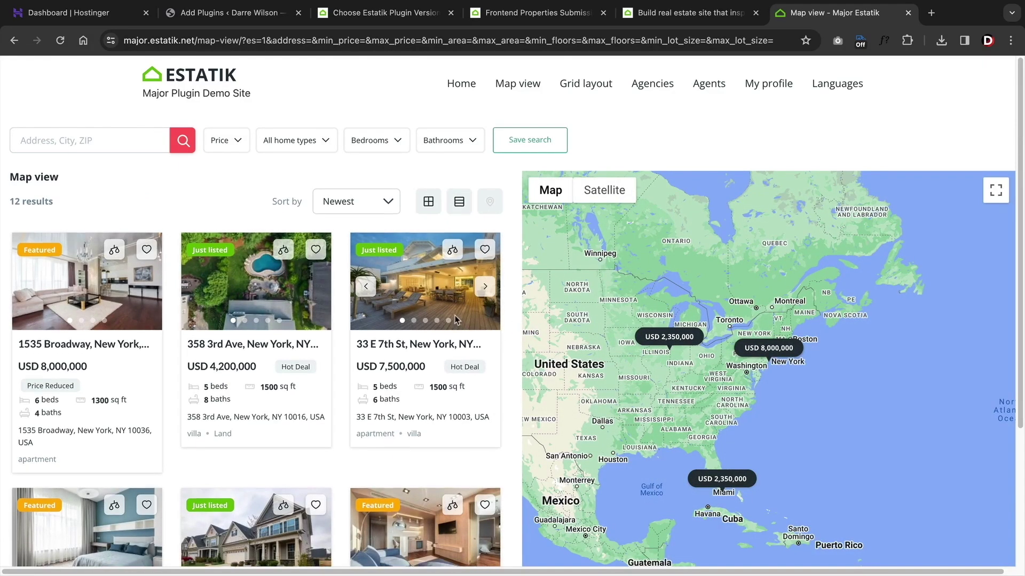
{"action": "scroll", "coordinate": [458, 326], "scroll_direction": "down", "scroll_amount": 3}
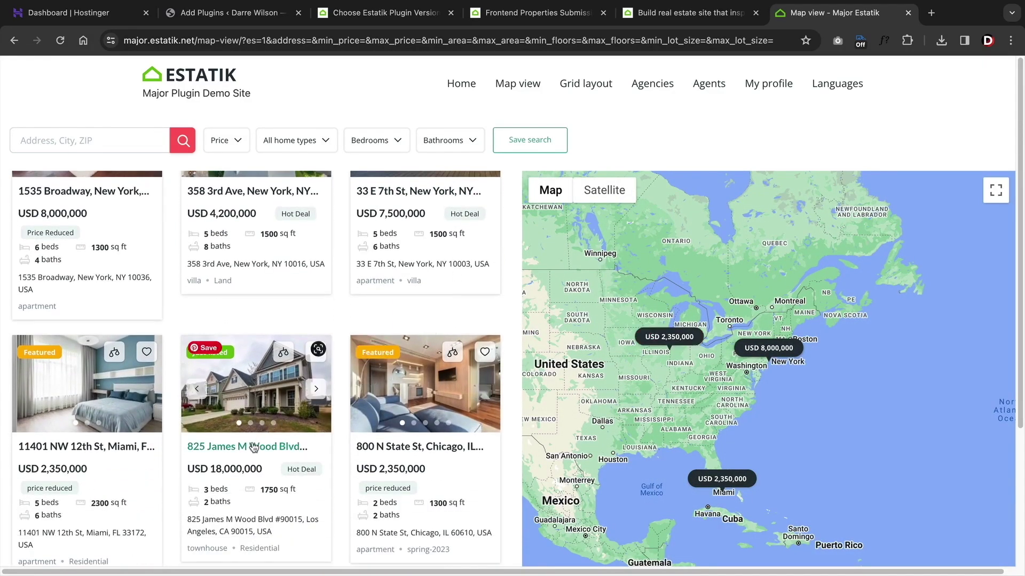
{"action": "left_click", "coordinate": [260, 447]}
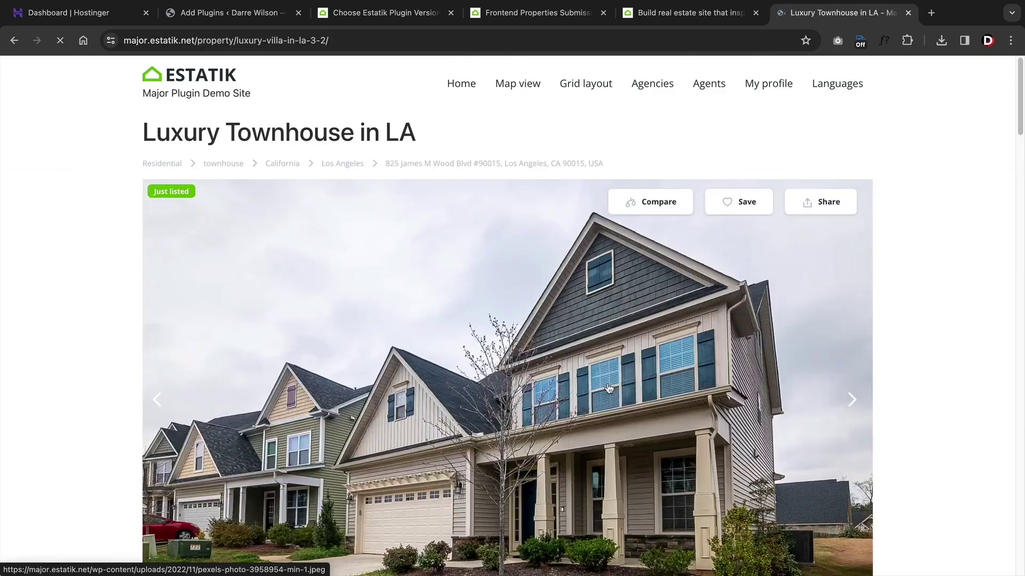
{"action": "scroll", "coordinate": [947, 341], "scroll_direction": "down", "scroll_amount": 5}
{"action": "scroll", "coordinate": [947, 341], "scroll_direction": "down", "scroll_amount": 5}
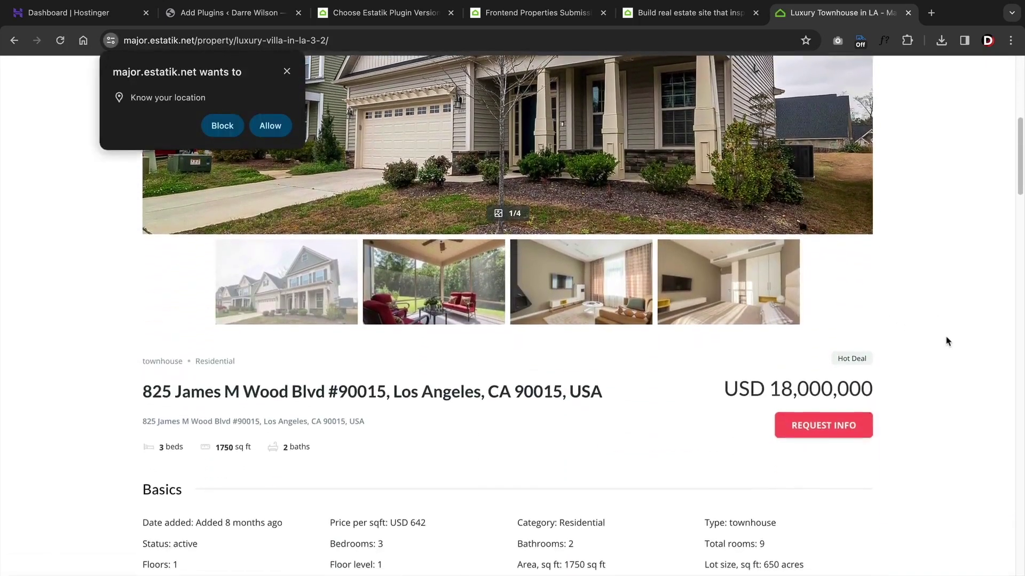
{"action": "left_click", "coordinate": [210, 127]}
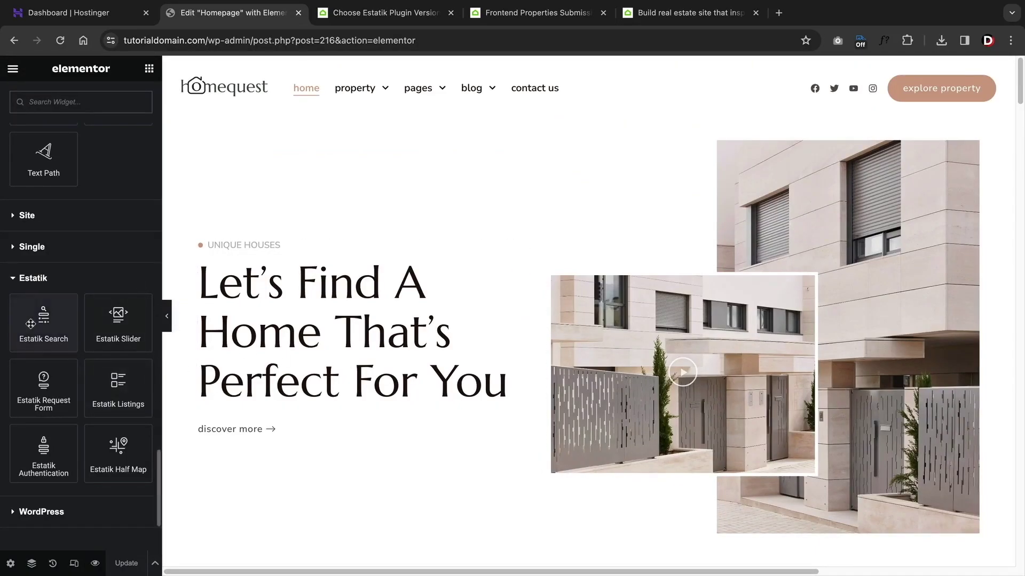
- Place the Estatik Search widget in the homepage hero below the heading
{"action": "left_click_drag", "start_coordinate": [35, 324], "coordinate": [337, 374]}
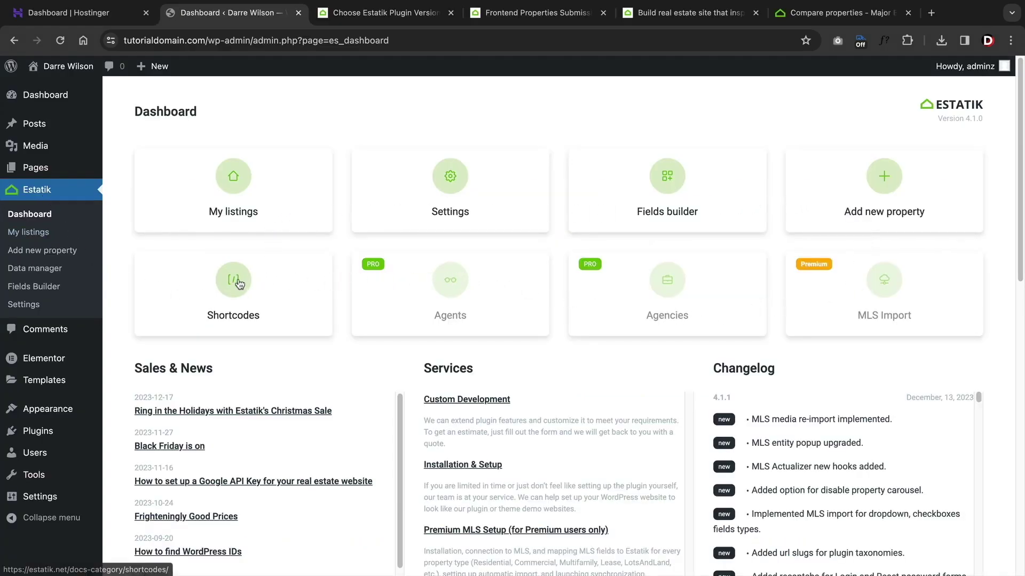
{"action": "scroll", "coordinate": [758, 427], "scroll_direction": "down", "scroll_amount": 3}
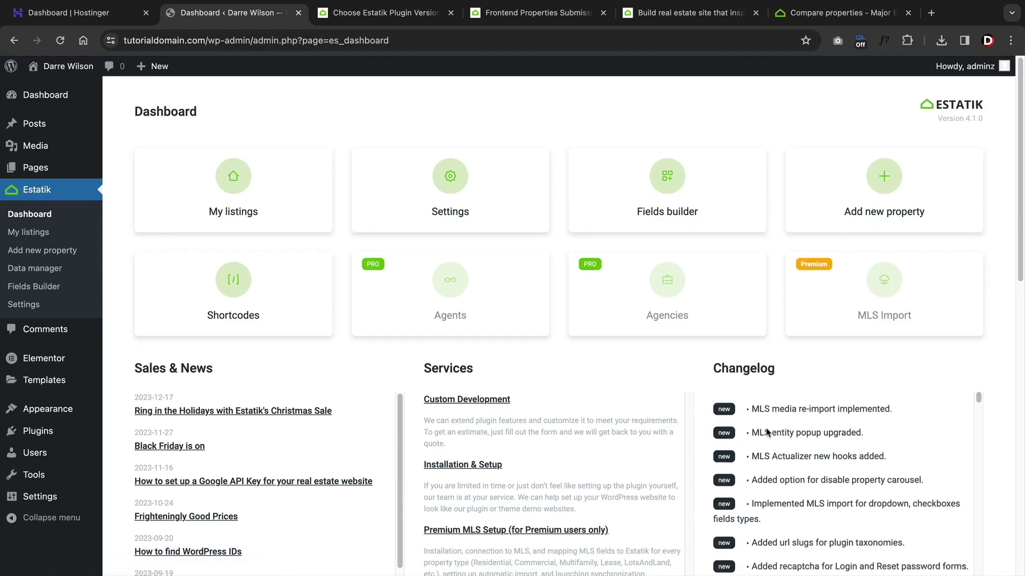
{"action": "scroll", "coordinate": [748, 432], "scroll_direction": "down", "scroll_amount": 4}
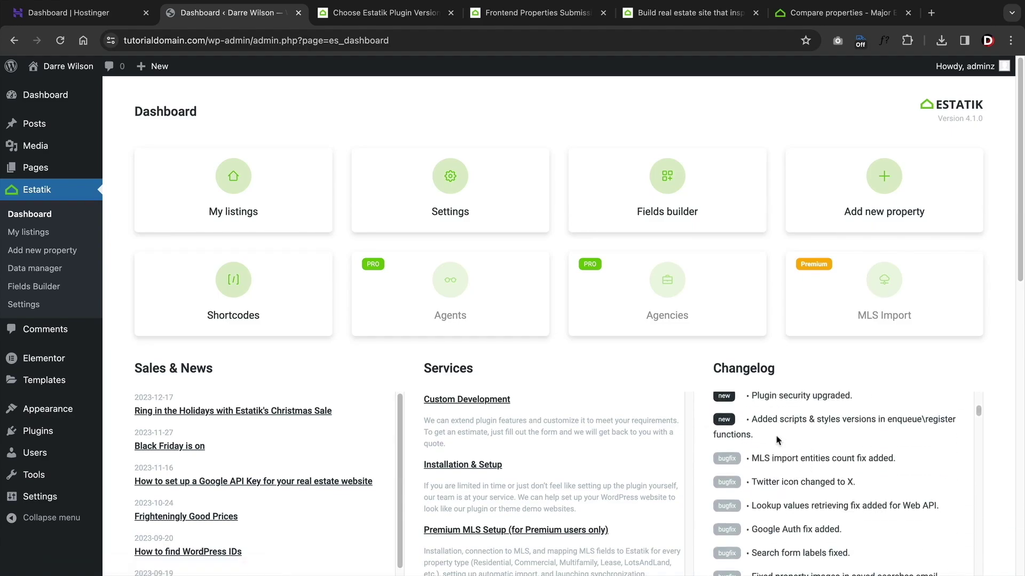
{"action": "scroll", "coordinate": [715, 422], "scroll_direction": "up", "scroll_amount": 5}
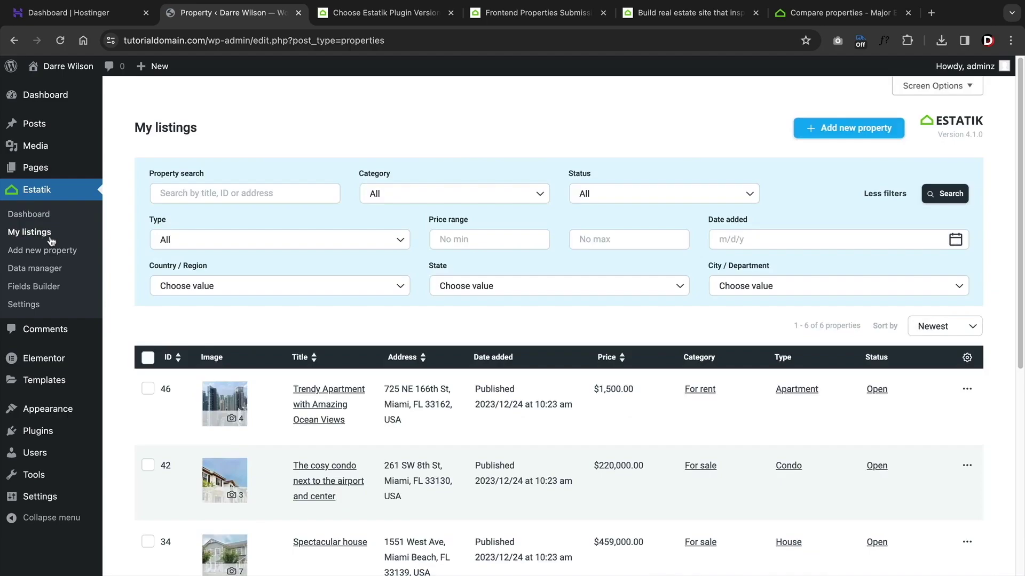
- Open Quick edit on the Trendy Apartment listing and cancel it unchanged
{"action": "scroll", "coordinate": [608, 341], "scroll_direction": "down", "scroll_amount": 2}
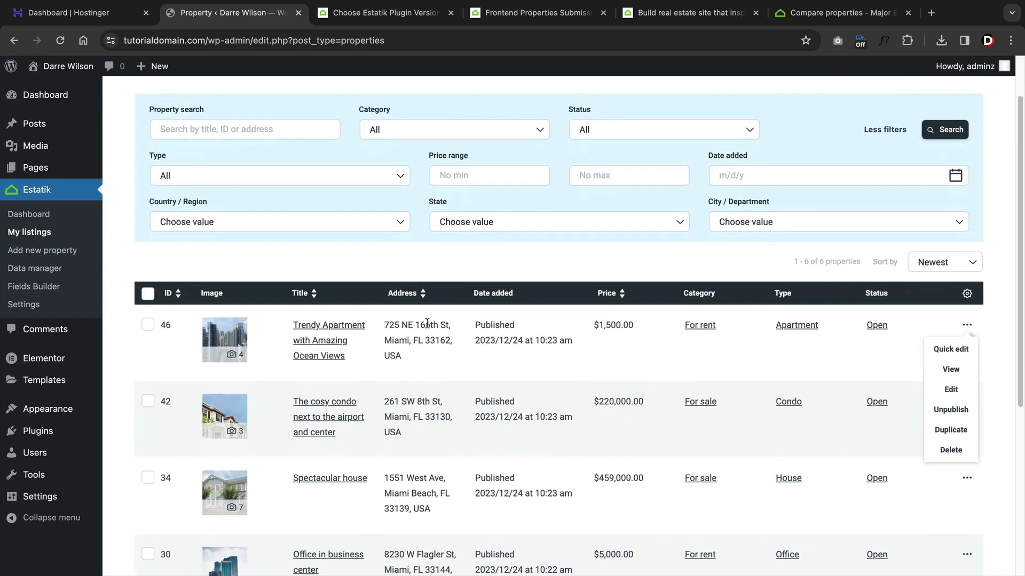
{"action": "left_click", "coordinate": [945, 350]}
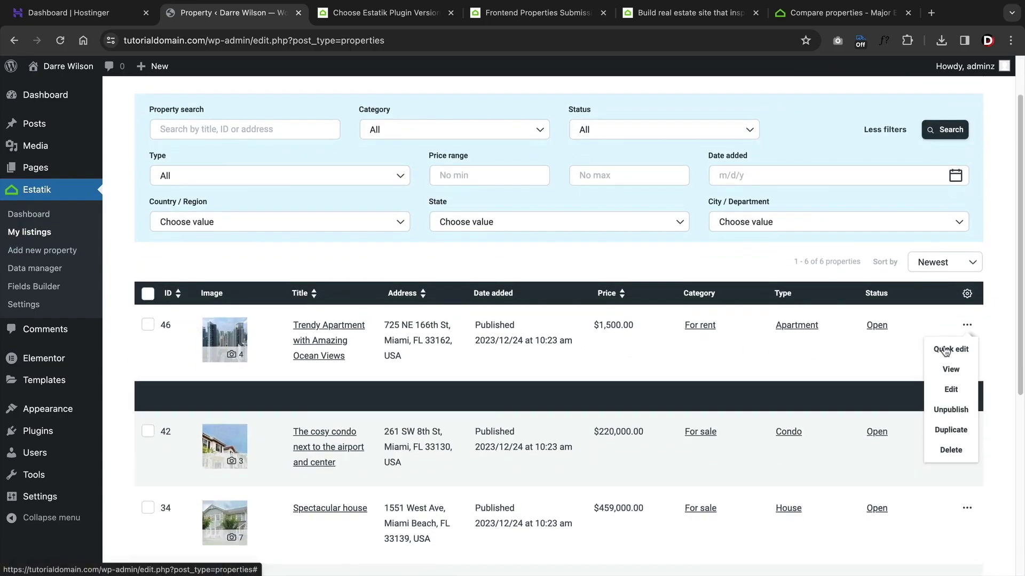
{"action": "scroll", "coordinate": [381, 416], "scroll_direction": "down", "scroll_amount": 2}
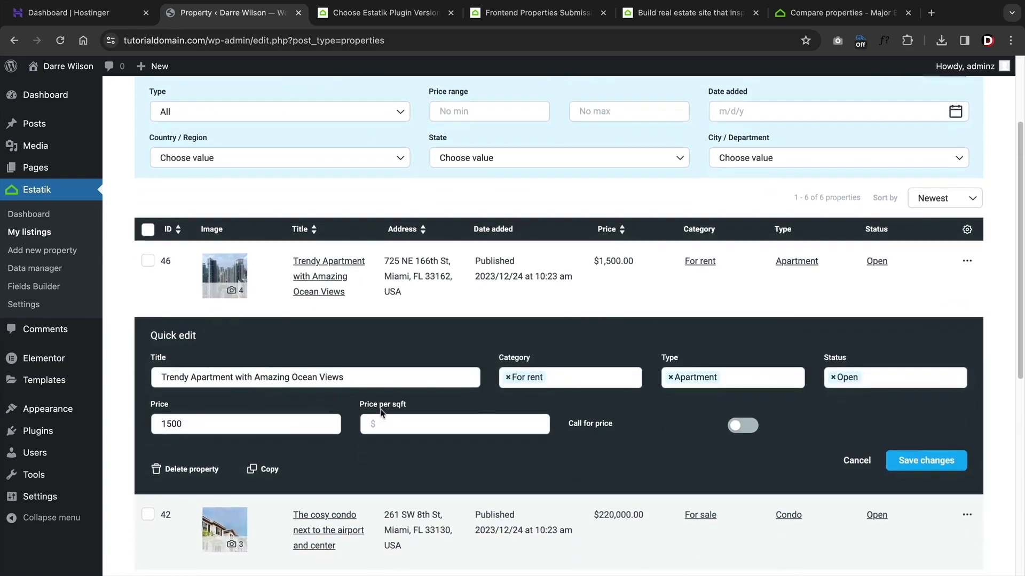
{"action": "left_click", "coordinate": [856, 460]}
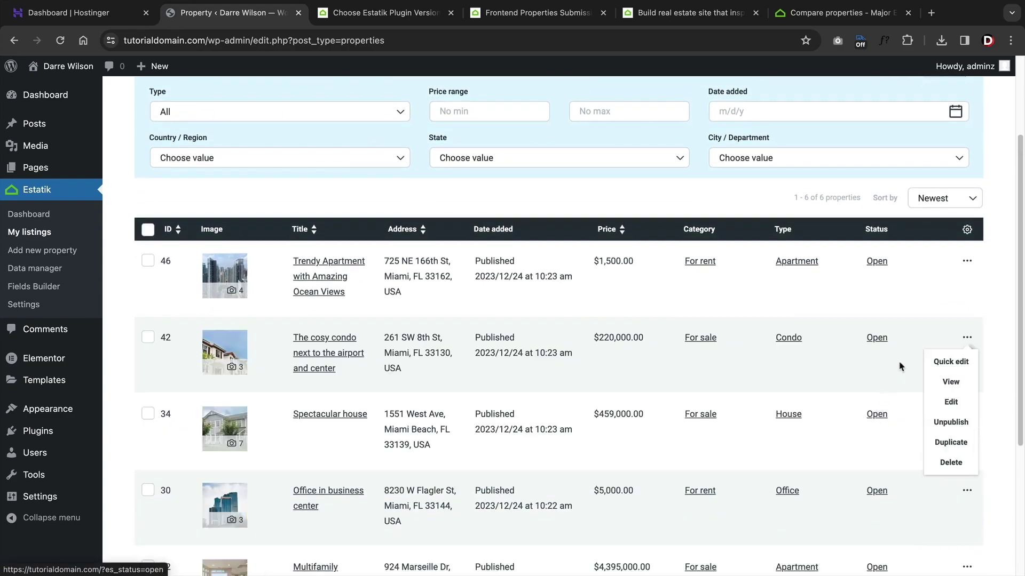
- Check the State filter choices, then start a new property listing
{"action": "mouse_move", "coordinate": [967, 261]}
{"action": "scroll", "coordinate": [854, 347], "scroll_direction": "up", "scroll_amount": 4}
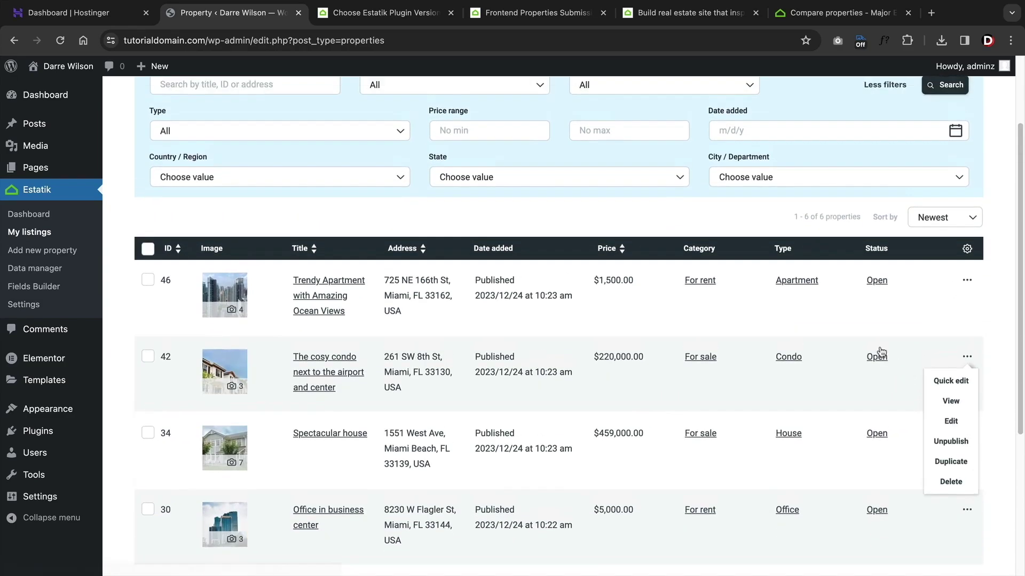
{"action": "left_click", "coordinate": [675, 283]}
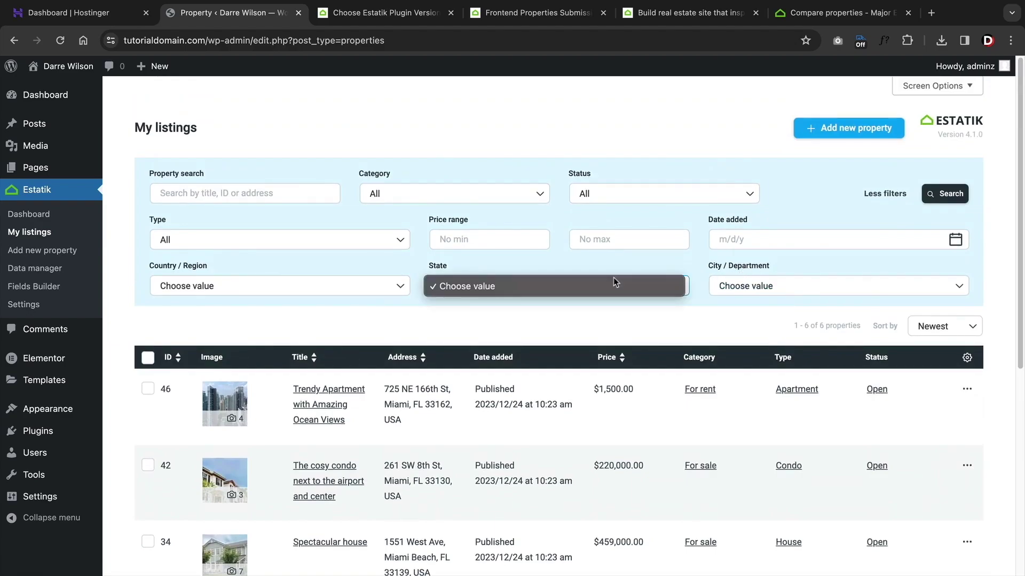
{"action": "left_click", "coordinate": [849, 128]}
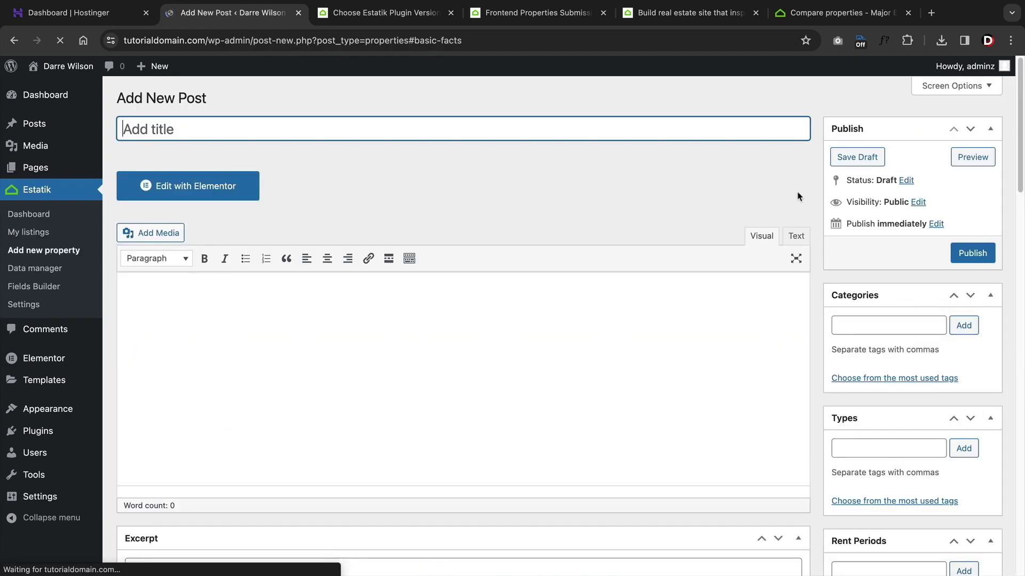
- Scroll through the blank new-property editor's boxes
{"action": "scroll", "coordinate": [800, 197], "scroll_direction": "down", "scroll_amount": 3}
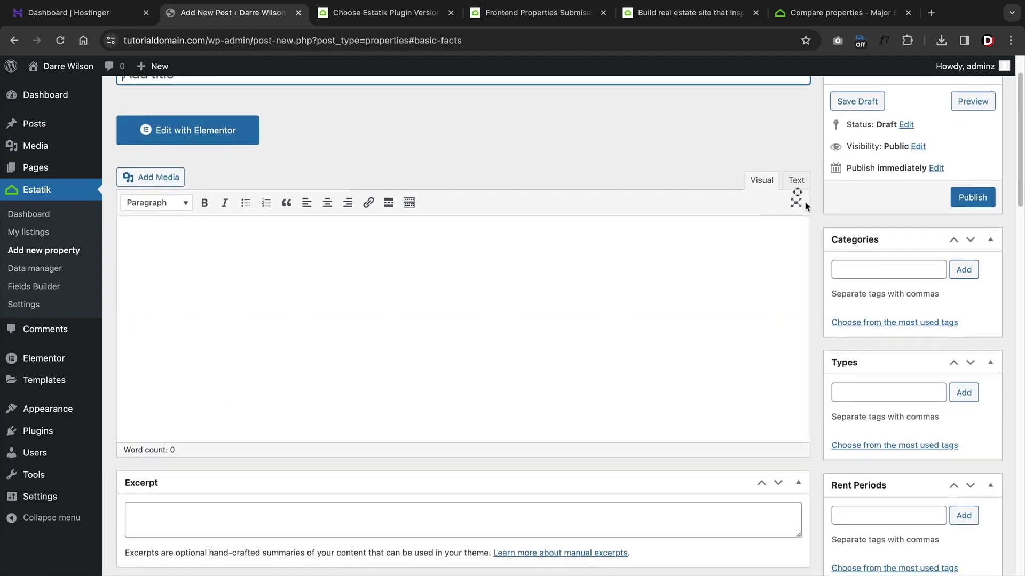
{"action": "scroll", "coordinate": [805, 202], "scroll_direction": "down", "scroll_amount": 5}
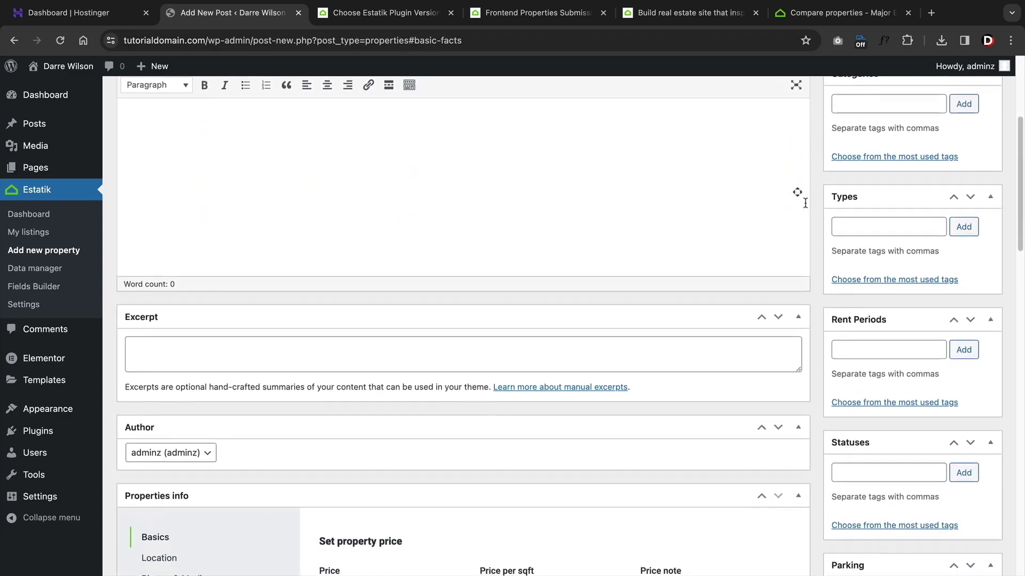
{"action": "scroll", "coordinate": [805, 203], "scroll_direction": "down", "scroll_amount": 5}
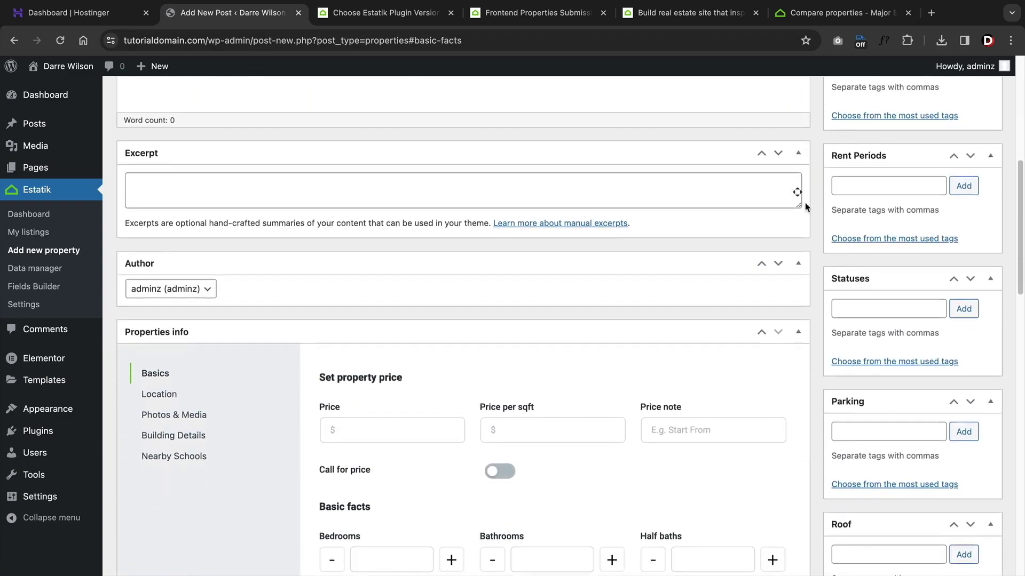
{"action": "scroll", "coordinate": [805, 207], "scroll_direction": "down", "scroll_amount": 5}
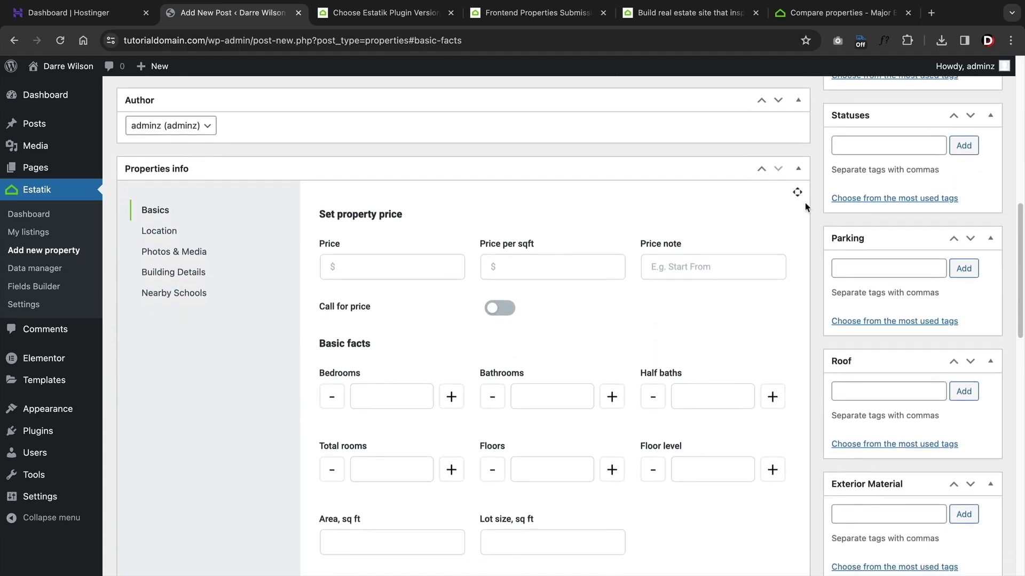
- Browse Data manager's Categories, Labels, Rent periods and Amenities & Features, then open Fields Builder
{"action": "left_click", "coordinate": [45, 272]}
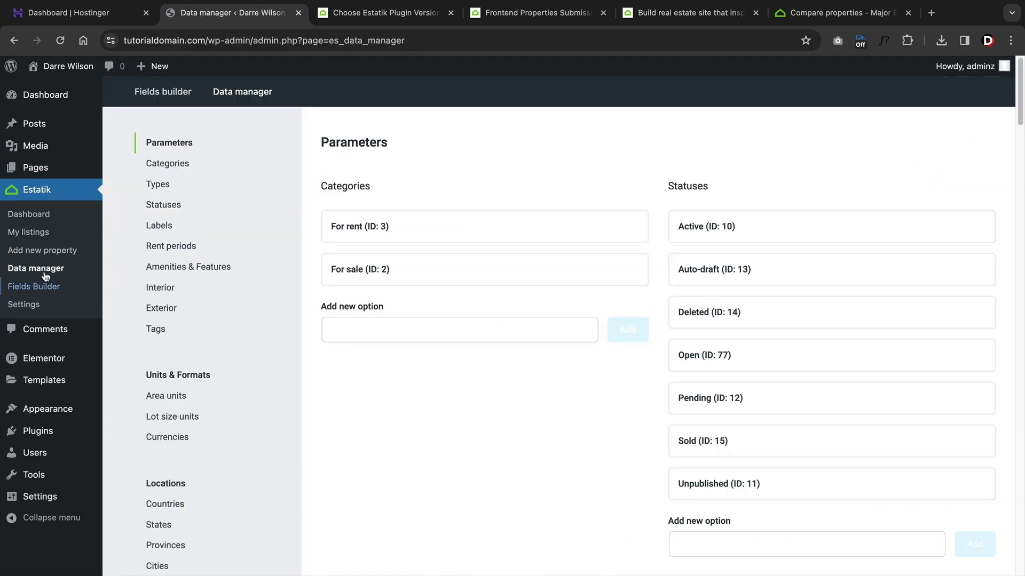
{"action": "left_click", "coordinate": [184, 163]}
{"action": "left_click", "coordinate": [169, 196]}
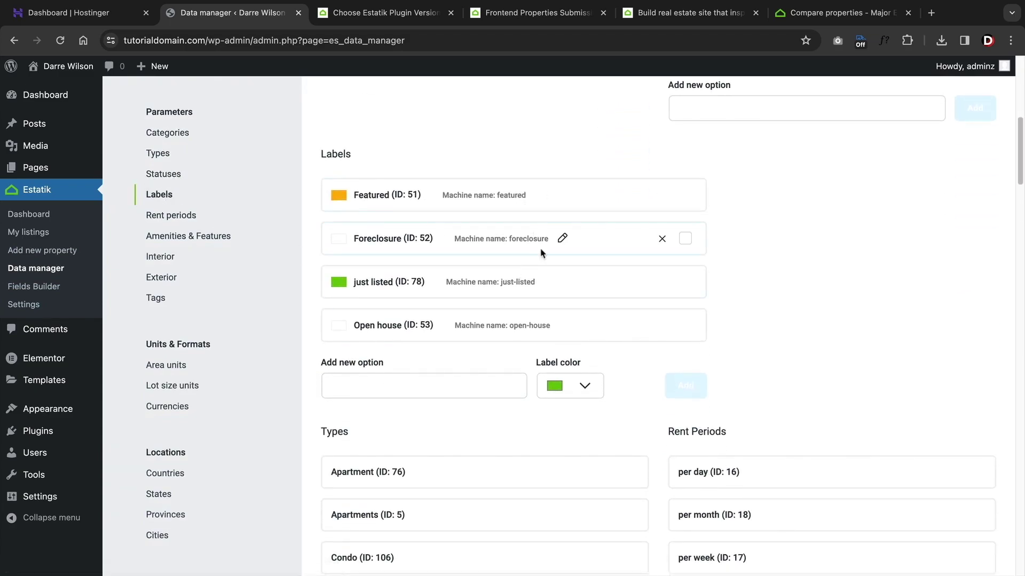
{"action": "left_click", "coordinate": [176, 215]}
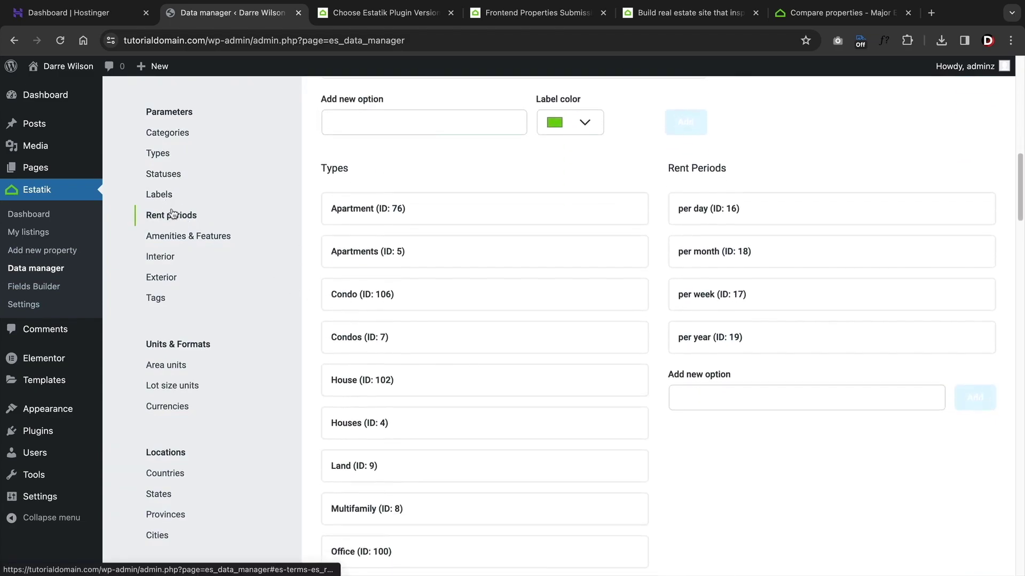
{"action": "left_click", "coordinate": [172, 237]}
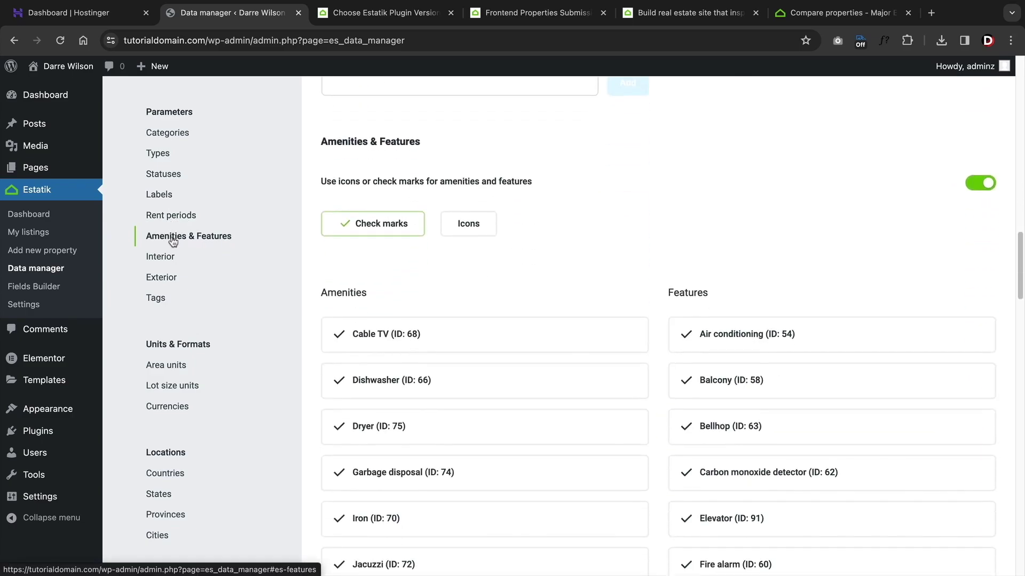
{"action": "left_click", "coordinate": [60, 287]}
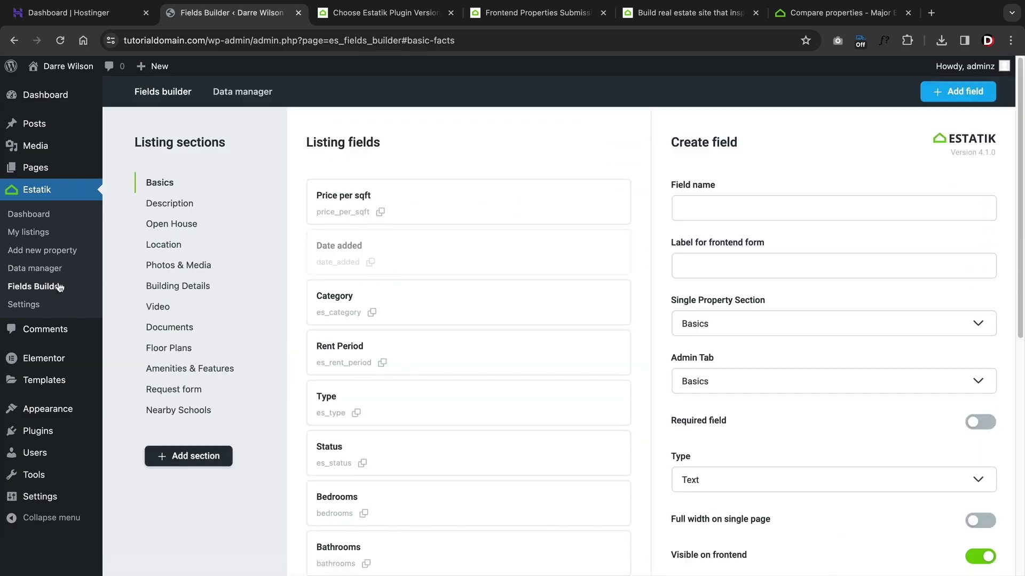
- View the Description, Open House, Location and Floor Plans field sections in Fields Builder
{"action": "left_click", "coordinate": [174, 205]}
{"action": "left_click", "coordinate": [173, 222]}
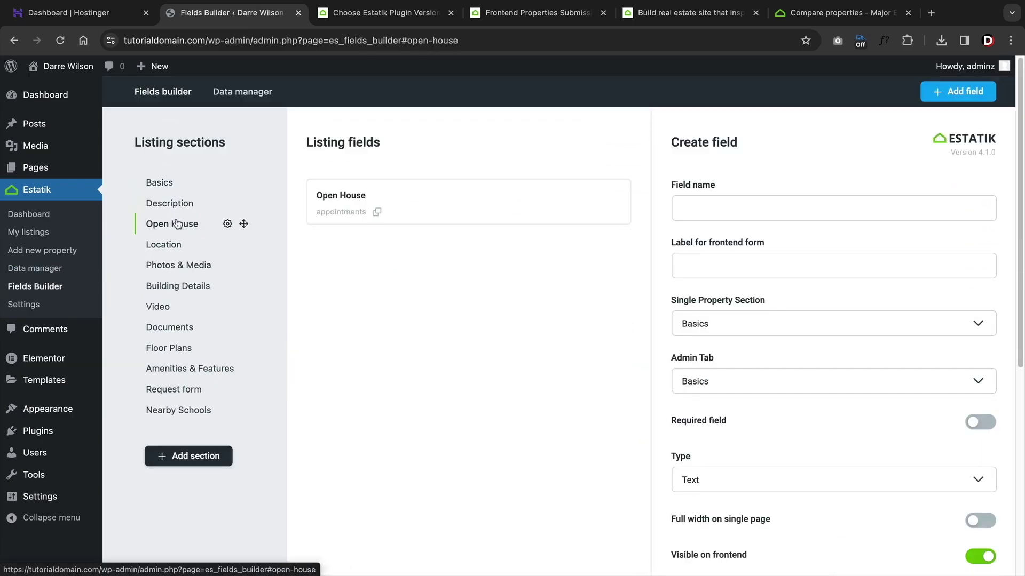
{"action": "left_click", "coordinate": [170, 249]}
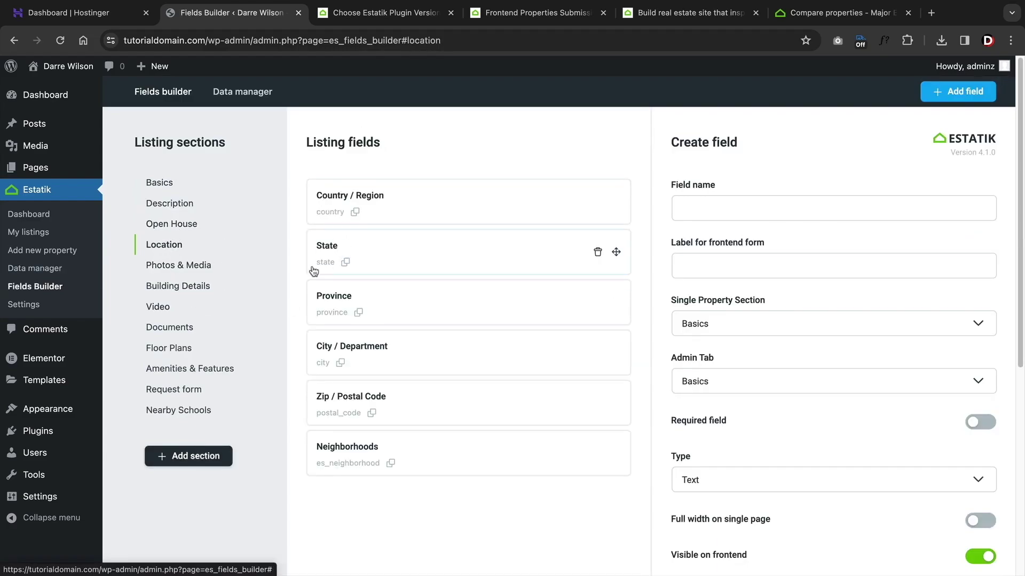
{"action": "left_click", "coordinate": [180, 349]}
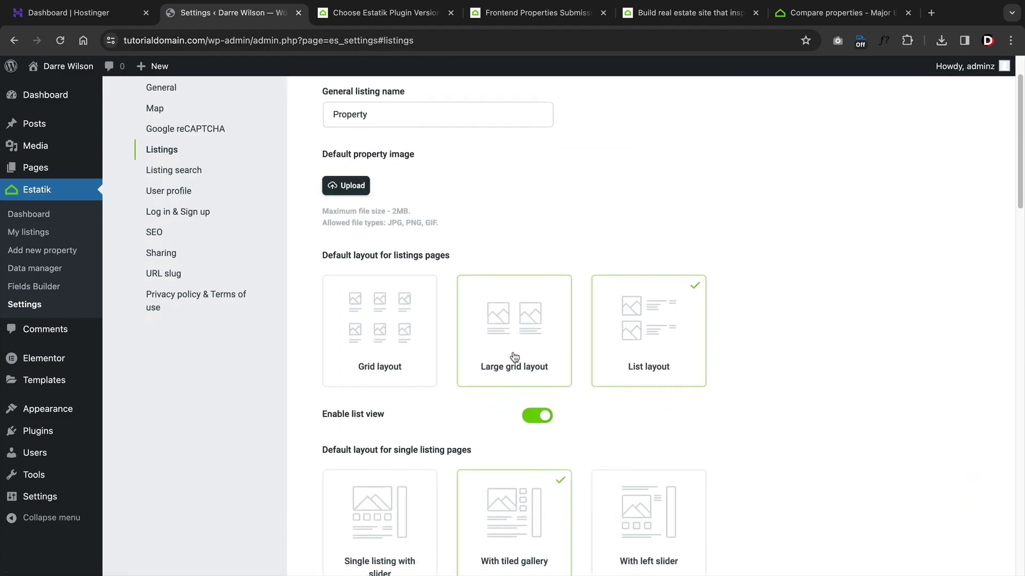
- Set listings pages to Grid layout and single listing pages to With left slider
{"action": "left_click", "coordinate": [514, 355]}
{"action": "left_click", "coordinate": [421, 343]}
{"action": "scroll", "coordinate": [424, 345], "scroll_direction": "down", "scroll_amount": 2}
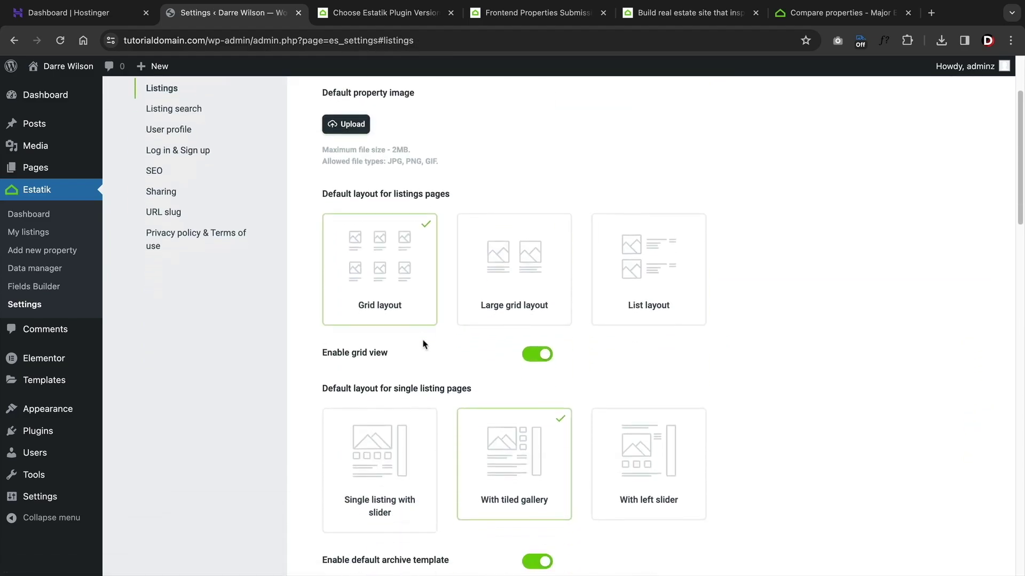
{"action": "scroll", "coordinate": [424, 344], "scroll_direction": "down", "scroll_amount": 2}
{"action": "left_click", "coordinate": [384, 403]}
{"action": "left_click", "coordinate": [497, 403]}
{"action": "left_click", "coordinate": [666, 402]}
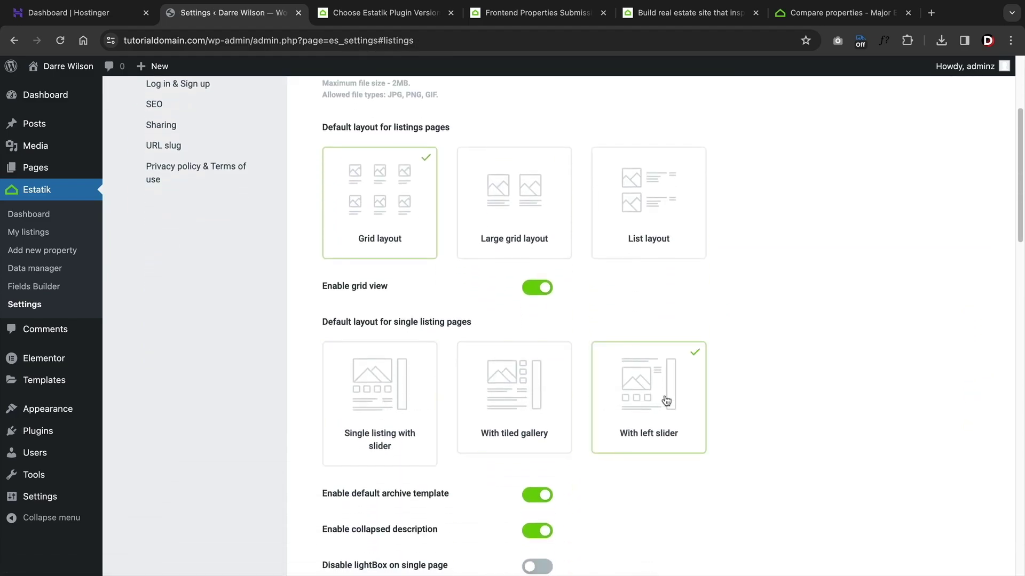
{"action": "scroll", "coordinate": [640, 400], "scroll_direction": "down", "scroll_amount": 5}
{"action": "scroll", "coordinate": [523, 425], "scroll_direction": "down", "scroll_amount": 10}
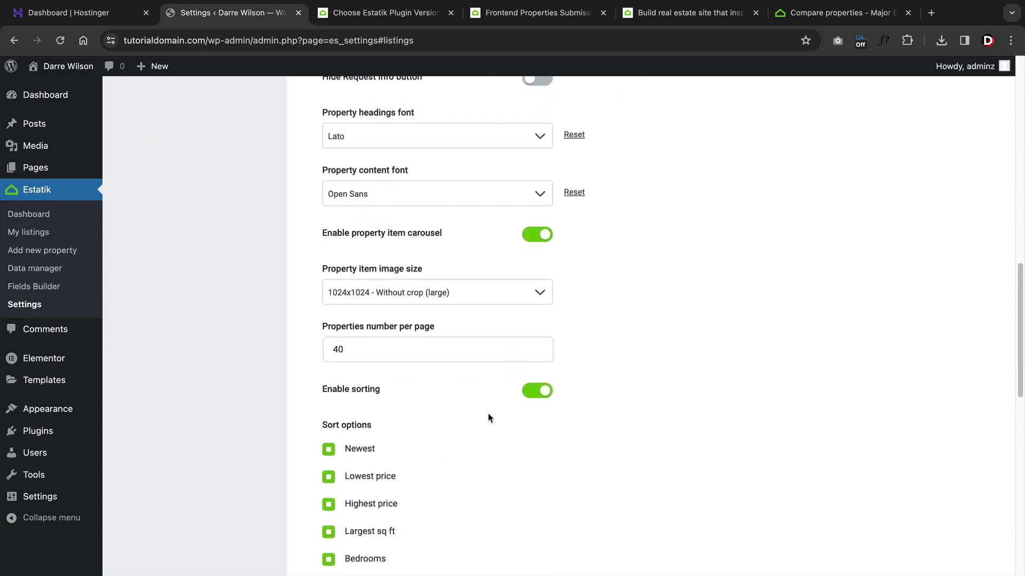
{"action": "scroll", "coordinate": [488, 416], "scroll_direction": "down", "scroll_amount": 5}
{"action": "scroll", "coordinate": [405, 391], "scroll_direction": "down", "scroll_amount": 3}
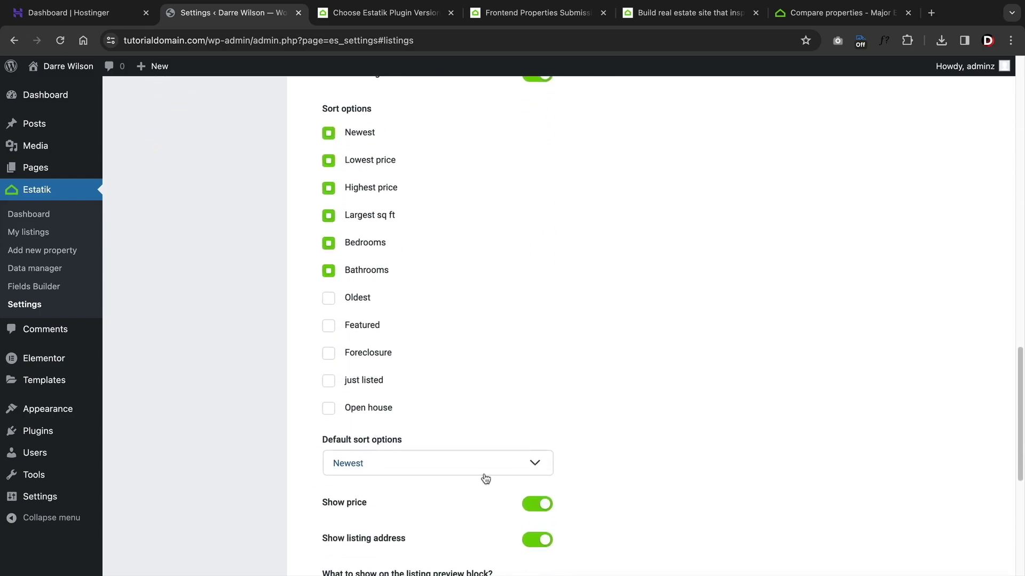
{"action": "scroll", "coordinate": [459, 478], "scroll_direction": "down", "scroll_amount": 3}
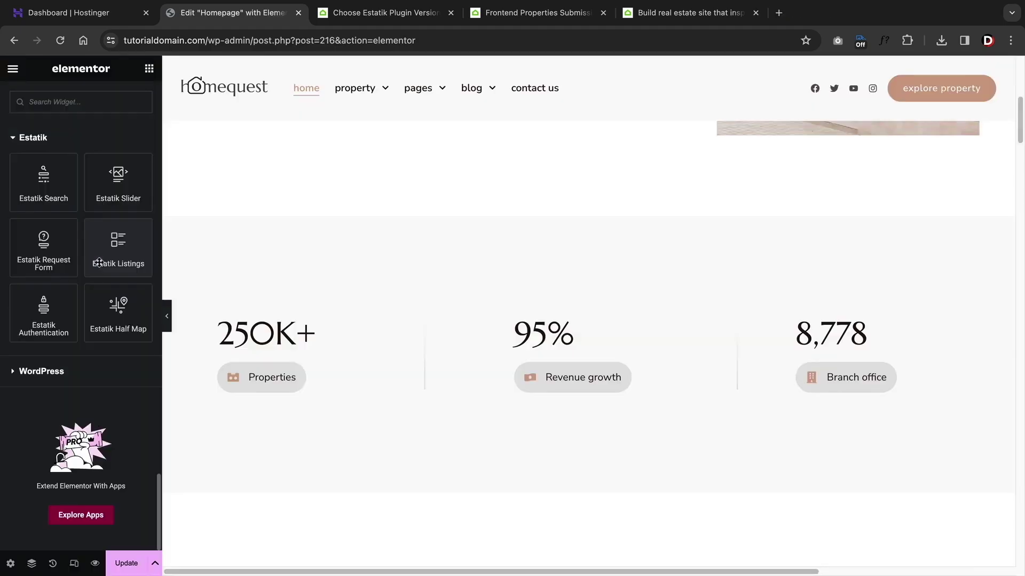
- Place an Estatik Search widget below the homepage statistics row
{"action": "left_click_drag", "start_coordinate": [44, 181], "coordinate": [446, 412]}
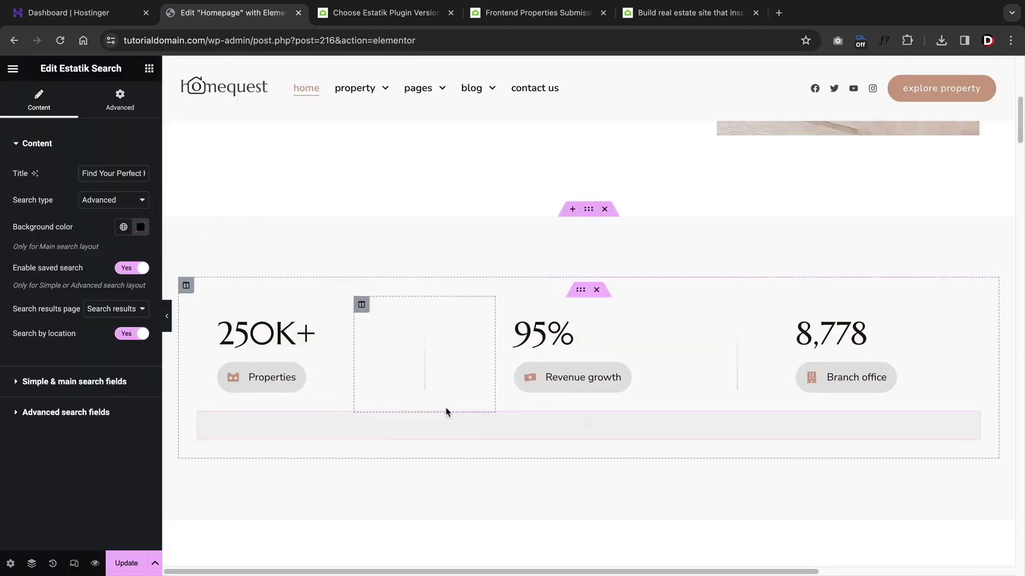
{"action": "scroll", "coordinate": [455, 376], "scroll_direction": "down", "scroll_amount": 3}
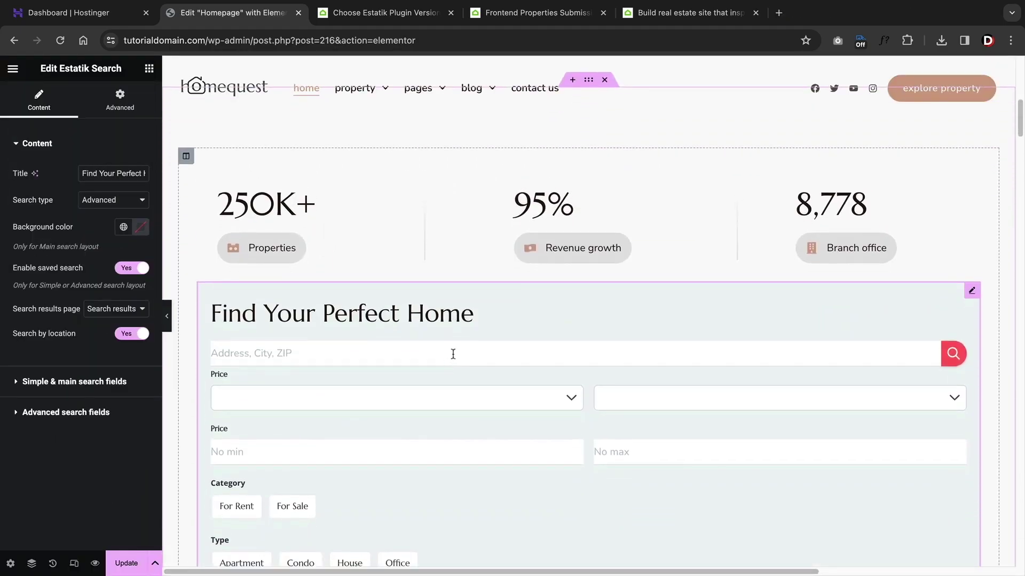
{"action": "scroll", "coordinate": [443, 337], "scroll_direction": "down", "scroll_amount": 3}
{"action": "scroll", "coordinate": [435, 318], "scroll_direction": "up", "scroll_amount": 2}
- Set the search form's type to Main and expand the Simple & main search fields
{"action": "left_click", "coordinate": [112, 201]}
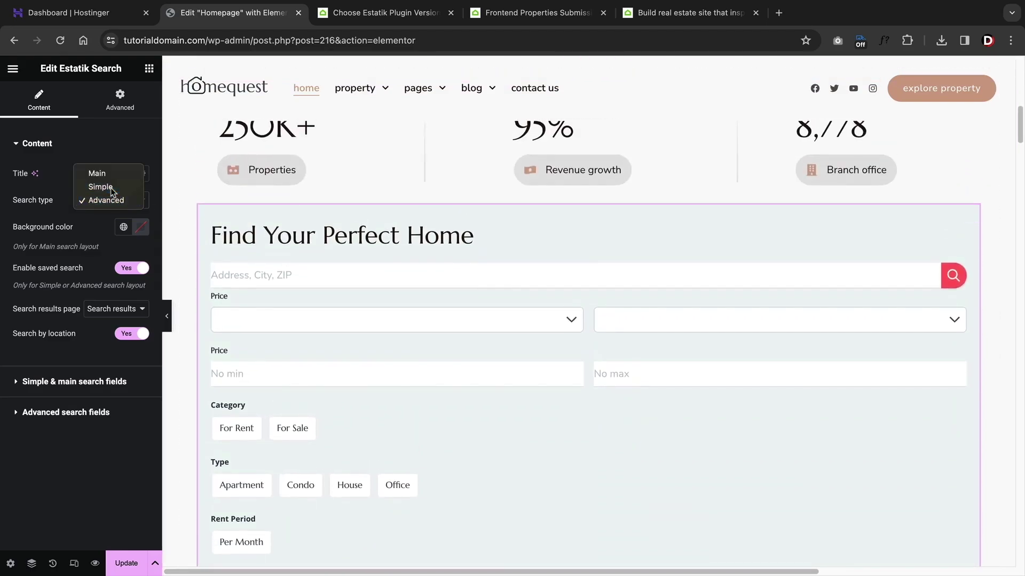
{"action": "left_click", "coordinate": [111, 187]}
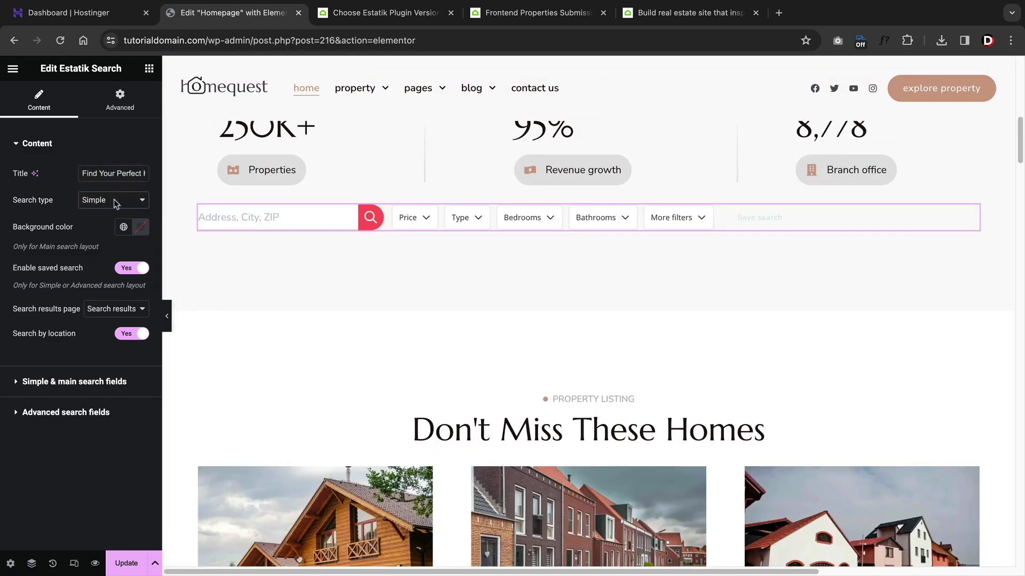
{"action": "left_click", "coordinate": [107, 187]}
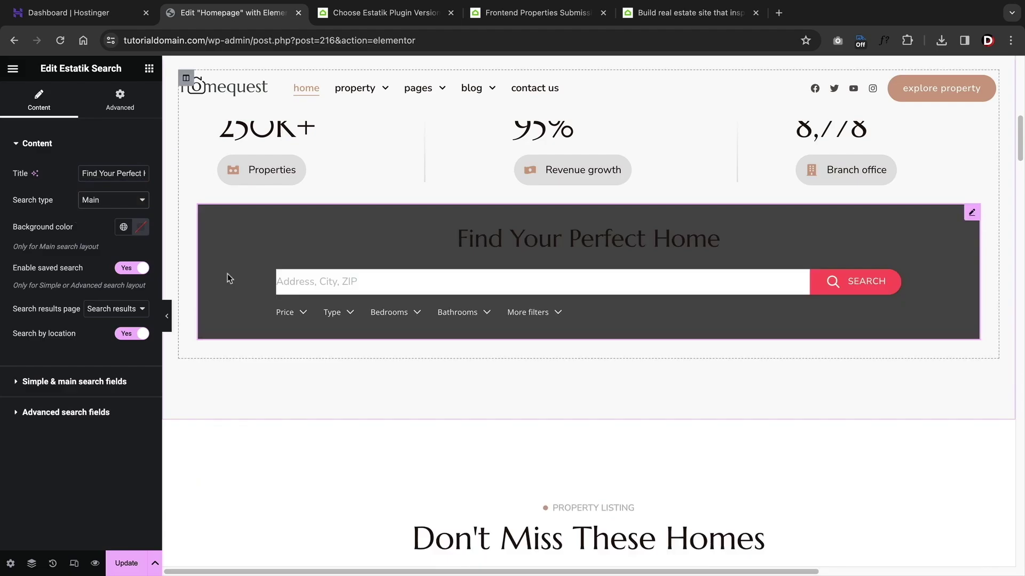
{"action": "left_click", "coordinate": [64, 382]}
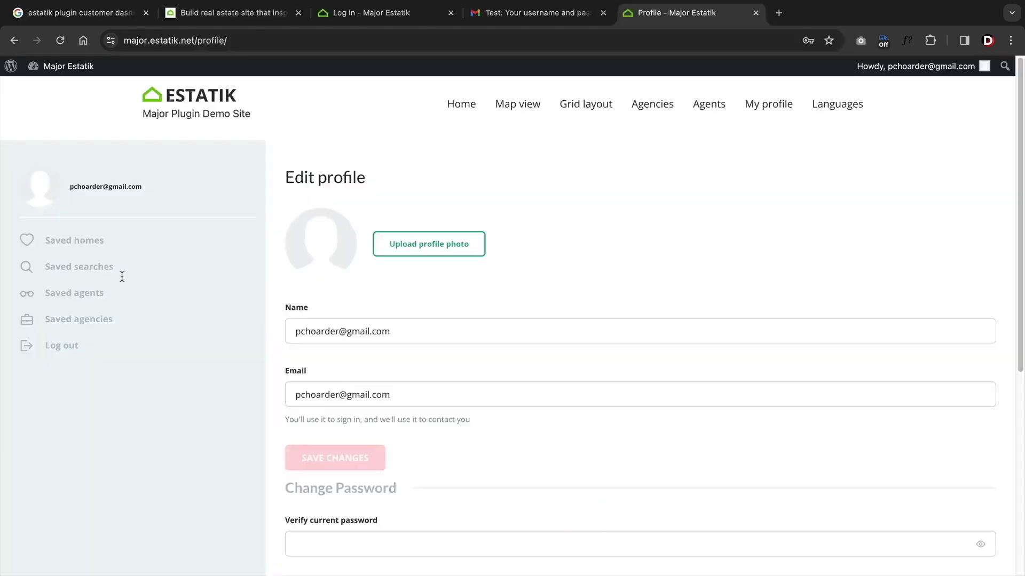
- Review the Estatik pricing table and open the RETS & Web API import page
{"action": "scroll", "coordinate": [380, 360], "scroll_direction": "down", "scroll_amount": 2}
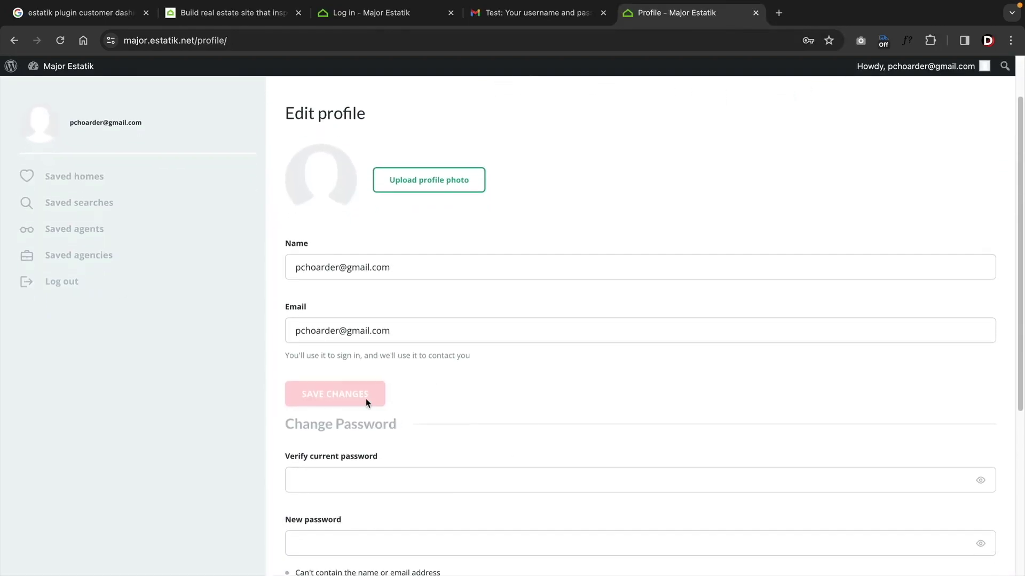
{"action": "scroll", "coordinate": [368, 403], "scroll_direction": "down", "scroll_amount": 5}
{"action": "scroll", "coordinate": [359, 401], "scroll_direction": "up", "scroll_amount": 6}
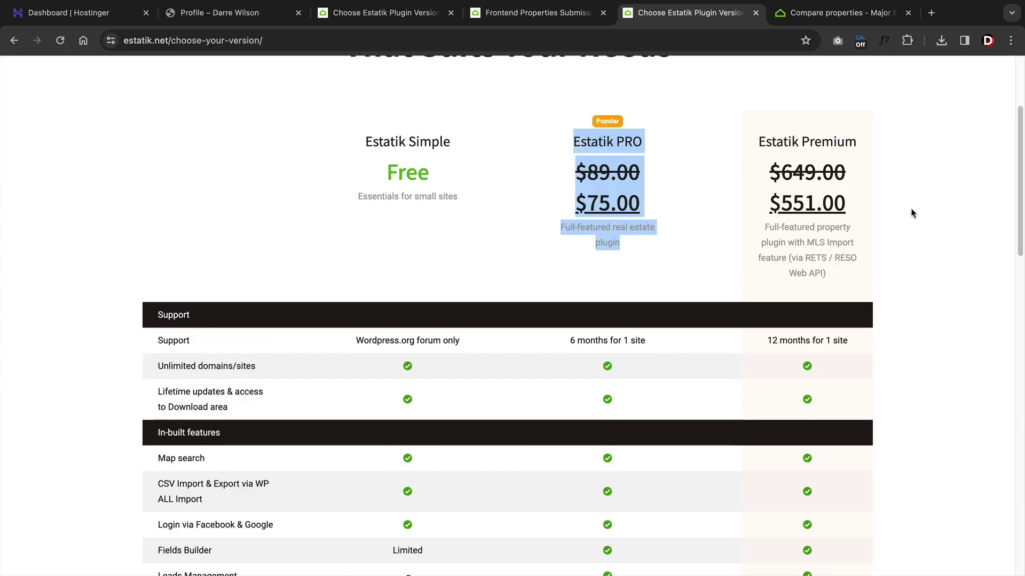
{"action": "left_click", "coordinate": [912, 214]}
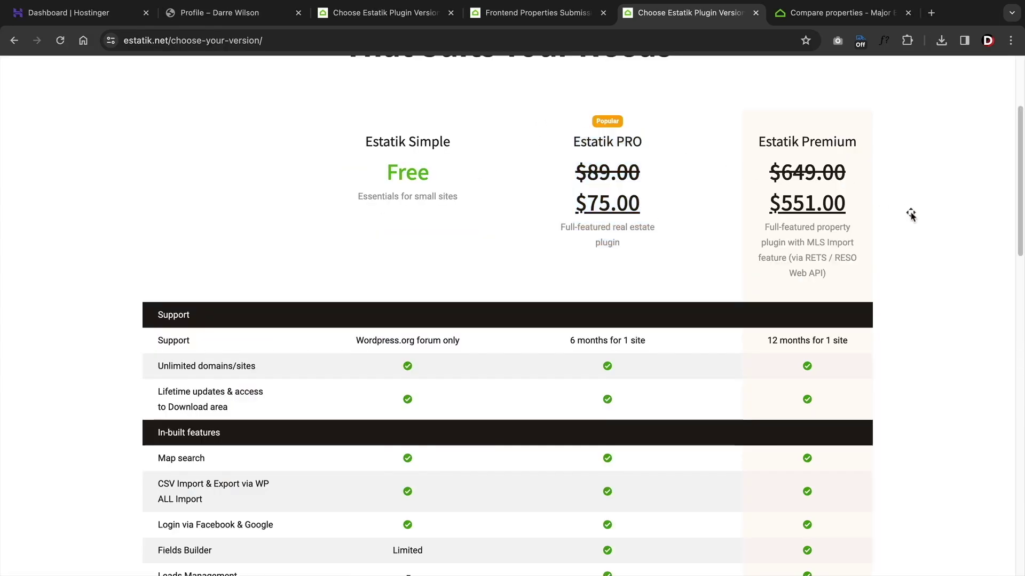
{"action": "middle_click", "coordinate": [911, 213]}
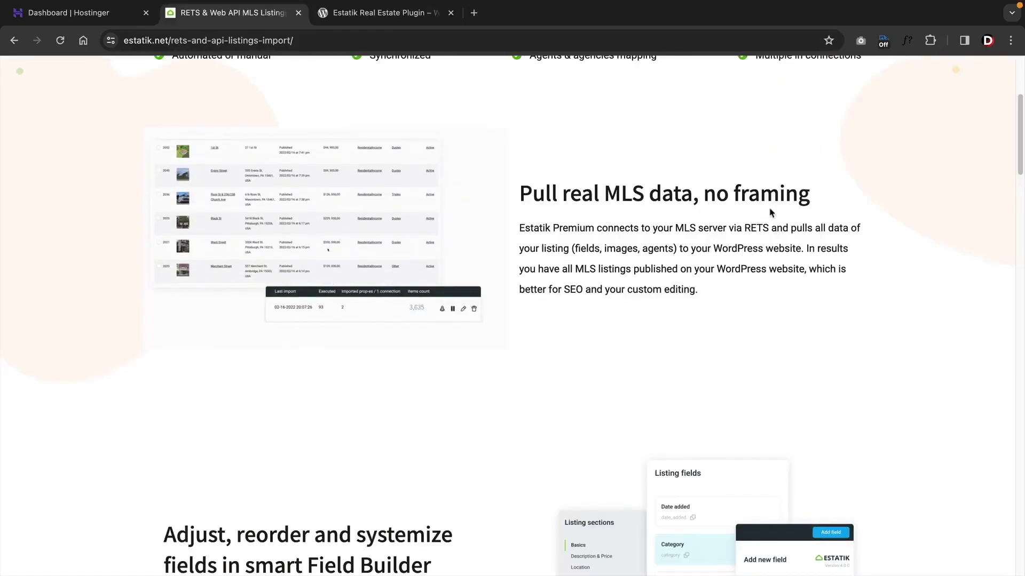
- Read the RETS import page from 'Pull real MLS data' to 'Work with multiple RETS profiles'
{"action": "left_click_drag", "start_coordinate": [807, 196], "coordinate": [506, 200]}
{"action": "left_click", "coordinate": [647, 315]}
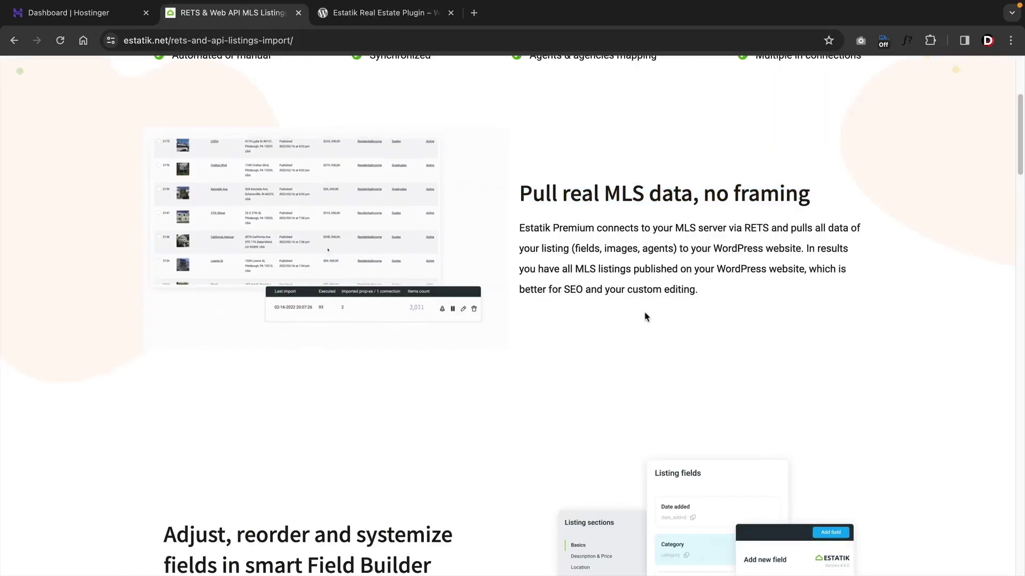
{"action": "scroll", "coordinate": [606, 309], "scroll_direction": "down", "scroll_amount": 5}
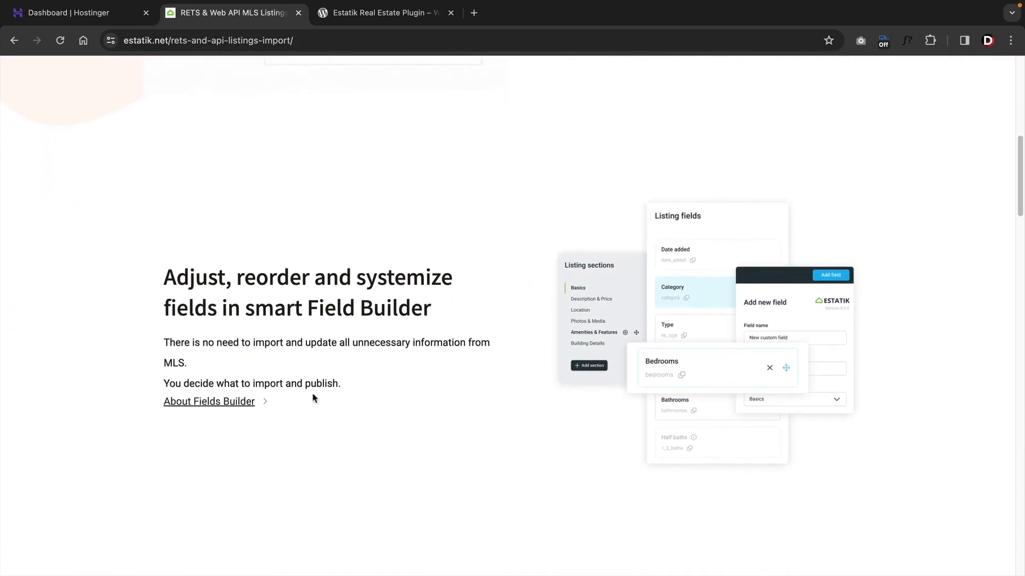
{"action": "scroll", "coordinate": [293, 386], "scroll_direction": "down", "scroll_amount": 10}
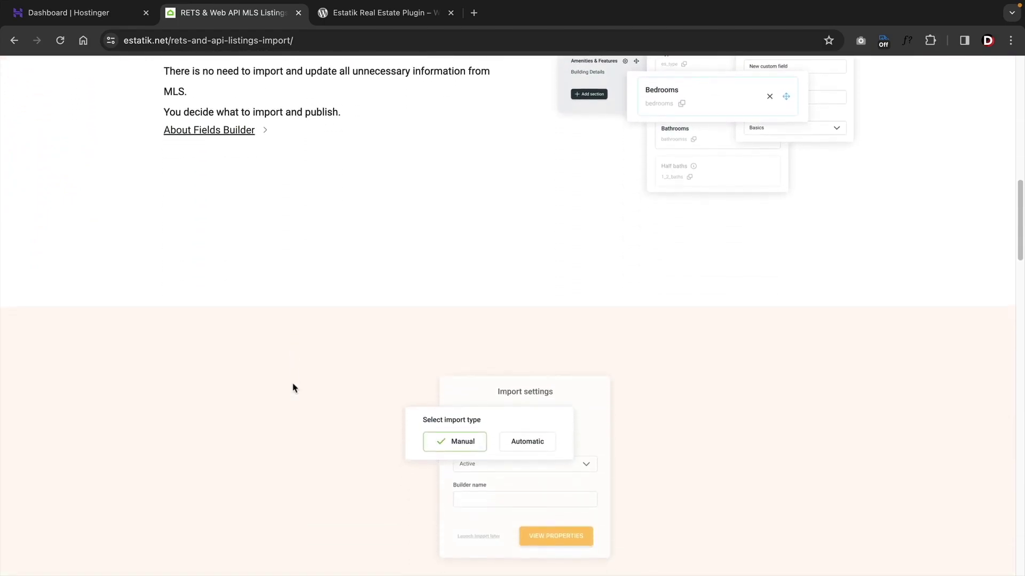
{"action": "scroll", "coordinate": [293, 386], "scroll_direction": "down", "scroll_amount": 9}
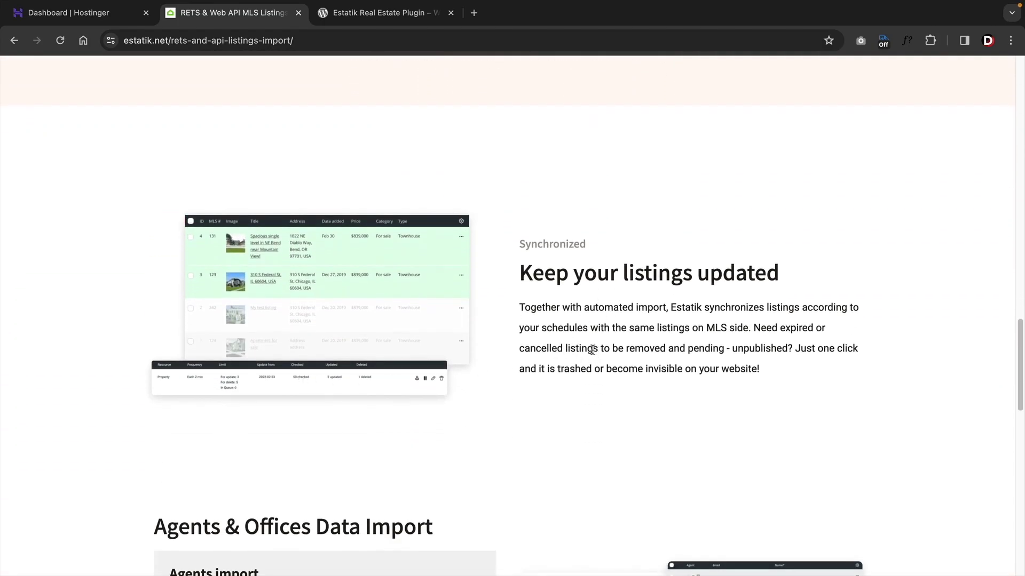
{"action": "scroll", "coordinate": [592, 350], "scroll_direction": "down", "scroll_amount": 5}
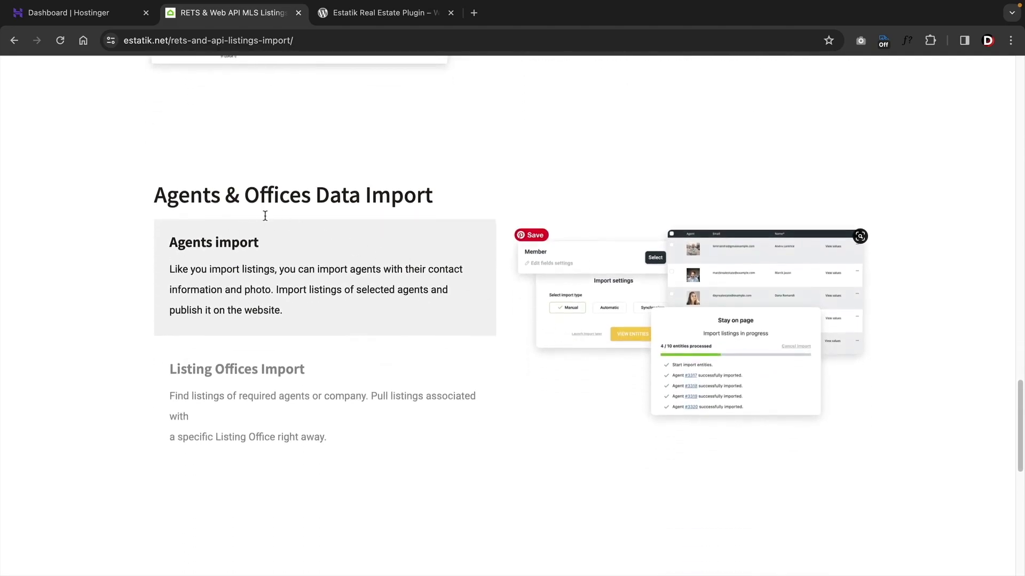
{"action": "scroll", "coordinate": [350, 324], "scroll_direction": "down", "scroll_amount": 5}
{"action": "scroll", "coordinate": [350, 320], "scroll_direction": "down", "scroll_amount": 3}
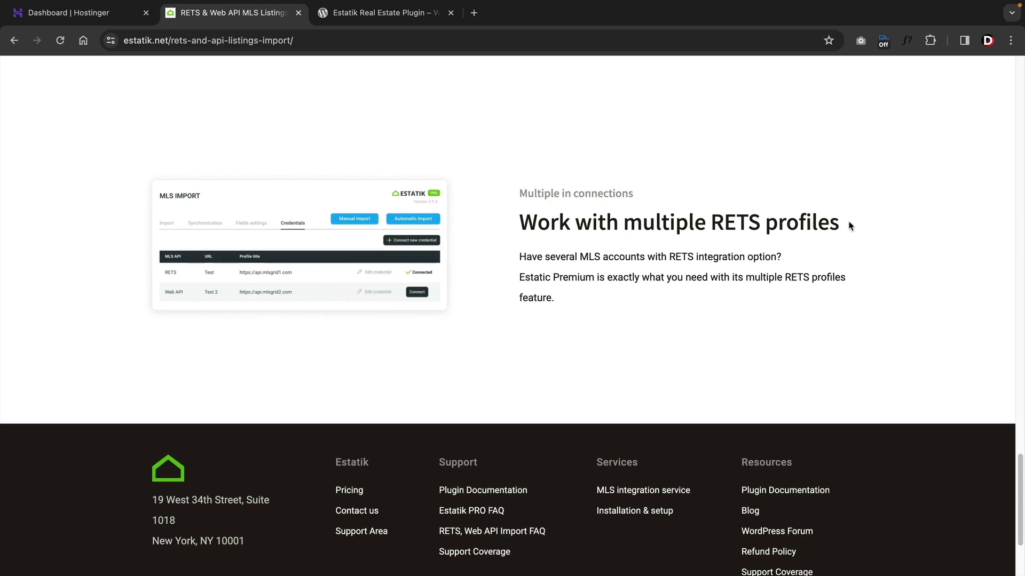
{"action": "left_click_drag", "start_coordinate": [850, 225], "coordinate": [496, 225]}
{"action": "left_click", "coordinate": [534, 241]}
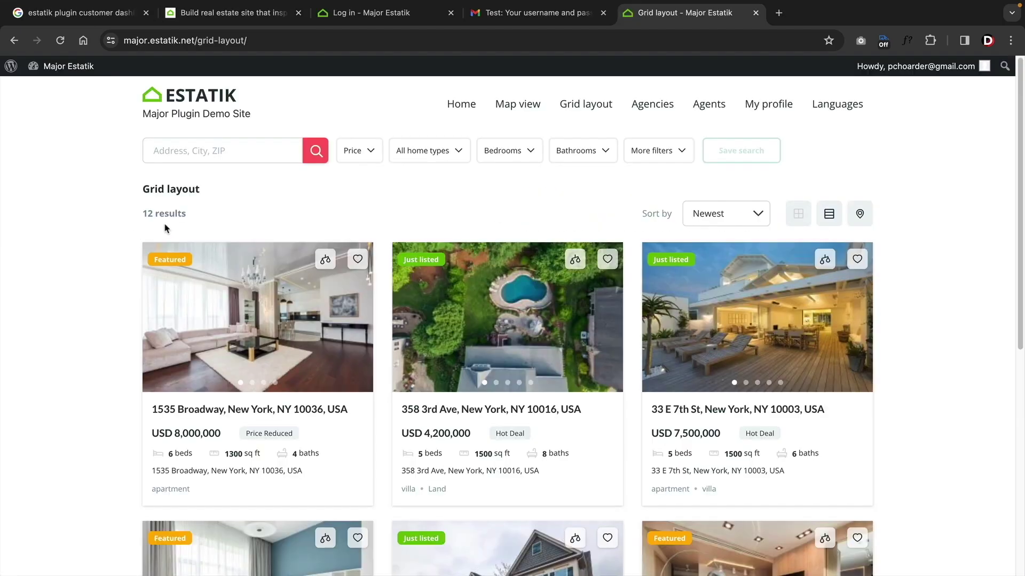
{"action": "left_click", "coordinate": [511, 106]}
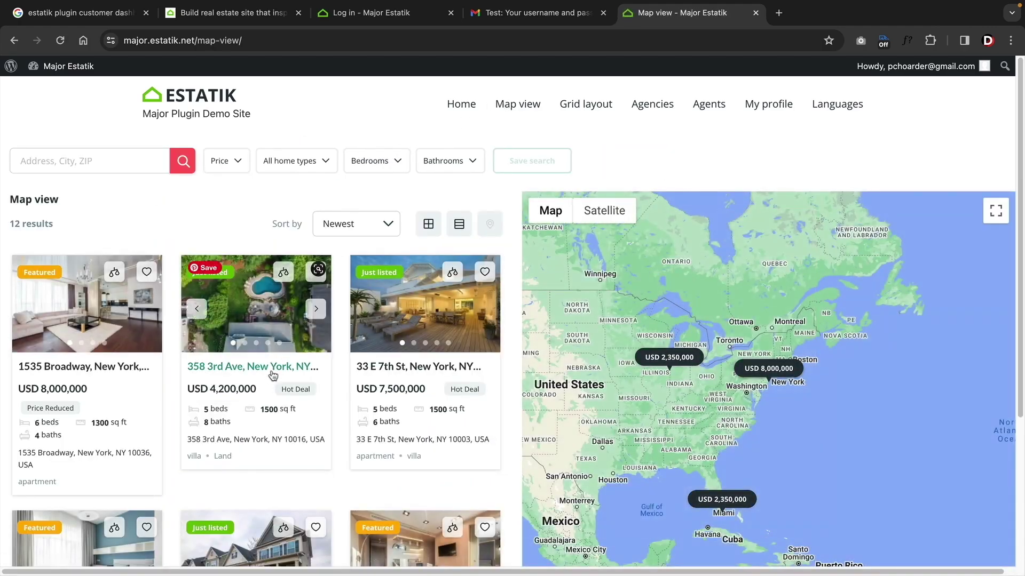
{"action": "left_click", "coordinate": [99, 371]}
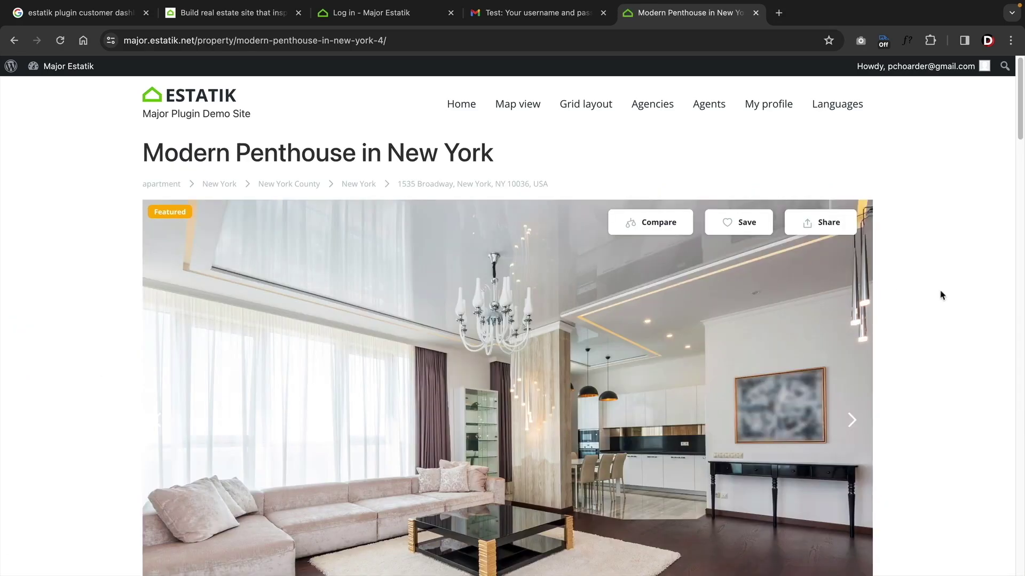
{"action": "scroll", "coordinate": [934, 310], "scroll_direction": "down", "scroll_amount": 10}
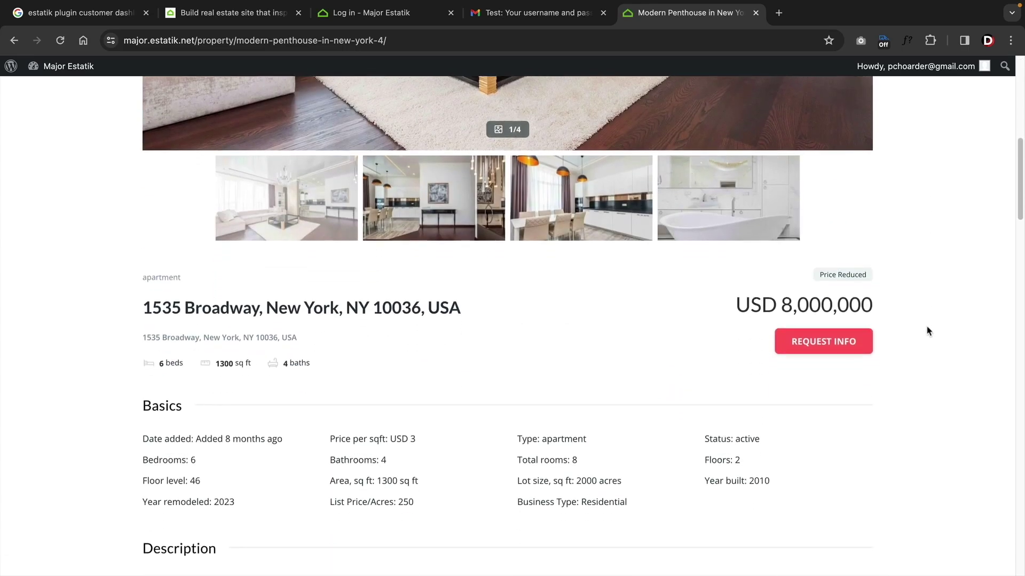
{"action": "scroll", "coordinate": [928, 331], "scroll_direction": "down", "scroll_amount": 12}
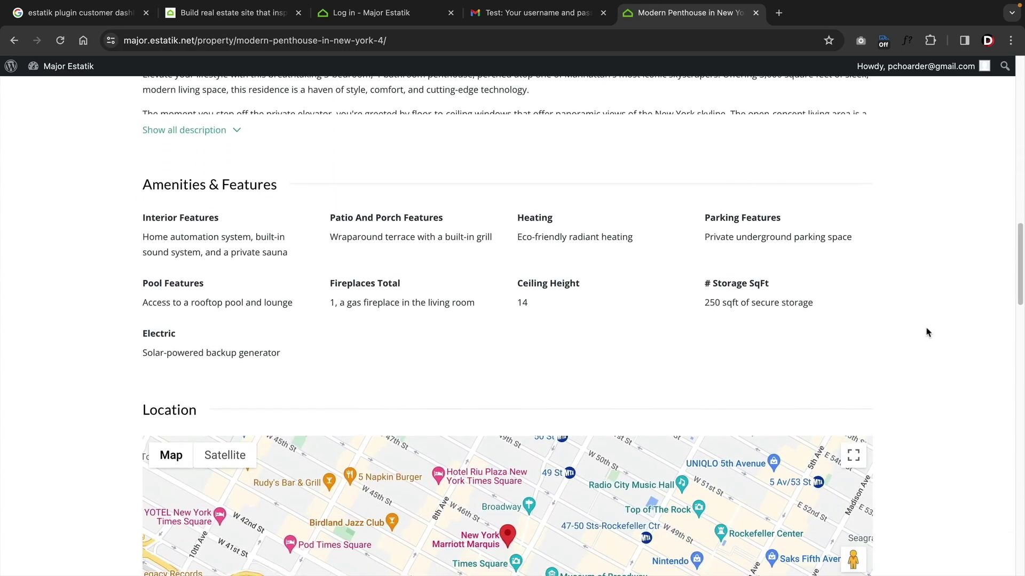
{"action": "scroll", "coordinate": [927, 332], "scroll_direction": "down", "scroll_amount": 13}
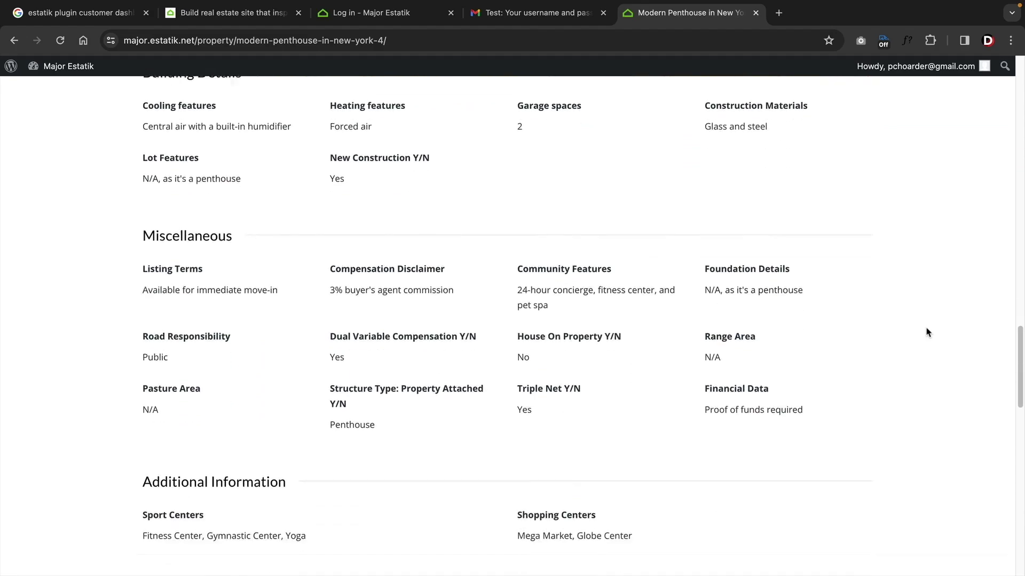
{"action": "scroll", "coordinate": [928, 332], "scroll_direction": "down", "scroll_amount": 9}
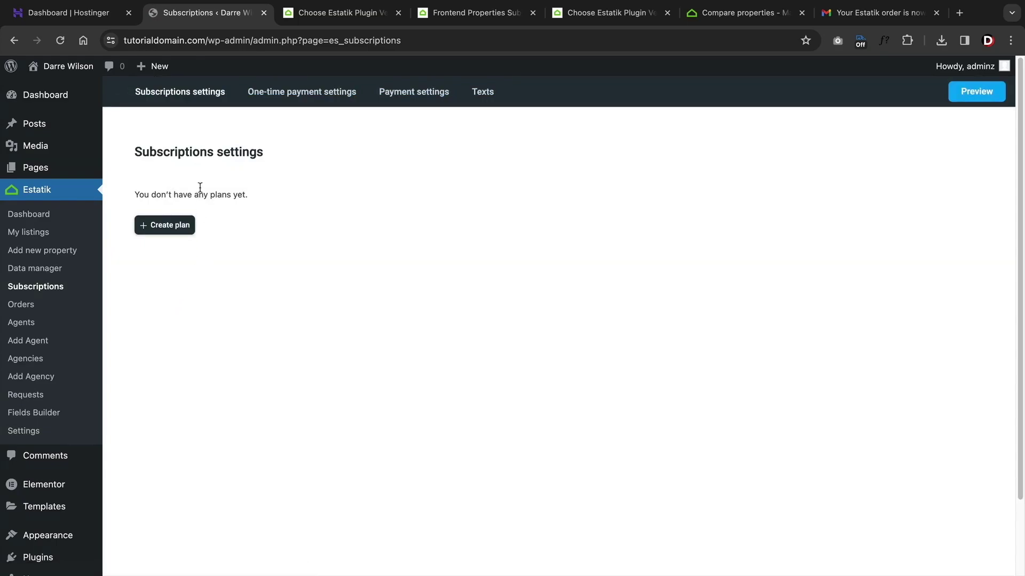
- Look through the Subscriptions One-time payment, Payment and Texts tabs, then open Estatik Settings
{"action": "left_click", "coordinate": [279, 94]}
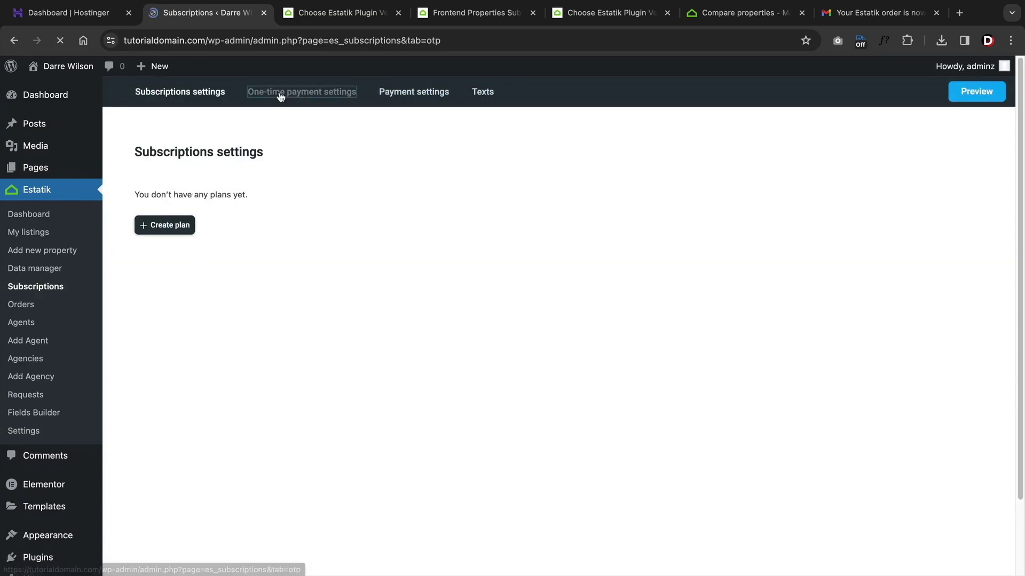
{"action": "left_click", "coordinate": [401, 95]}
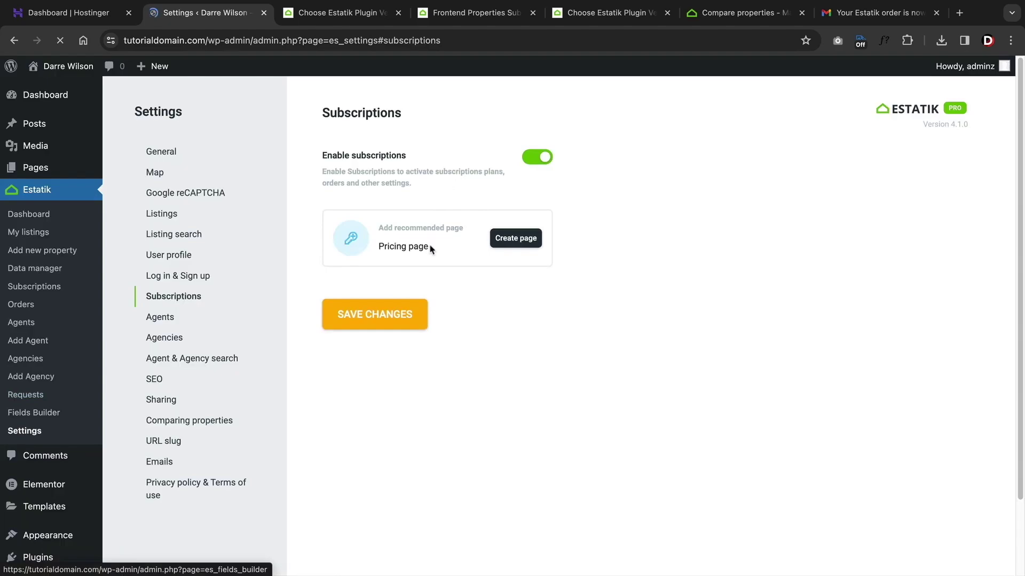
{"action": "left_click_drag", "start_coordinate": [390, 246], "coordinate": [389, 236]}
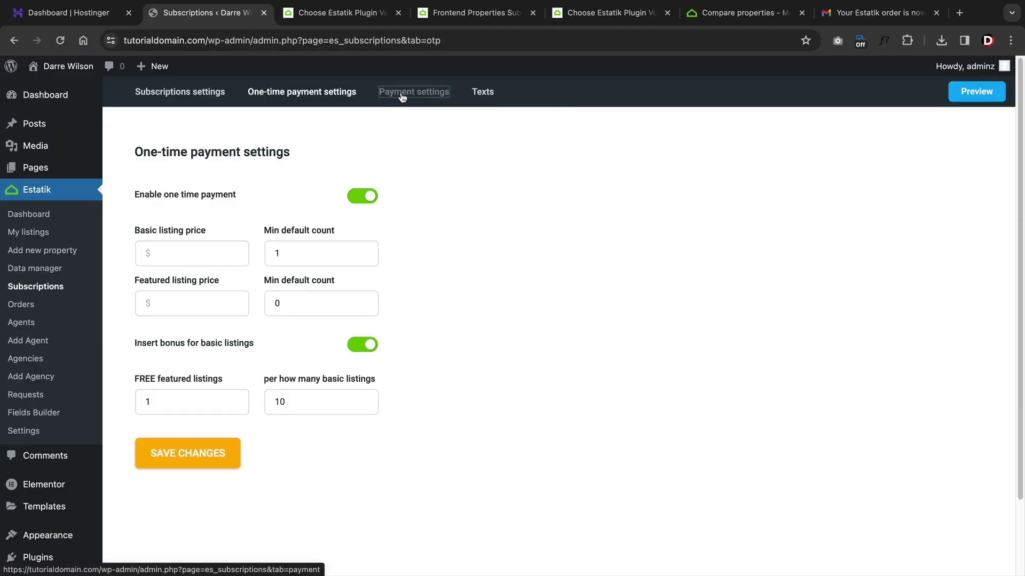
{"action": "left_click", "coordinate": [401, 100]}
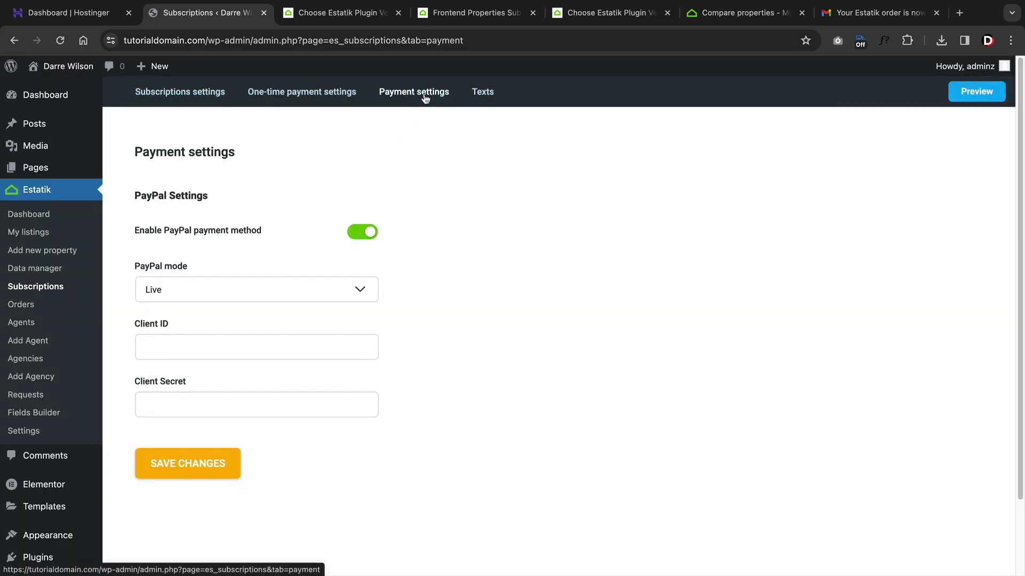
{"action": "left_click", "coordinate": [481, 95]}
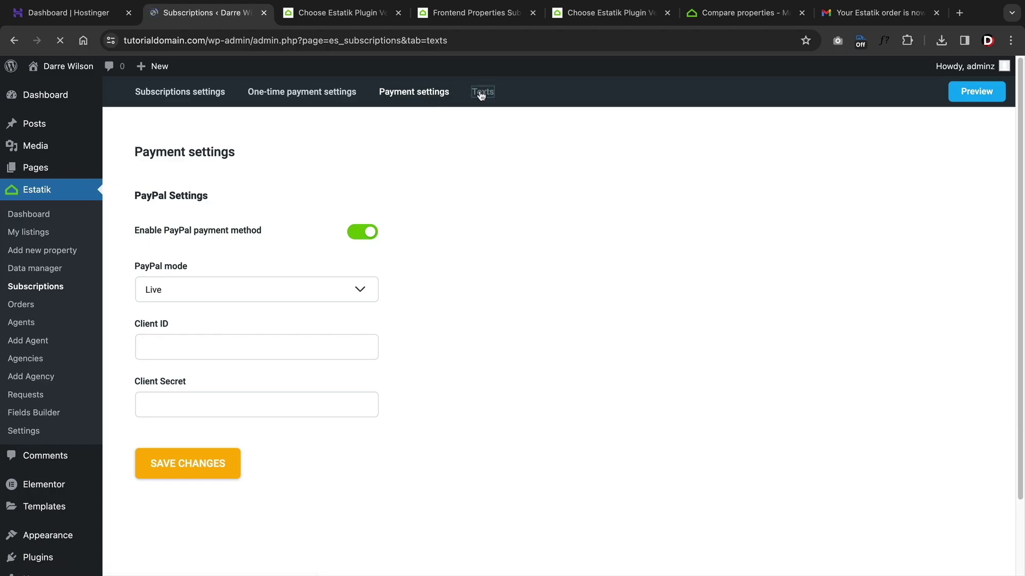
{"action": "left_click", "coordinate": [29, 433]}
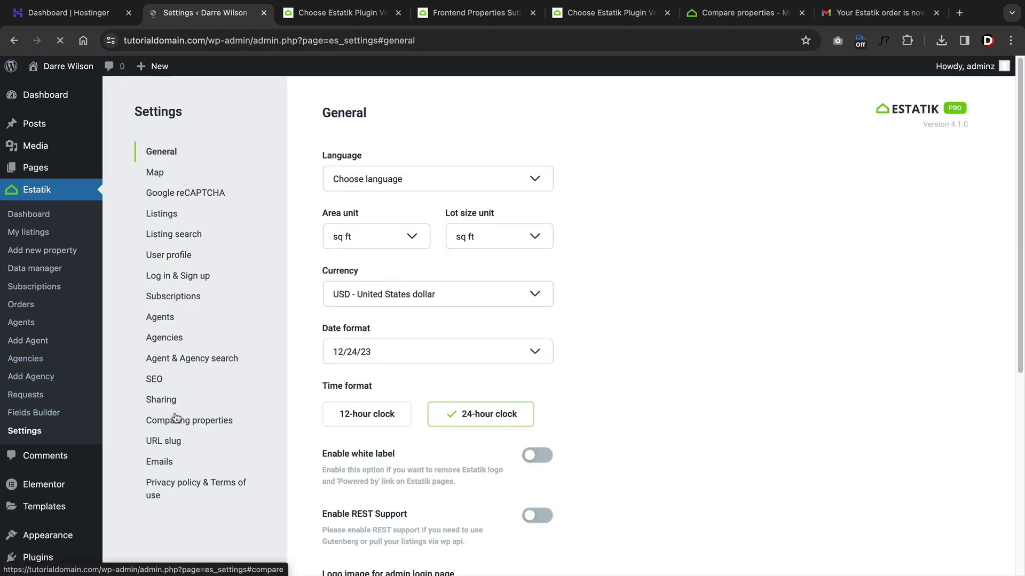
- Open the subscriptions settings, then switch the Estatik Search layout to Simple and back to Main
{"action": "left_click", "coordinate": [218, 295]}
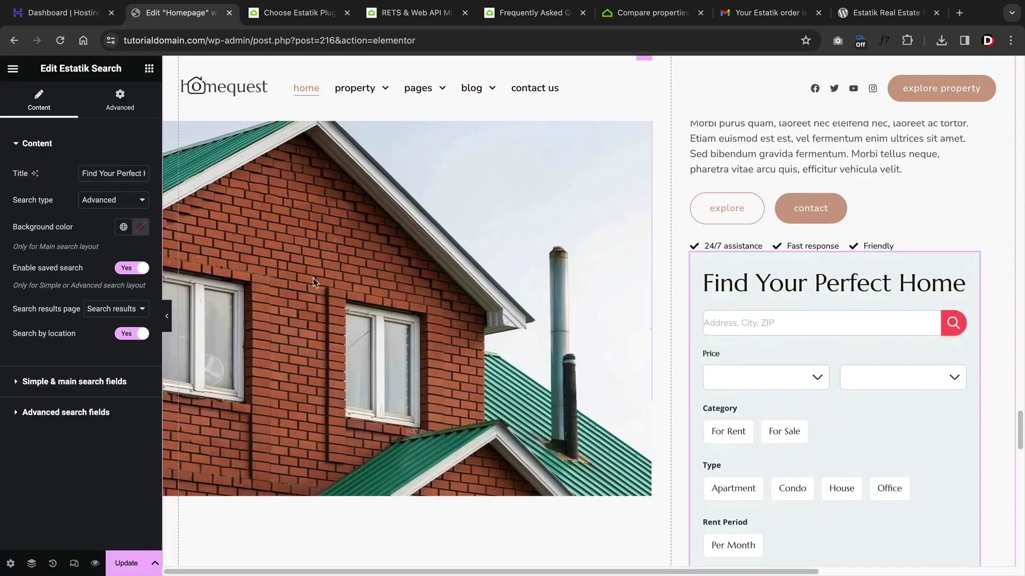
{"action": "left_click", "coordinate": [128, 200]}
{"action": "left_click", "coordinate": [126, 188]}
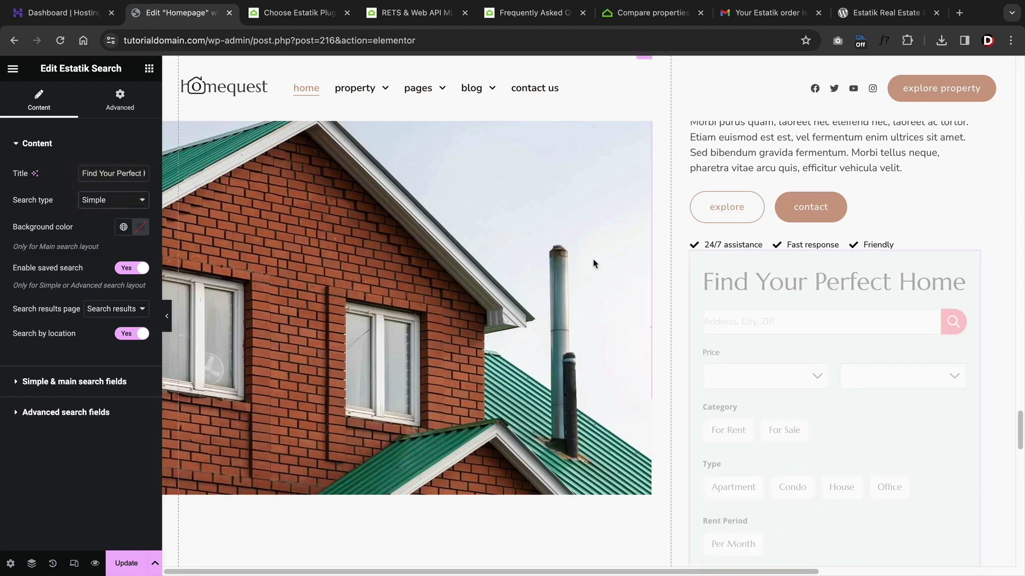
{"action": "left_click", "coordinate": [113, 199]}
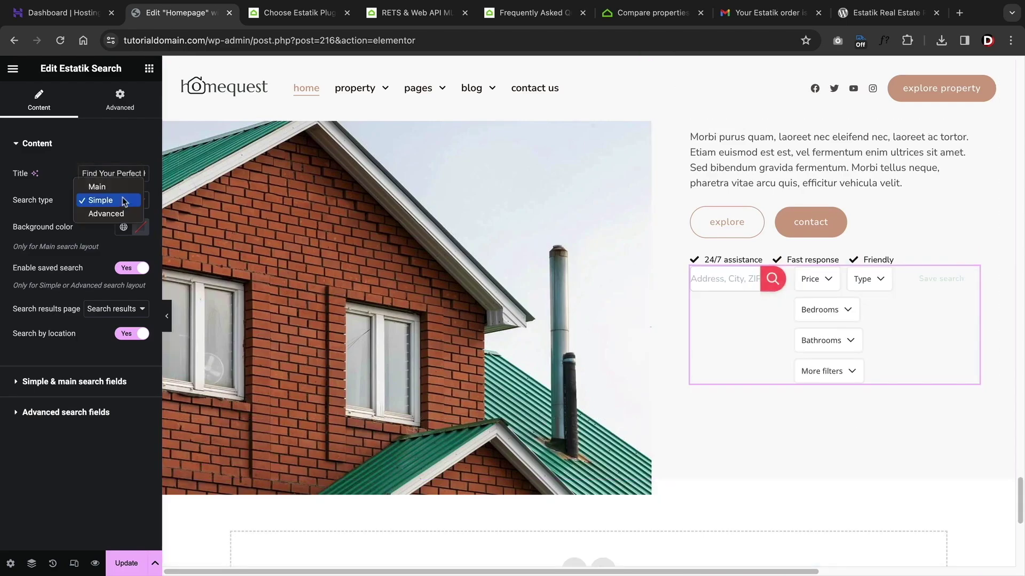
{"action": "left_click", "coordinate": [107, 188]}
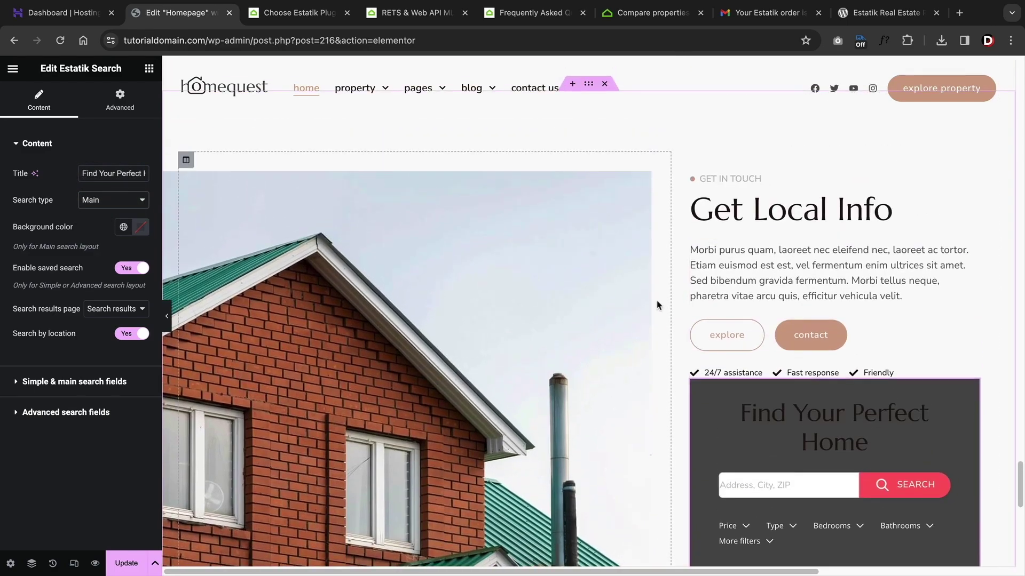
- Add an empty container below the search box and bring up the widgets panel
{"action": "scroll", "coordinate": [646, 299], "scroll_direction": "down", "scroll_amount": 10}
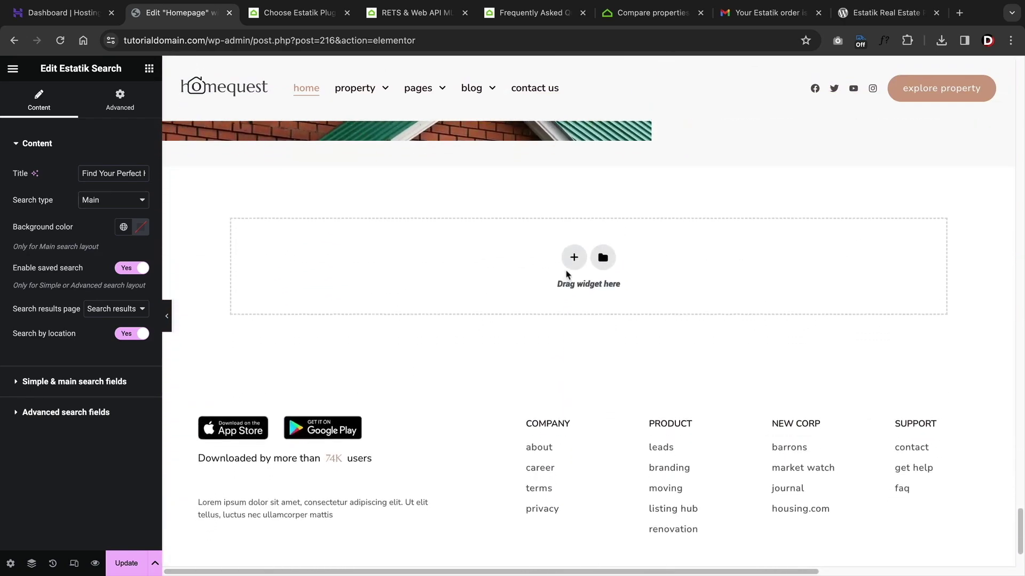
{"action": "left_click", "coordinate": [573, 282]}
{"action": "left_click", "coordinate": [411, 286]}
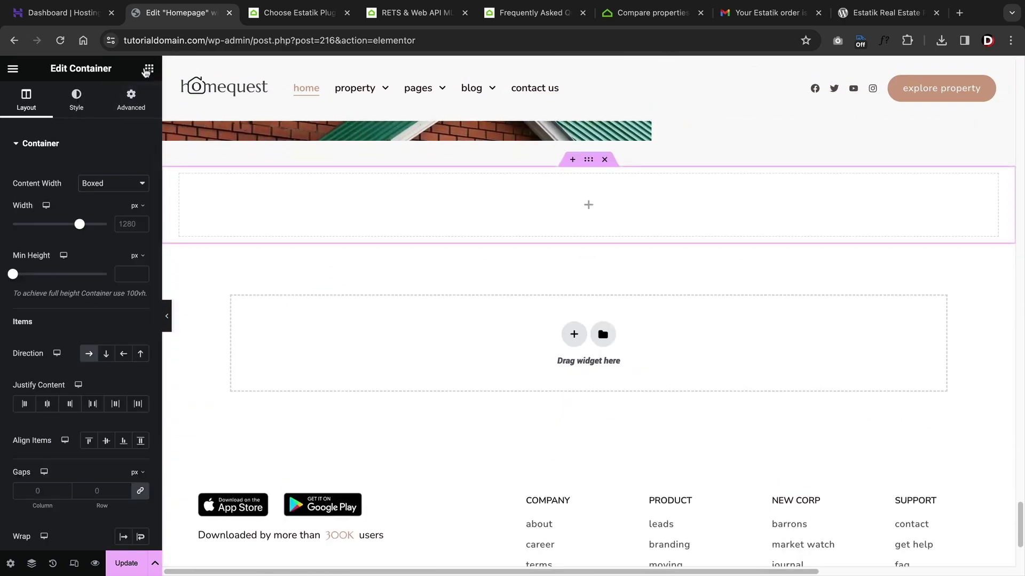
{"action": "left_click", "coordinate": [148, 68]}
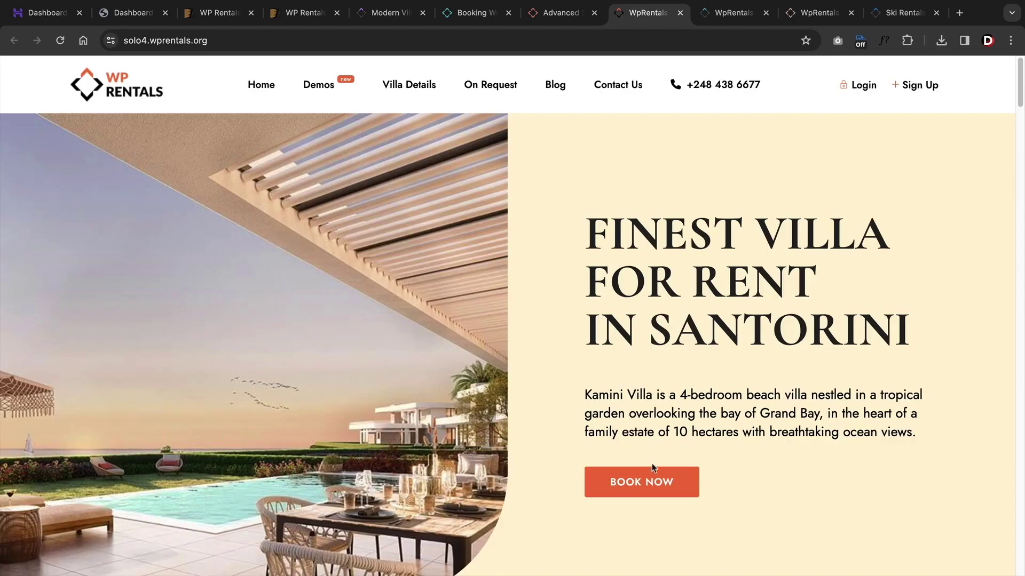
- Open the villa's details page and pick January 9 as the check-in date
{"action": "left_click", "coordinate": [662, 487]}
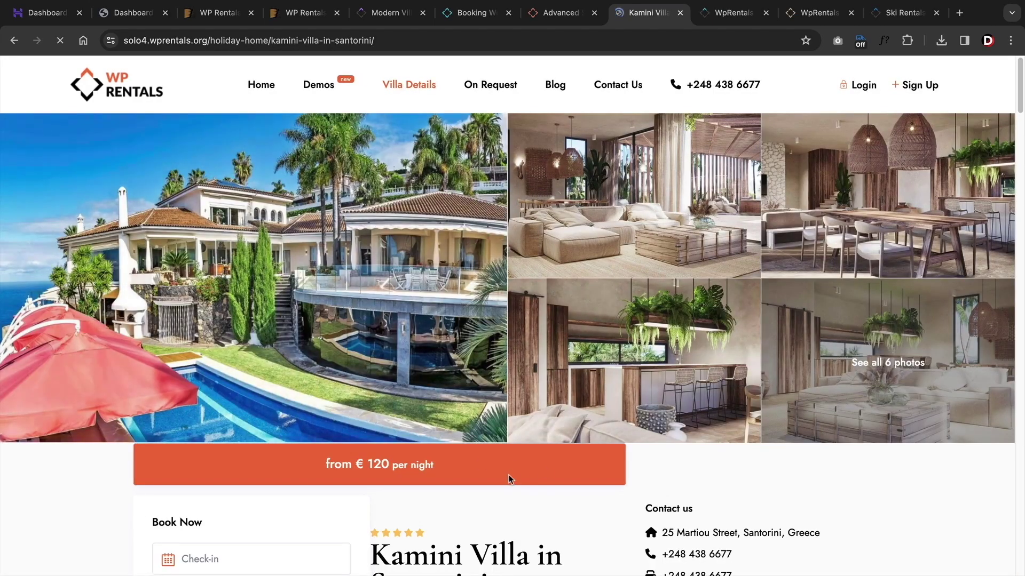
{"action": "scroll", "coordinate": [510, 478], "scroll_direction": "down", "scroll_amount": 4}
{"action": "scroll", "coordinate": [392, 299], "scroll_direction": "down", "scroll_amount": 3}
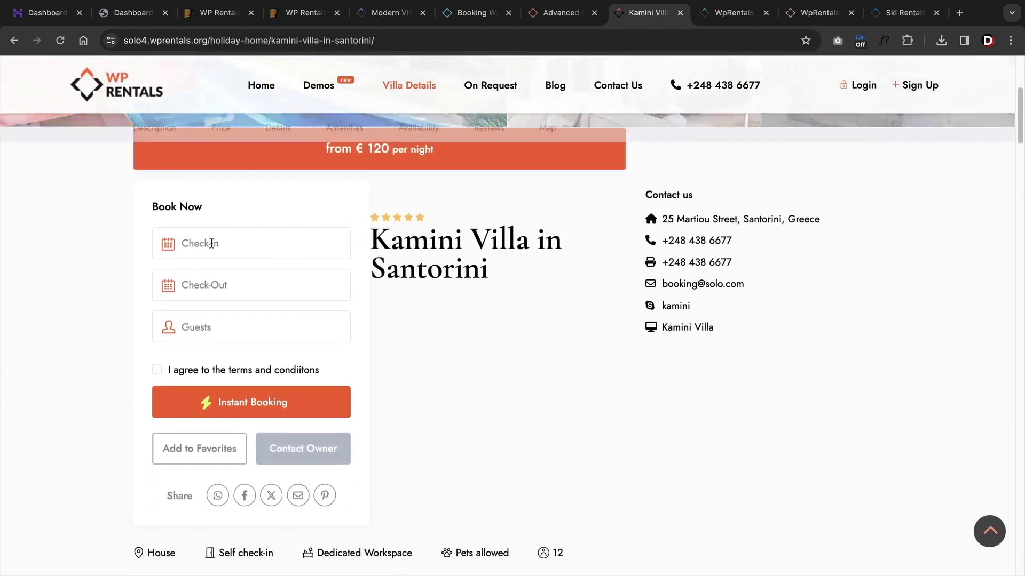
{"action": "left_click", "coordinate": [211, 245]}
{"action": "left_click", "coordinate": [230, 376]}
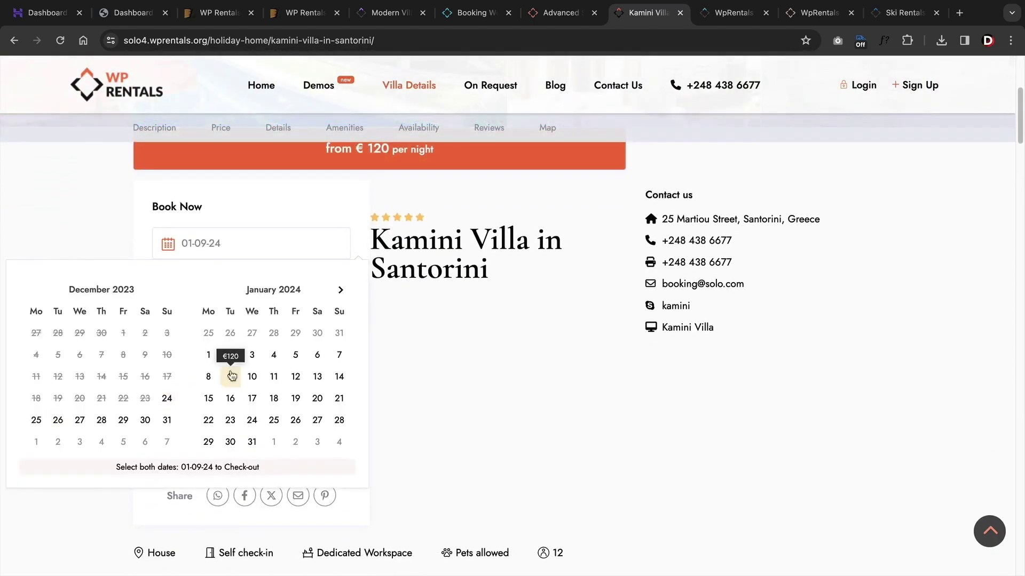
- In the office rentals demo, search for Event Space listings
{"action": "key", "text": "ctrl+Tab"}
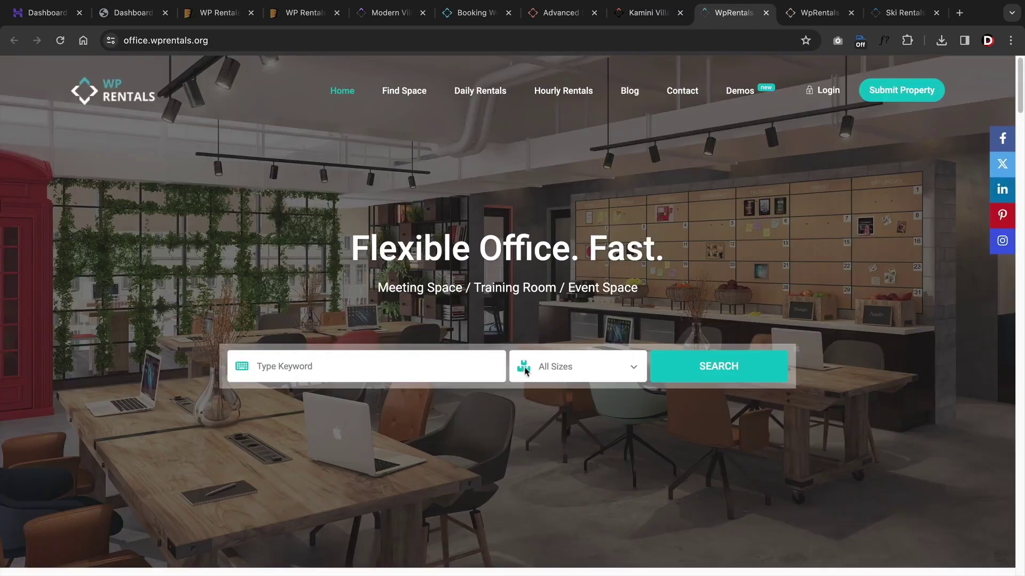
{"action": "left_click", "coordinate": [525, 370]}
{"action": "left_click", "coordinate": [545, 446]}
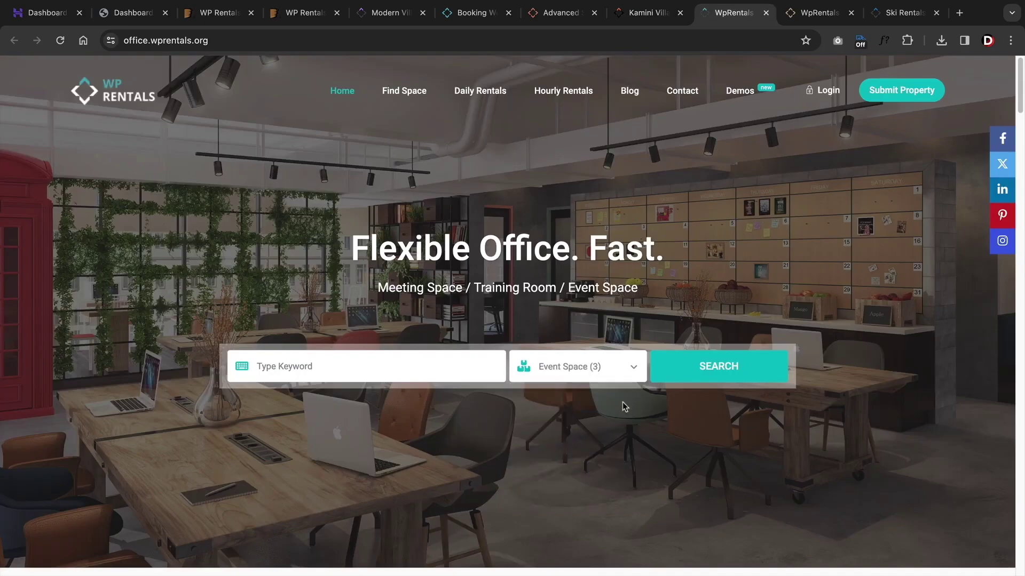
{"action": "left_click", "coordinate": [683, 373]}
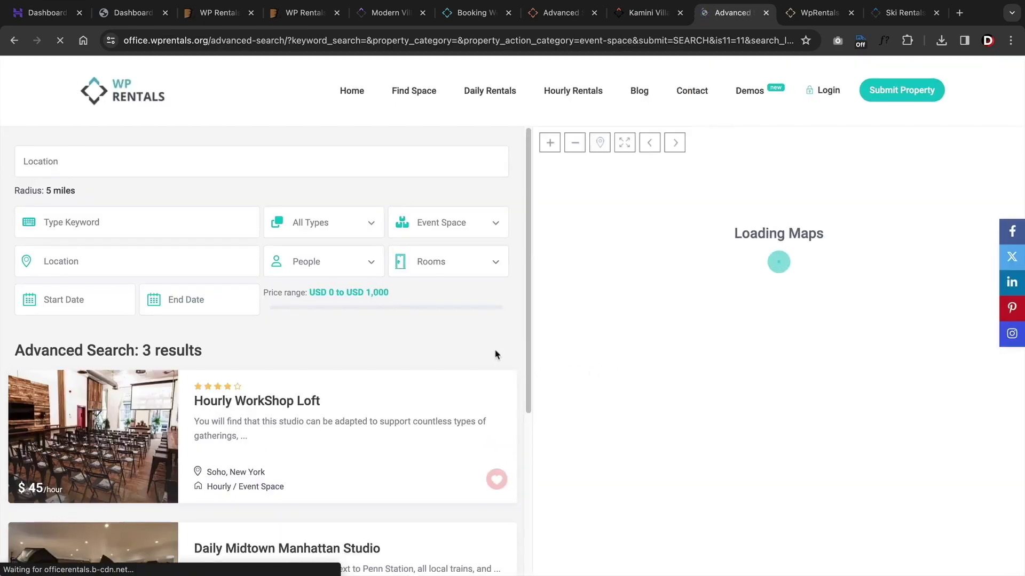
- Browse the yacht demo, then the ski demo's Core TF Ski Boot and Arbor 2018 Coda photos
{"action": "key", "text": "ctrl+Tab"}
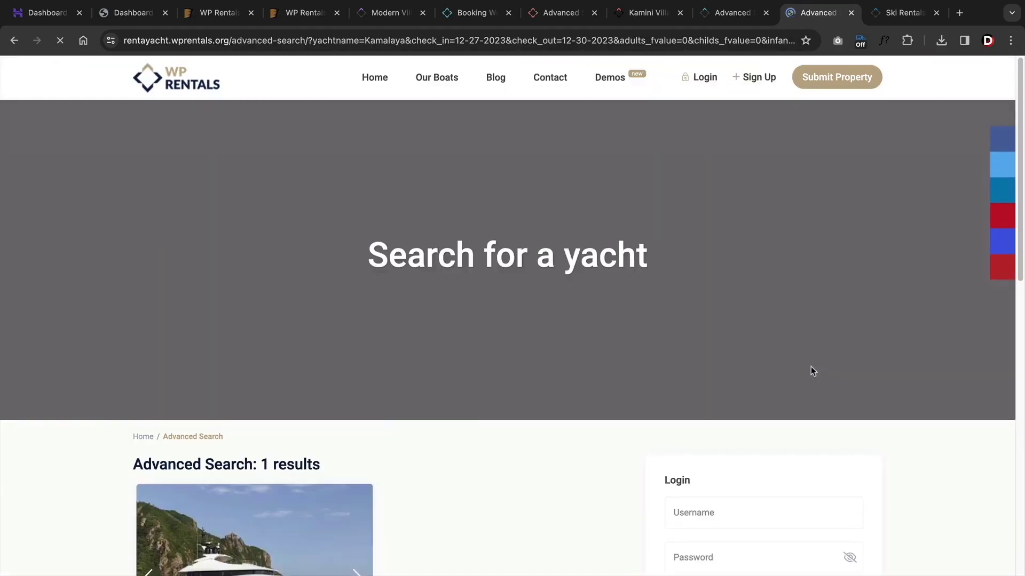
{"action": "scroll", "coordinate": [813, 434], "scroll_direction": "down", "scroll_amount": 2}
{"action": "key", "text": "ctrl+Tab"}
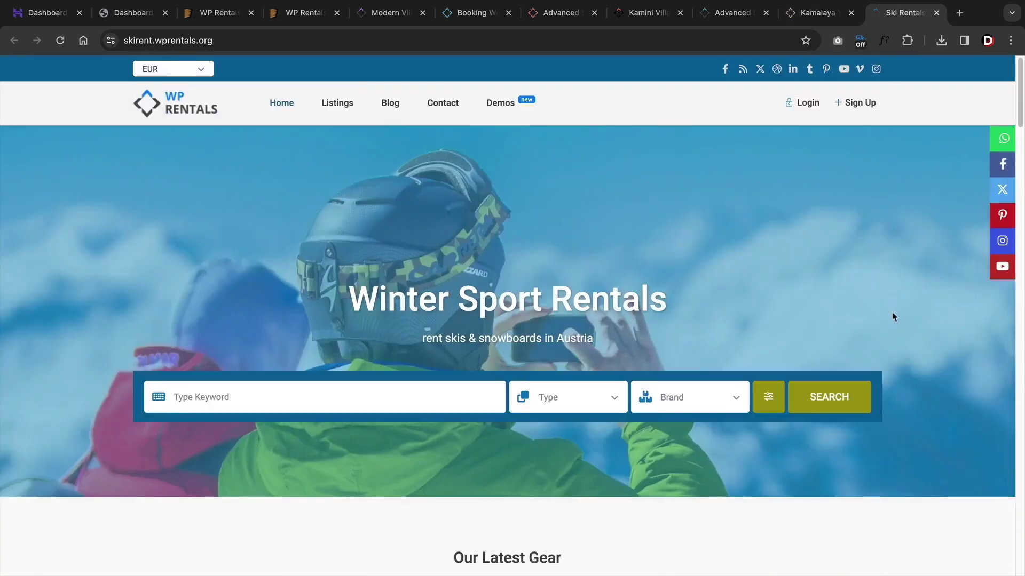
{"action": "scroll", "coordinate": [891, 322], "scroll_direction": "down", "scroll_amount": 8}
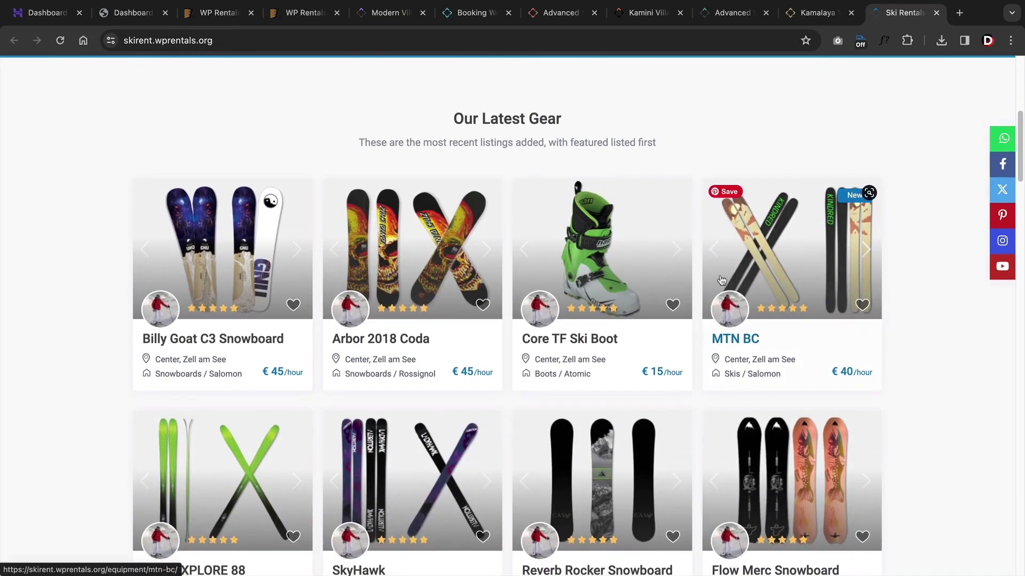
{"action": "left_click", "coordinate": [673, 249]}
{"action": "left_click", "coordinate": [672, 251]}
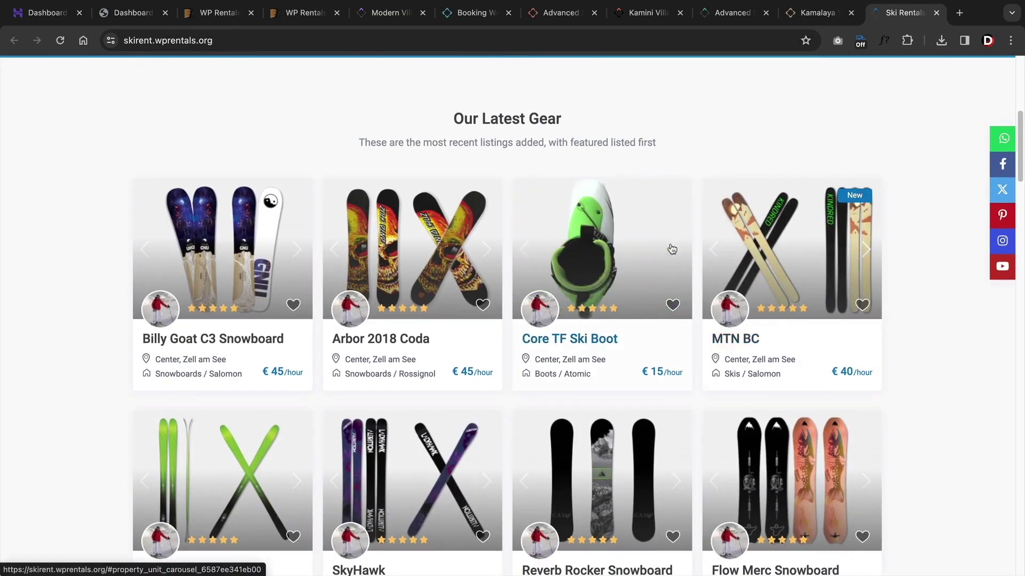
{"action": "left_click", "coordinate": [484, 250]}
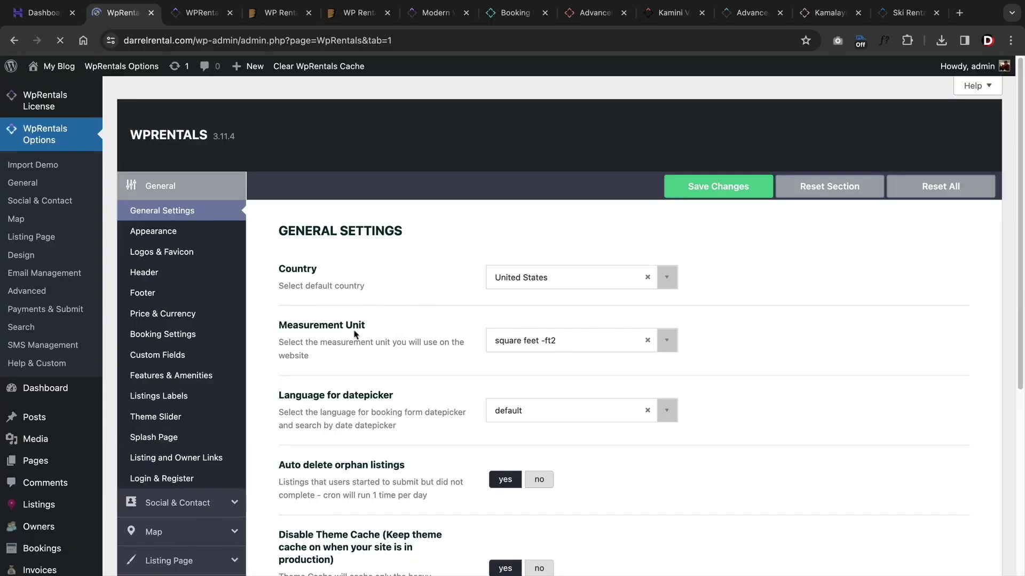
- Browse the Social & Contact, Listing Page, Design, Email Management and Advanced option groups
{"action": "scroll", "coordinate": [337, 357], "scroll_direction": "down", "scroll_amount": 2}
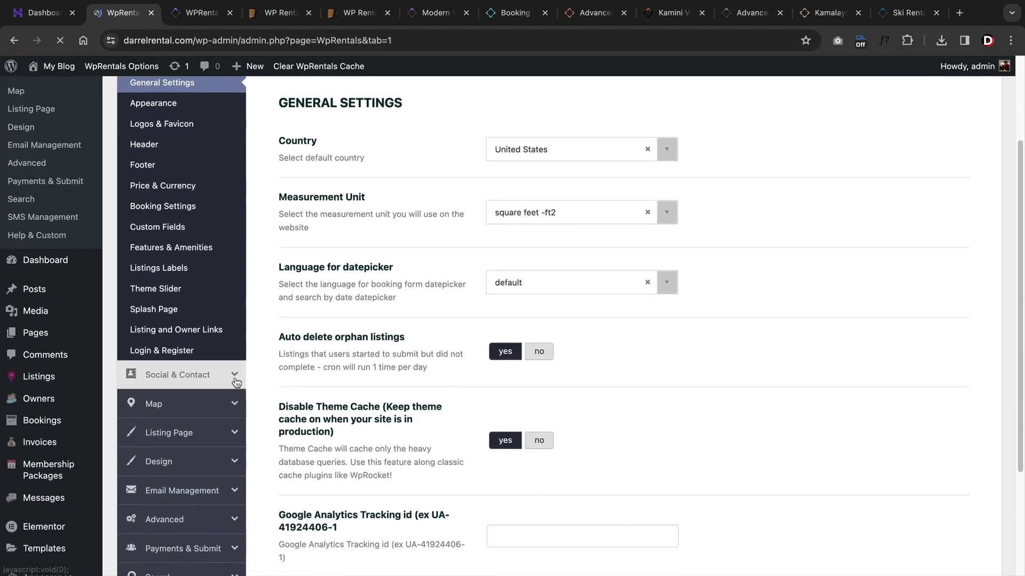
{"action": "left_click", "coordinate": [232, 372]}
{"action": "left_click", "coordinate": [201, 292]}
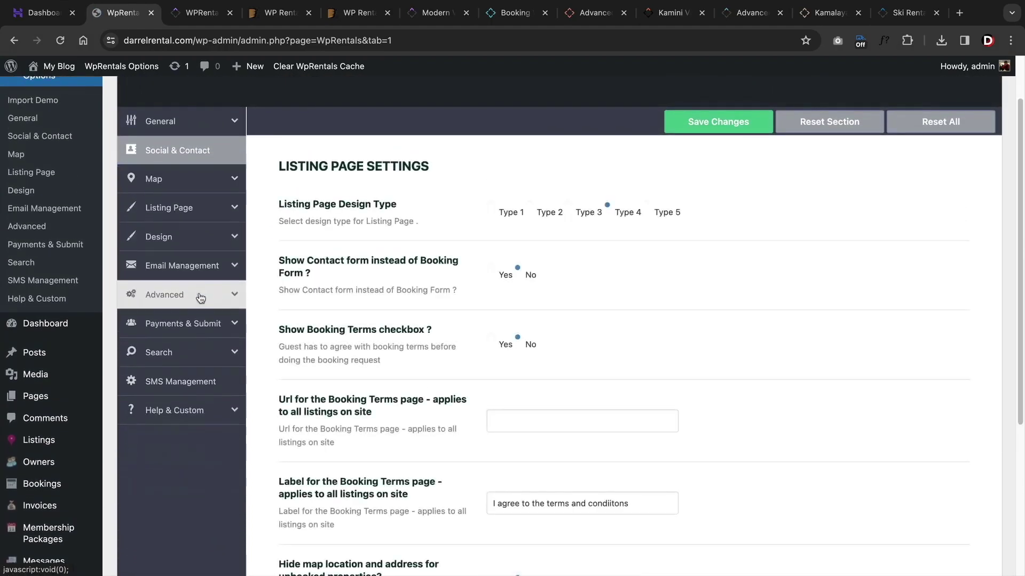
{"action": "scroll", "coordinate": [195, 298], "scroll_direction": "down", "scroll_amount": 3}
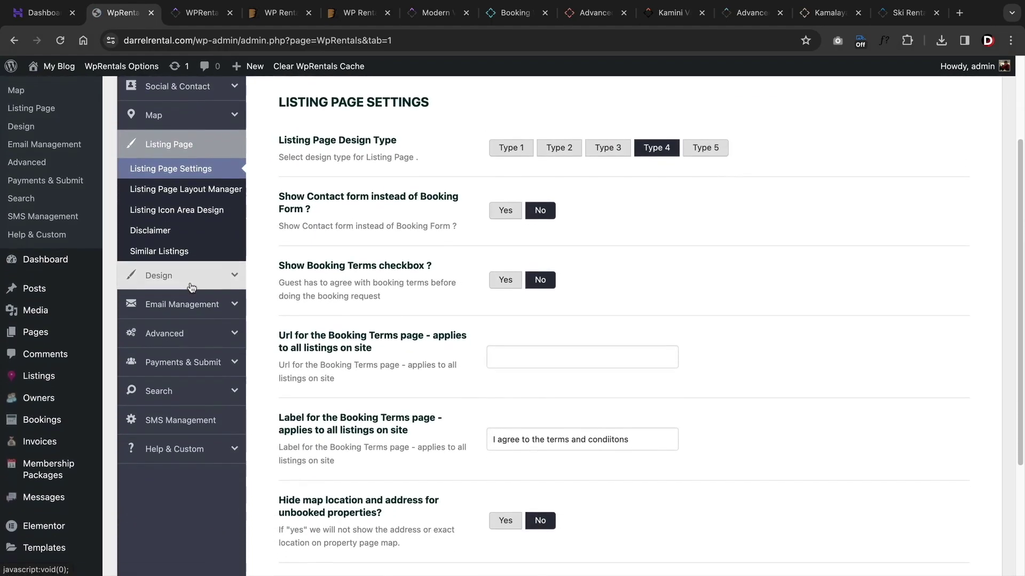
{"action": "left_click", "coordinate": [189, 236]}
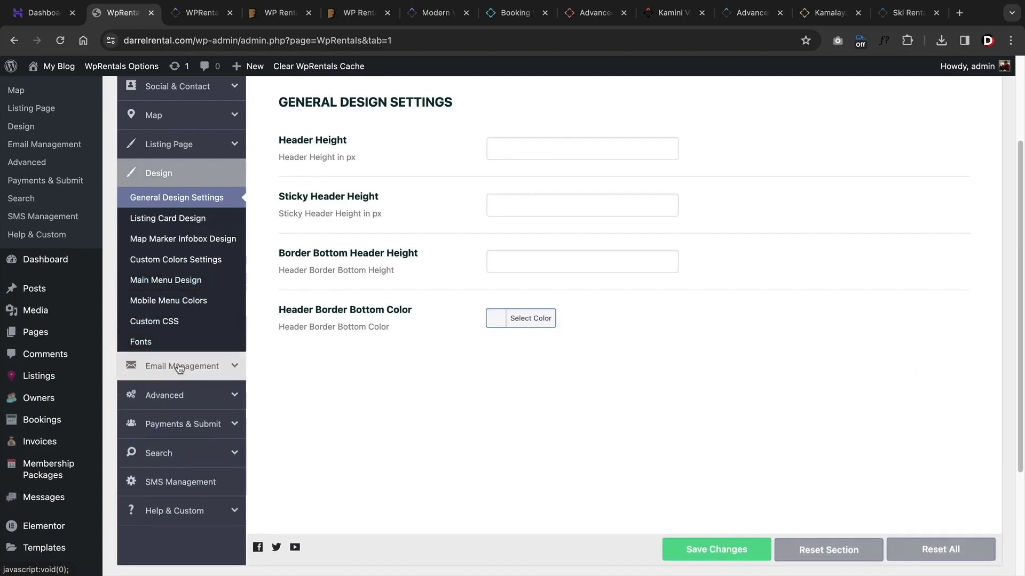
{"action": "left_click", "coordinate": [180, 367]}
{"action": "left_click", "coordinate": [176, 292]}
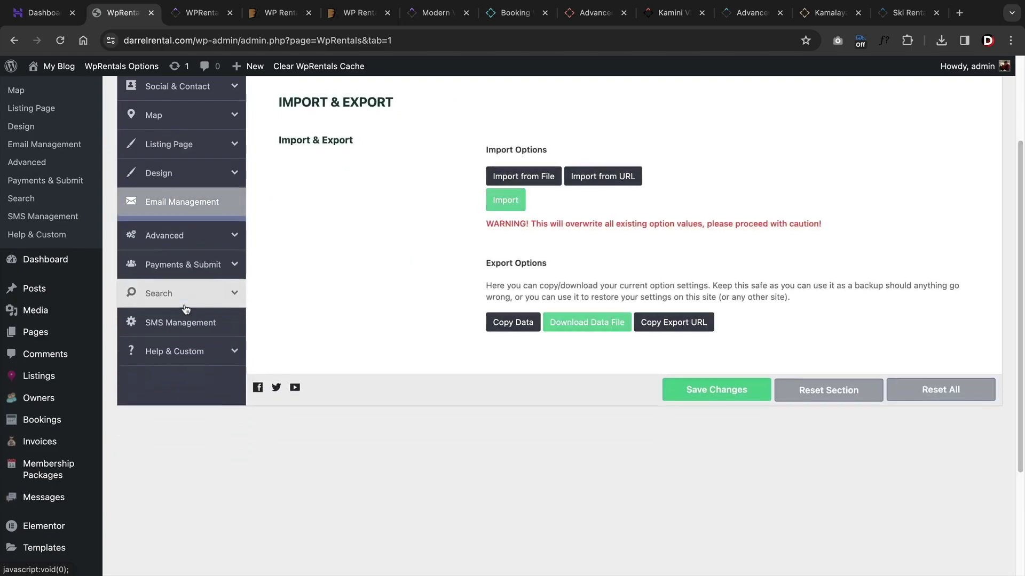
{"action": "scroll", "coordinate": [382, 313], "scroll_direction": "up", "scroll_amount": 3}
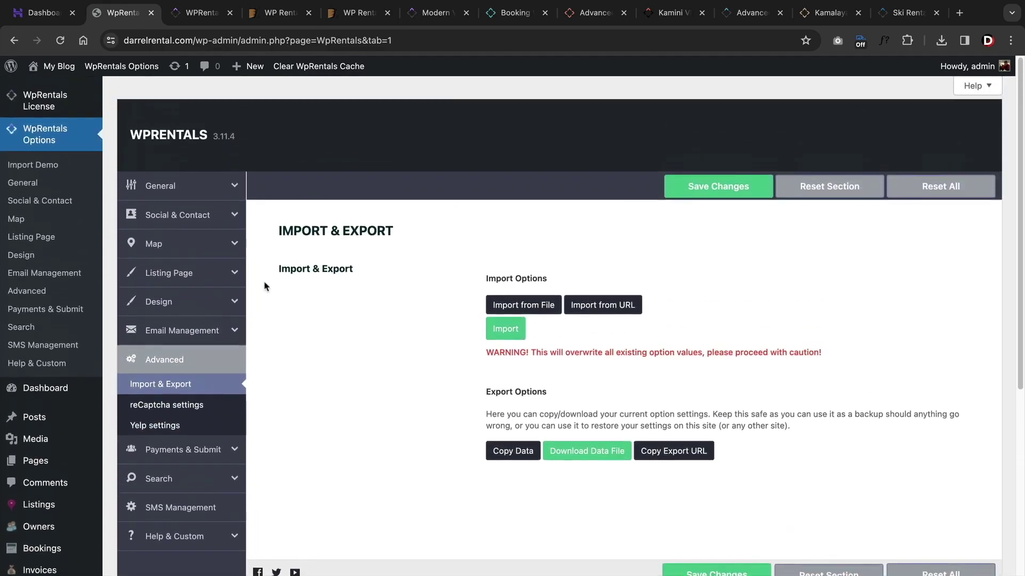
- Open General > Appearance and review the wide layout and 10 properties per page
{"action": "left_click", "coordinate": [192, 197]}
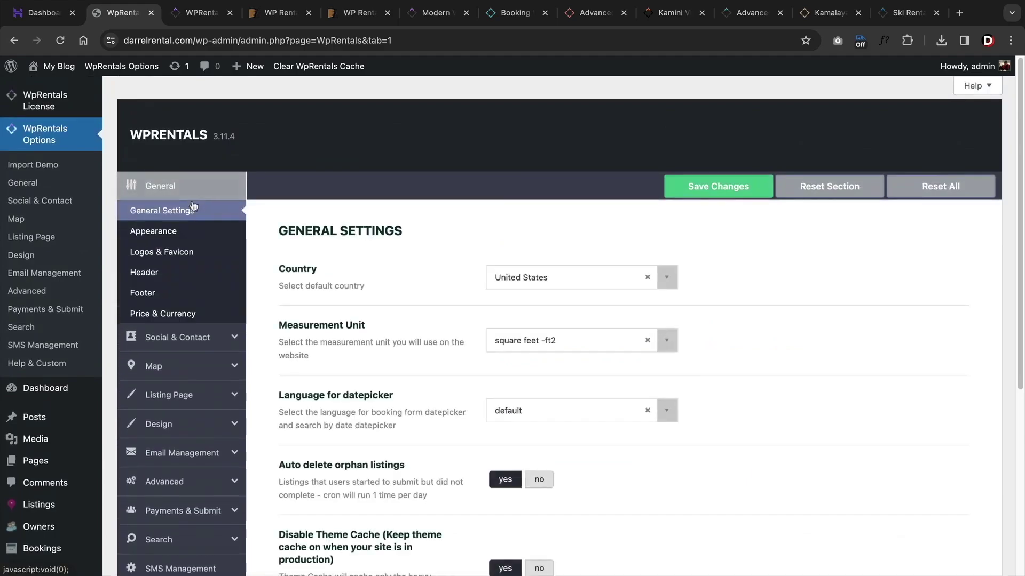
{"action": "left_click", "coordinate": [182, 238]}
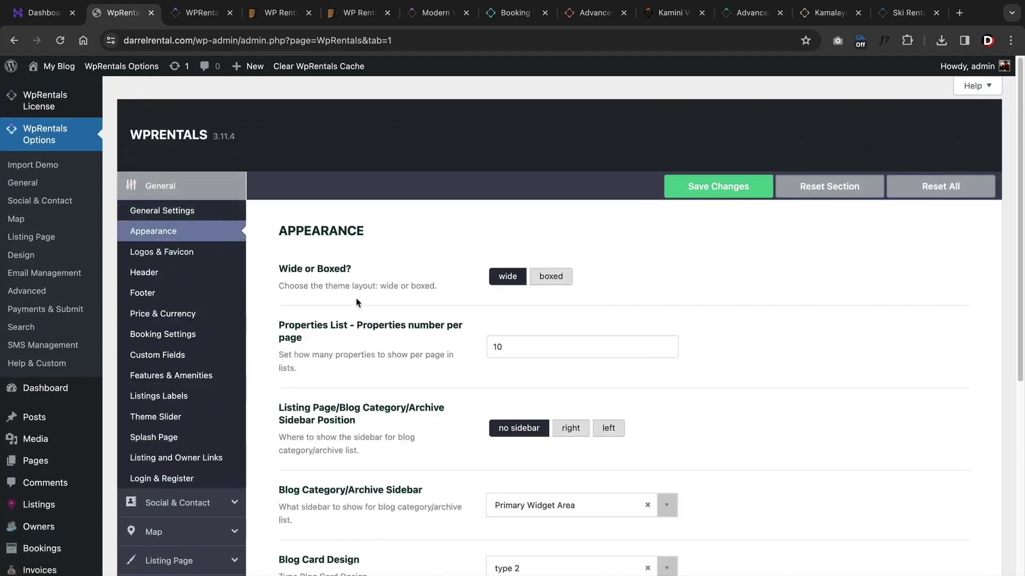
{"action": "scroll", "coordinate": [354, 279], "scroll_direction": "down", "scroll_amount": 3}
{"action": "left_click_drag", "start_coordinate": [332, 283], "coordinate": [277, 279]}
{"action": "left_click", "coordinate": [308, 281]}
{"action": "scroll", "coordinate": [372, 320], "scroll_direction": "down", "scroll_amount": 1}
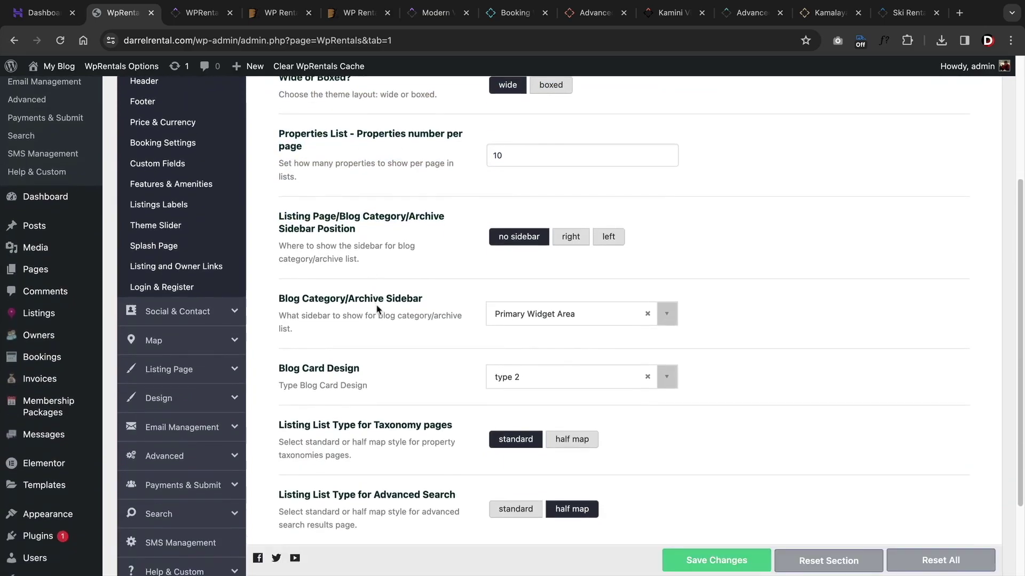
{"action": "scroll", "coordinate": [353, 302], "scroll_direction": "down", "scroll_amount": 1}
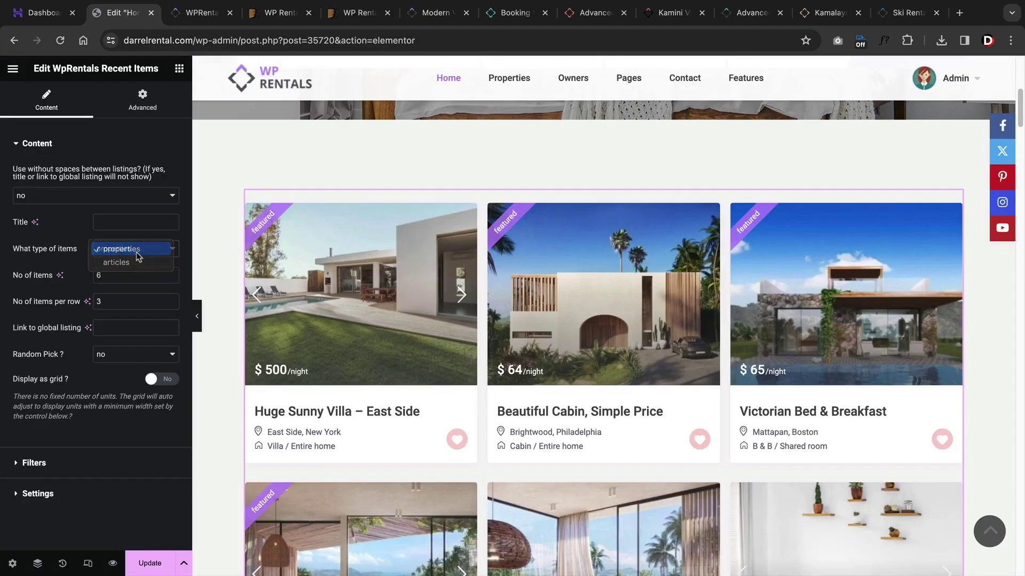
- Show properties as a grid with 254 minimum unit width and a smaller gap between units
{"action": "left_click", "coordinate": [137, 254]}
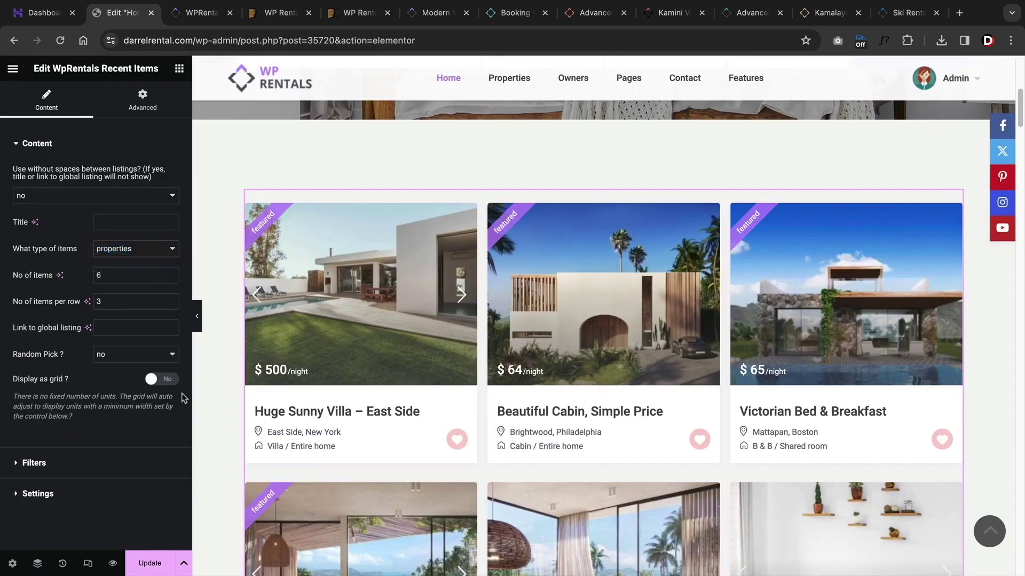
{"action": "left_click", "coordinate": [162, 379]}
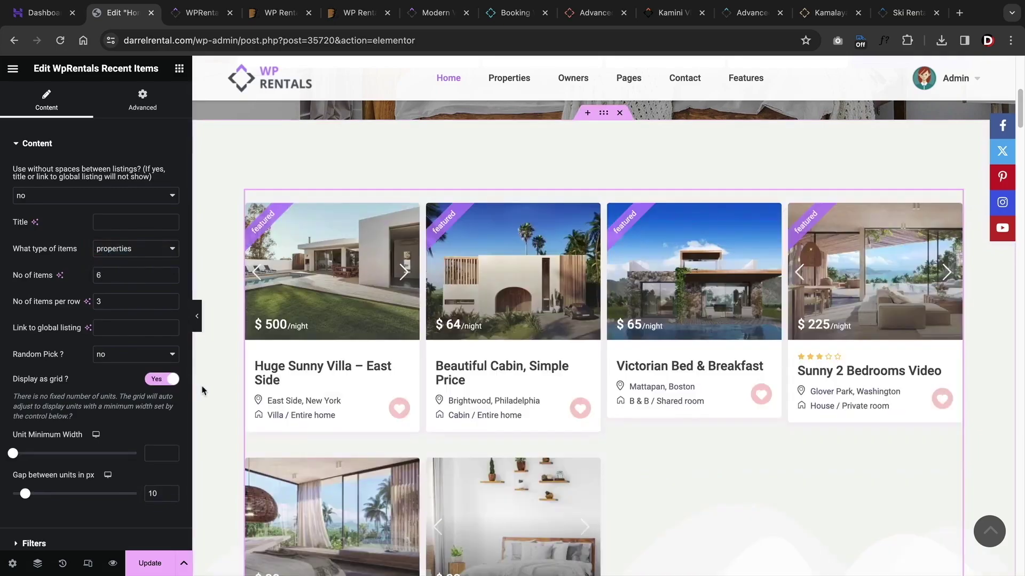
{"action": "left_click_drag", "start_coordinate": [13, 453], "coordinate": [35, 453]}
{"action": "mouse_move", "coordinate": [26, 494]}
{"action": "left_mouse_down"}
{"action": "mouse_move", "coordinate": [100, 493]}
{"action": "mouse_move", "coordinate": [21, 493]}
{"action": "left_mouse_up"}
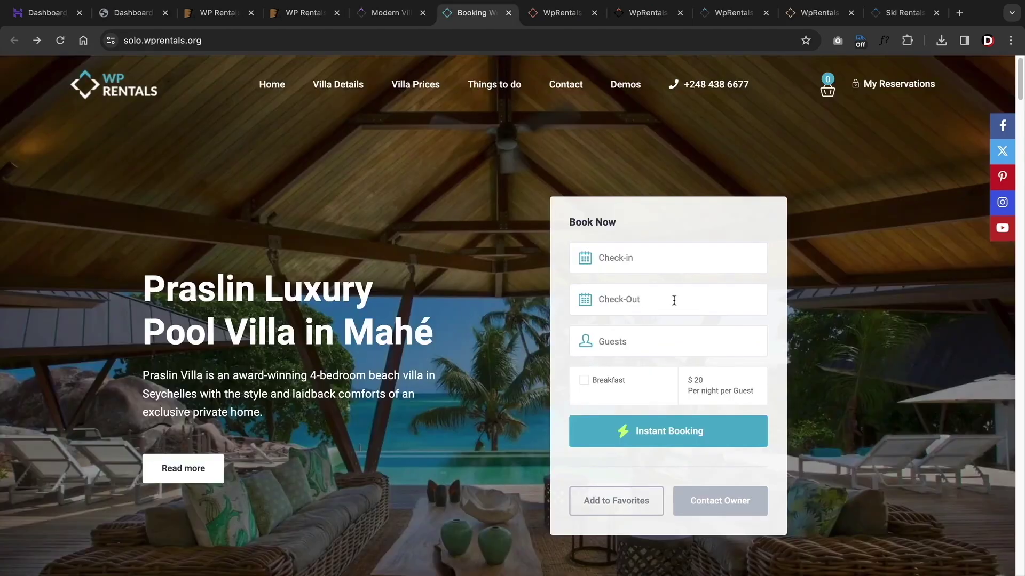
- Pick 17 to 20 January booking dates and add the WpRentals Grids widget to the page
{"action": "left_click", "coordinate": [683, 271]}
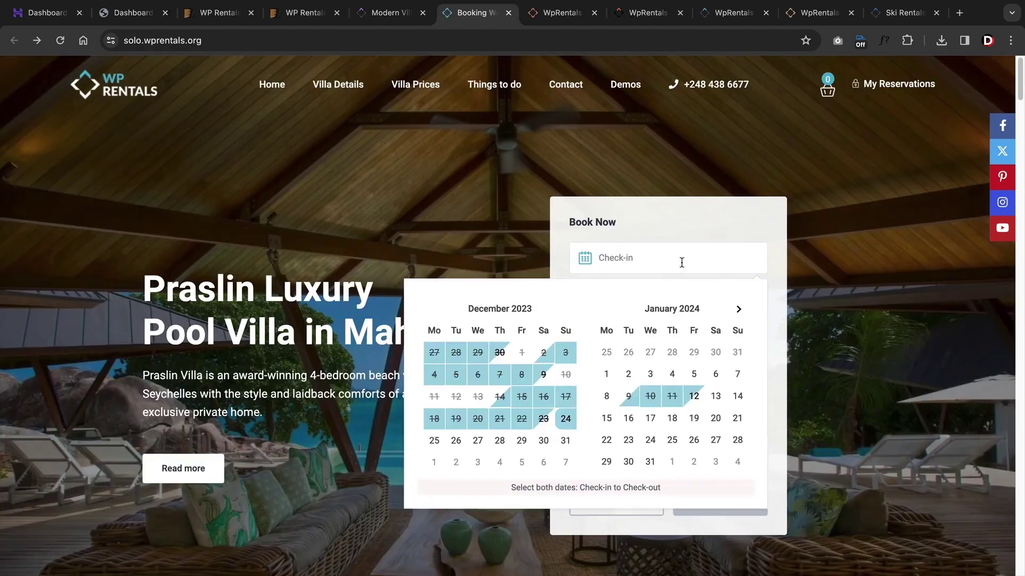
{"action": "left_click", "coordinate": [650, 414]}
{"action": "left_click", "coordinate": [707, 420]}
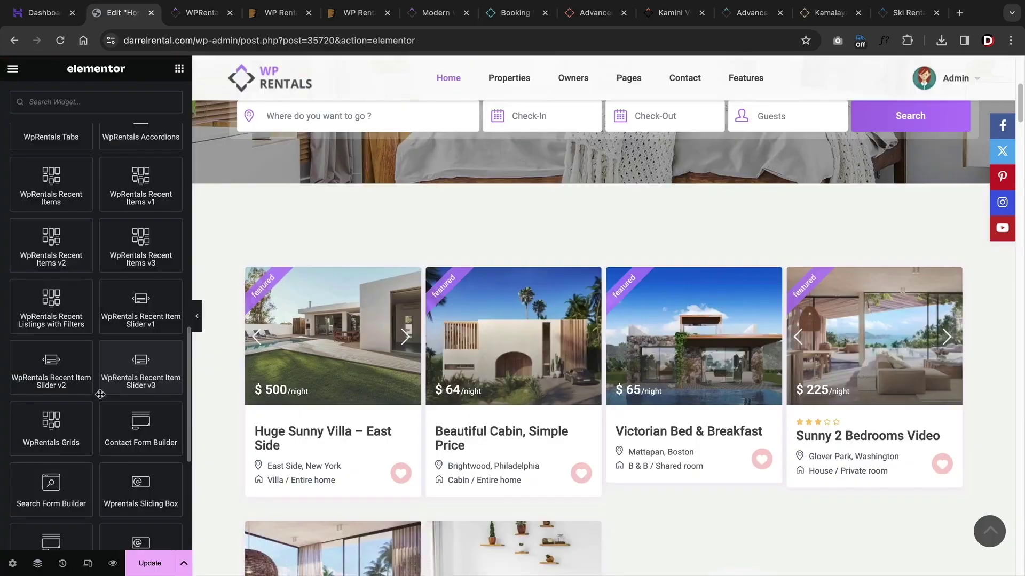
{"action": "mouse_move", "coordinate": [51, 427]}
{"action": "left_mouse_down"}
{"action": "mouse_move", "coordinate": [389, 214]}
{"action": "mouse_move", "coordinate": [421, 265]}
{"action": "left_mouse_up"}
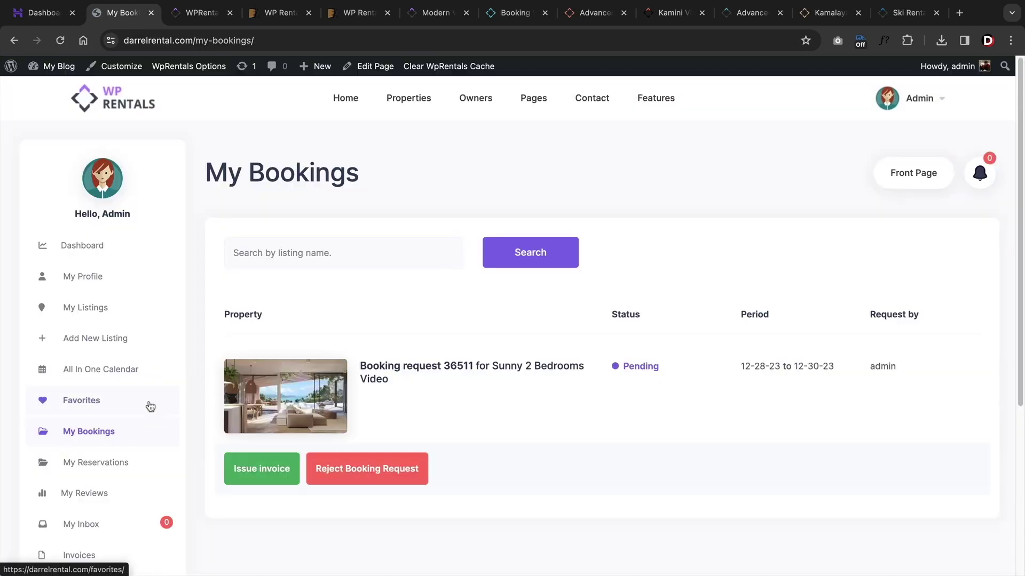
- Review the booking request on My Bookings and open the reservations page
{"action": "triple_click", "coordinate": [376, 370]}
{"action": "left_click", "coordinate": [411, 387]}
{"action": "scroll", "coordinate": [200, 368], "scroll_direction": "down", "scroll_amount": 2}
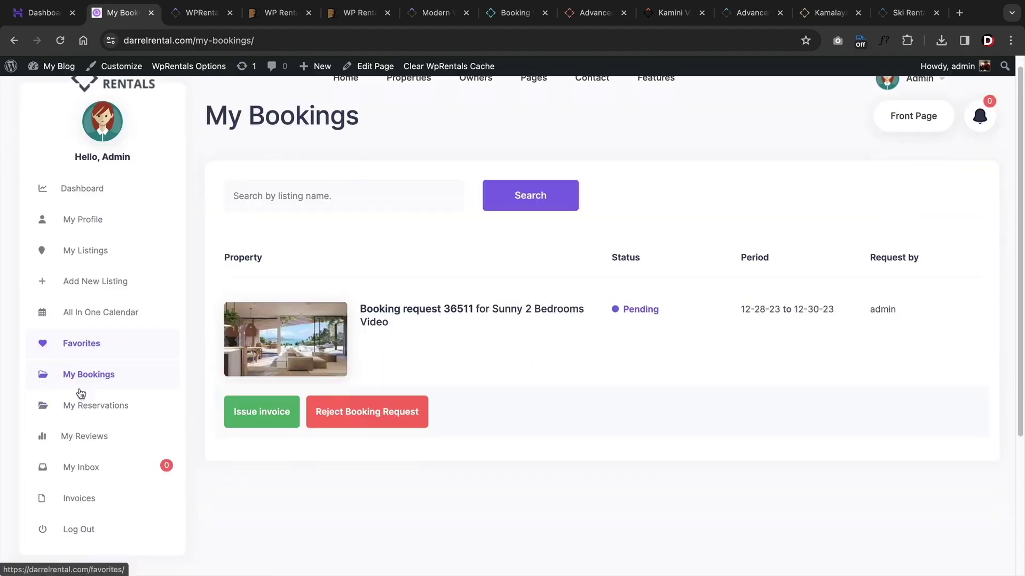
{"action": "left_click", "coordinate": [99, 356]}
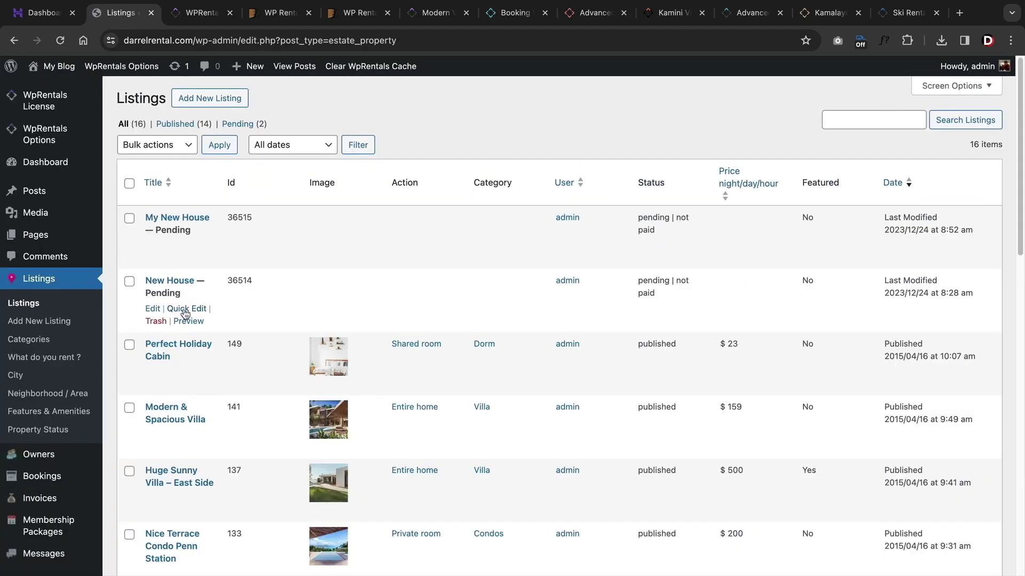
- Browse the listing Categories, What do you rent ?, Property Status and City term pages
{"action": "left_click", "coordinate": [46, 347]}
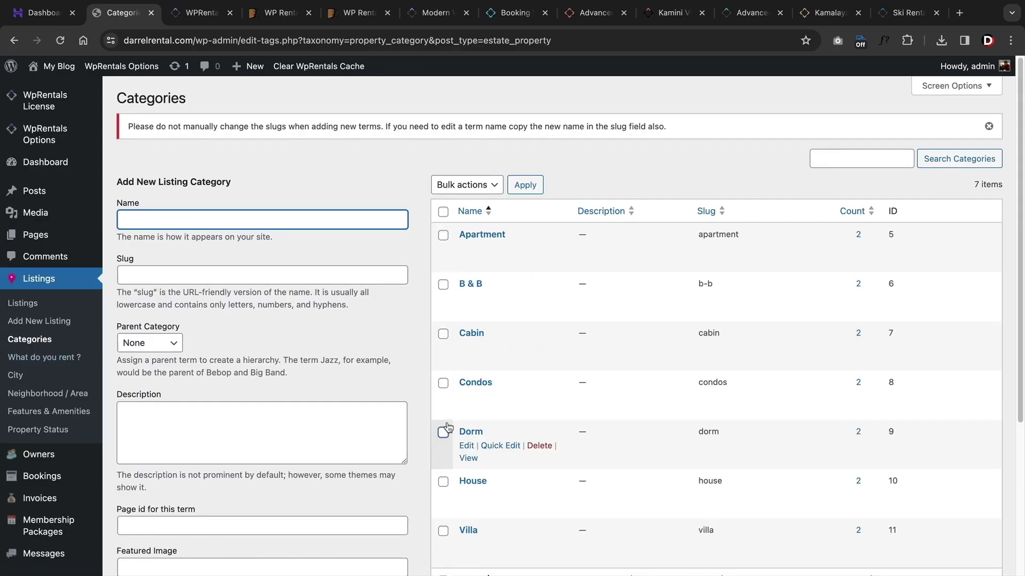
{"action": "left_click", "coordinate": [42, 362]}
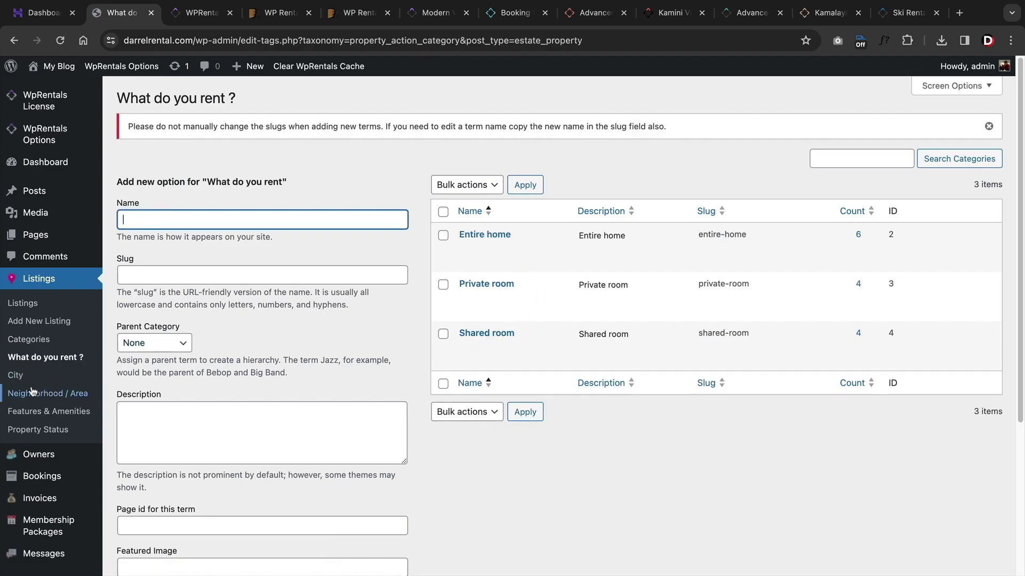
{"action": "left_click", "coordinate": [35, 436]}
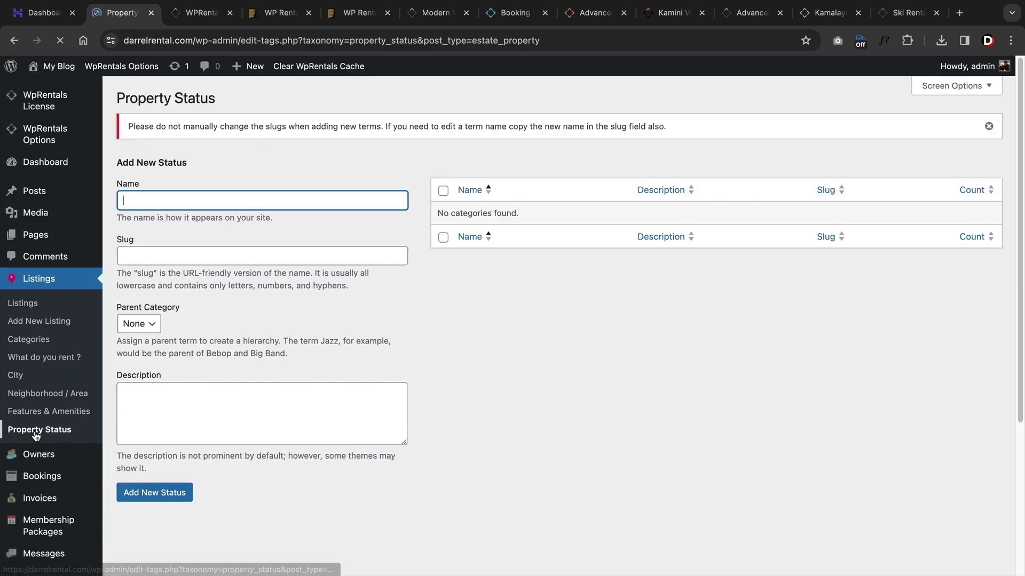
{"action": "left_click", "coordinate": [32, 377]}
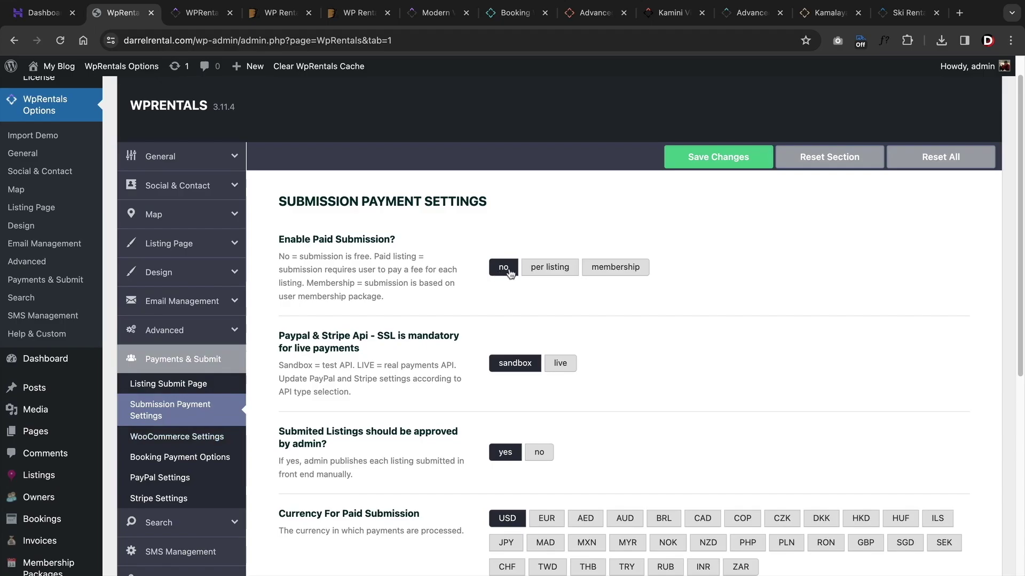
- Try per-listing and membership paid submission, then set Enable Paid Submission back to no
{"action": "left_click", "coordinate": [555, 274]}
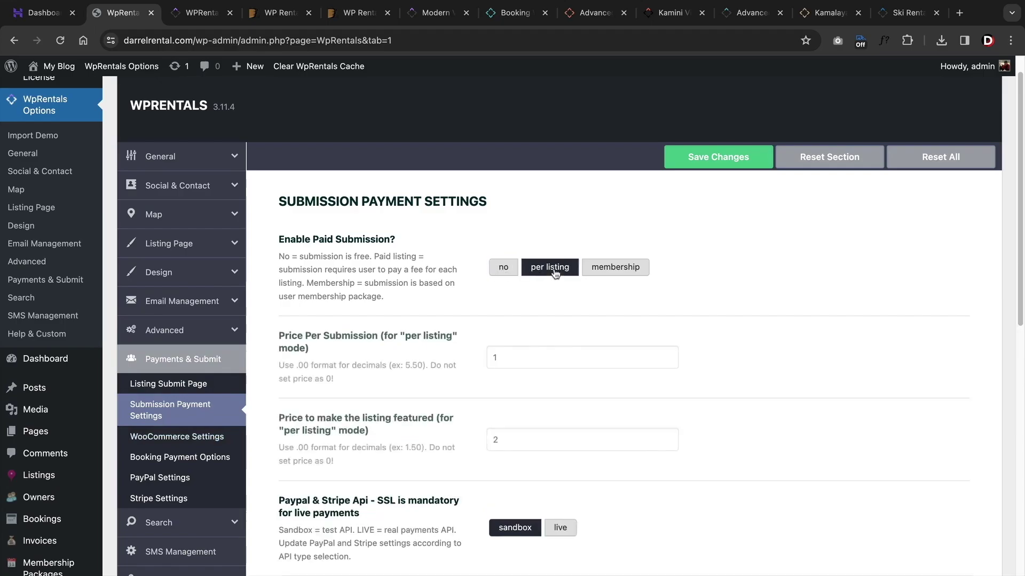
{"action": "left_click", "coordinate": [594, 274]}
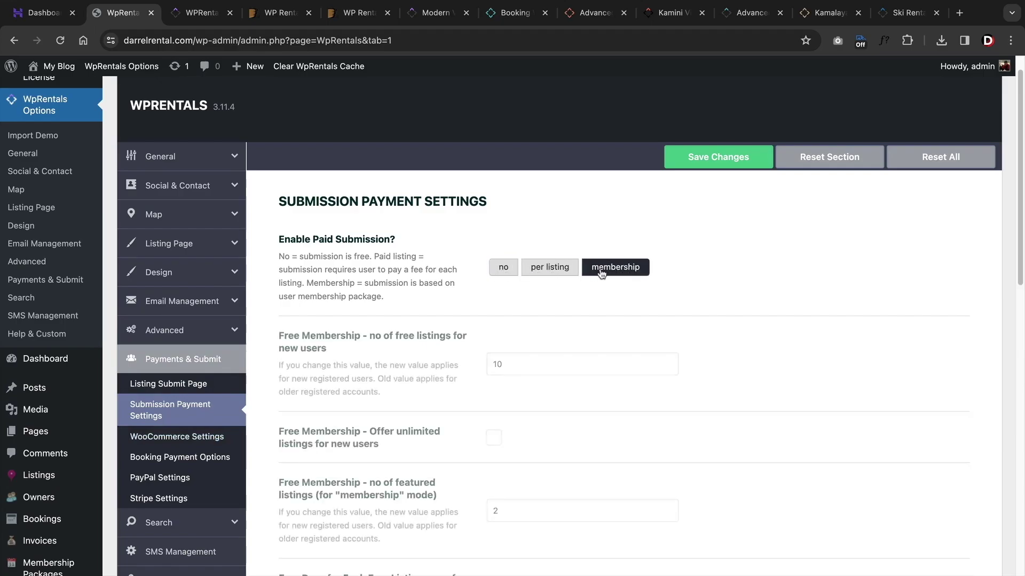
{"action": "left_click", "coordinate": [563, 273]}
{"action": "left_click", "coordinate": [504, 273]}
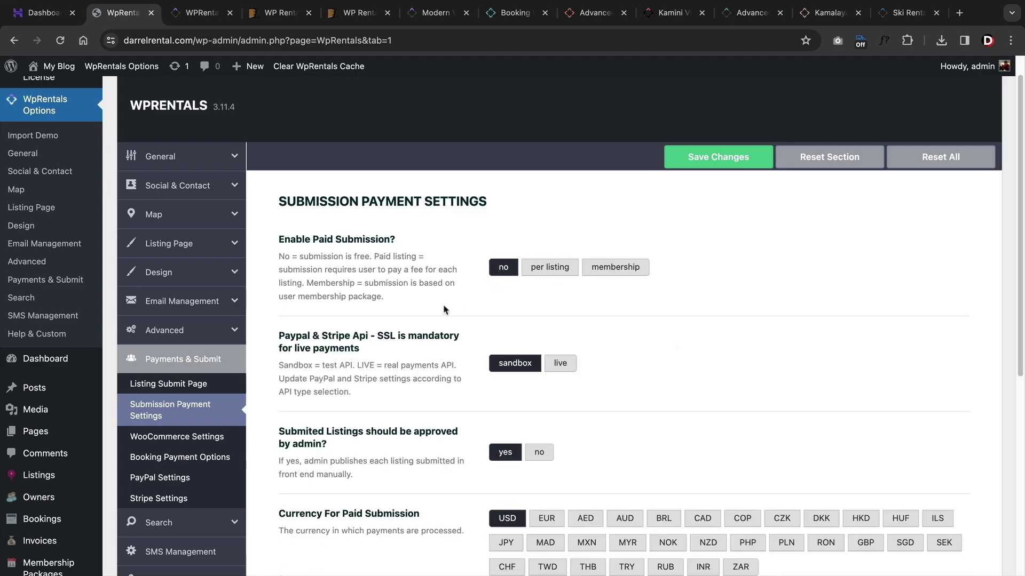
{"action": "scroll", "coordinate": [186, 373], "scroll_direction": "down", "scroll_amount": 2}
- Open the WooCommerce, Booking Payment Options and PayPal settings and enable PayPal
{"action": "left_click", "coordinate": [185, 380]}
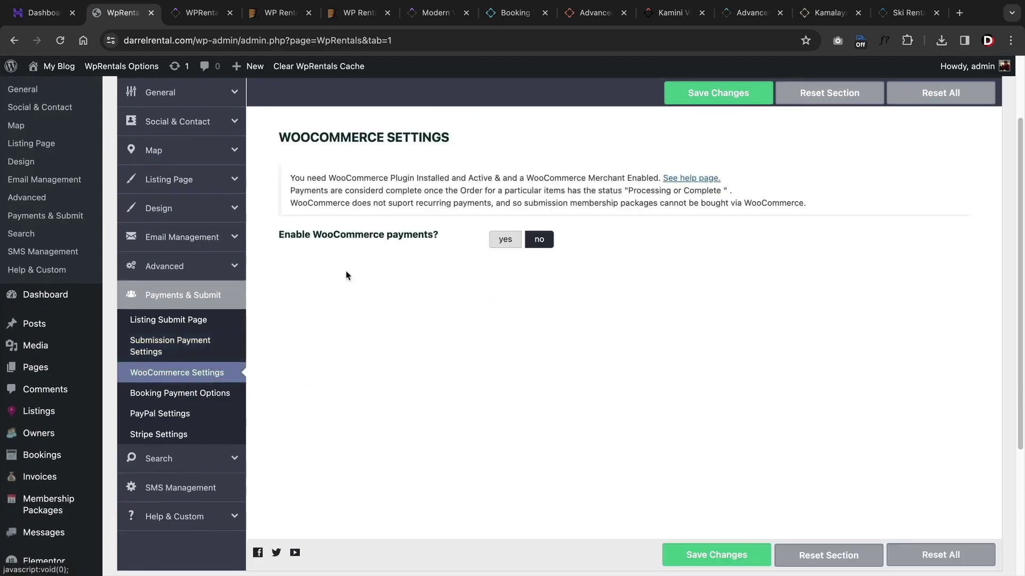
{"action": "left_click", "coordinate": [180, 393]}
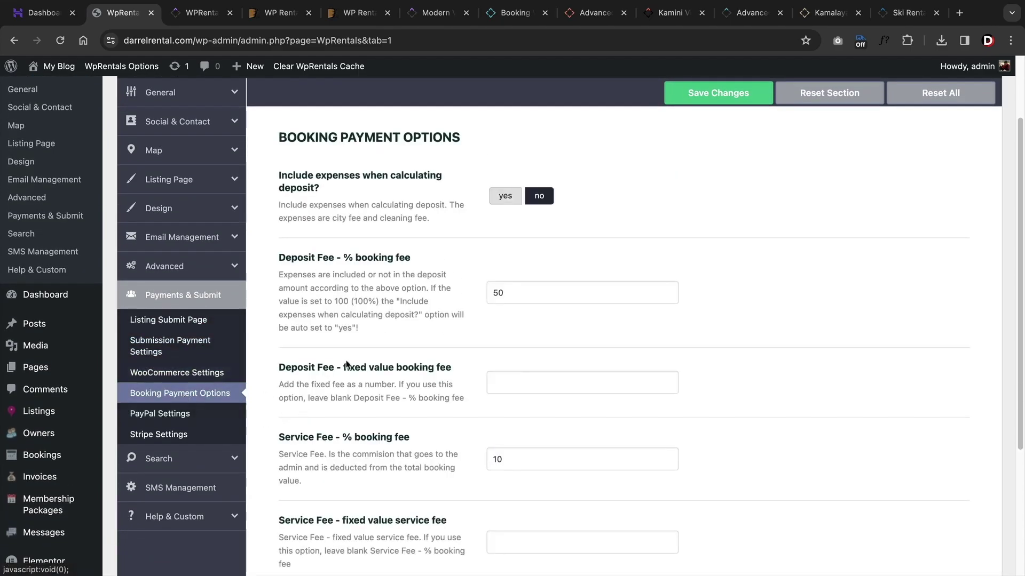
{"action": "scroll", "coordinate": [401, 427], "scroll_direction": "down", "scroll_amount": 2}
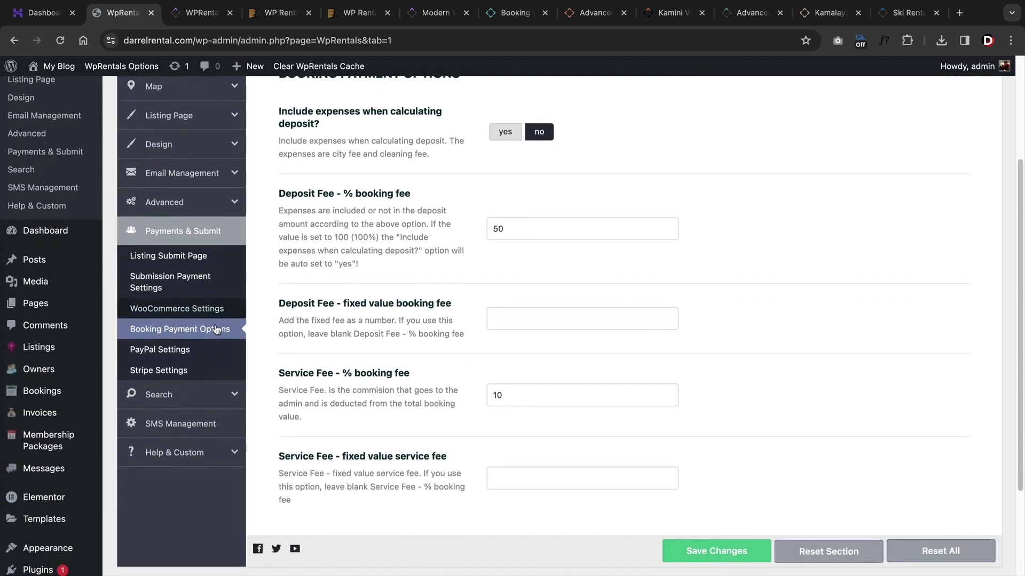
{"action": "left_click", "coordinate": [191, 351]}
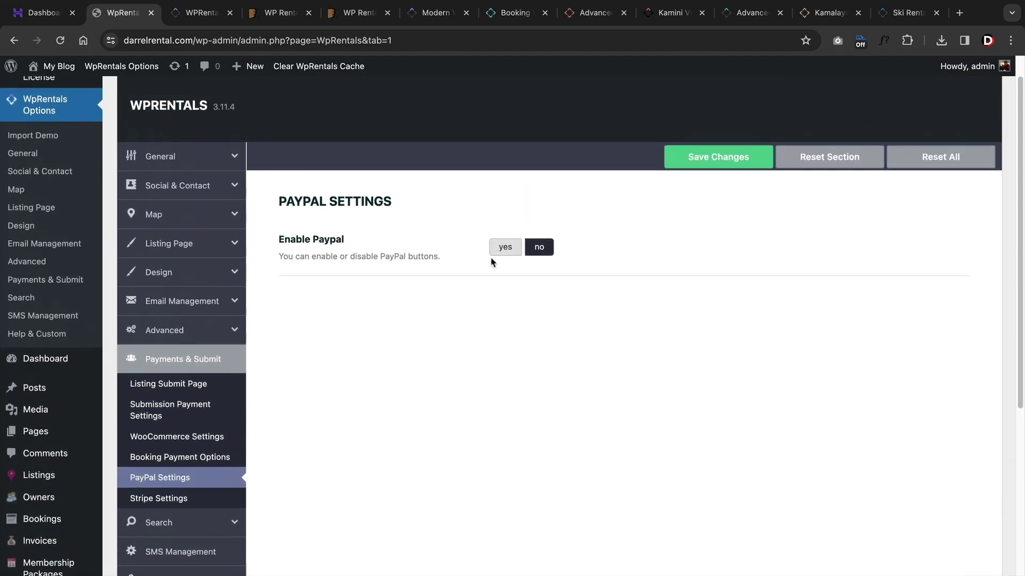
{"action": "left_click", "coordinate": [505, 247]}
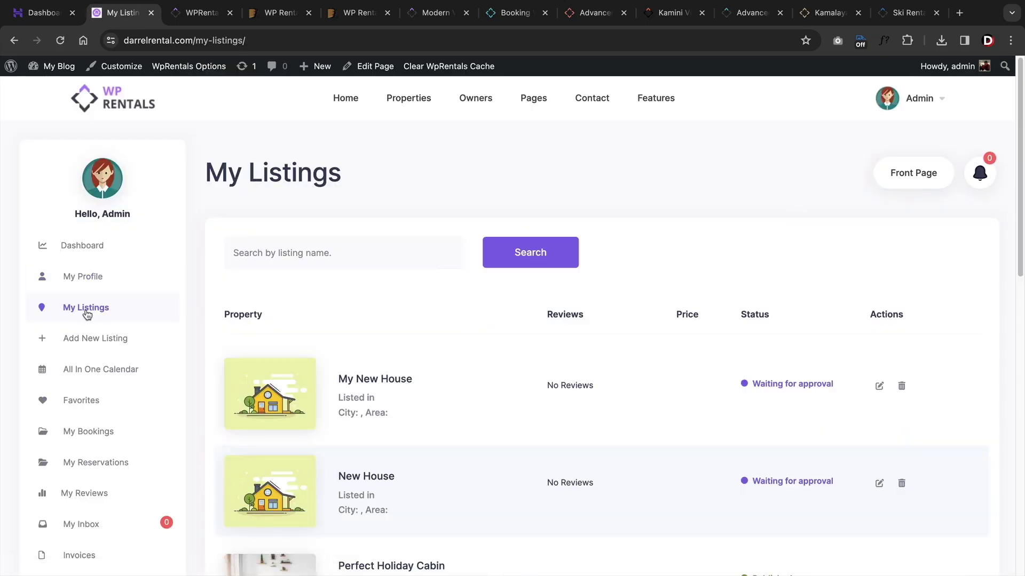
- Start a new listing titled My New House for 2 guests and continue
{"action": "scroll", "coordinate": [327, 384], "scroll_direction": "down", "scroll_amount": 5}
{"action": "scroll", "coordinate": [587, 331], "scroll_direction": "down", "scroll_amount": 2}
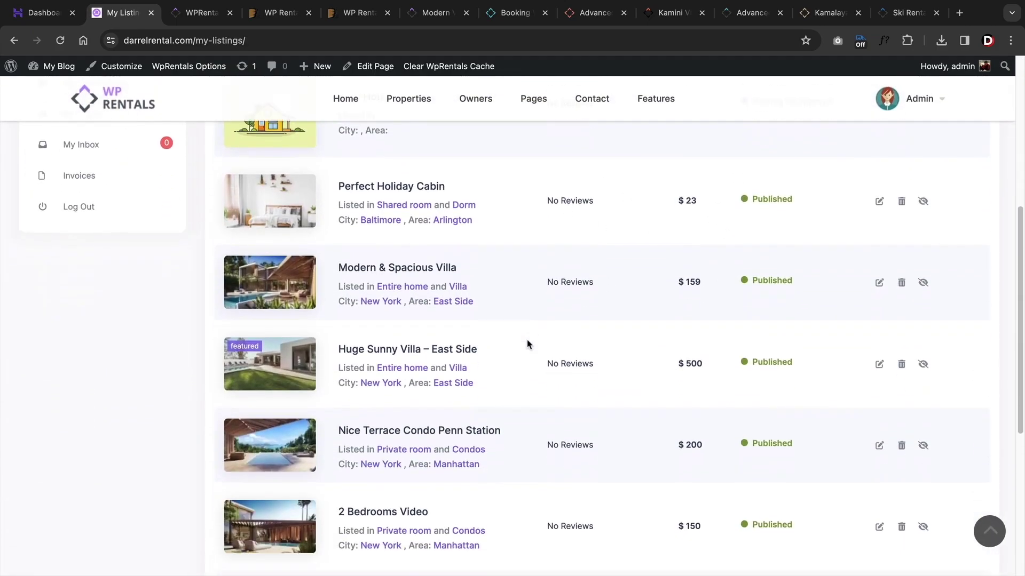
{"action": "scroll", "coordinate": [527, 345], "scroll_direction": "down", "scroll_amount": 4}
{"action": "scroll", "coordinate": [527, 344], "scroll_direction": "up", "scroll_amount": 6}
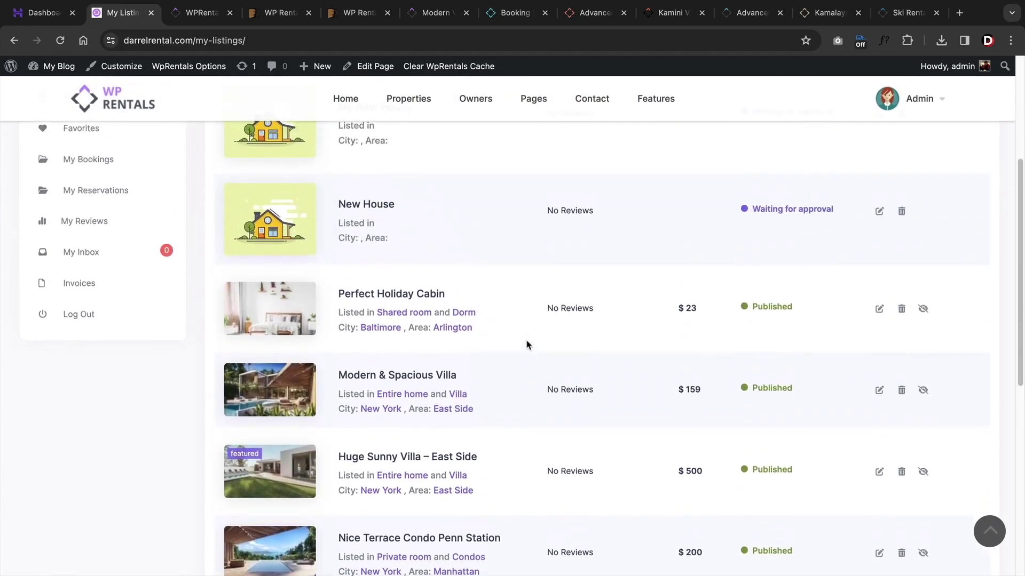
{"action": "scroll", "coordinate": [527, 345], "scroll_direction": "up", "scroll_amount": 5}
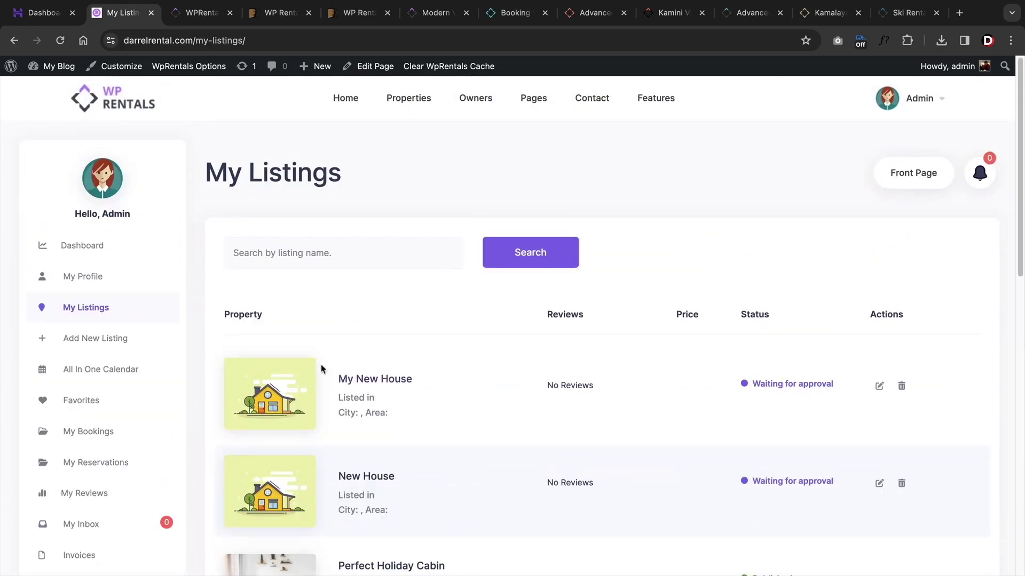
{"action": "left_click", "coordinate": [105, 340]}
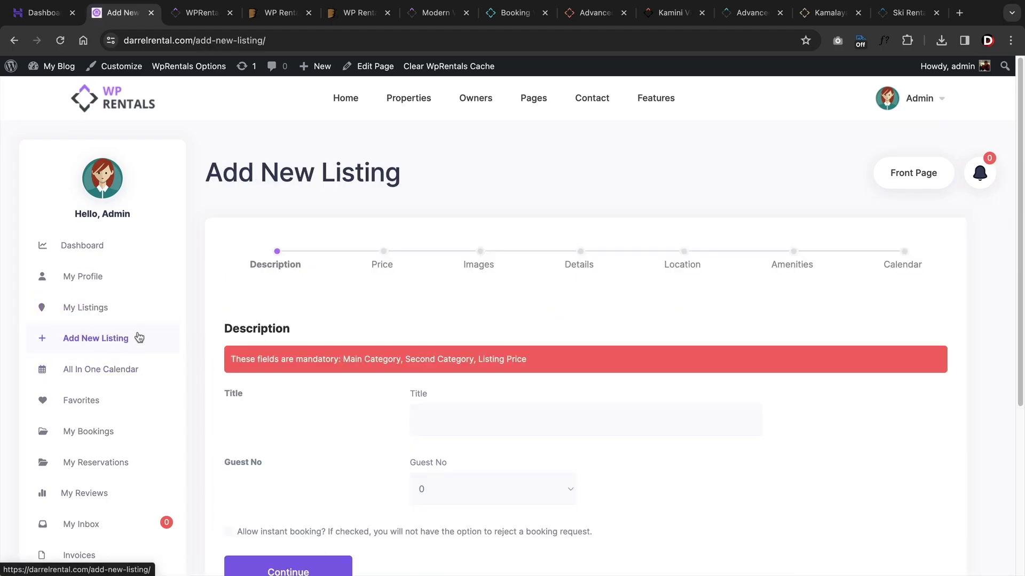
{"action": "scroll", "coordinate": [139, 338], "scroll_direction": "down", "scroll_amount": 2}
{"action": "left_click", "coordinate": [450, 308]}
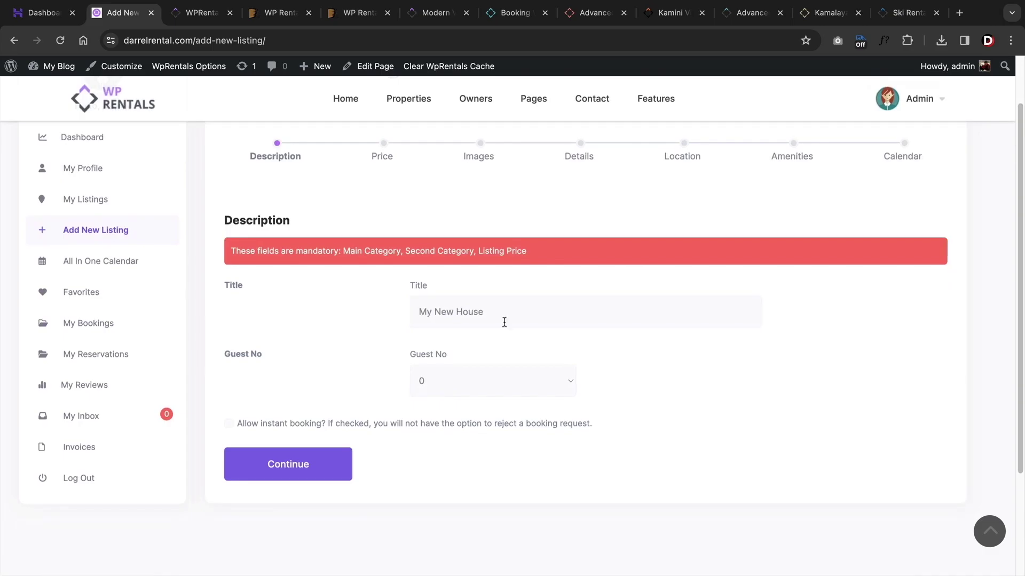
{"action": "left_click", "coordinate": [543, 375]}
{"action": "left_click", "coordinate": [457, 421]}
{"action": "left_click", "coordinate": [333, 461]}
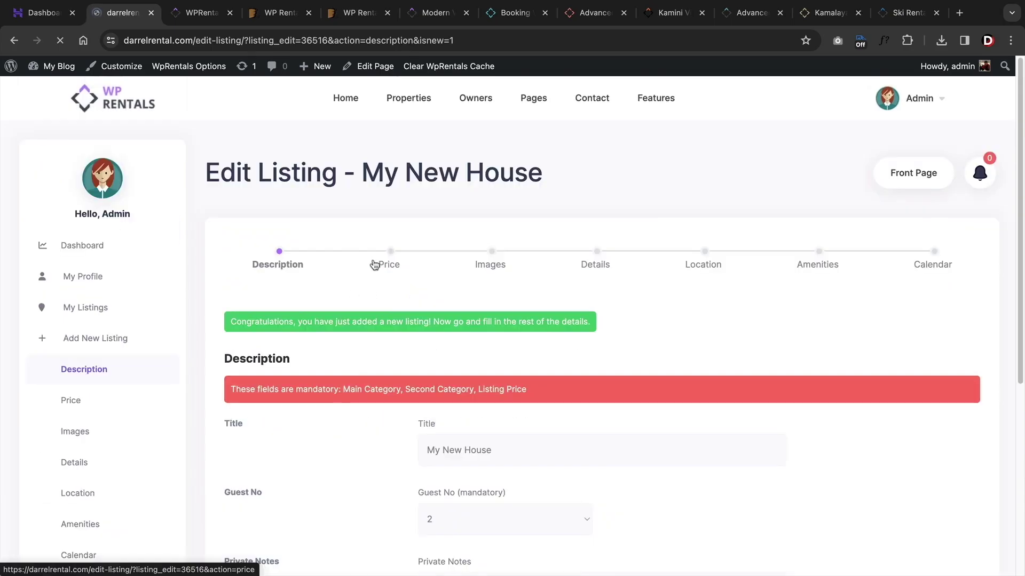
- Step through the listing's Price, Images, Details, Location and Amenities tabs
{"action": "left_click", "coordinate": [391, 258]}
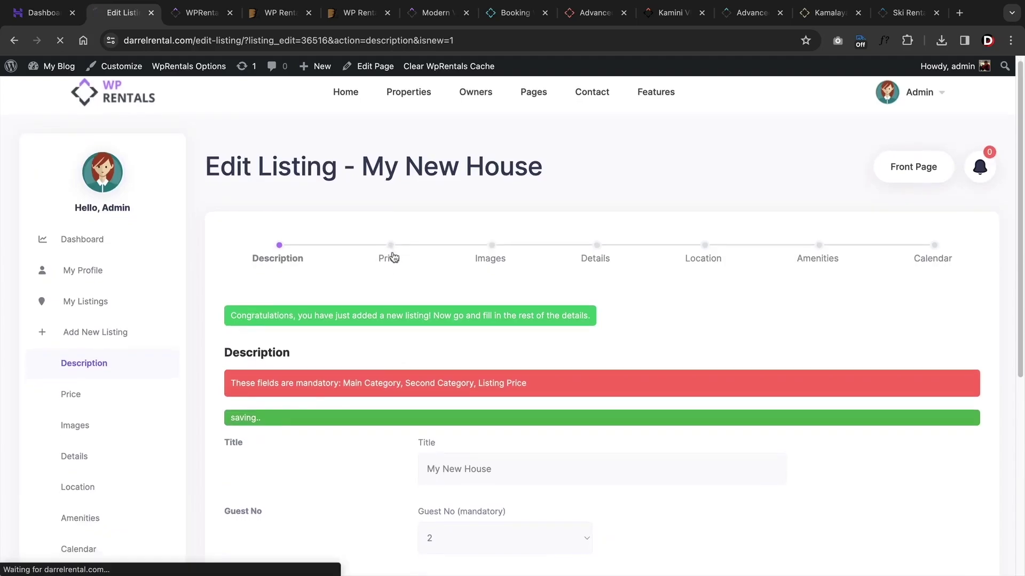
{"action": "left_click_drag", "start_coordinate": [363, 446], "coordinate": [222, 433]}
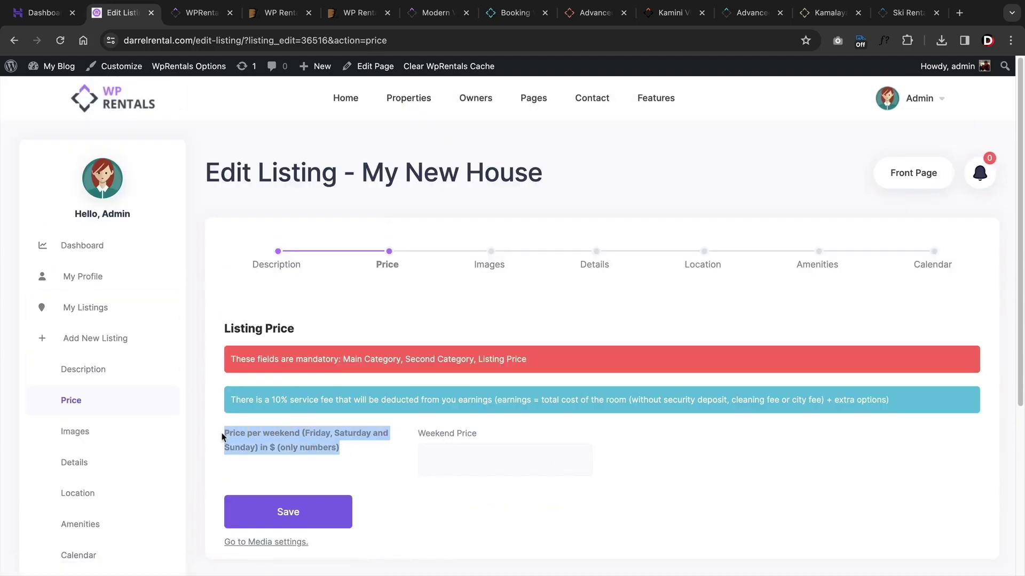
{"action": "left_click", "coordinate": [348, 446]}
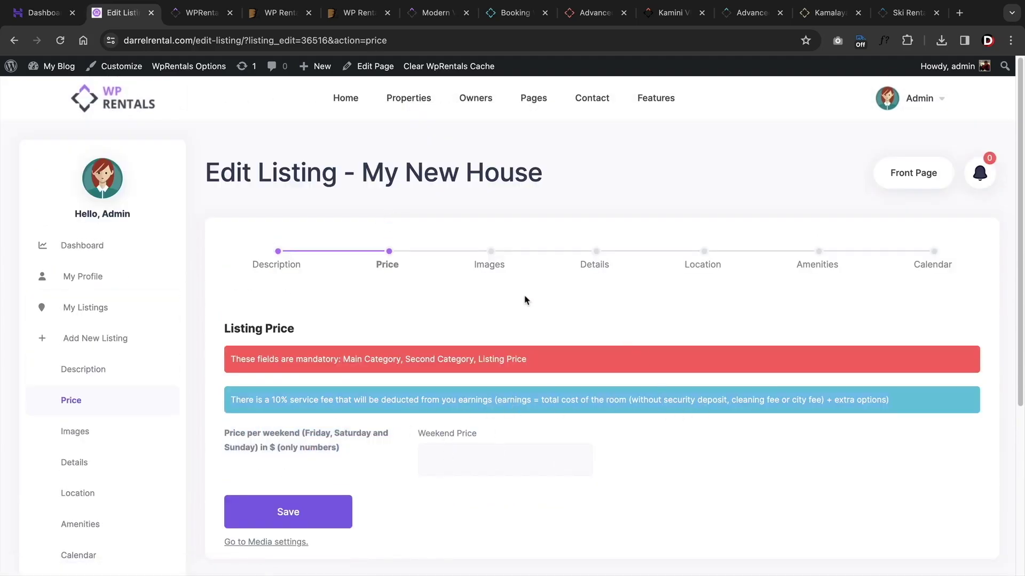
{"action": "left_click", "coordinate": [492, 252]}
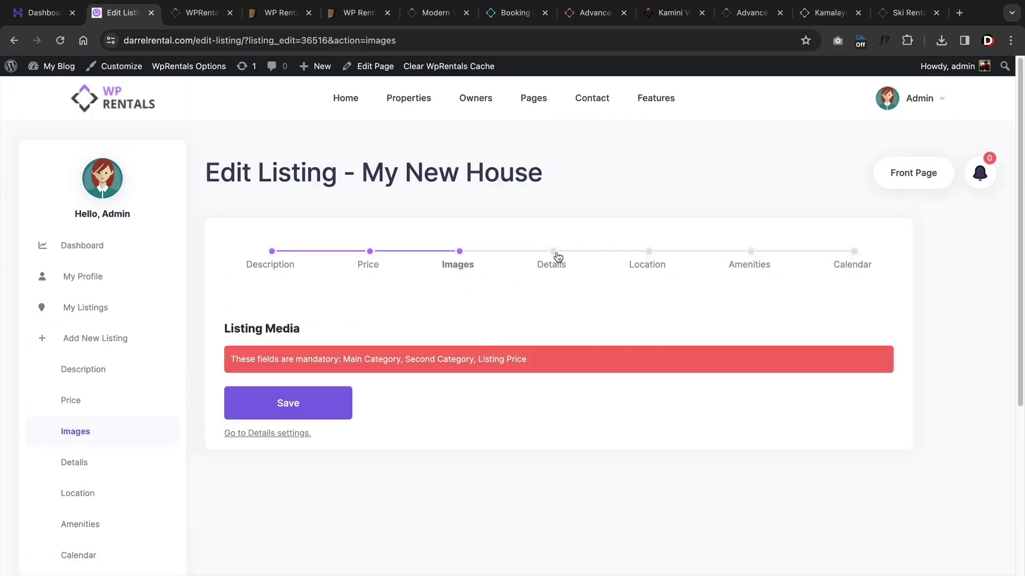
{"action": "left_click", "coordinate": [557, 257]}
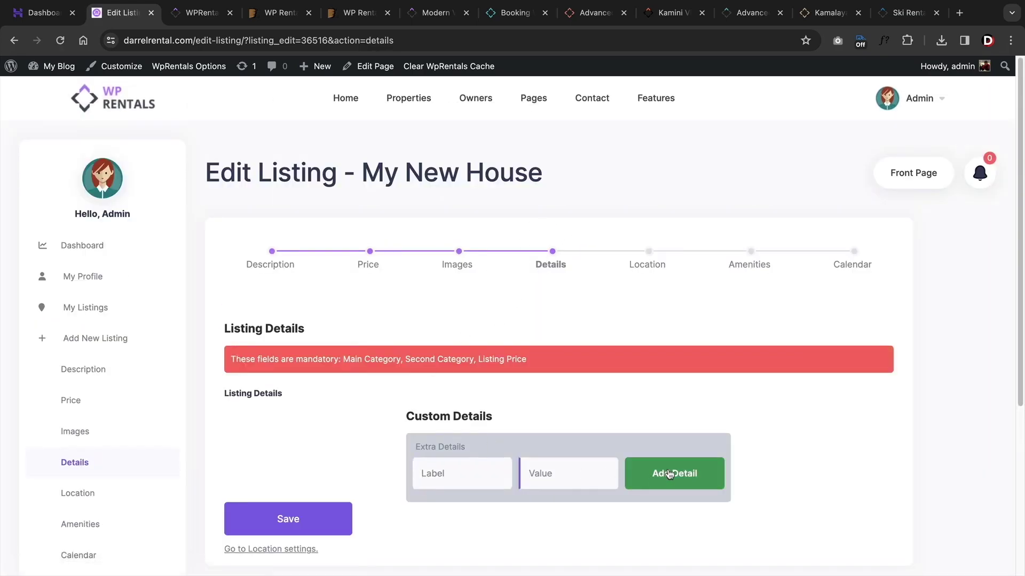
{"action": "left_click", "coordinate": [651, 255]}
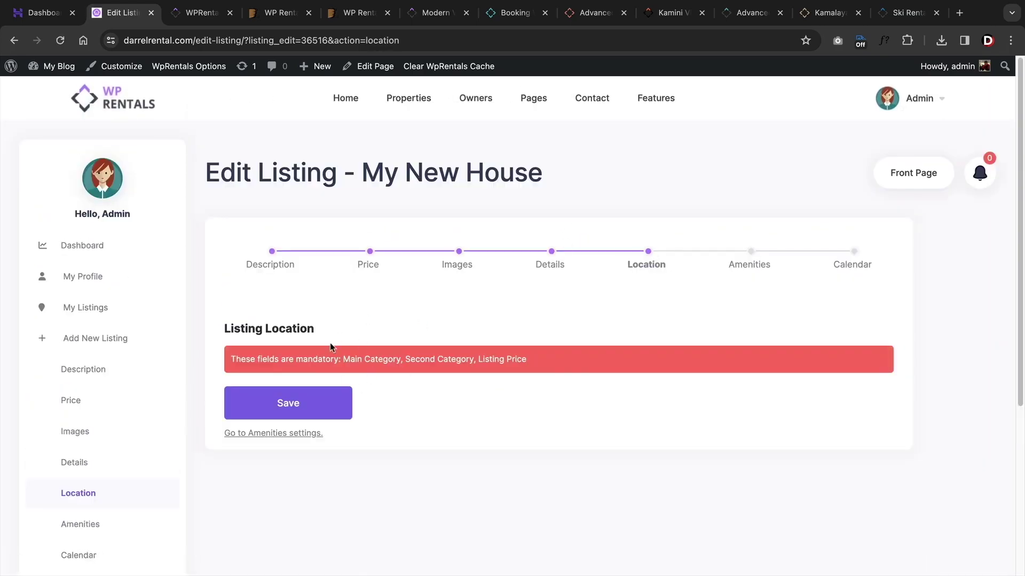
{"action": "left_click_drag", "start_coordinate": [235, 360], "coordinate": [555, 360]}
{"action": "left_click", "coordinate": [555, 361]}
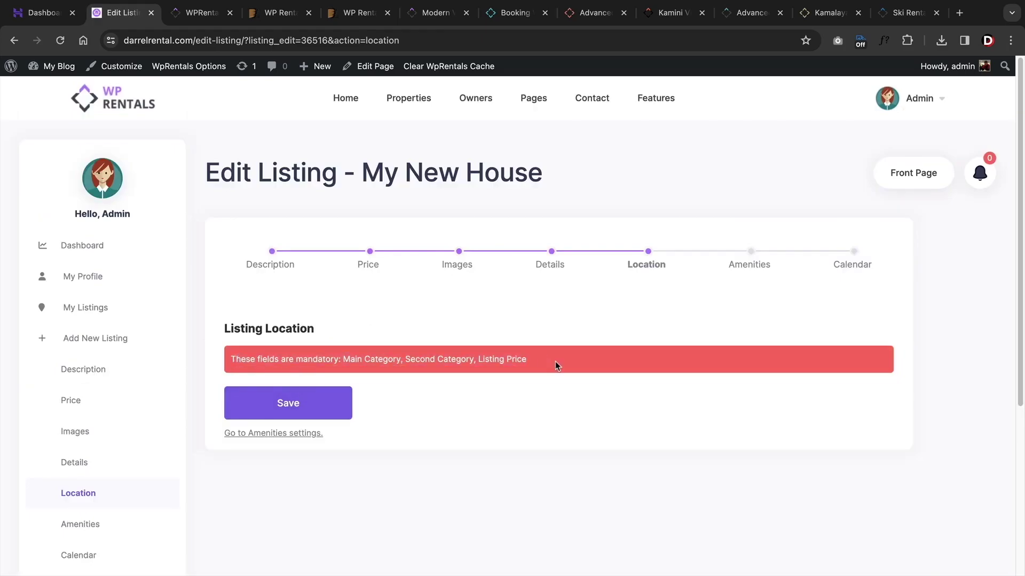
{"action": "left_click", "coordinate": [754, 258]}
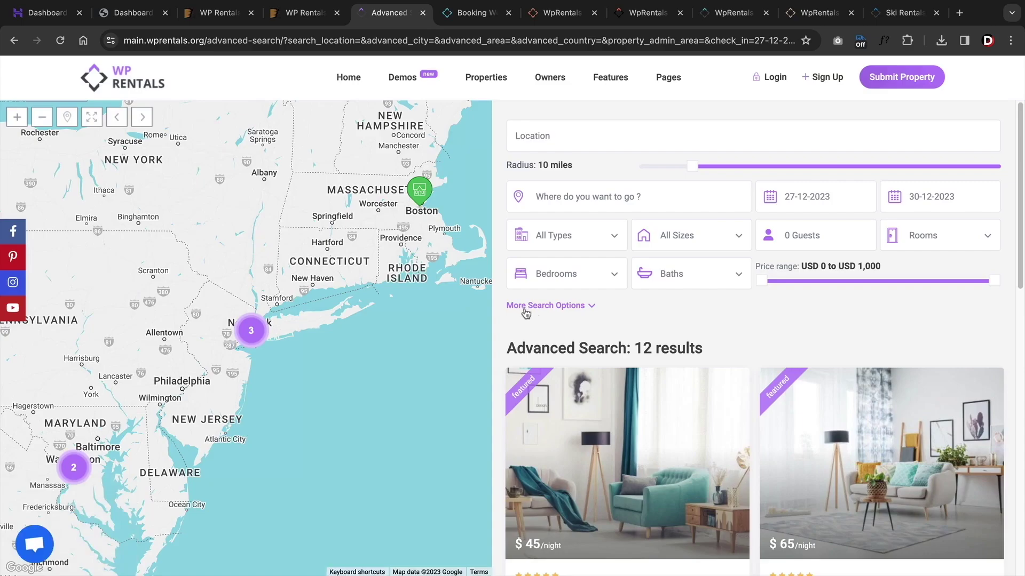
- Scroll the WpRentals Options and browse the Social & Contact, Listing Page and Design sections
{"action": "scroll", "coordinate": [528, 307], "scroll_direction": "down", "scroll_amount": 4}
{"action": "scroll", "coordinate": [531, 304], "scroll_direction": "down", "scroll_amount": 4}
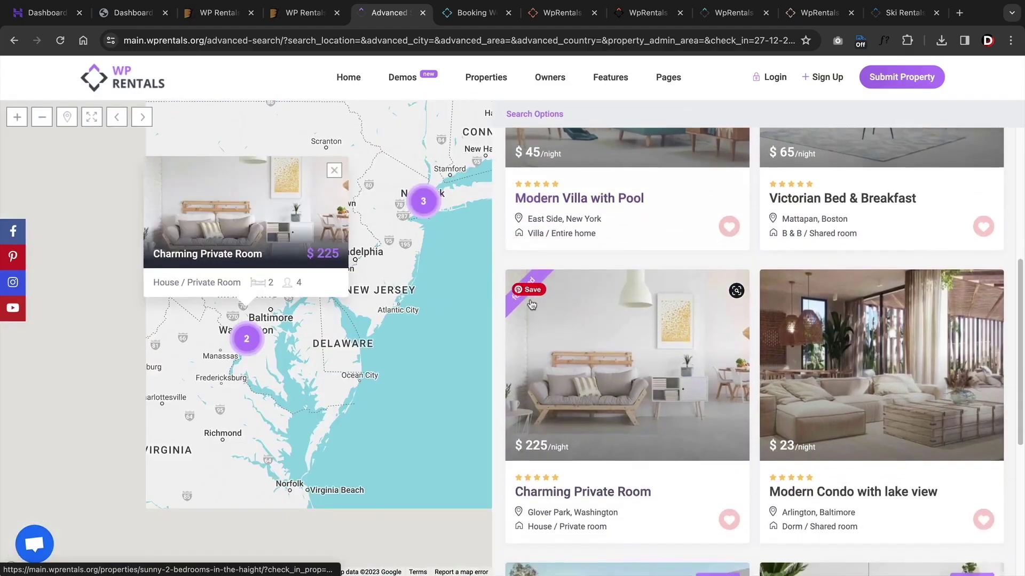
{"action": "scroll", "coordinate": [532, 303], "scroll_direction": "up", "scroll_amount": 5}
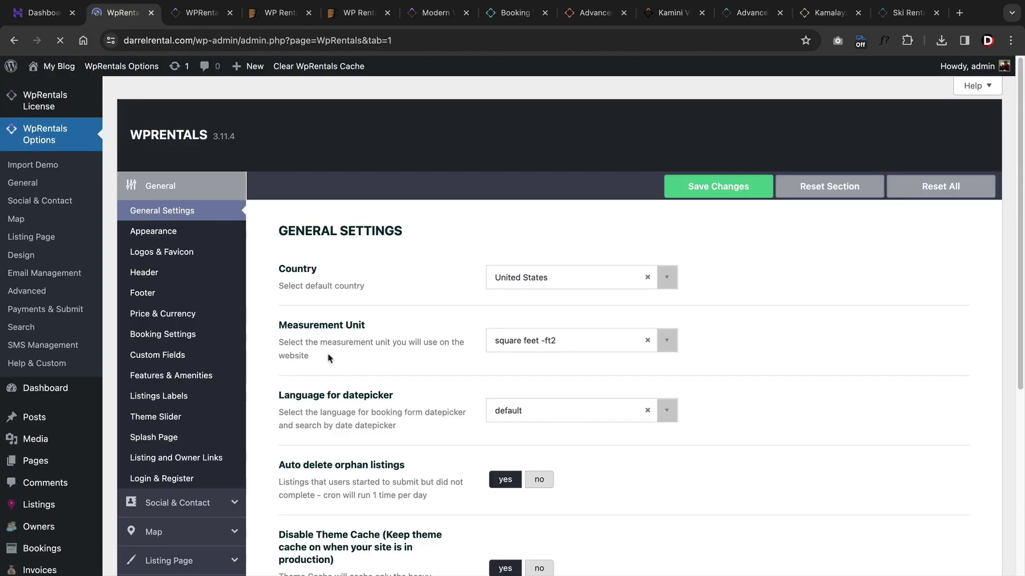
{"action": "scroll", "coordinate": [339, 363], "scroll_direction": "down", "scroll_amount": 5}
{"action": "left_click", "coordinate": [232, 361]}
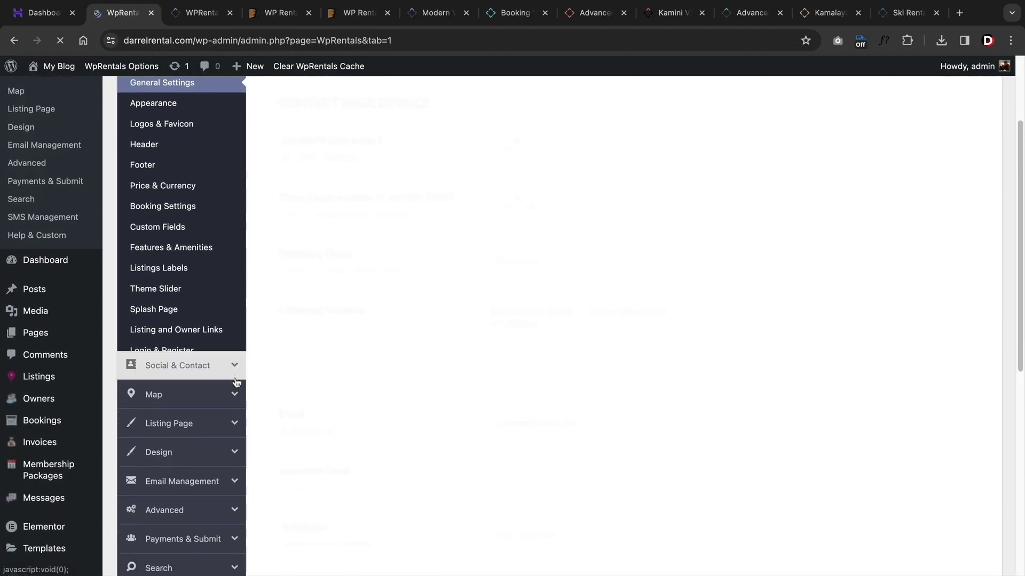
{"action": "scroll", "coordinate": [214, 347], "scroll_direction": "up", "scroll_amount": 2}
{"action": "left_click", "coordinate": [201, 292]}
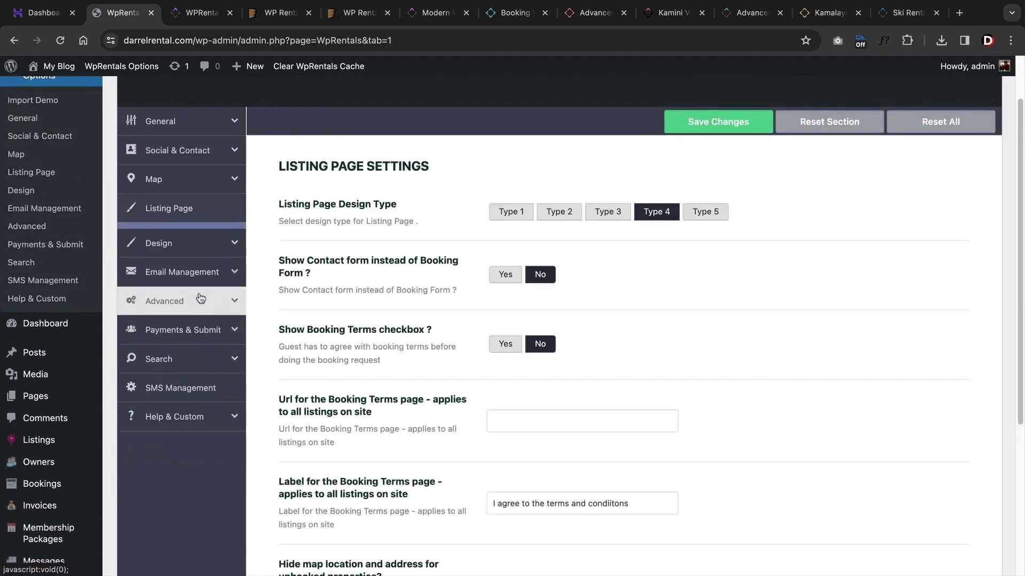
{"action": "scroll", "coordinate": [195, 298], "scroll_direction": "down", "scroll_amount": 1}
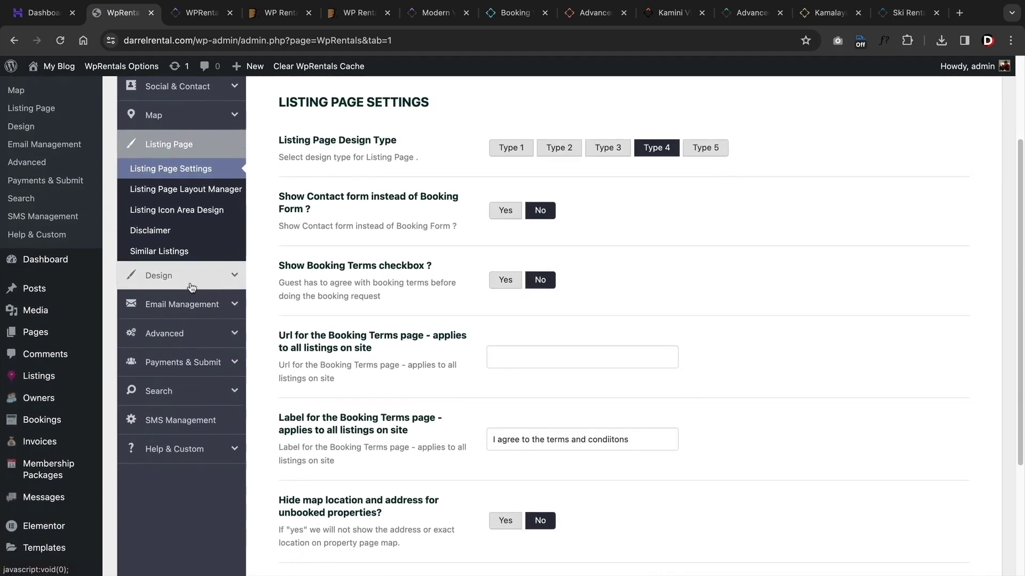
{"action": "left_click", "coordinate": [160, 277]}
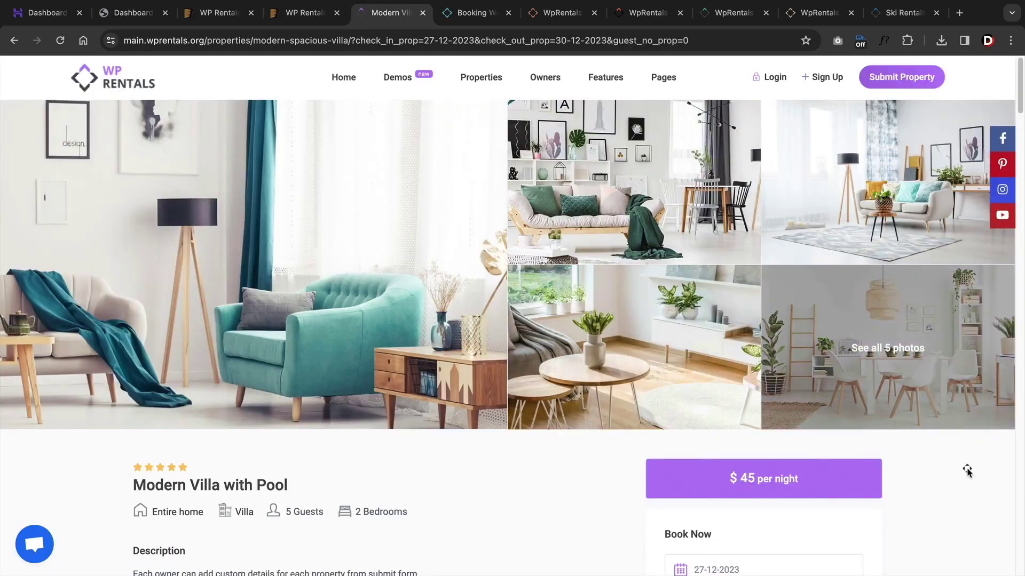
{"action": "scroll", "coordinate": [967, 472], "scroll_direction": "down", "scroll_amount": 2}
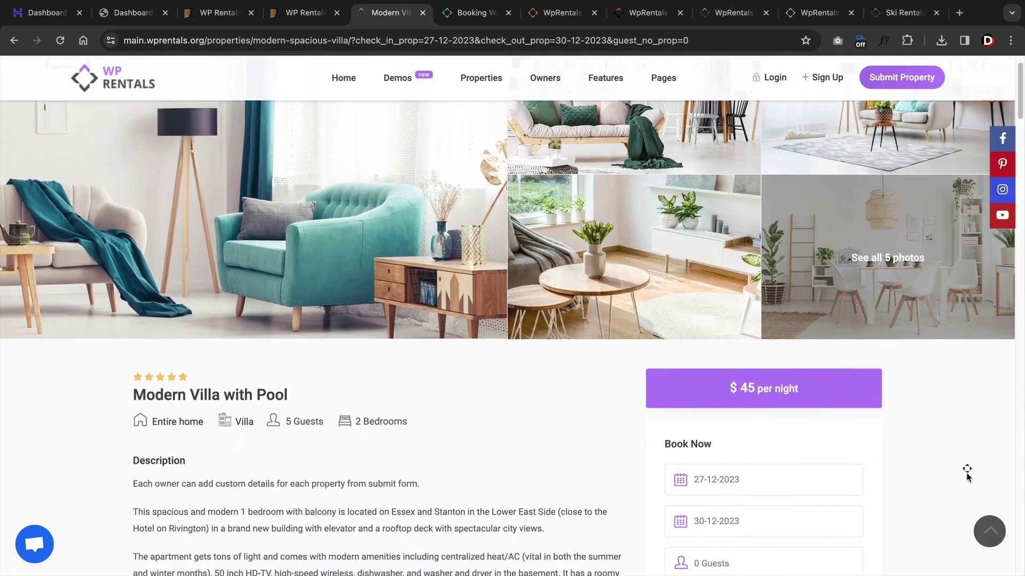
{"action": "scroll", "coordinate": [967, 472], "scroll_direction": "down", "scroll_amount": 2}
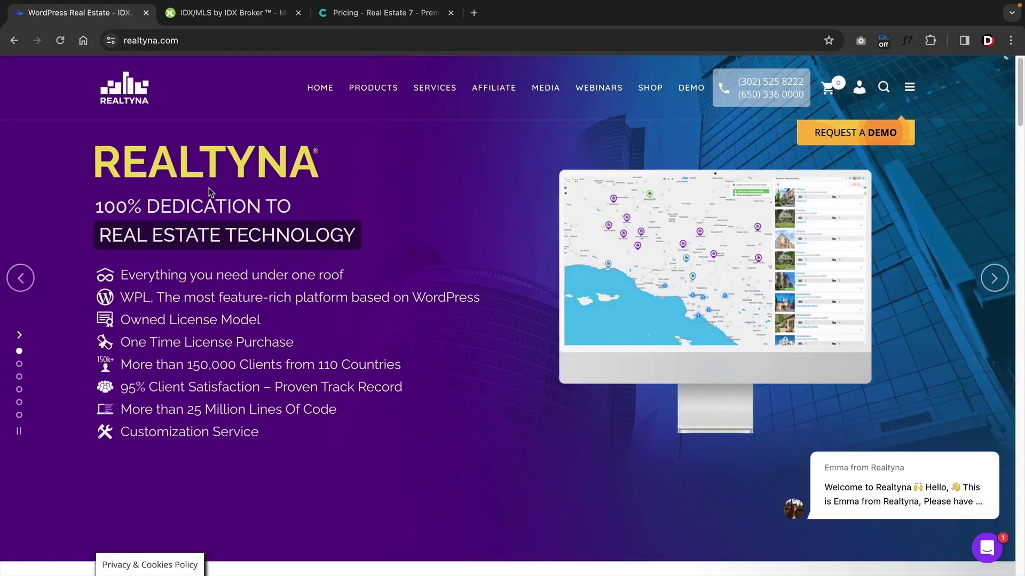
- Open Realtyna's Services > MLS Router API page and scroll through it
{"action": "mouse_move", "coordinate": [372, 95]}
{"action": "mouse_move", "coordinate": [441, 93]}
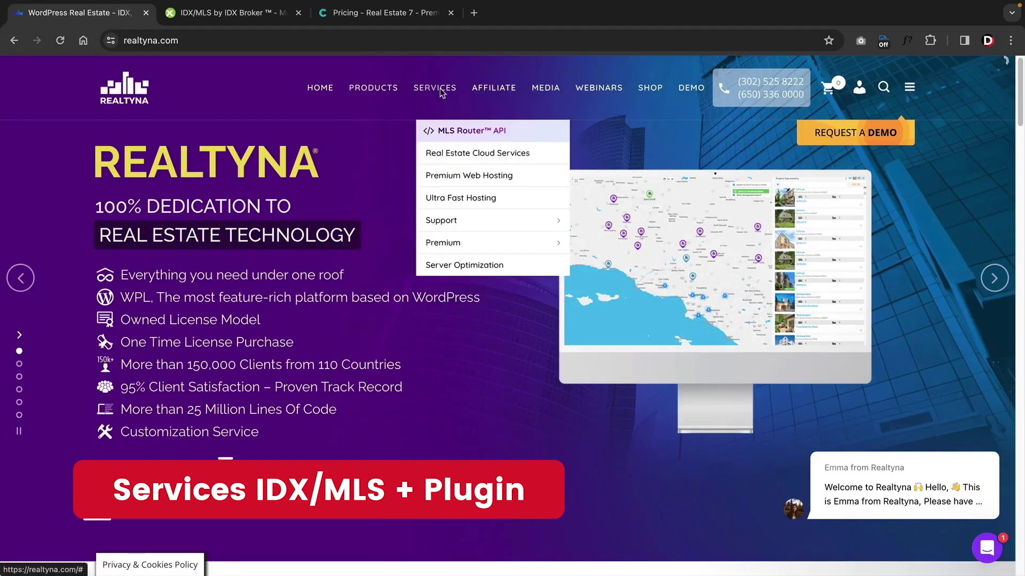
{"action": "left_click", "coordinate": [453, 133]}
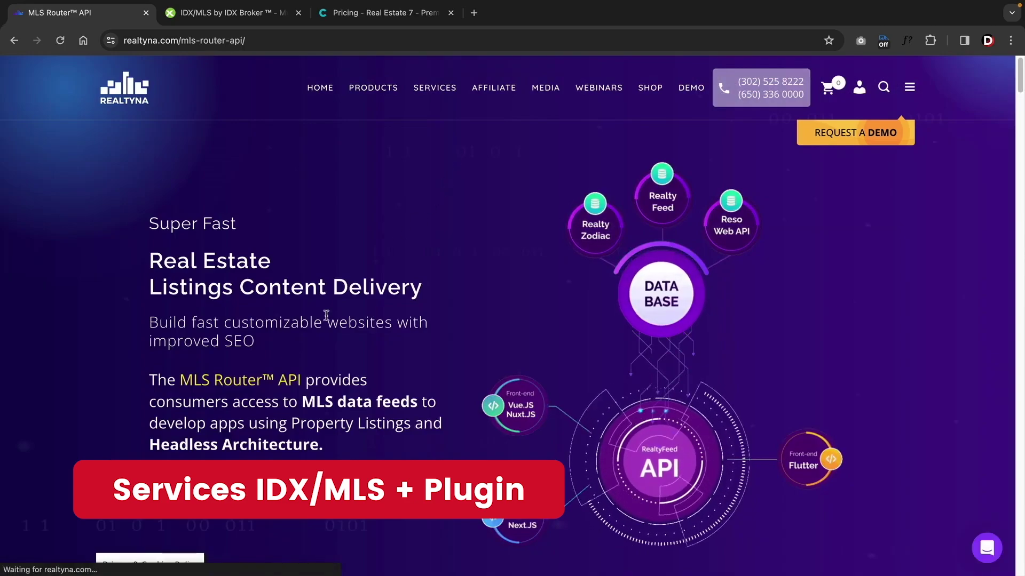
{"action": "scroll", "coordinate": [318, 322], "scroll_direction": "down", "scroll_amount": 10}
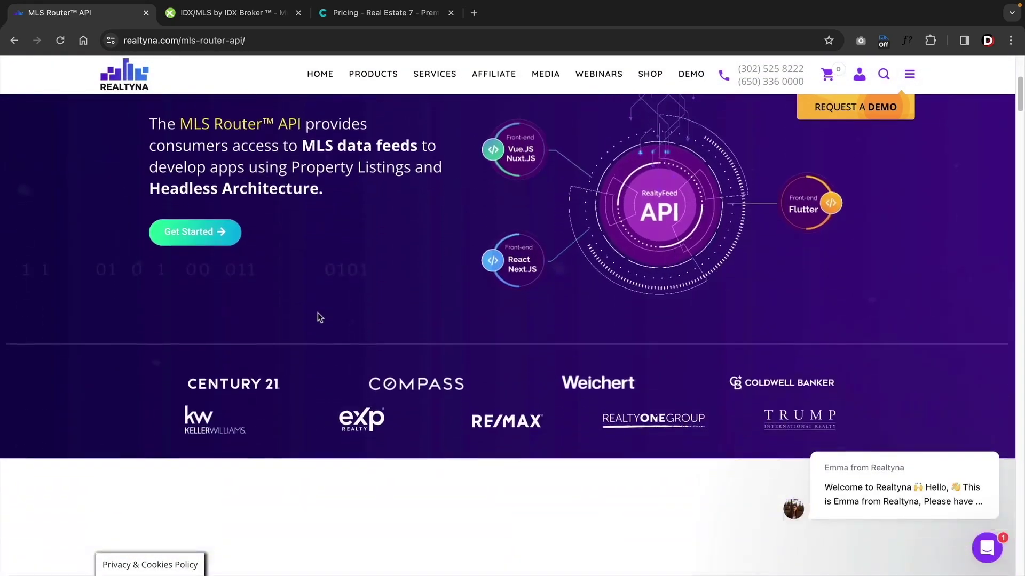
{"action": "scroll", "coordinate": [319, 317], "scroll_direction": "down", "scroll_amount": 10}
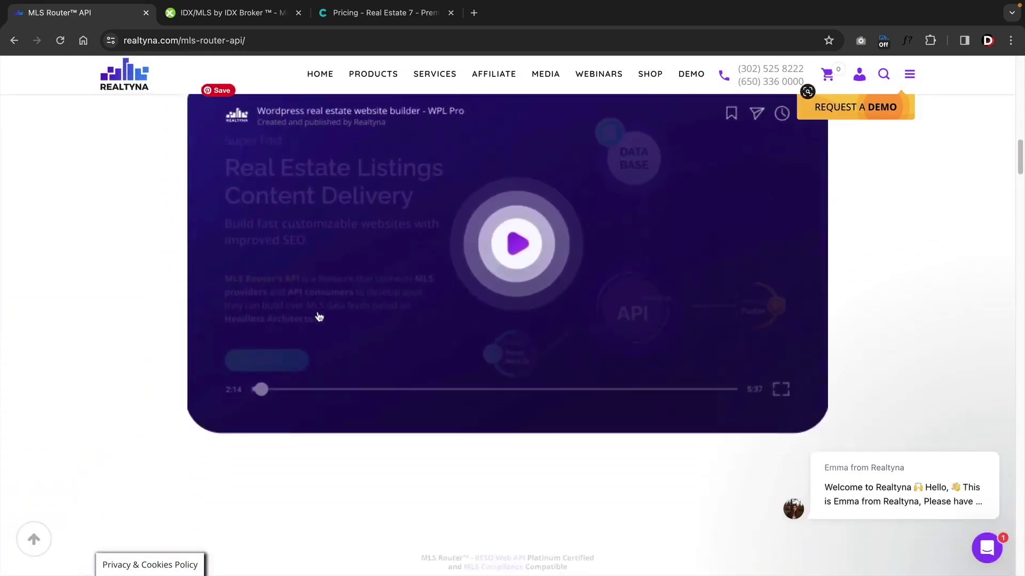
{"action": "scroll", "coordinate": [319, 317], "scroll_direction": "down", "scroll_amount": 1}
- Visit the Shop and WPL Pro Platform pages, open Request a Demo, then view IDX Broker pricing
{"action": "left_click", "coordinate": [650, 73]}
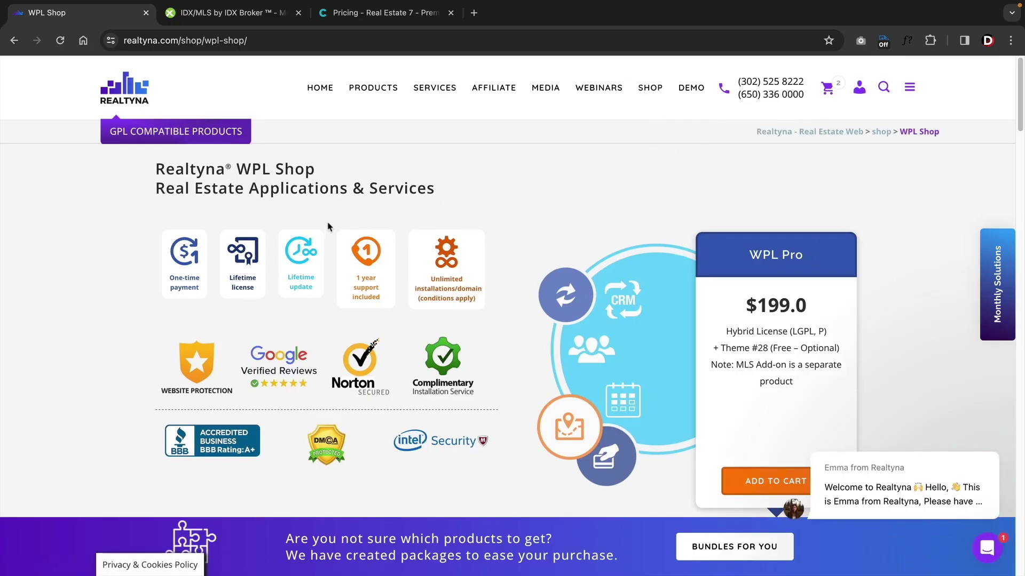
{"action": "mouse_move", "coordinate": [370, 91]}
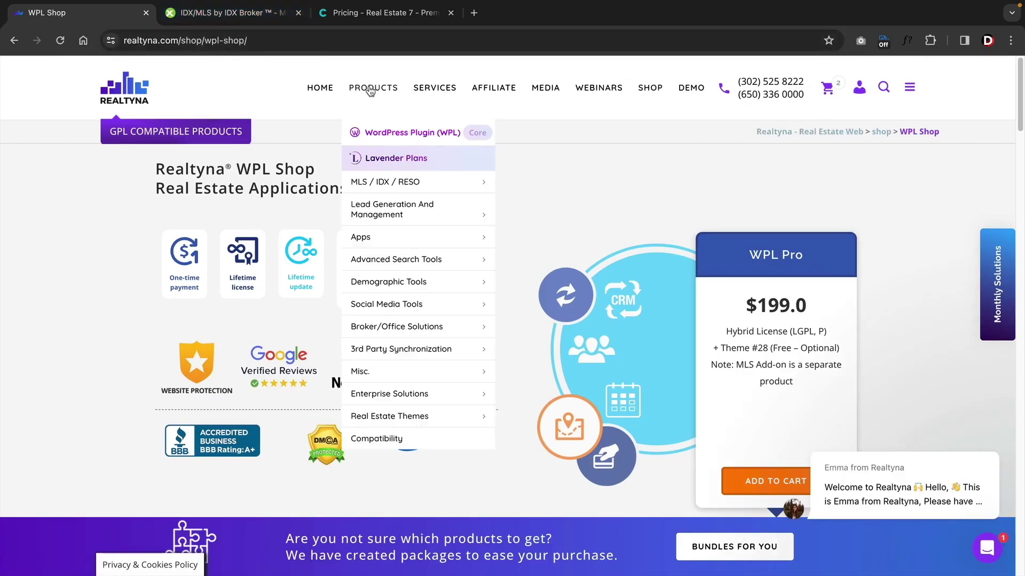
{"action": "mouse_move", "coordinate": [395, 184]}
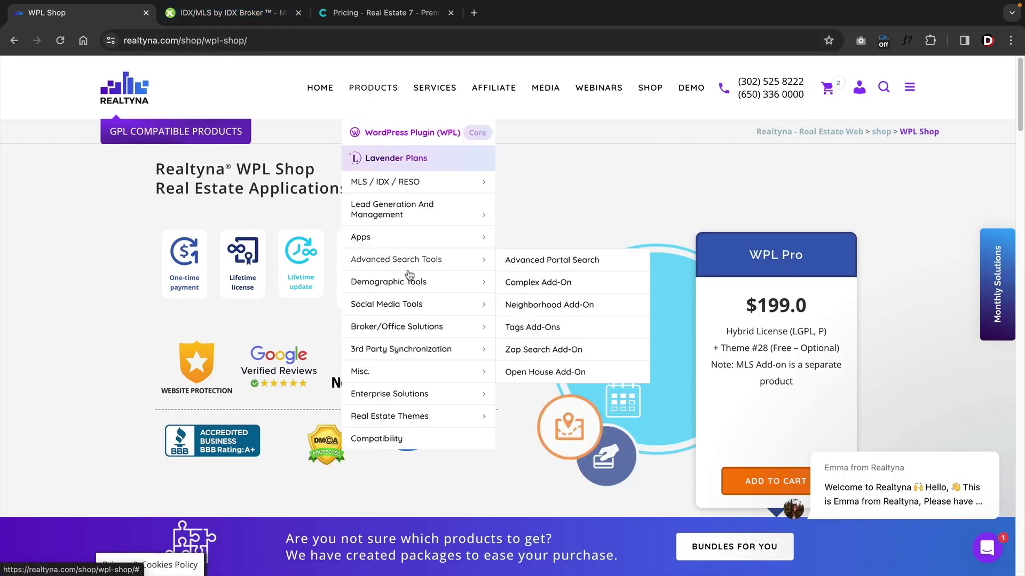
{"action": "left_click", "coordinate": [425, 138]}
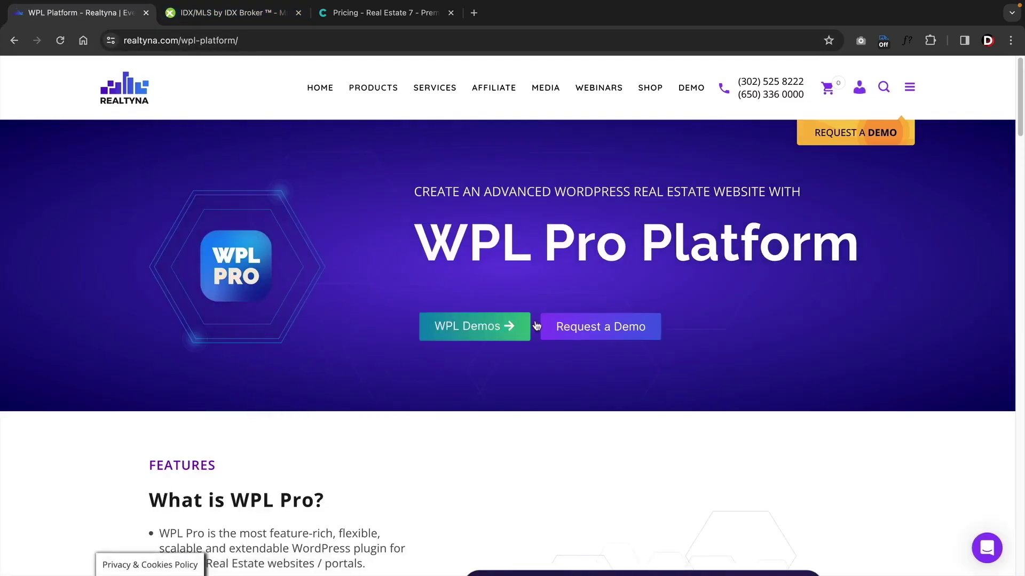
{"action": "left_click", "coordinate": [584, 327]}
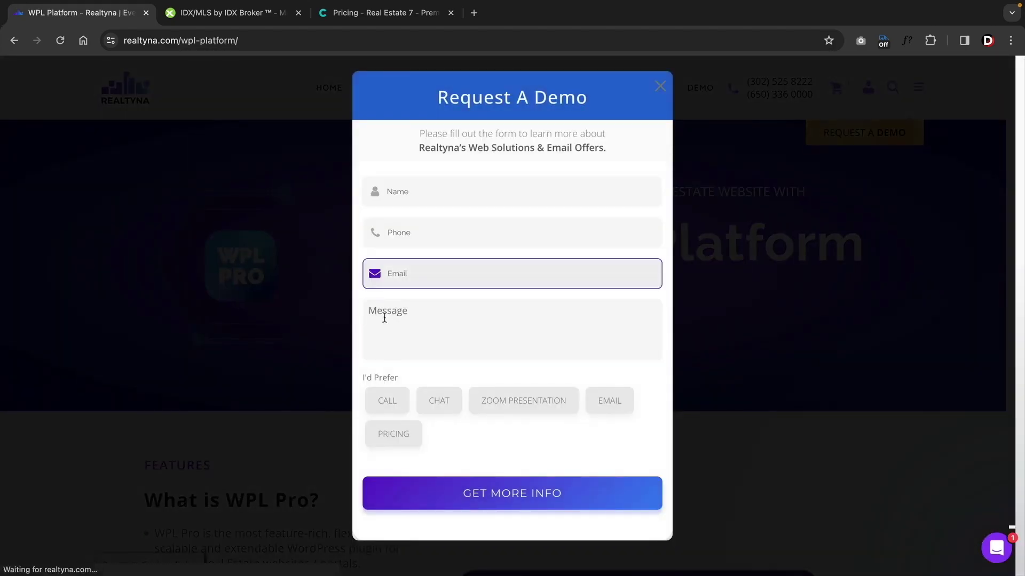
{"action": "key", "text": "ctrl+Tab"}
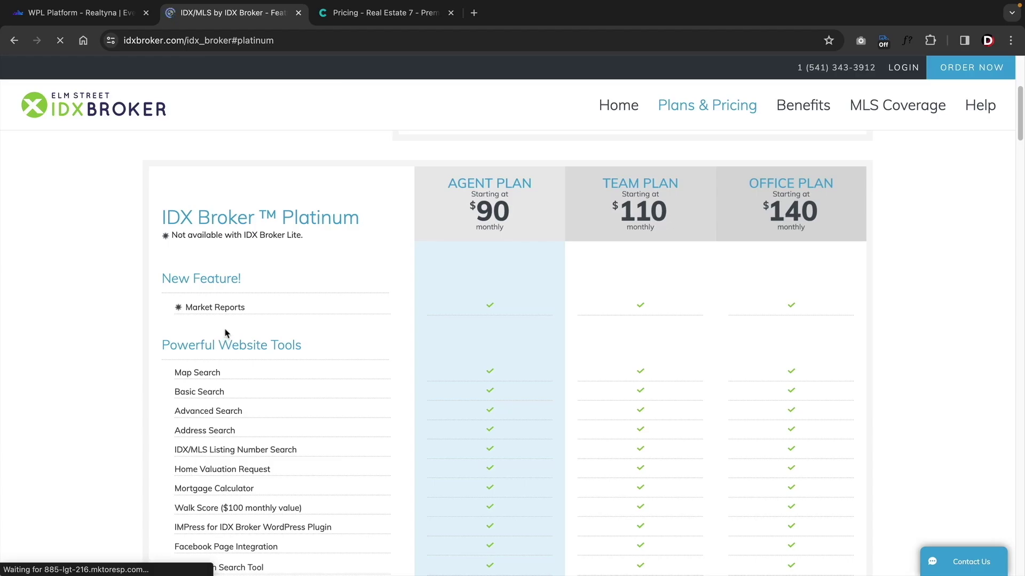
- Scroll the IDX Broker pricing table and open the setup and customization pricing details
{"action": "scroll", "coordinate": [234, 390], "scroll_direction": "down", "scroll_amount": 1}
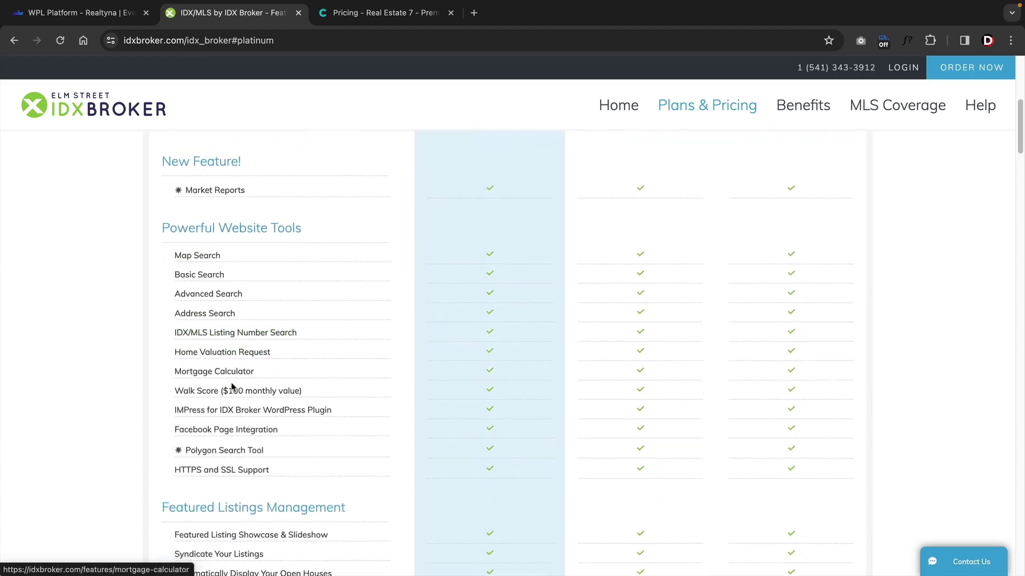
{"action": "scroll", "coordinate": [304, 385], "scroll_direction": "down", "scroll_amount": 1}
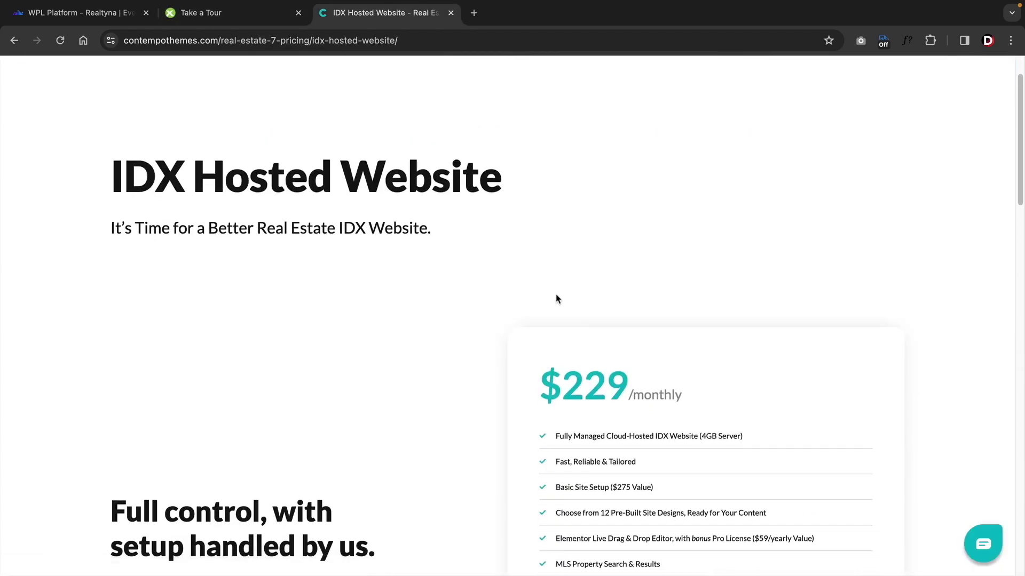
{"action": "scroll", "coordinate": [544, 298], "scroll_direction": "down", "scroll_amount": 1}
{"action": "scroll", "coordinate": [544, 297], "scroll_direction": "down", "scroll_amount": 1}
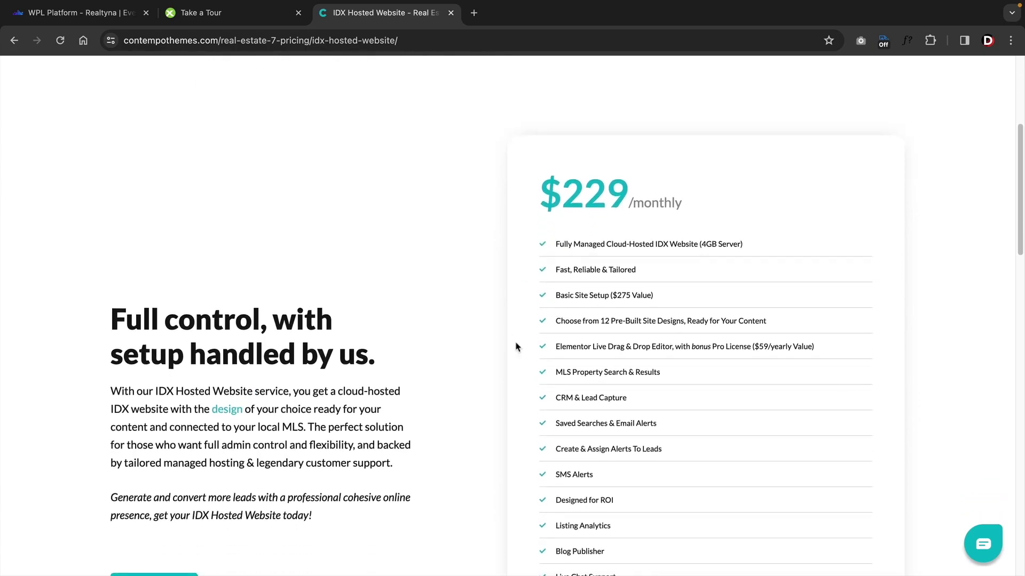
{"action": "scroll", "coordinate": [460, 357], "scroll_direction": "down", "scroll_amount": 2}
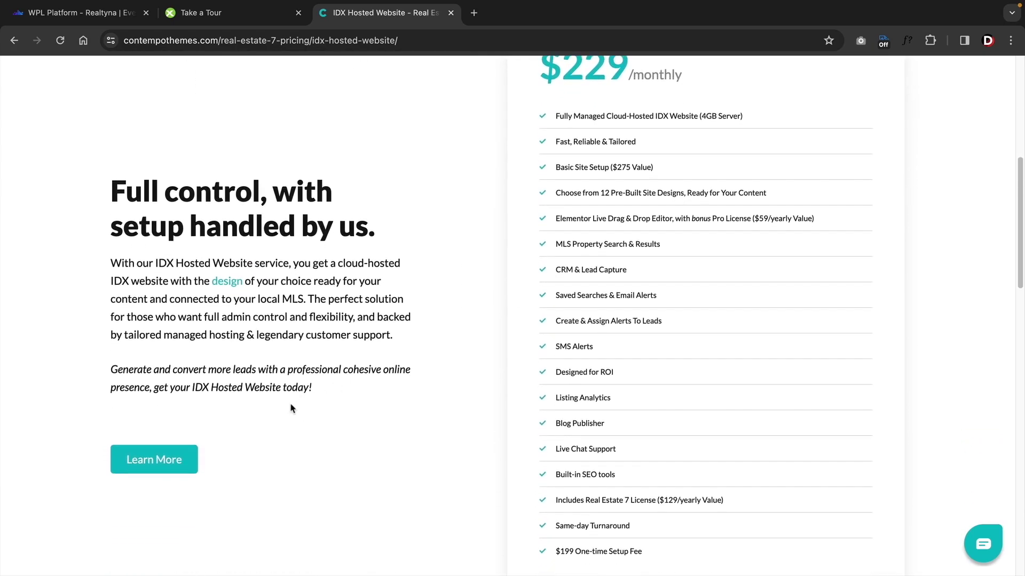
{"action": "left_click", "coordinate": [164, 460]}
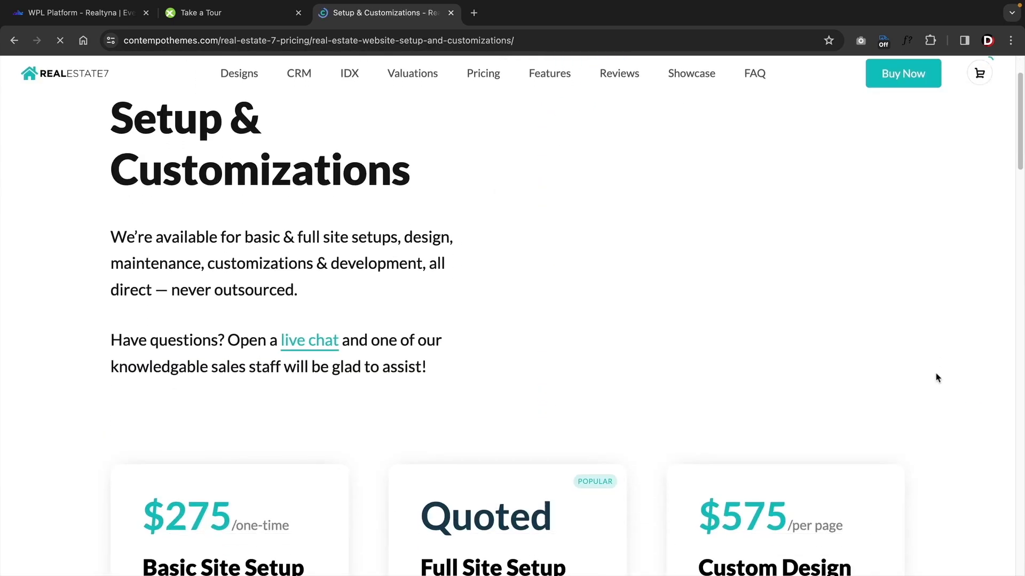
- Scroll the Setup & Customizations cards to the Development and Content Writing services
{"action": "scroll", "coordinate": [937, 378], "scroll_direction": "down", "scroll_amount": 5}
{"action": "scroll", "coordinate": [936, 378], "scroll_direction": "down", "scroll_amount": 3}
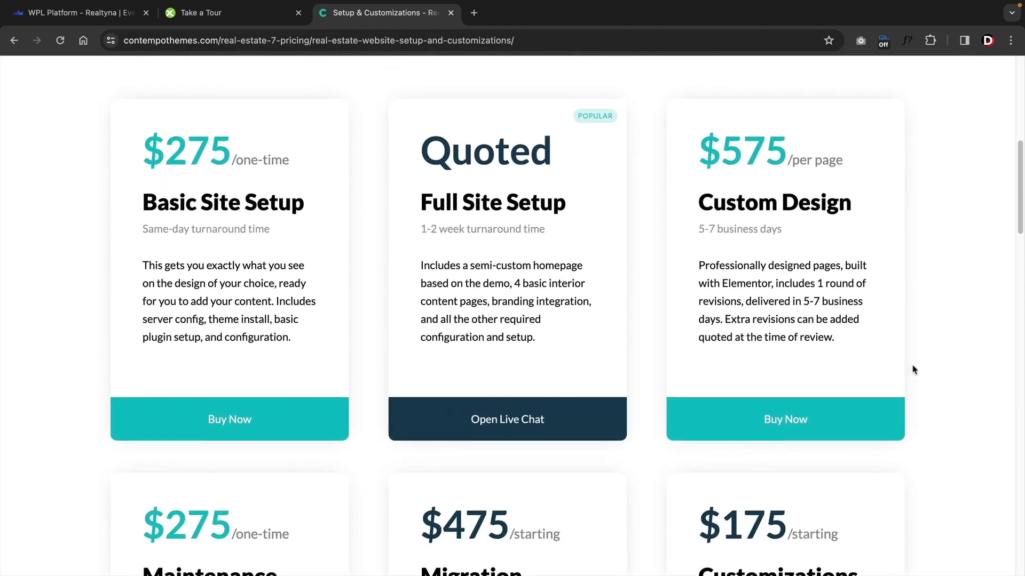
{"action": "scroll", "coordinate": [912, 368], "scroll_direction": "up", "scroll_amount": 1}
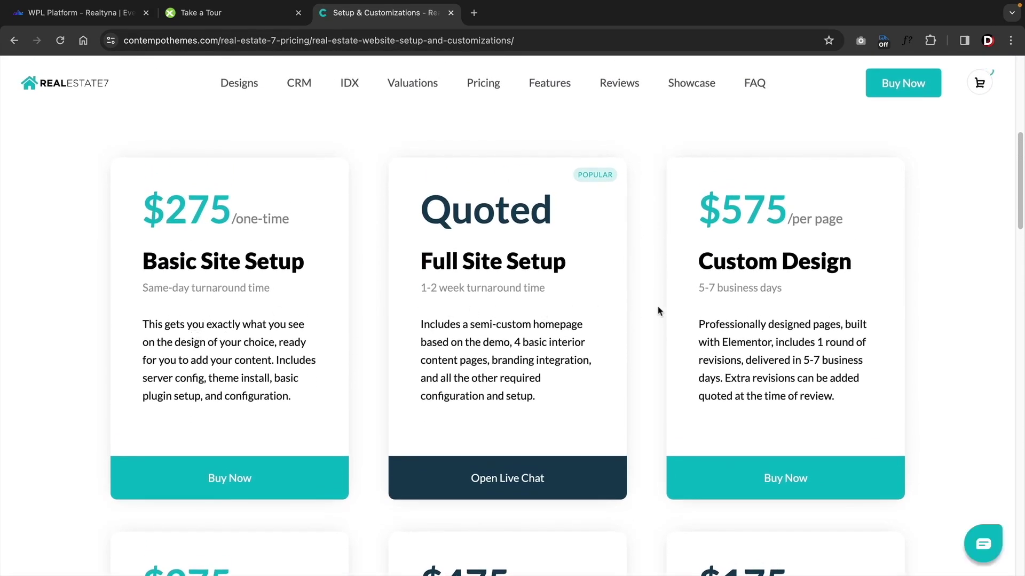
{"action": "scroll", "coordinate": [771, 314], "scroll_direction": "down", "scroll_amount": 6}
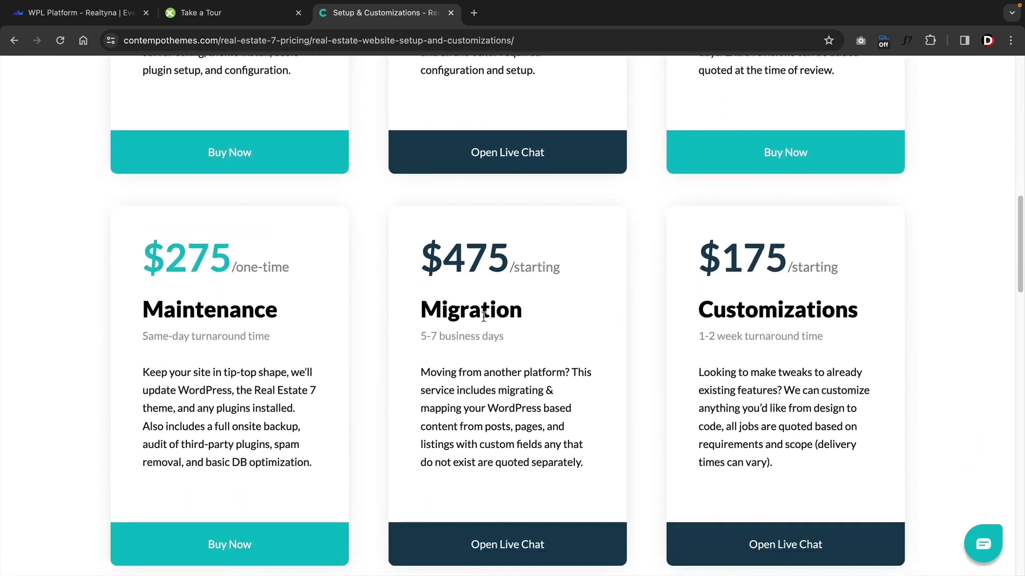
{"action": "scroll", "coordinate": [198, 315], "scroll_direction": "down", "scroll_amount": 8}
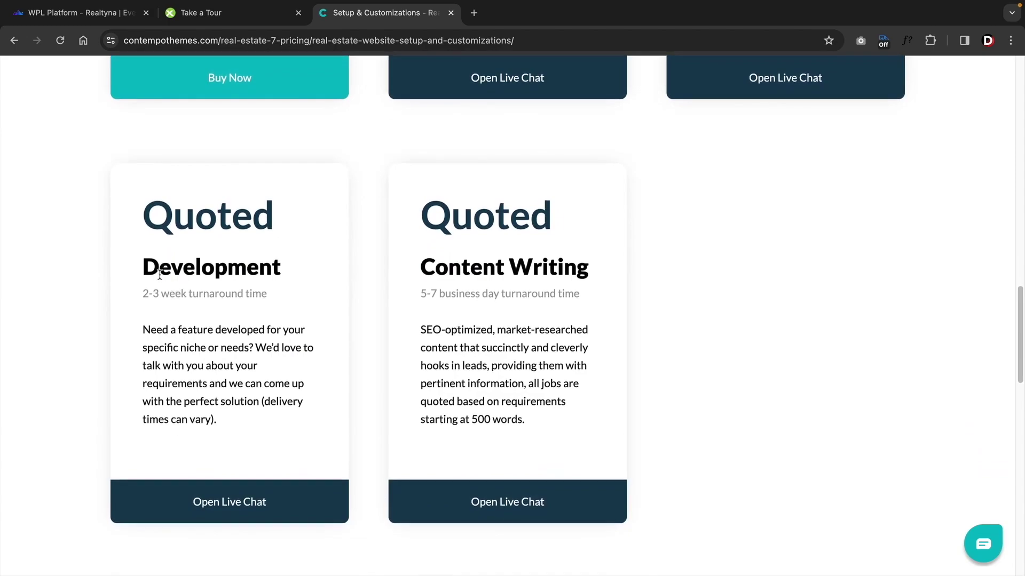
{"action": "left_click_drag", "start_coordinate": [158, 270], "coordinate": [262, 270]}
{"action": "left_click_drag", "start_coordinate": [447, 269], "coordinate": [591, 268]}
{"action": "left_click", "coordinate": [610, 288]}
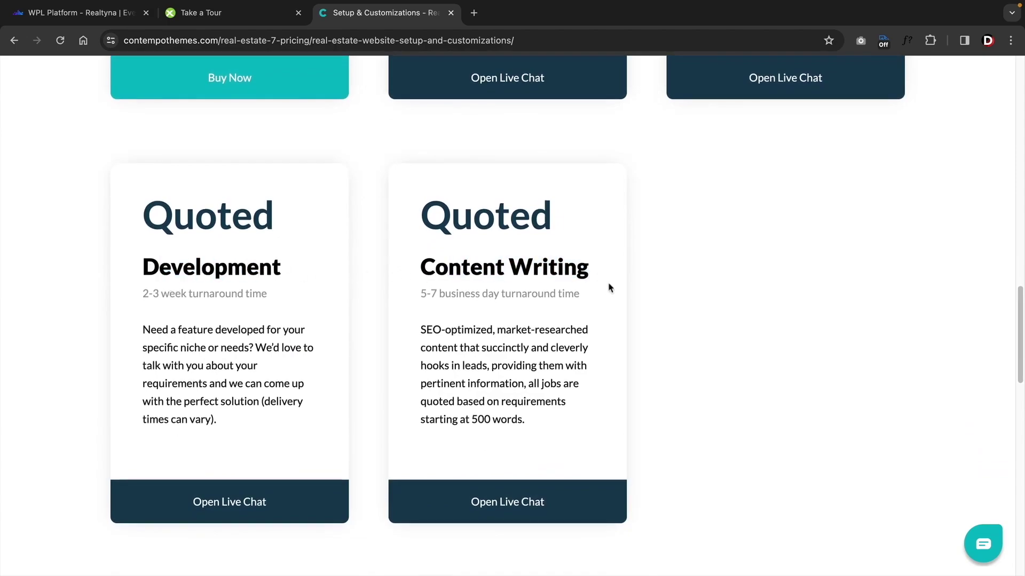